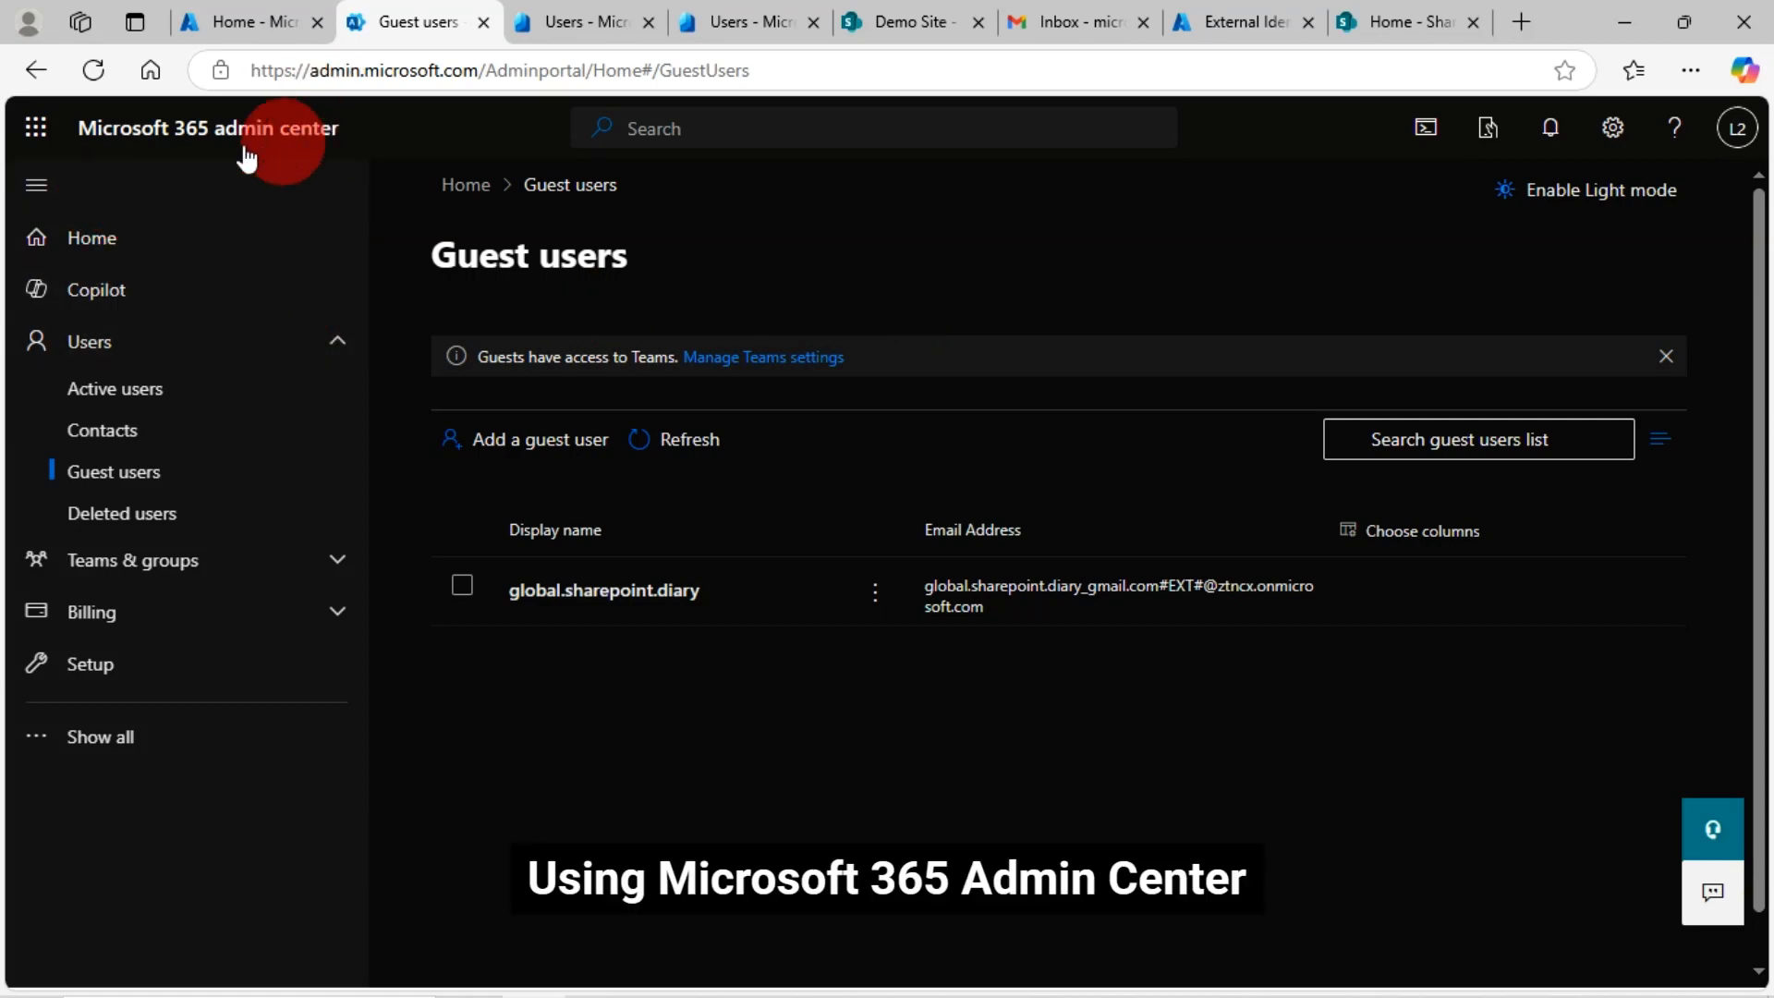
Leave the Guest users list and return to the admin center home dashboard via the header title
{"action": "left_click", "coordinate": [133, 131]}
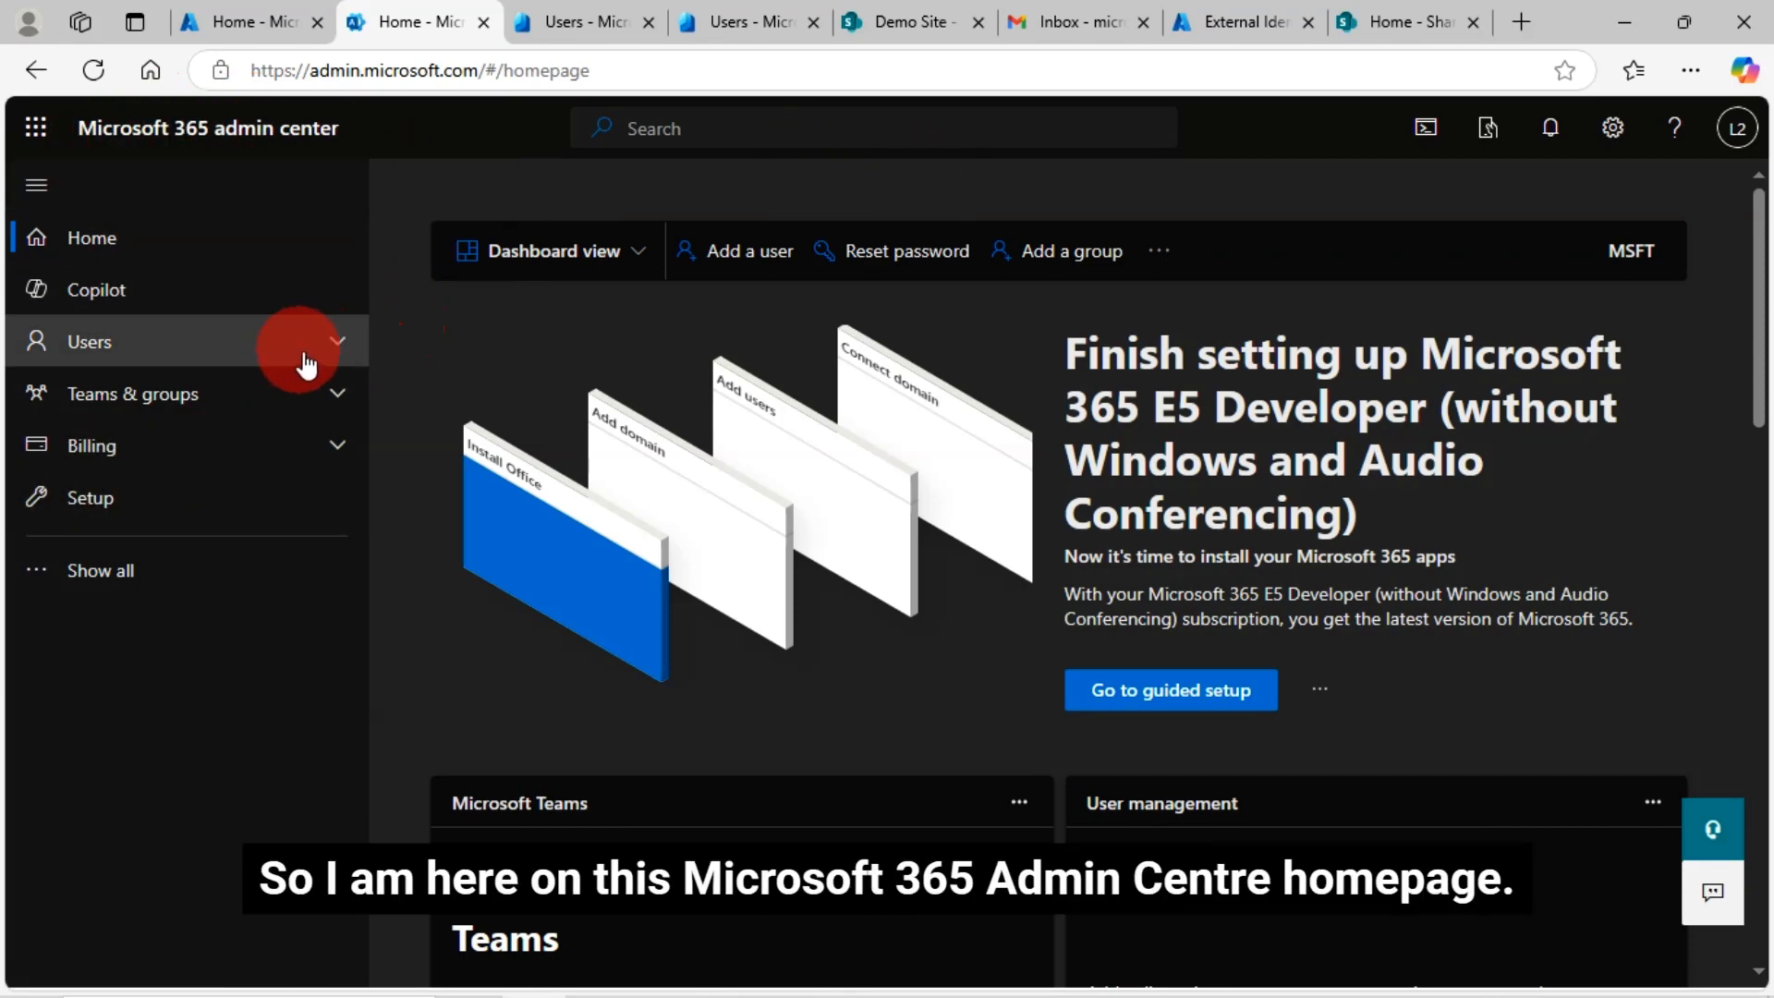
Expand Users in the left navigation and open the Guest users page
{"action": "left_click", "coordinate": [335, 347]}
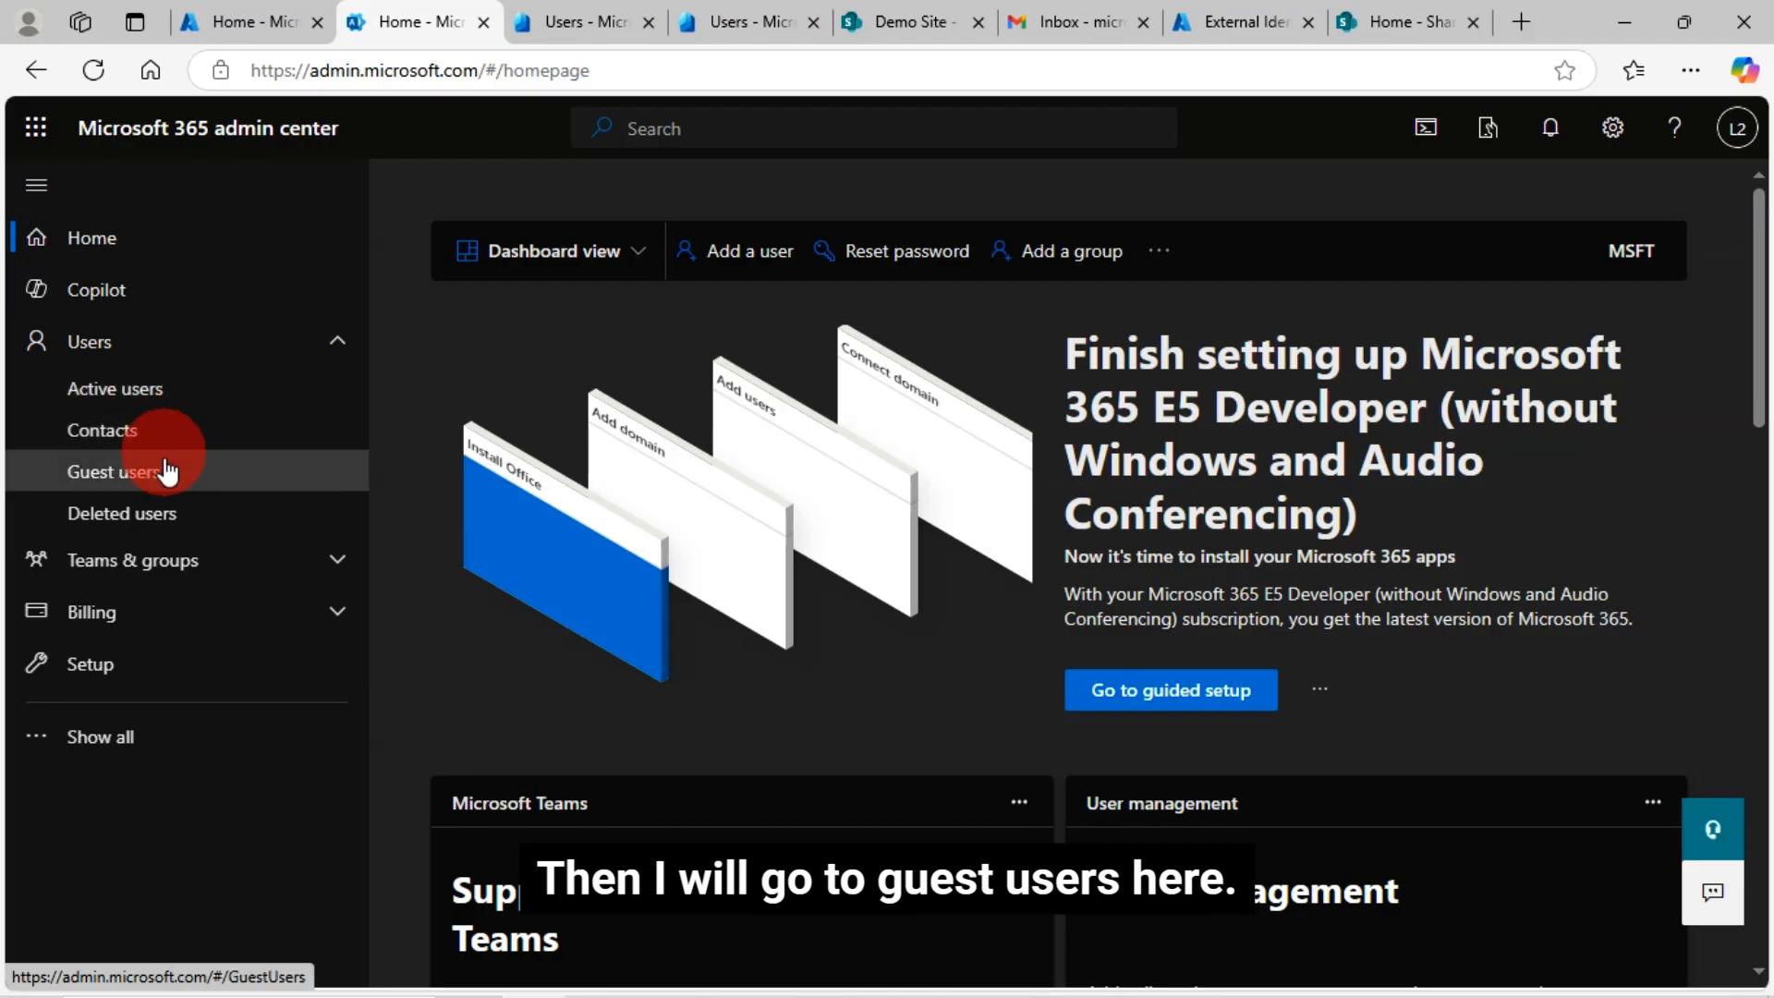
{"action": "left_click", "coordinate": [115, 473]}
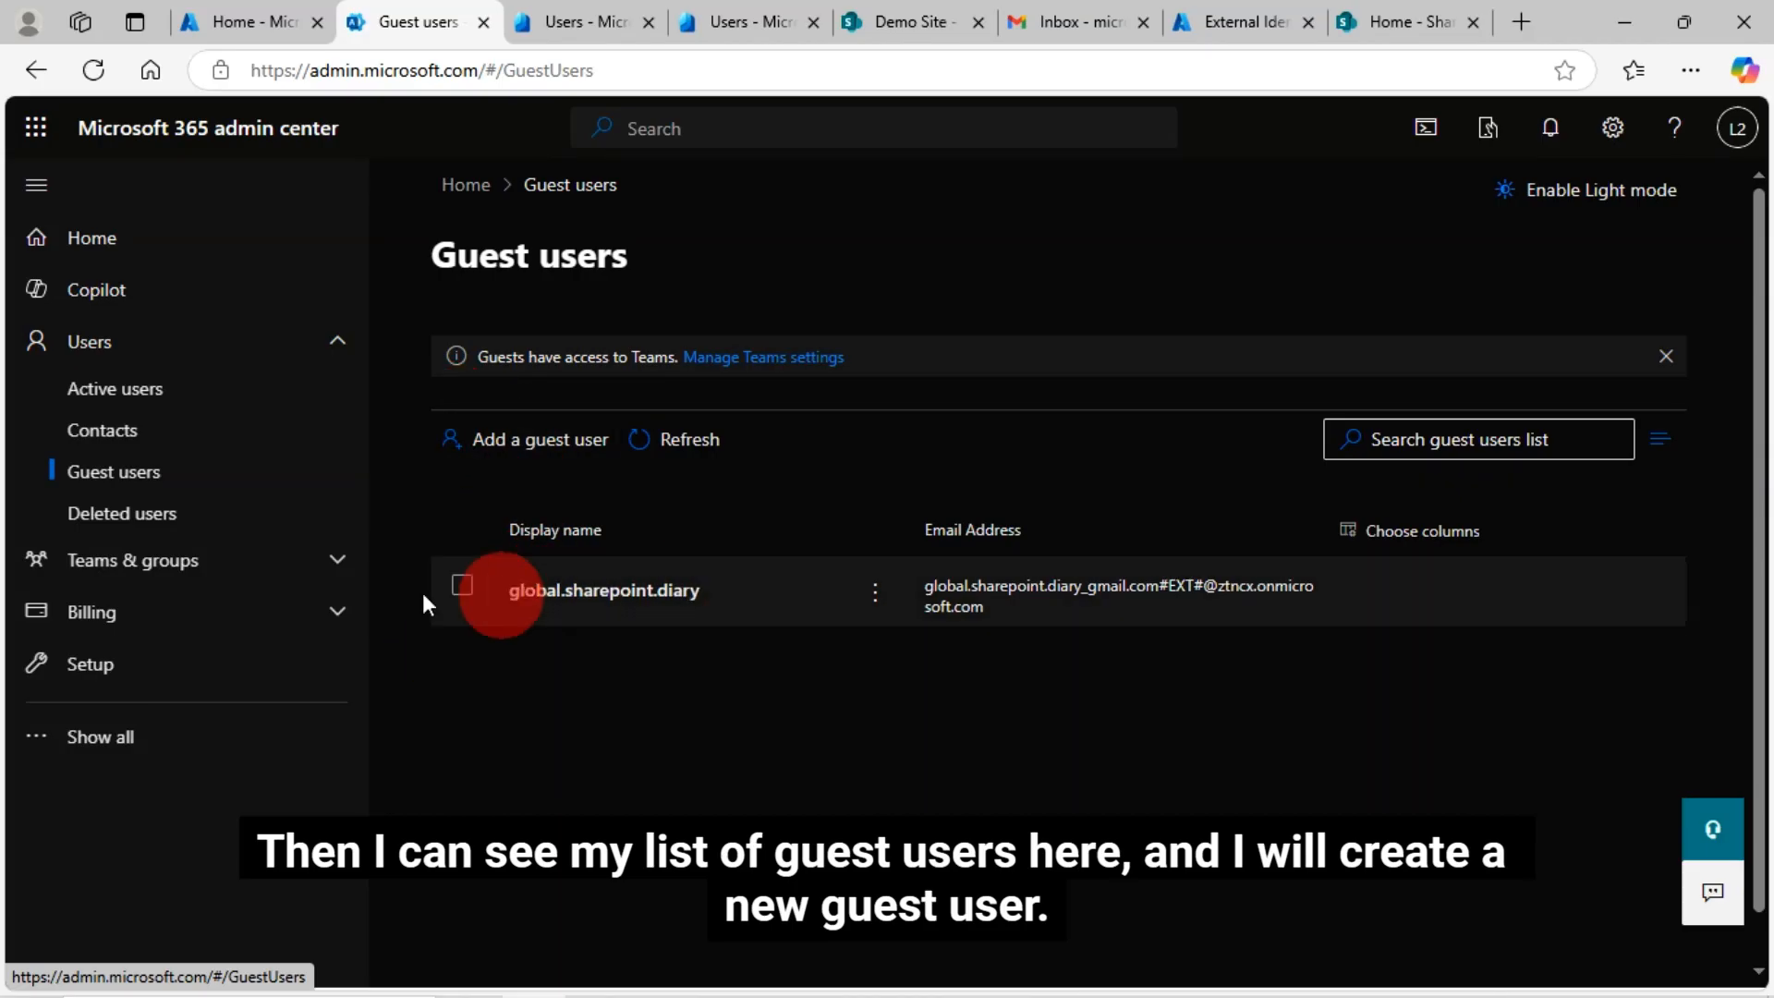
Start Add a guest user and choose the Invite user template on Azure's New user page
{"action": "left_click", "coordinate": [540, 446]}
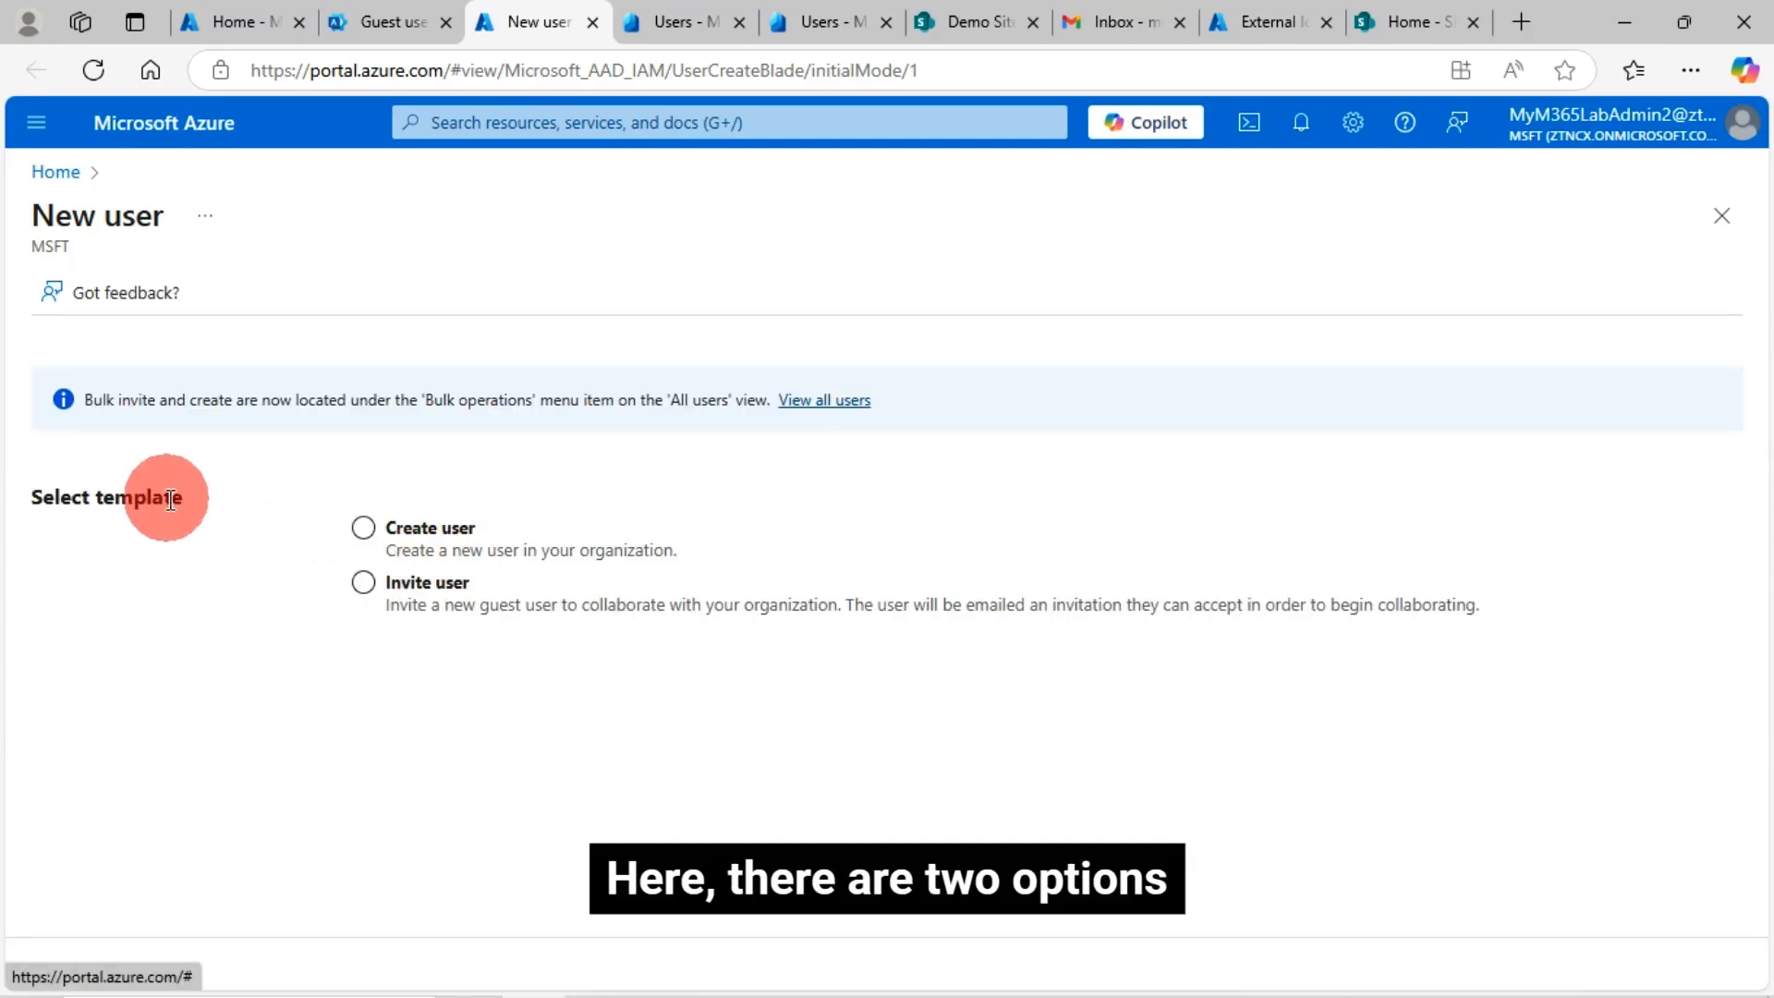
{"action": "left_click", "coordinate": [566, 589]}
{"action": "left_click", "coordinate": [557, 537]}
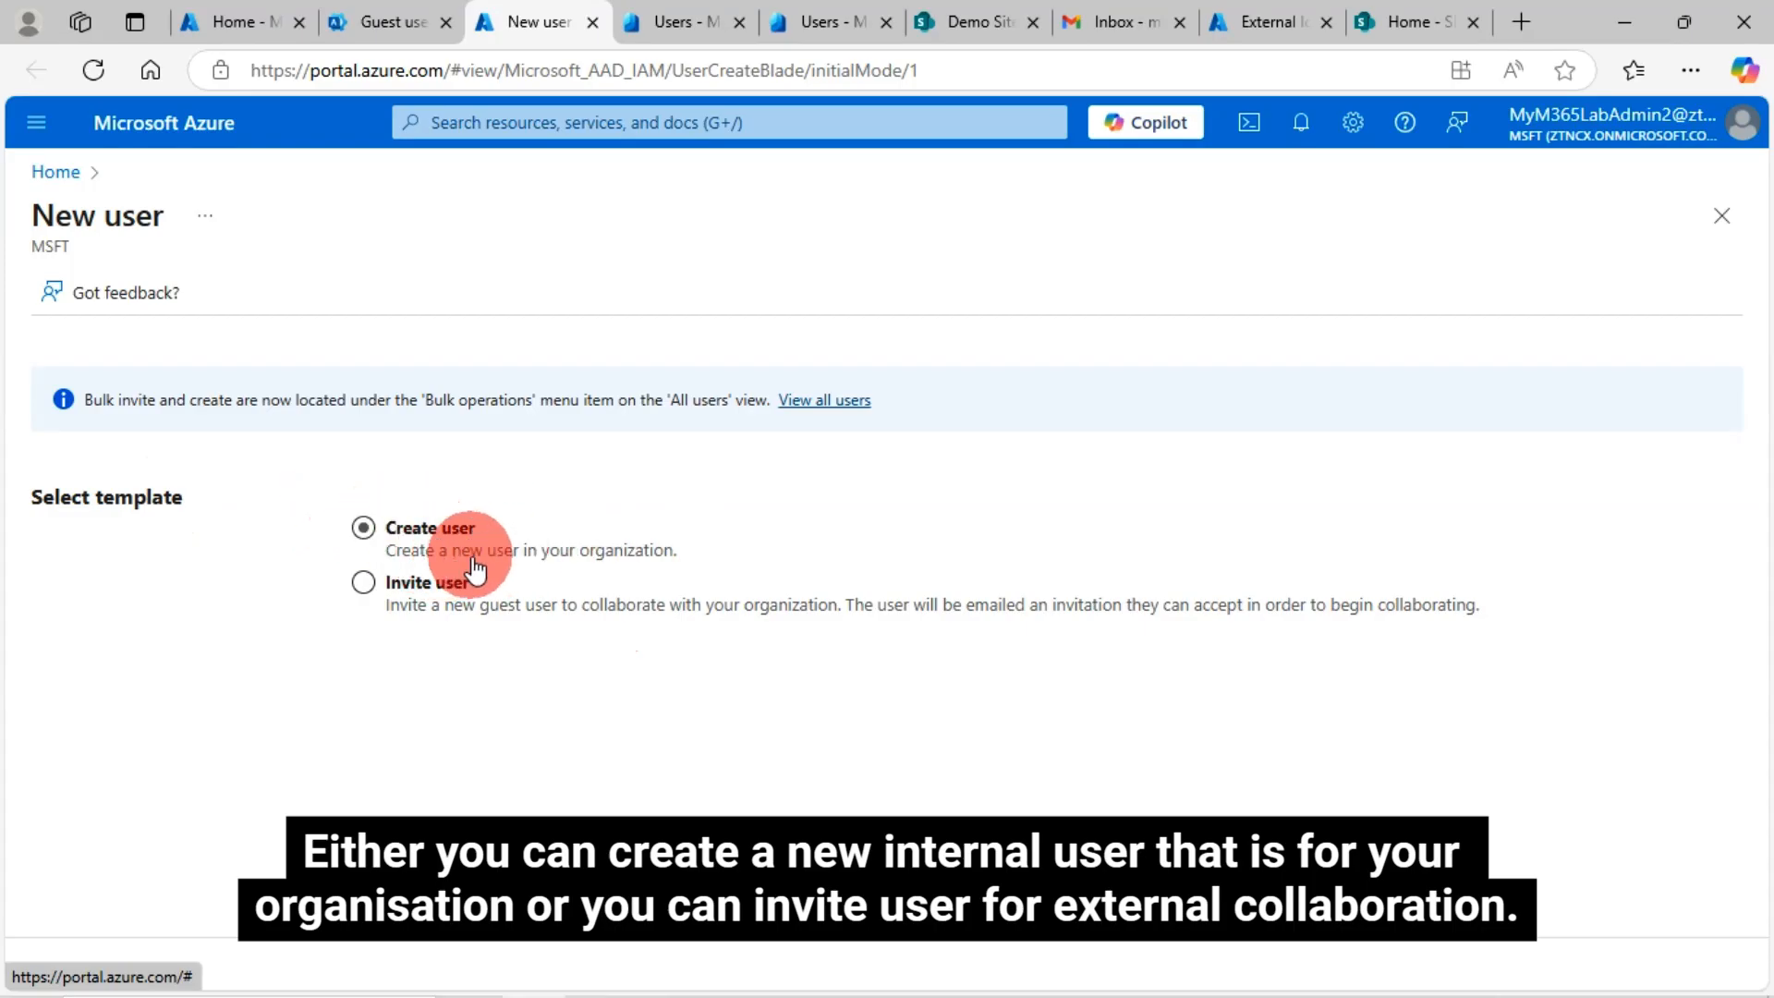
{"action": "left_click", "coordinate": [652, 577]}
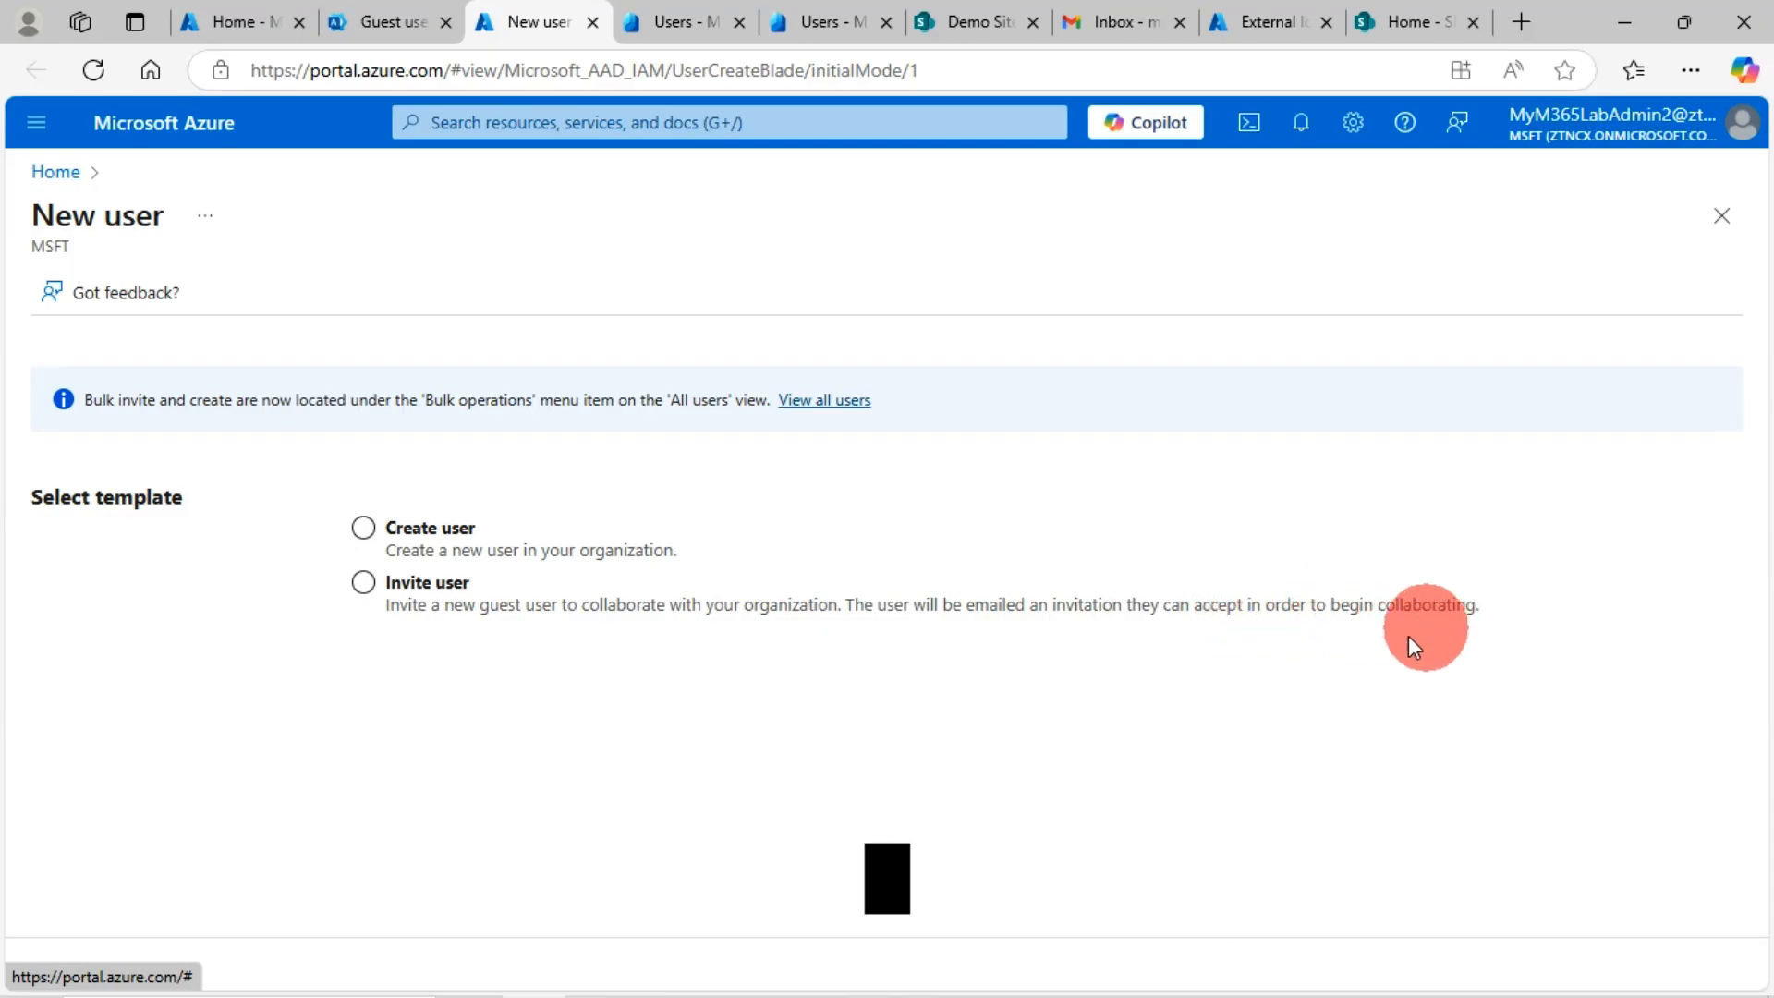
{"action": "left_click", "coordinate": [365, 584]}
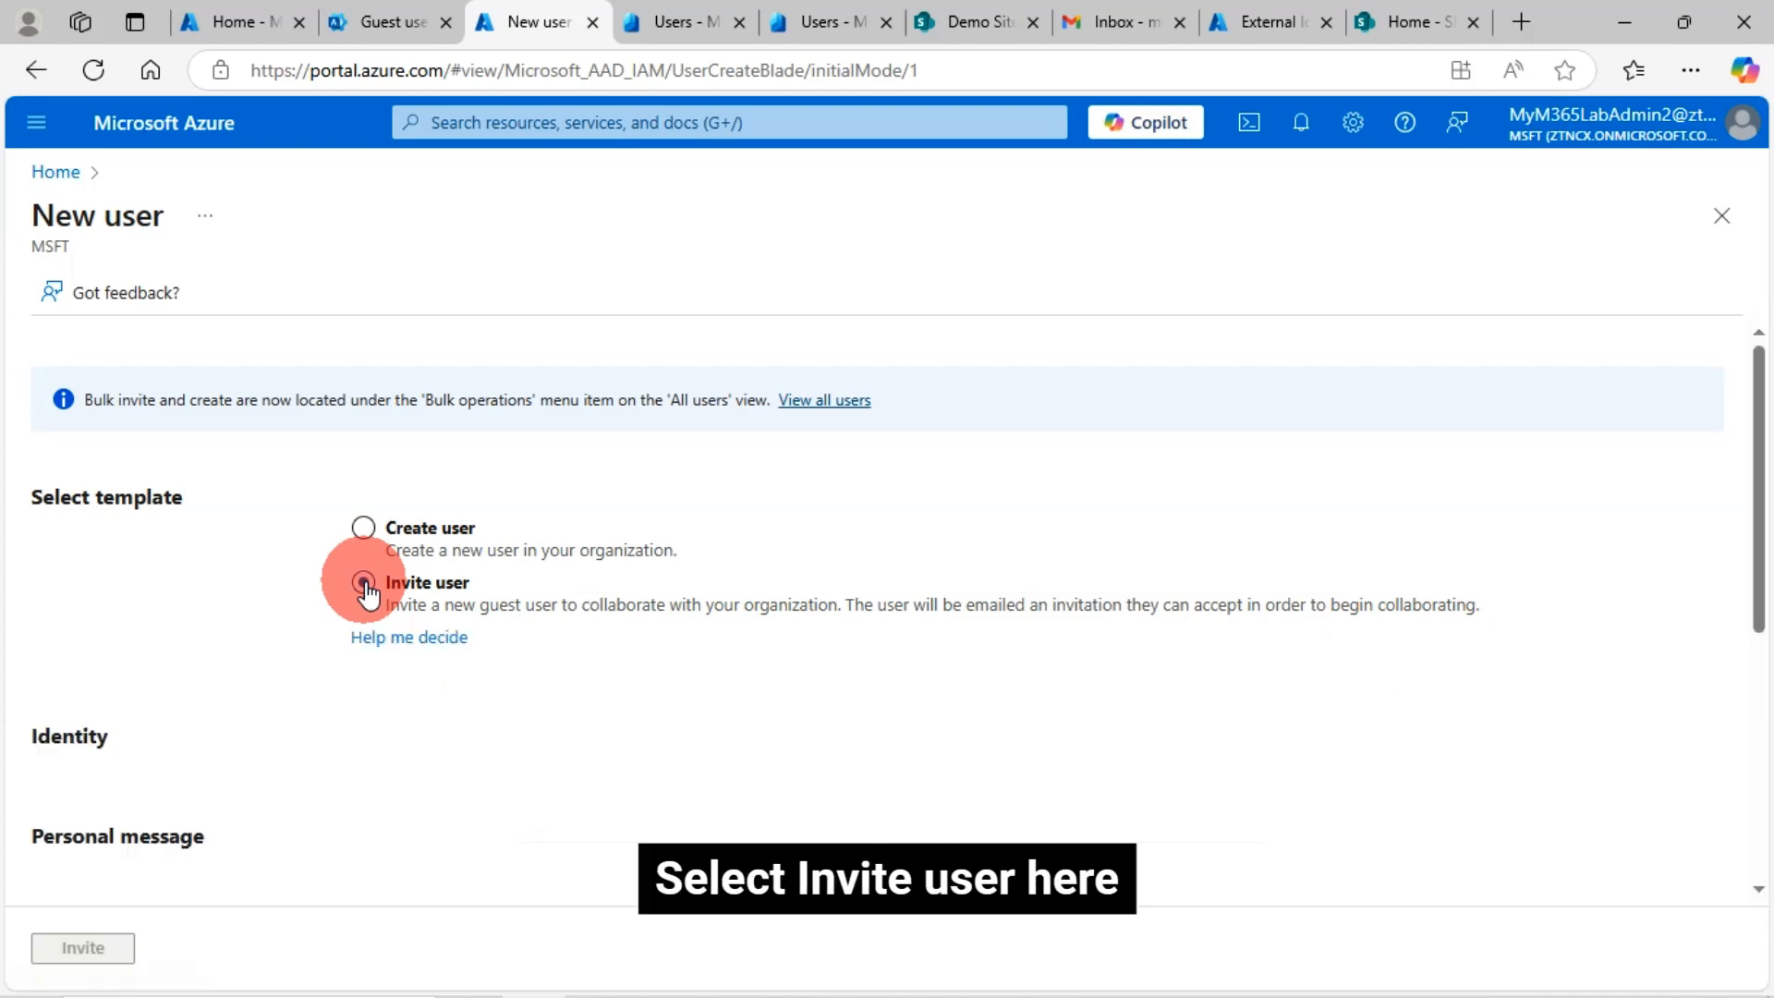
Paste the guest's Gmail address into Email address and send the invitation
{"action": "scroll", "coordinate": [573, 652], "scroll_direction": "down", "scroll_amount": 7}
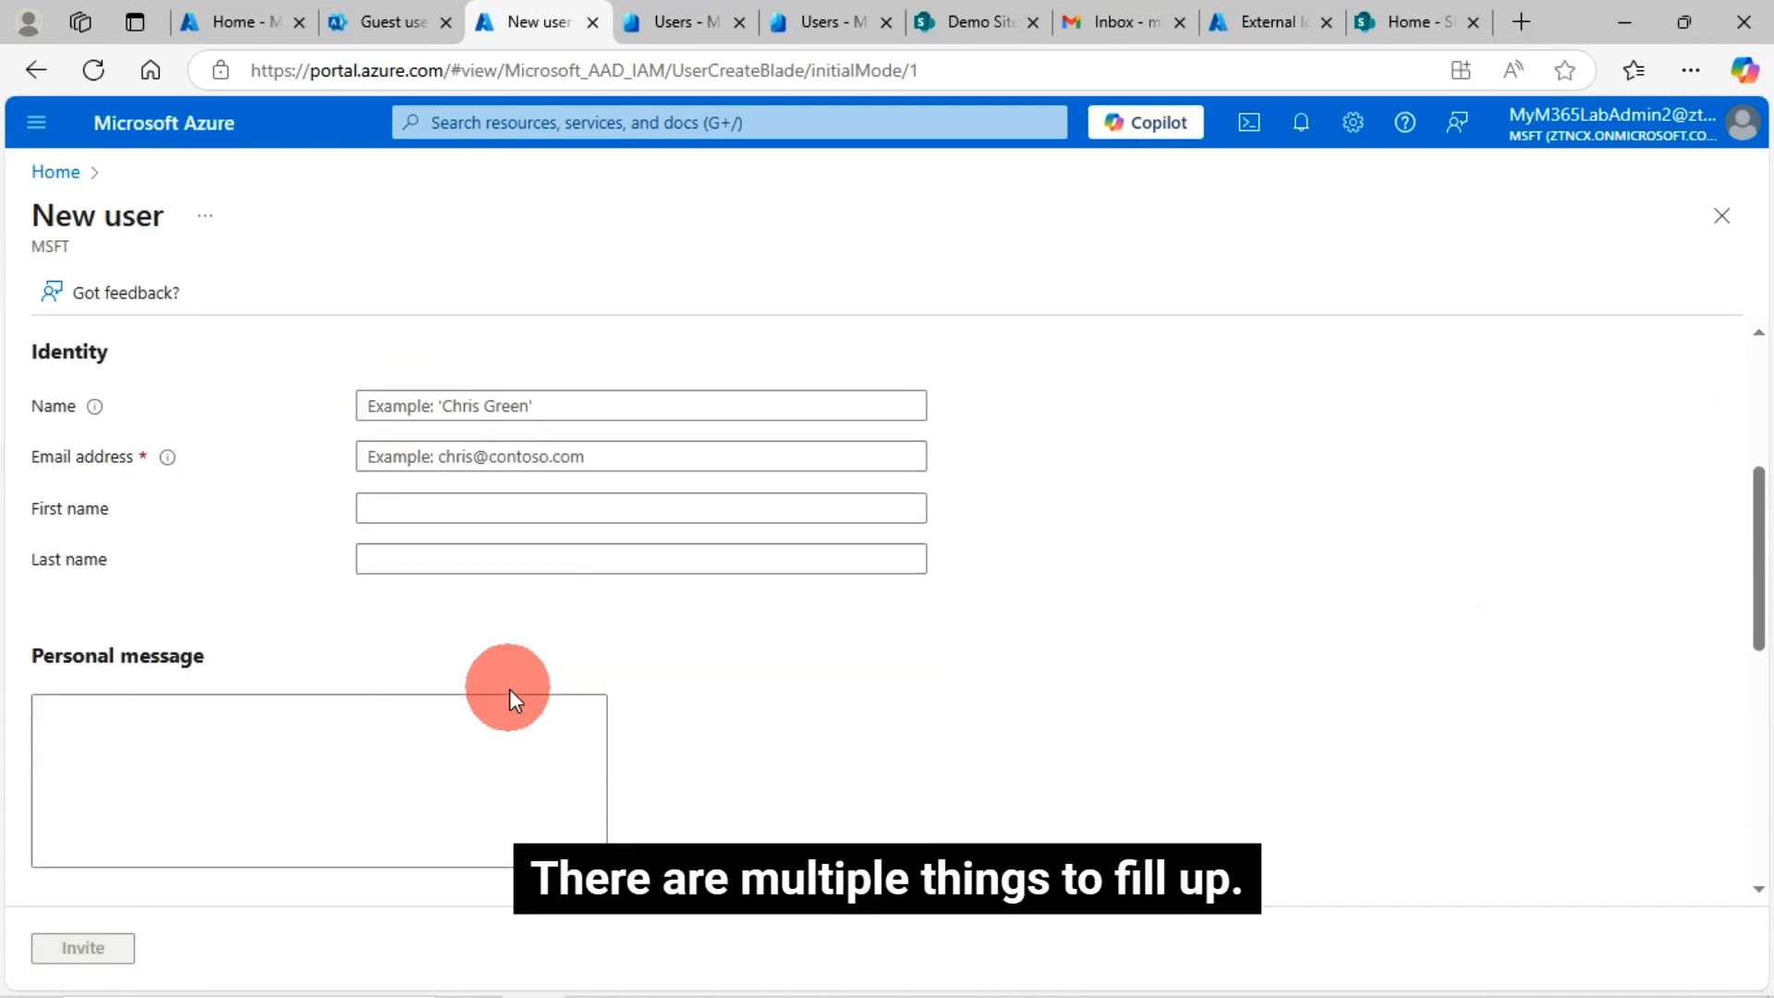
{"action": "scroll", "coordinate": [473, 672], "scroll_direction": "down", "scroll_amount": 3}
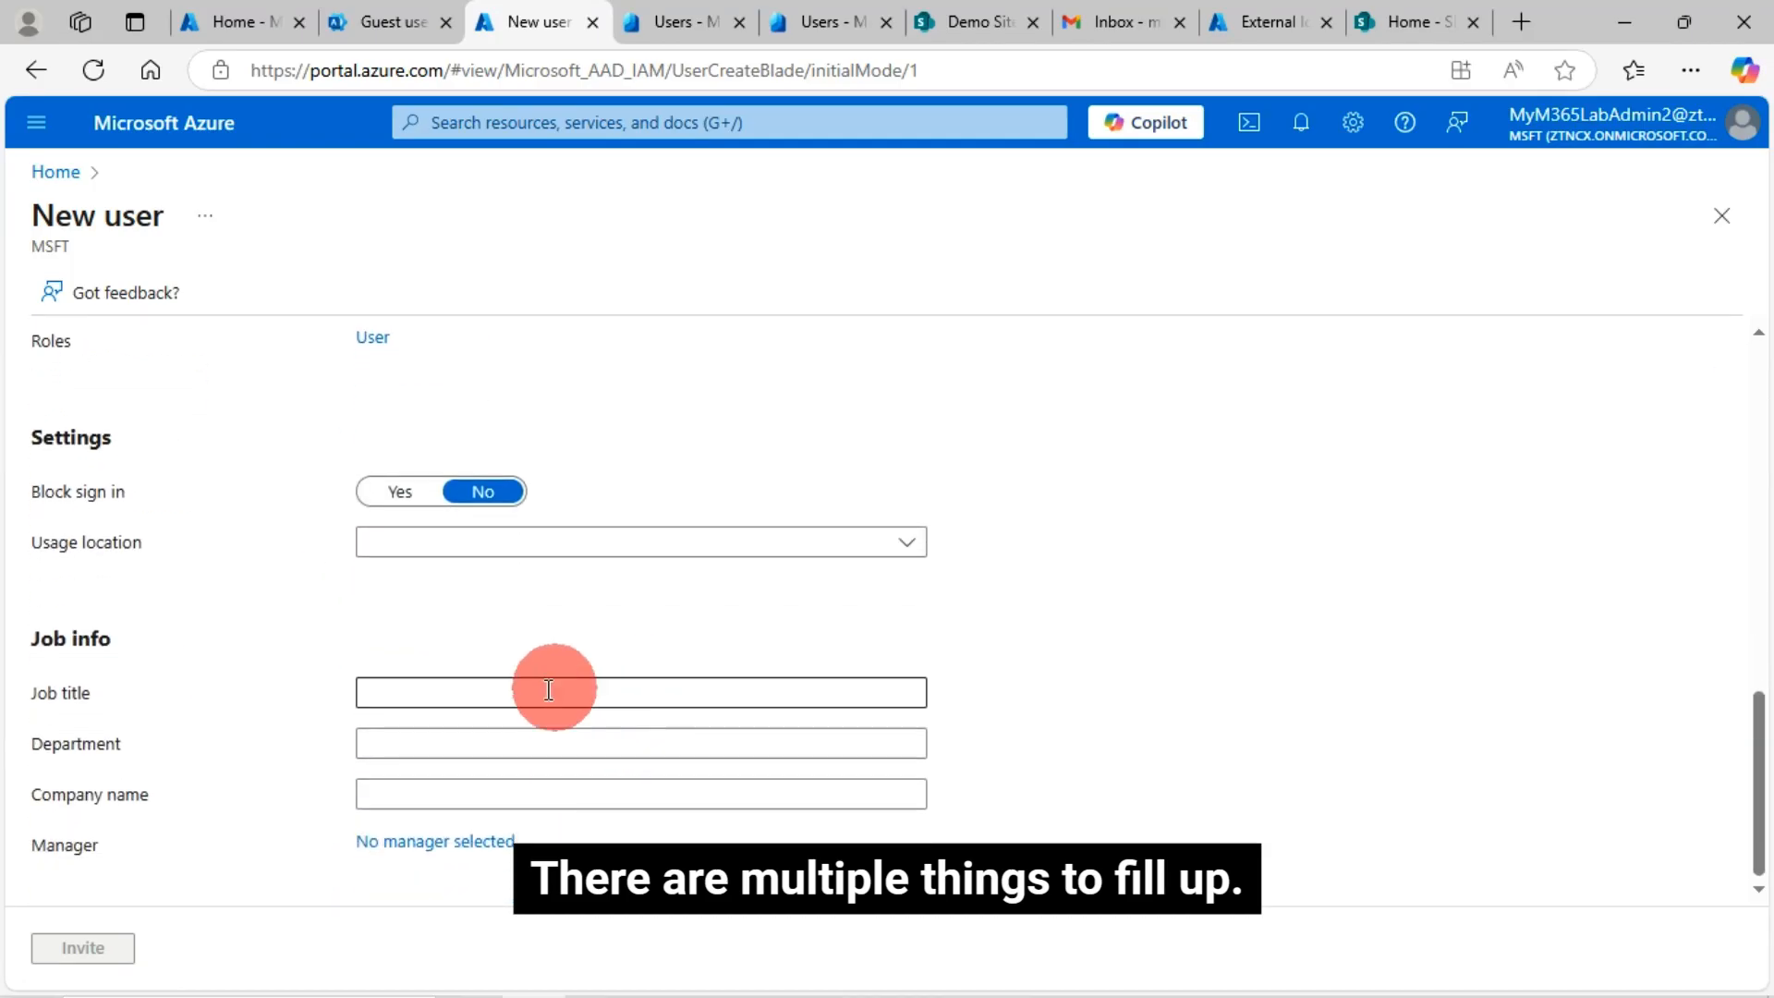
{"action": "scroll", "coordinate": [447, 703], "scroll_direction": "up", "scroll_amount": 5}
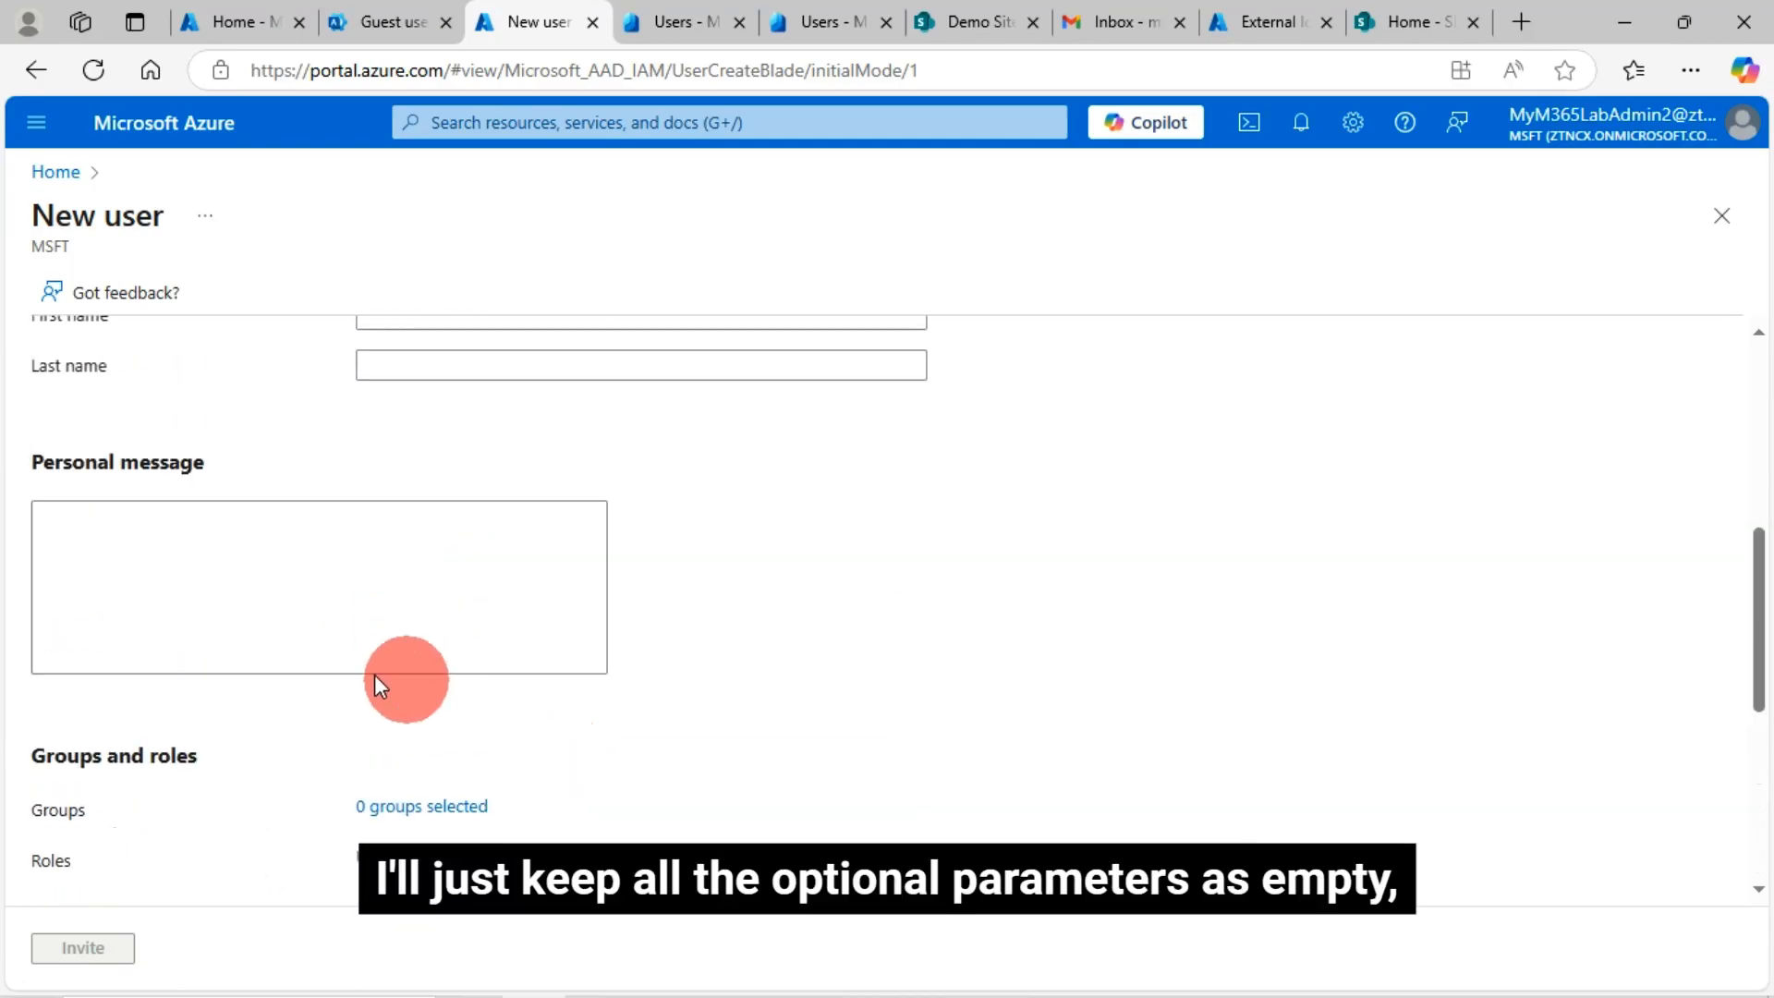
{"action": "scroll", "coordinate": [601, 675], "scroll_direction": "up", "scroll_amount": 2}
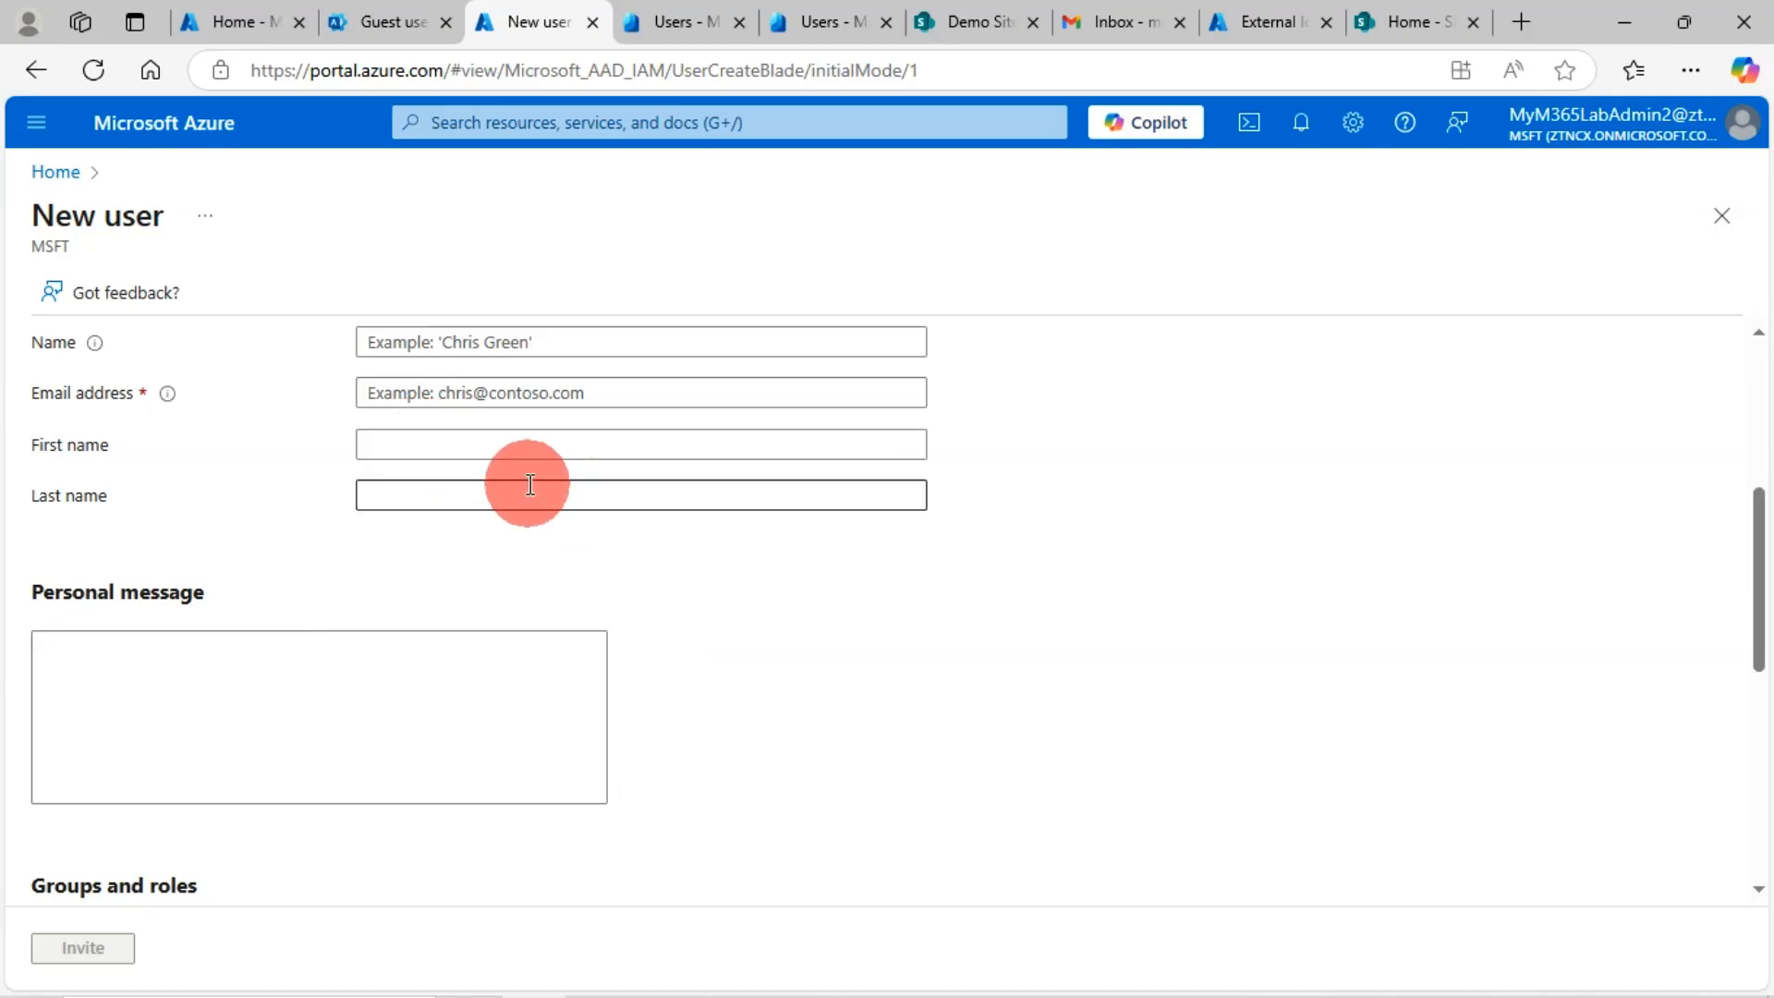
{"action": "left_click", "coordinate": [414, 390]}
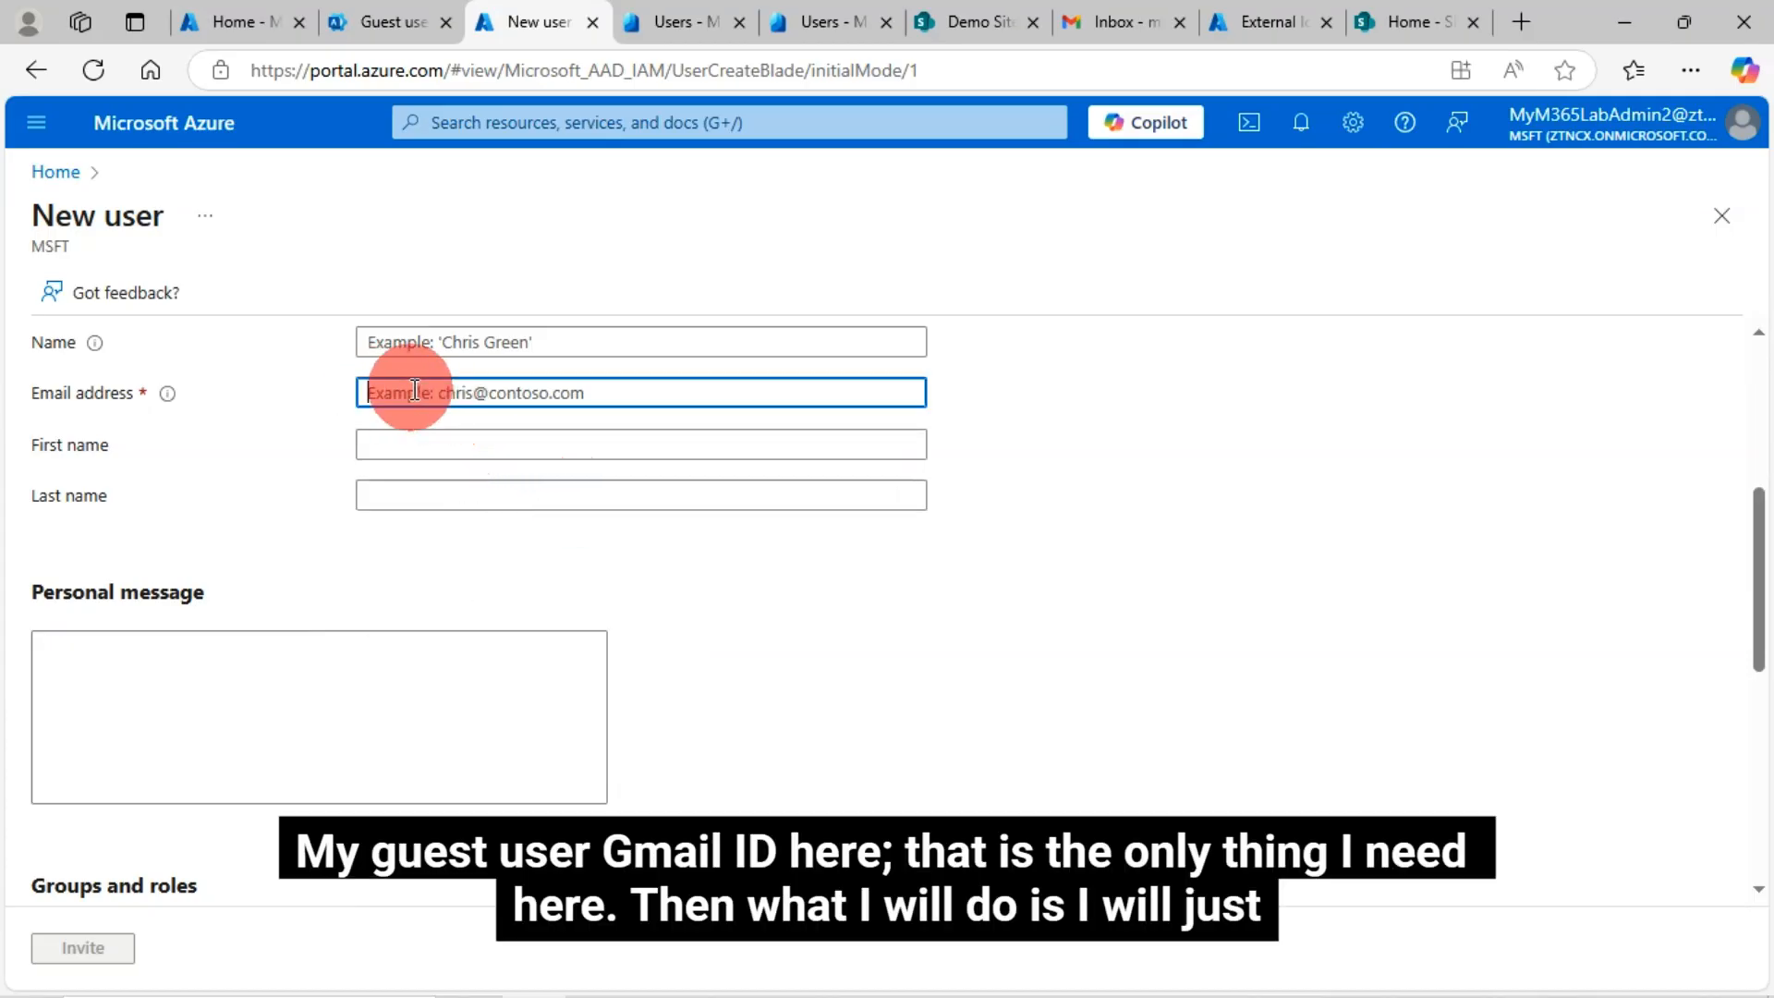
{"action": "key", "text": "ctrl+v"}
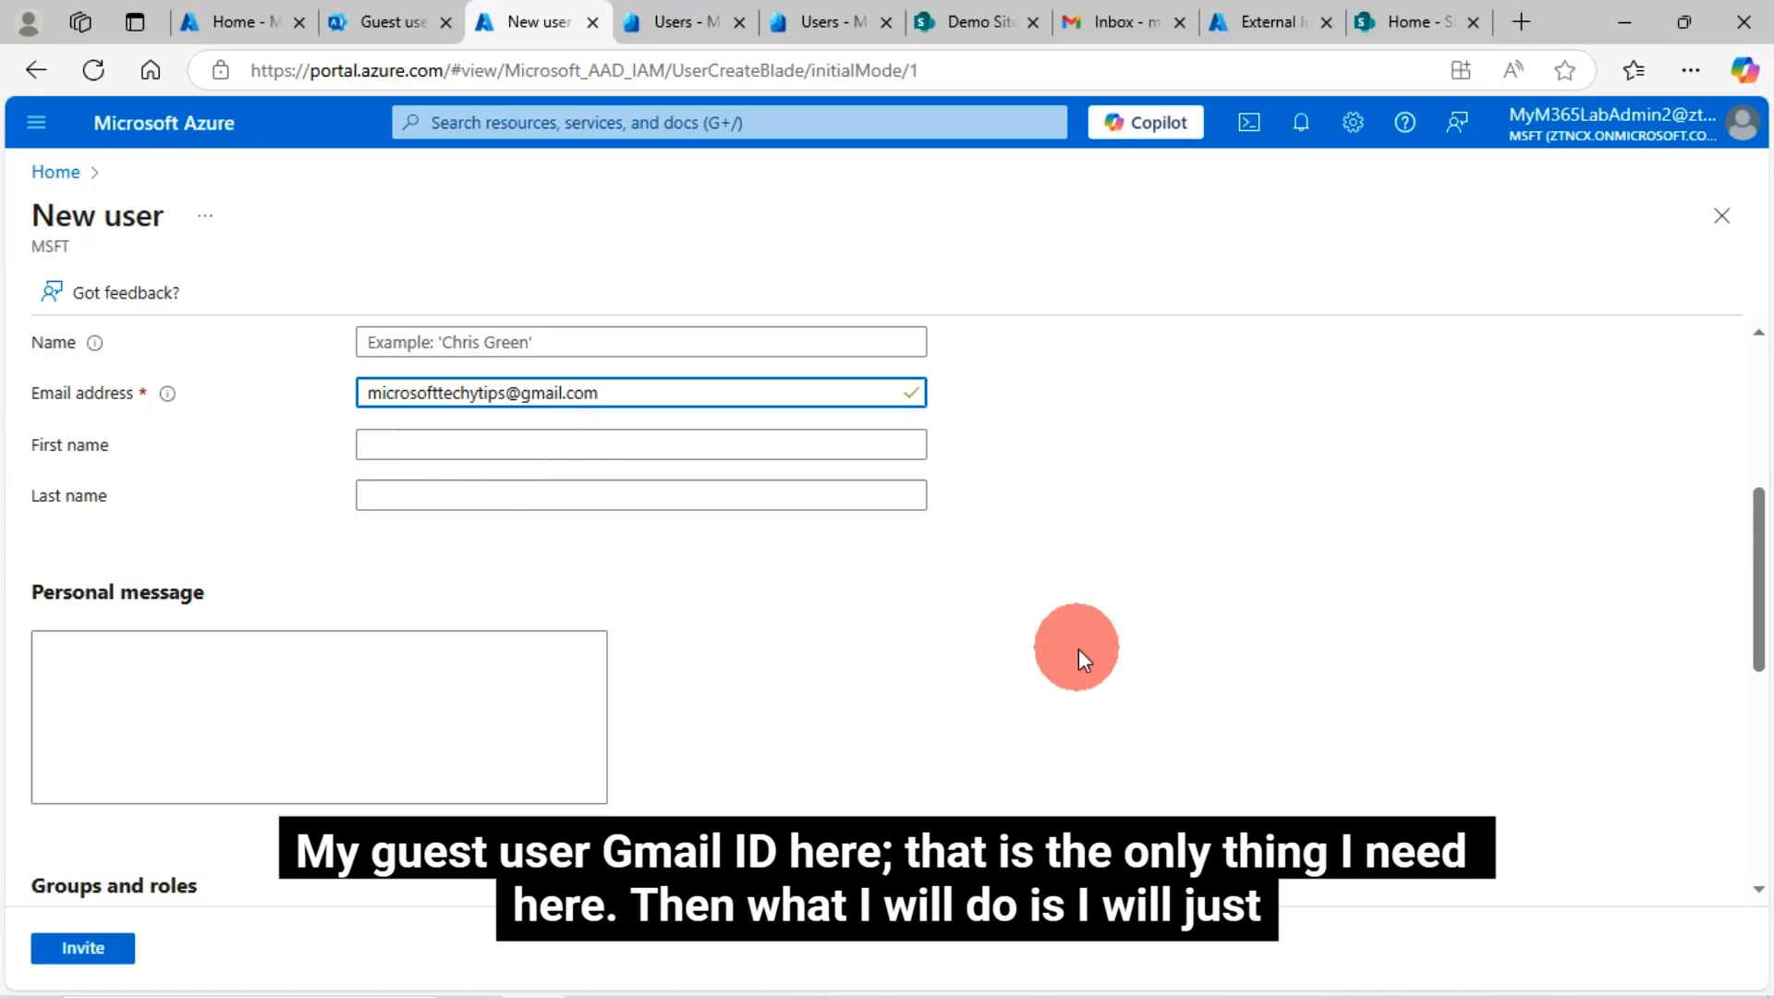
{"action": "left_click", "coordinate": [83, 948]}
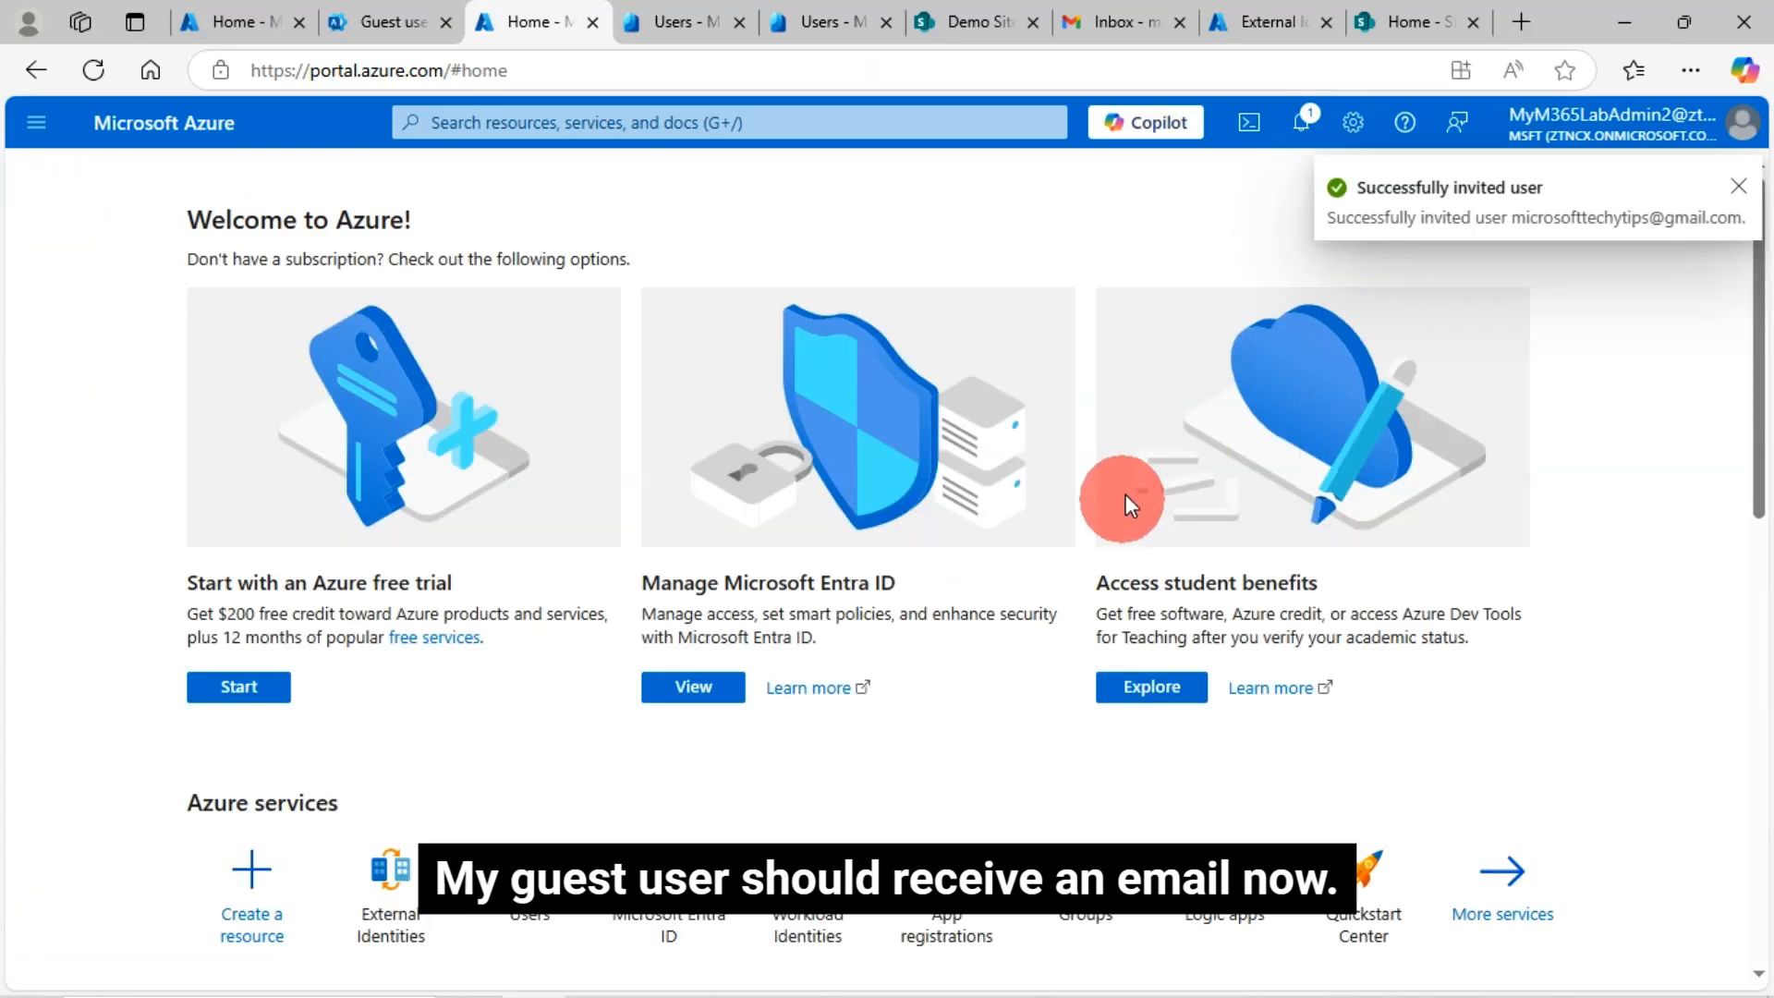
Refresh Gmail to find no invitation yet, then start another new user from Guest users
{"action": "left_click", "coordinate": [1096, 24]}
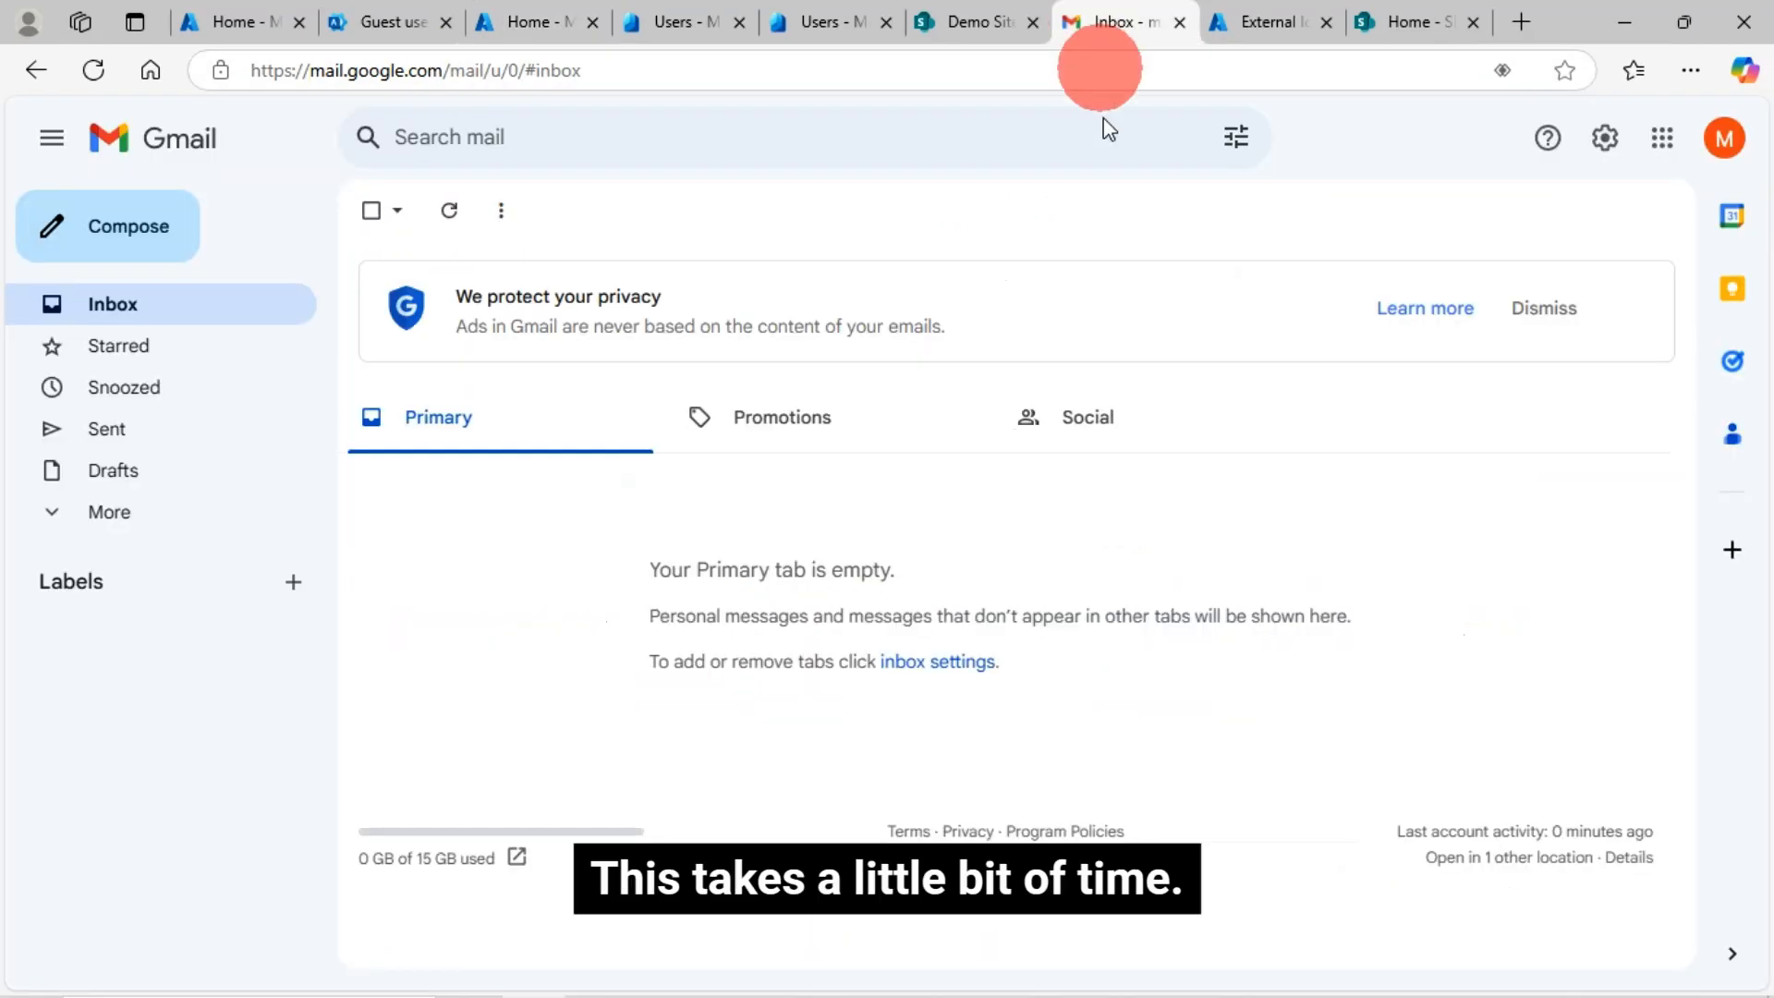
{"action": "left_click", "coordinate": [112, 305]}
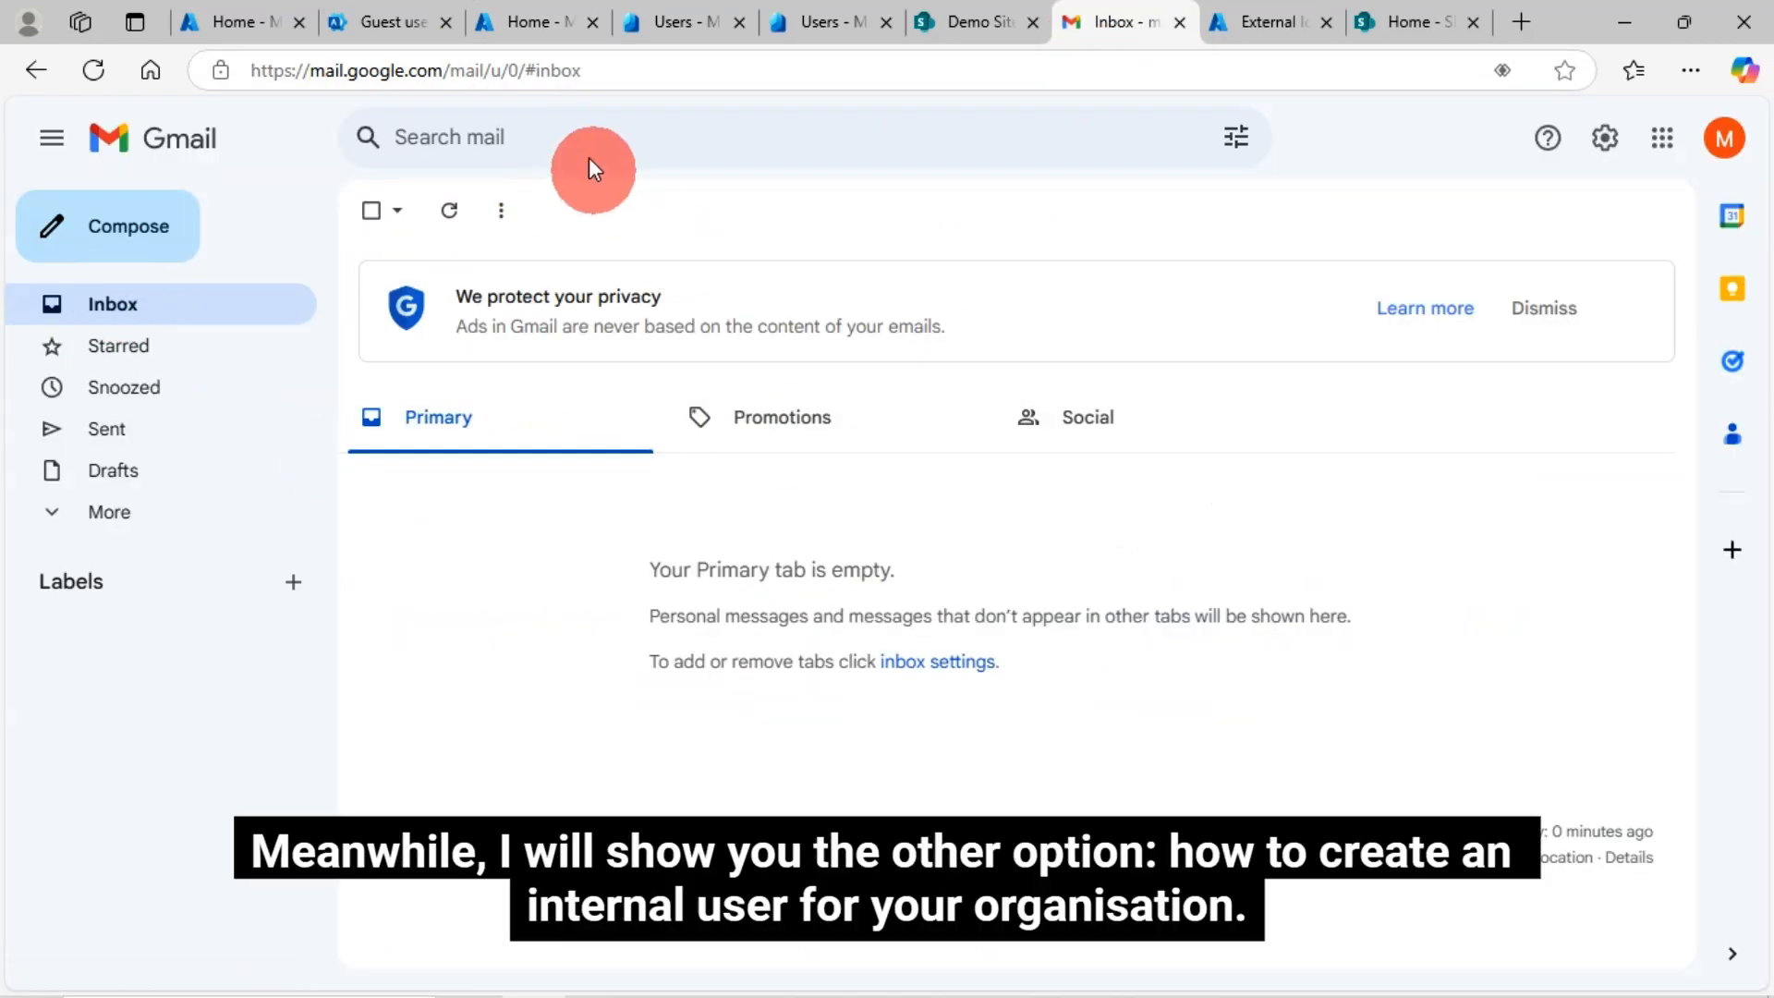
{"action": "left_click", "coordinate": [386, 20]}
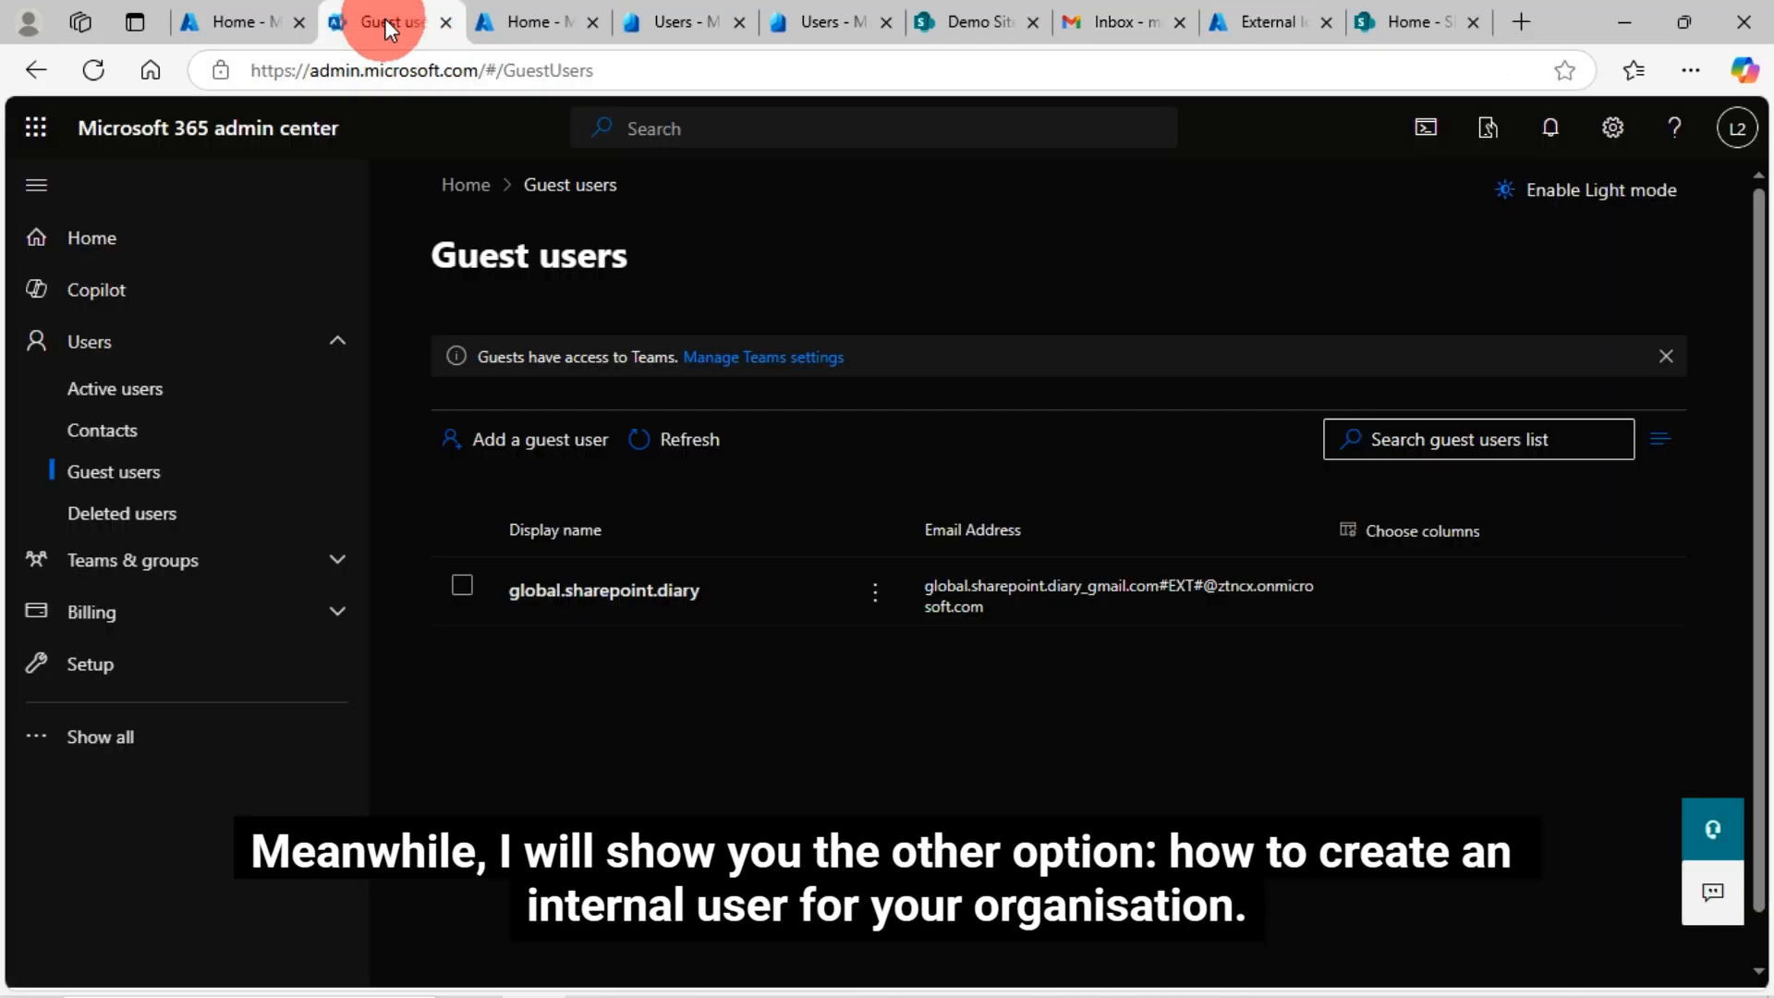
{"action": "left_click", "coordinate": [487, 30]}
{"action": "left_click", "coordinate": [656, 19]}
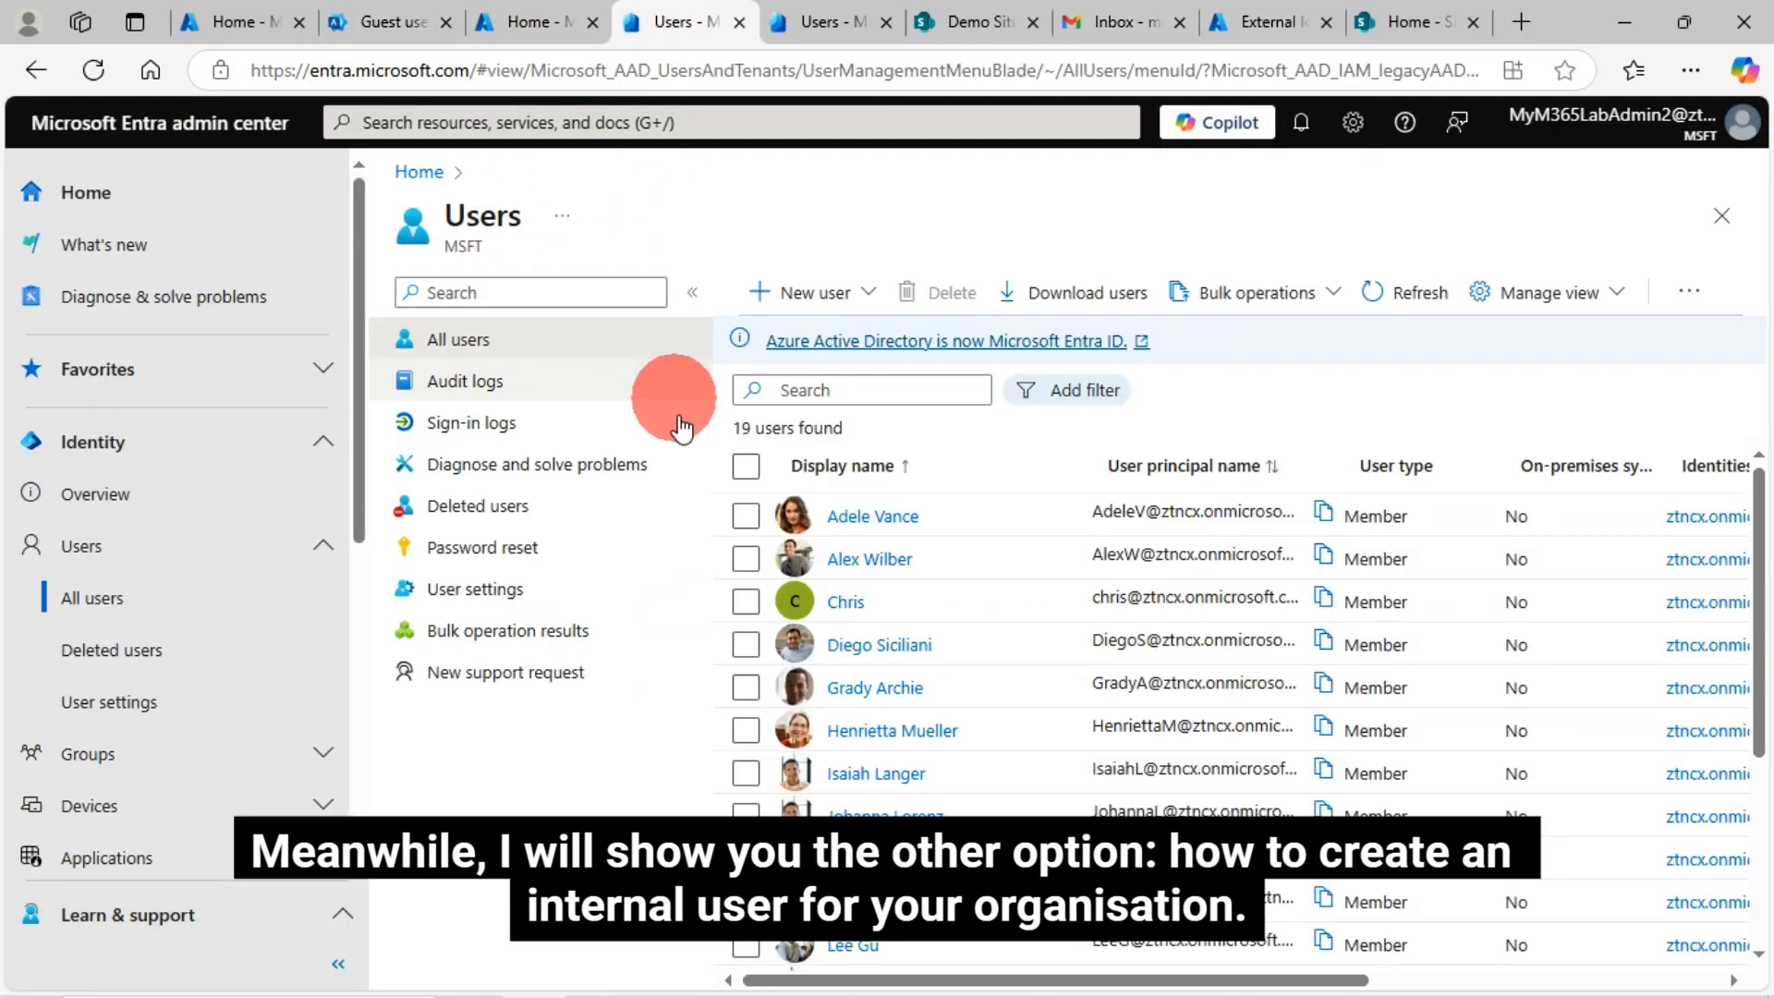
{"action": "left_click", "coordinate": [391, 20]}
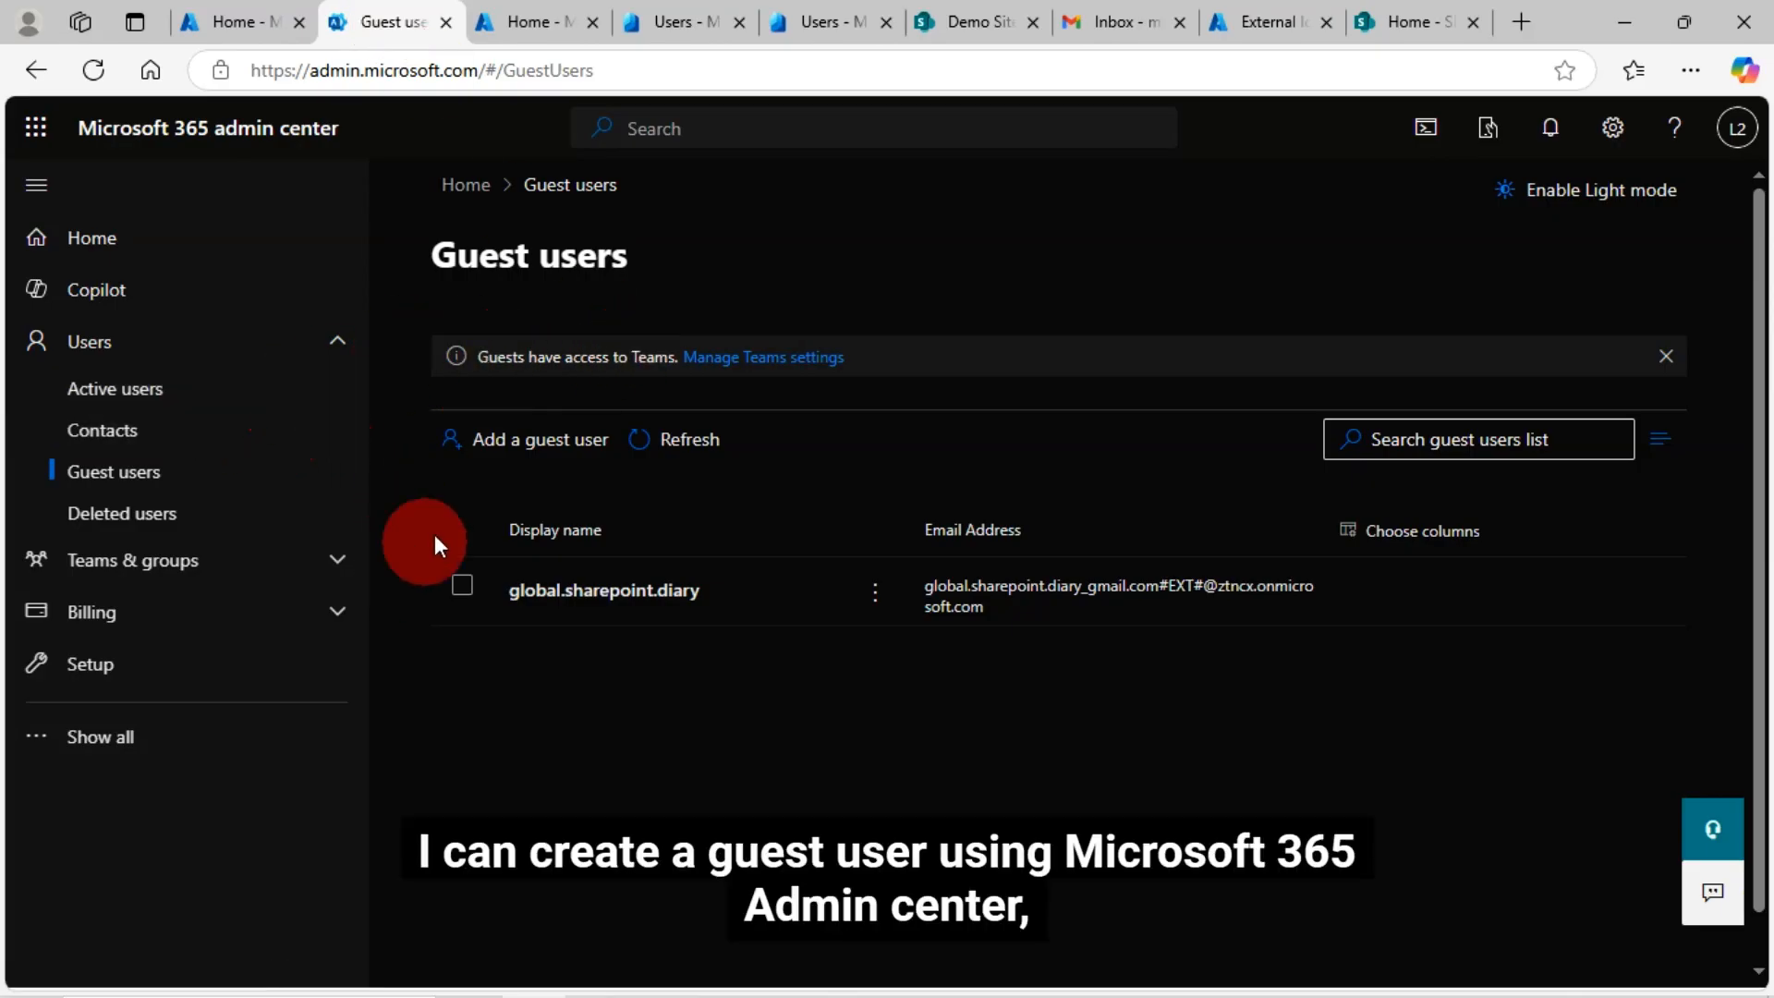
{"action": "left_click", "coordinate": [530, 435]}
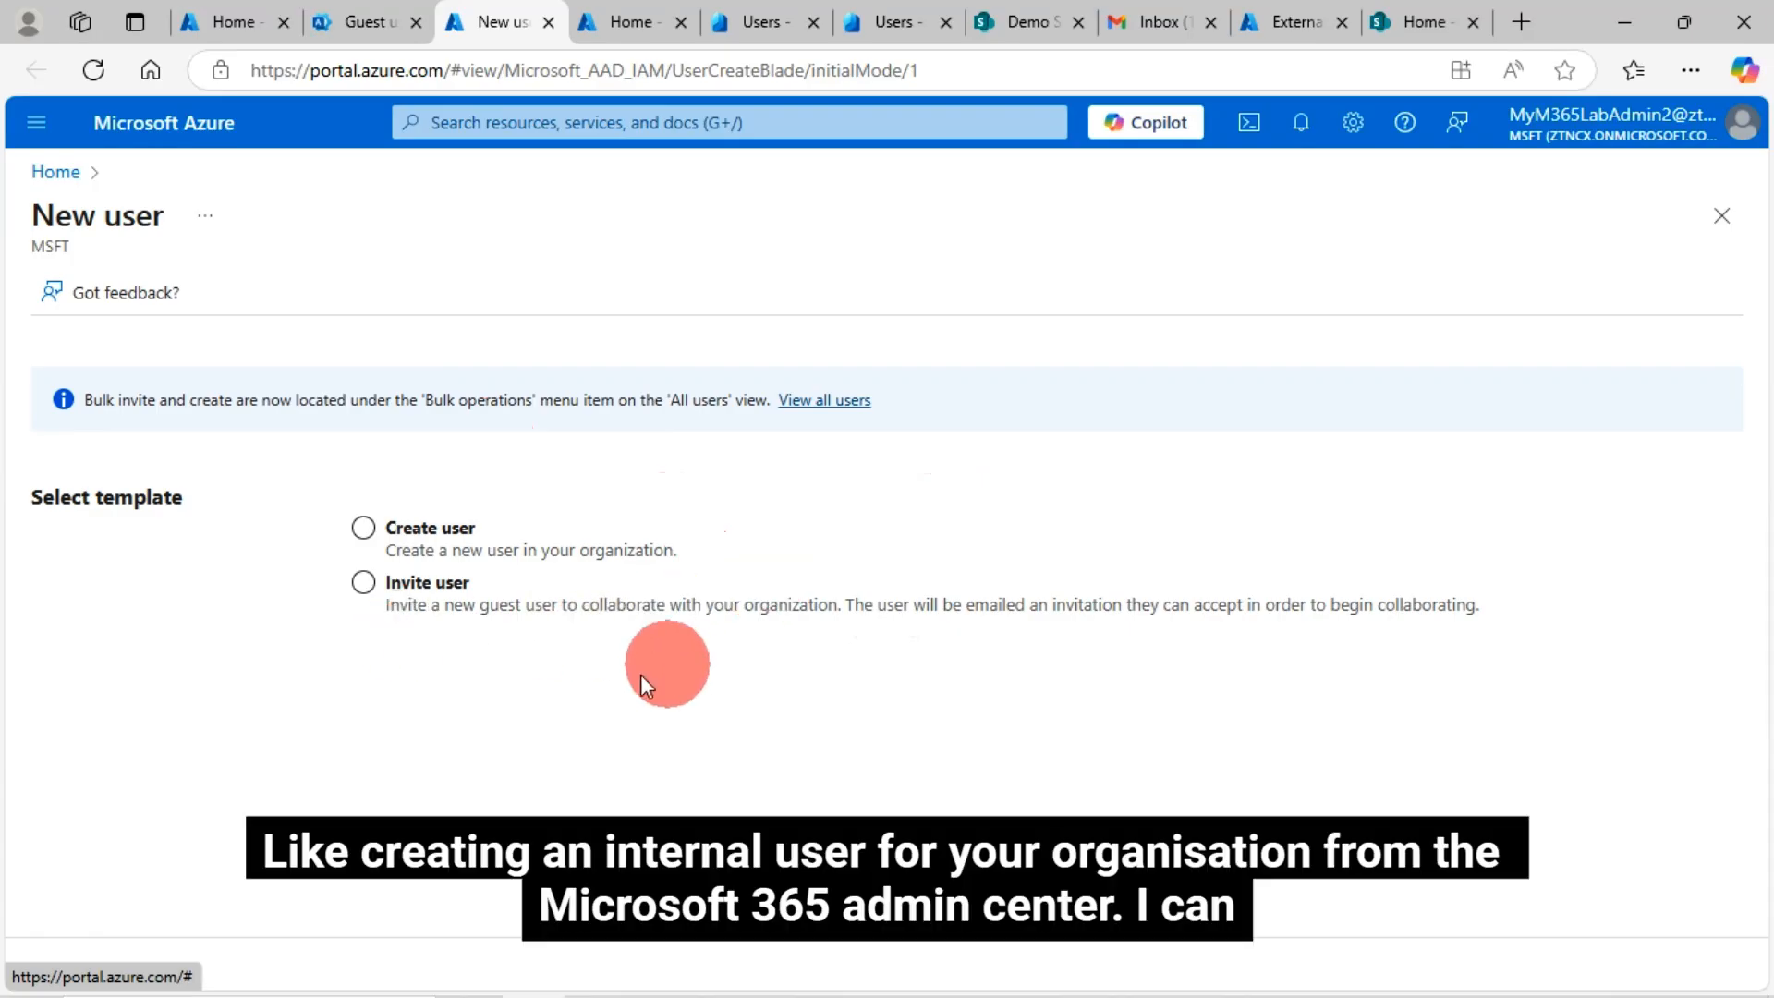
Choose the Create user template and enter 'ch' as the user name
{"action": "left_click", "coordinate": [363, 528]}
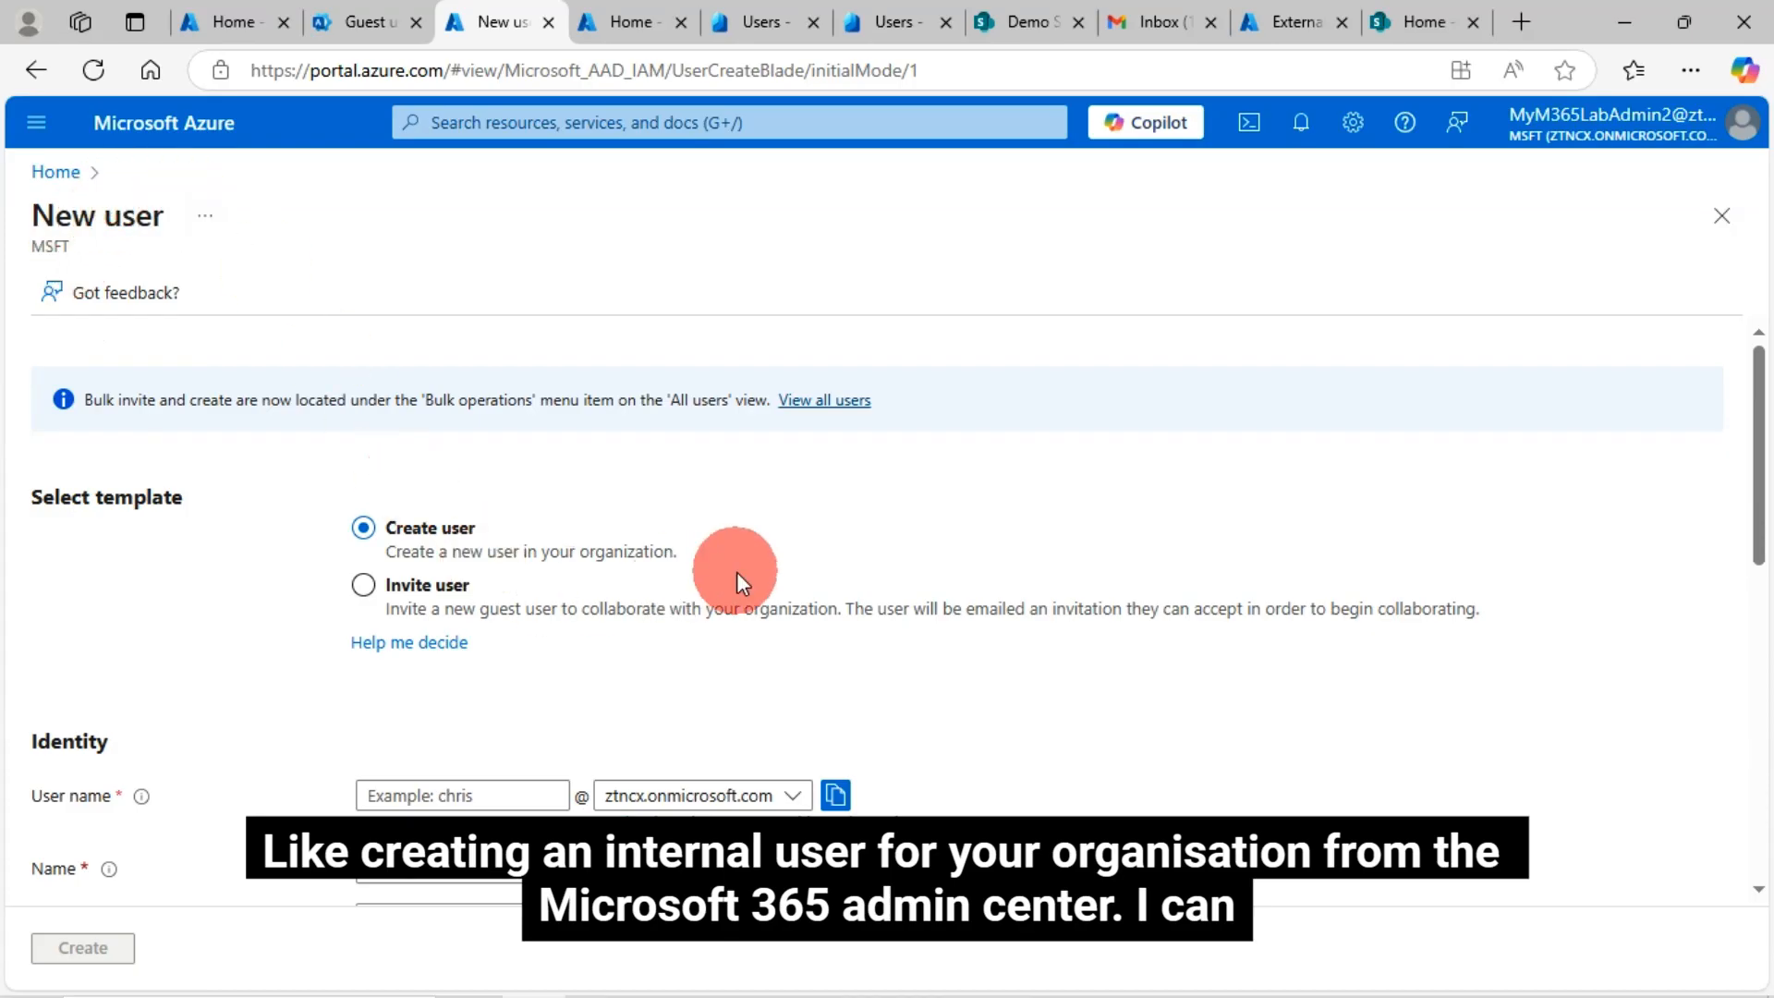
{"action": "scroll", "coordinate": [804, 610], "scroll_direction": "down", "scroll_amount": 3}
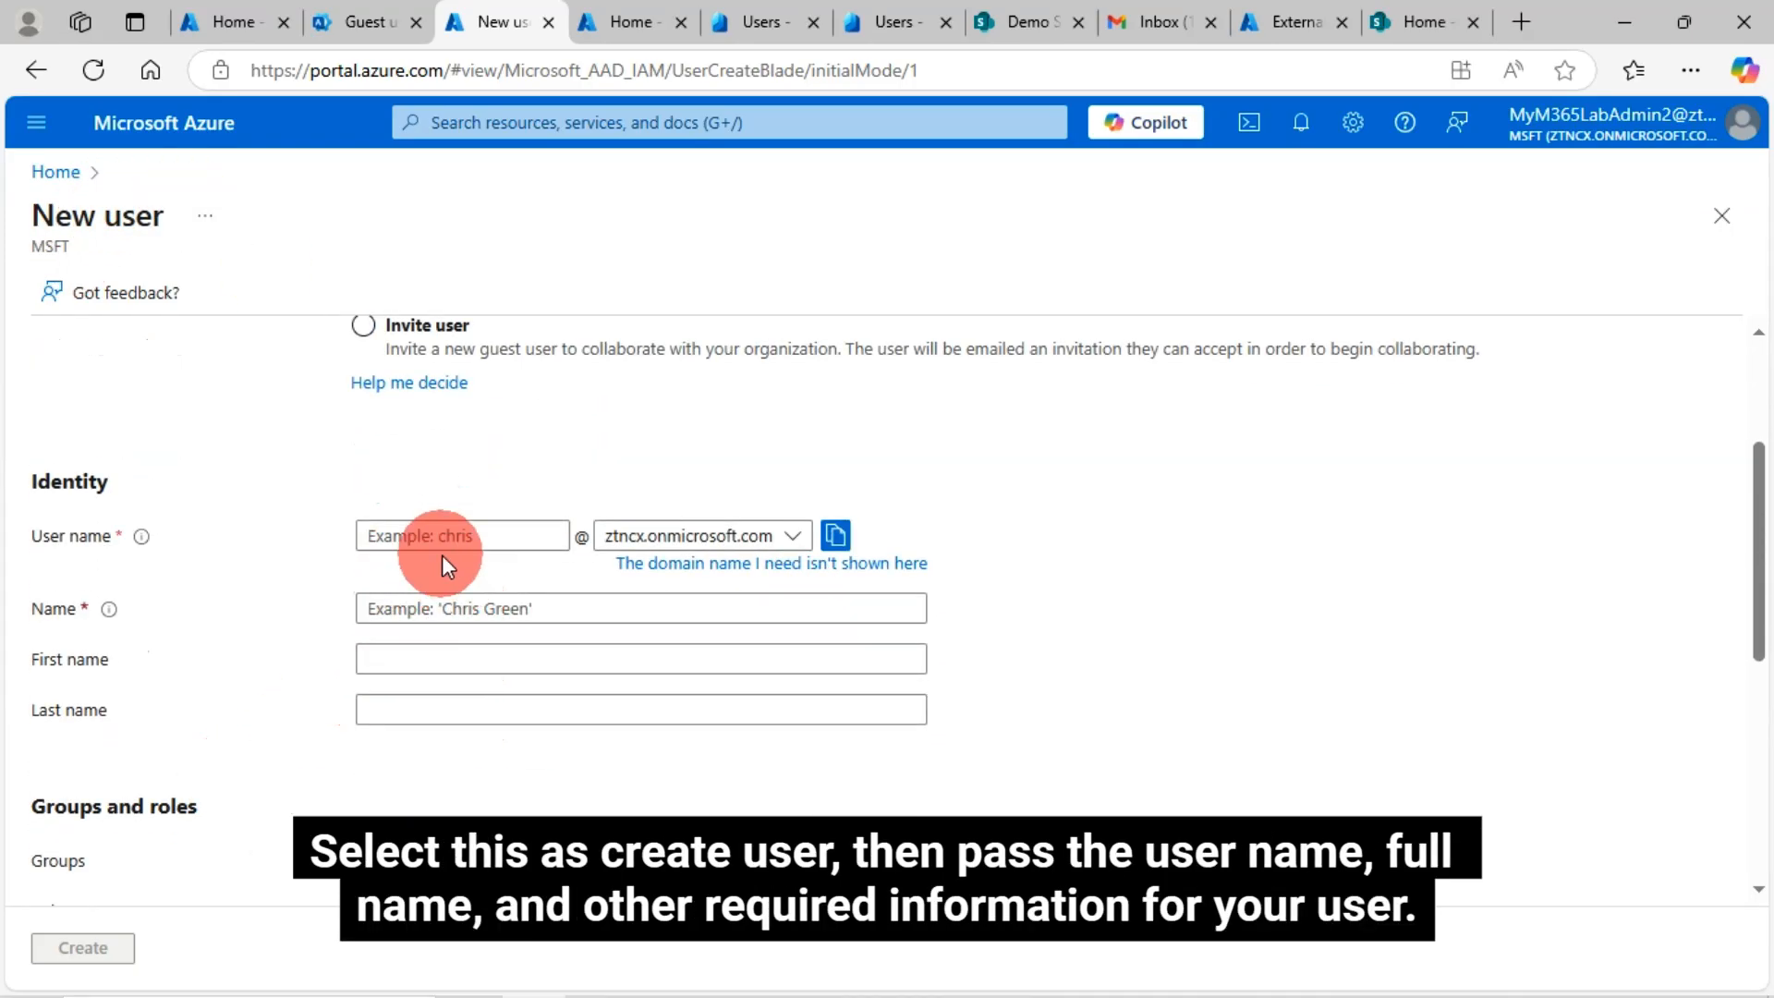
{"action": "left_click", "coordinate": [423, 537]}
{"action": "type", "text": "chris2"}
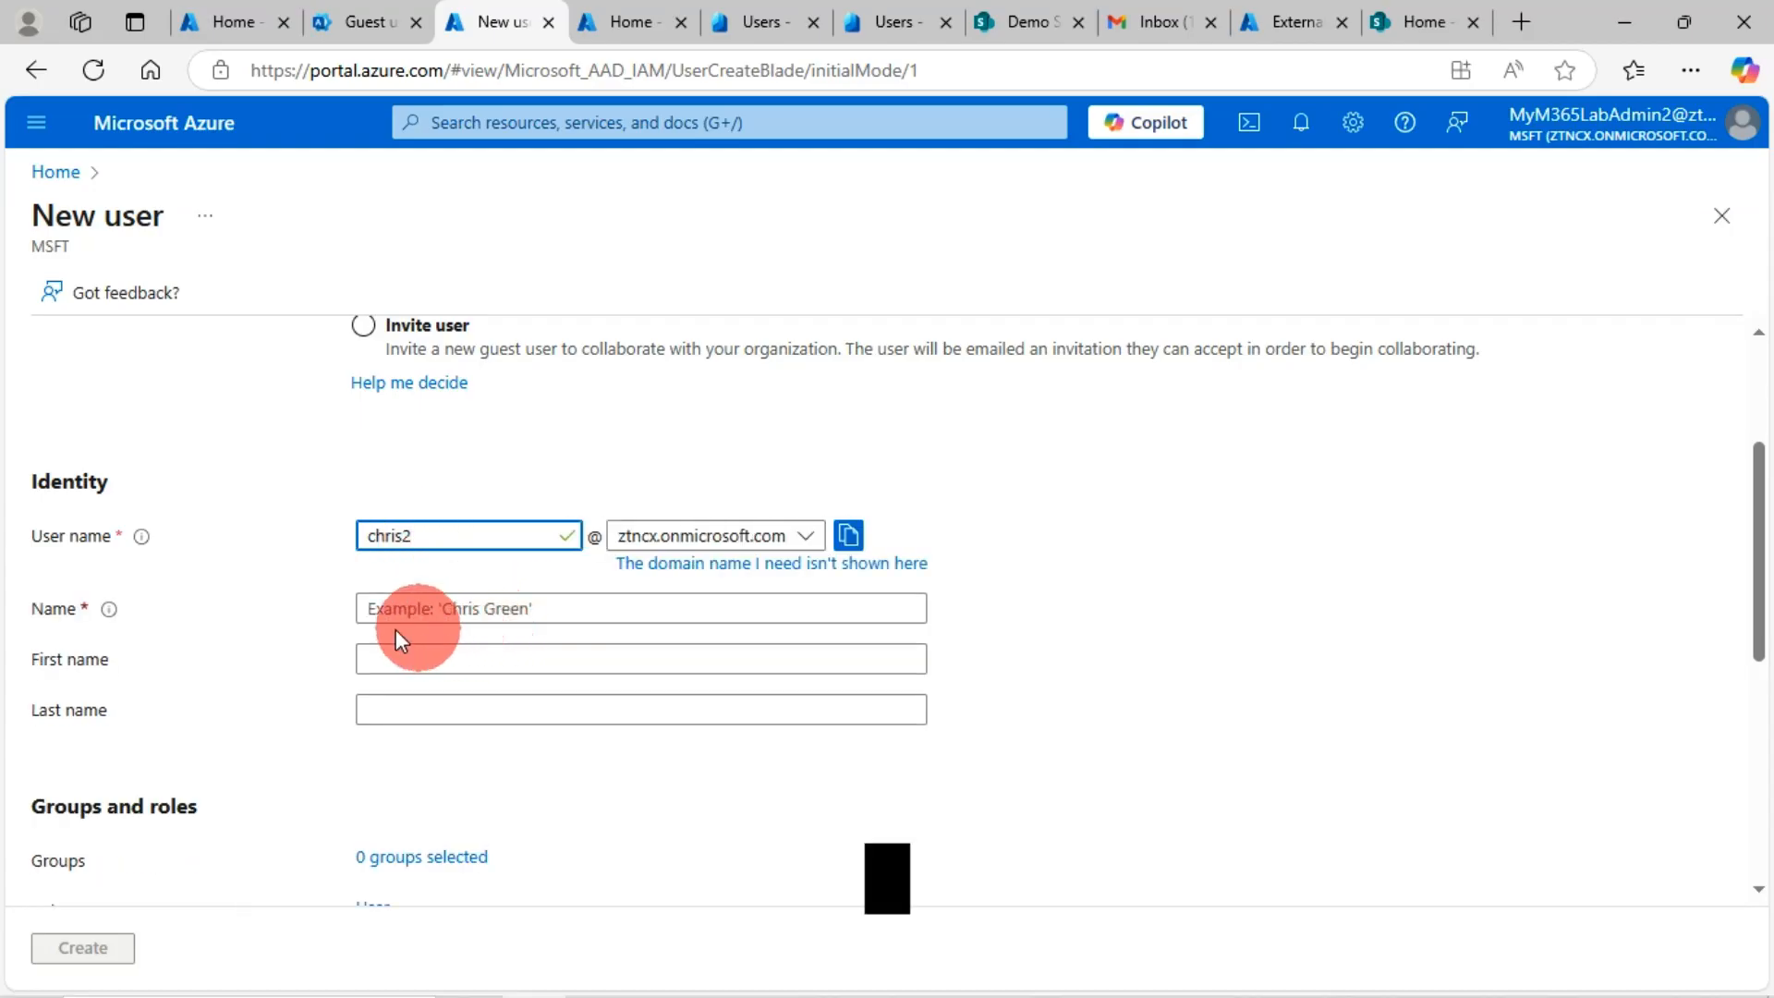
Enter 'Ch' as the display name, keep the auto-generated password, and create the user
{"action": "left_click", "coordinate": [430, 612]}
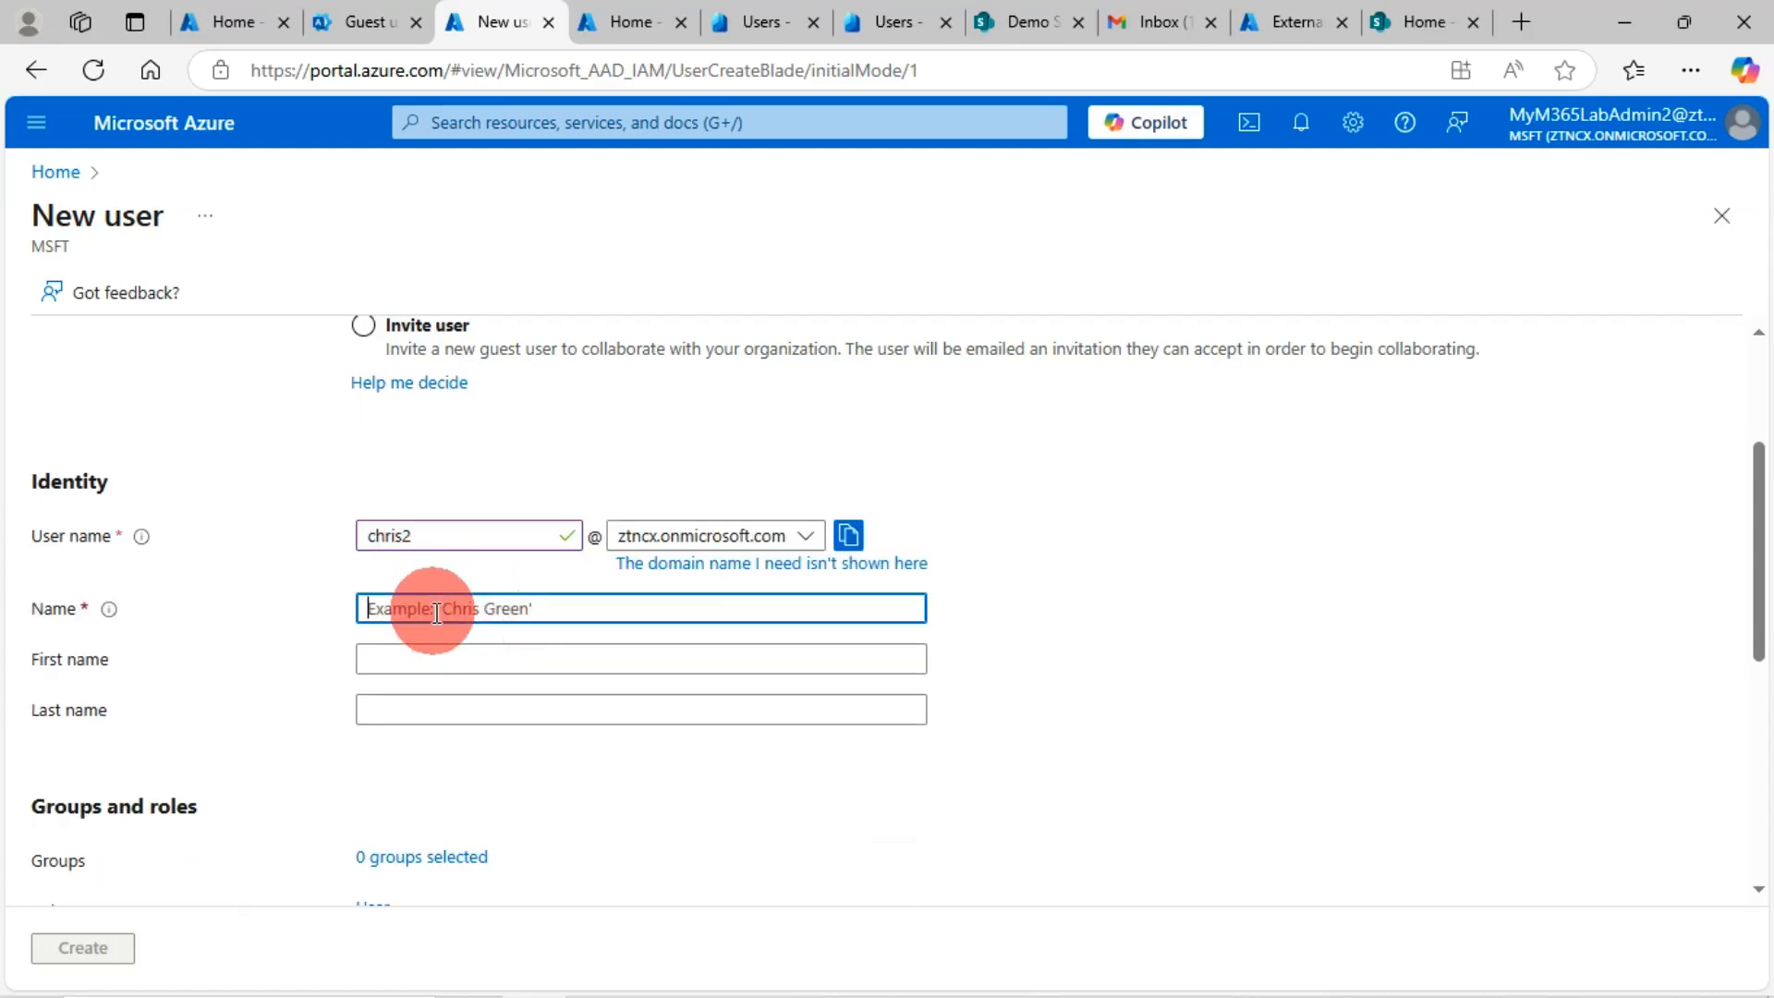
{"action": "type", "text": "Chris"}
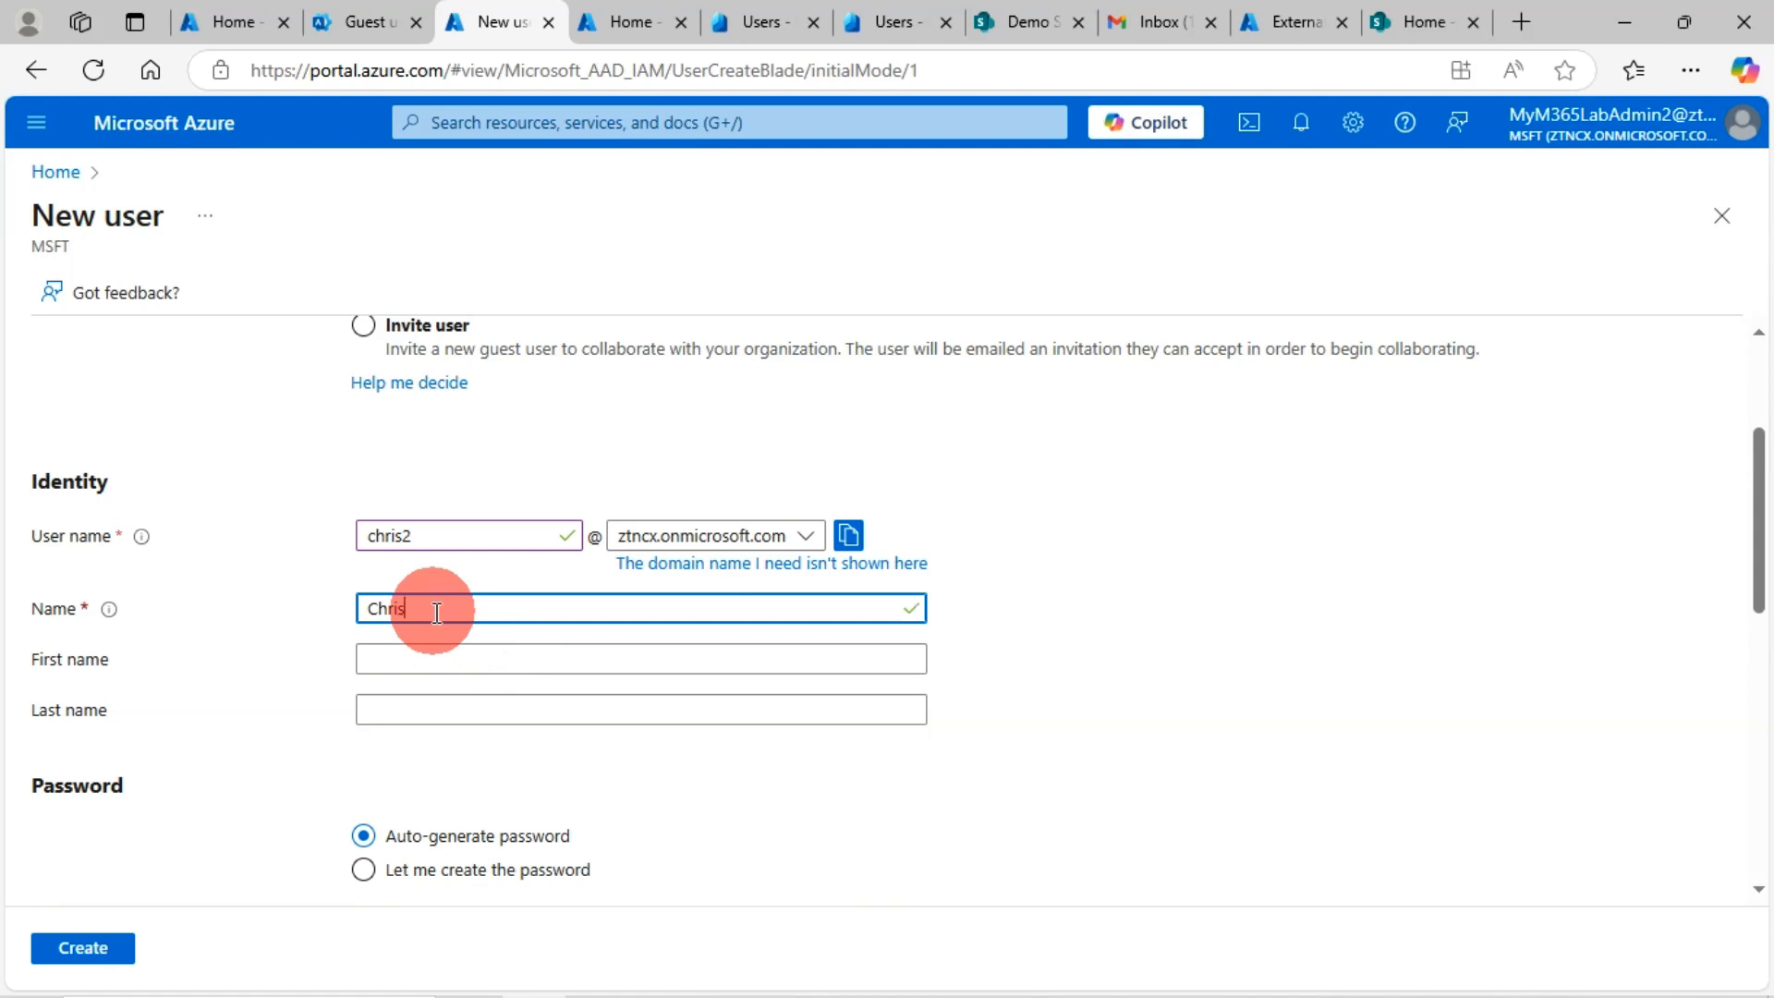
{"action": "key", "text": "BackSpace"}
{"action": "key", "text": "BackSpace"}
{"action": "key", "text": "BackSpace"}
{"action": "key", "text": "BackSpace"}
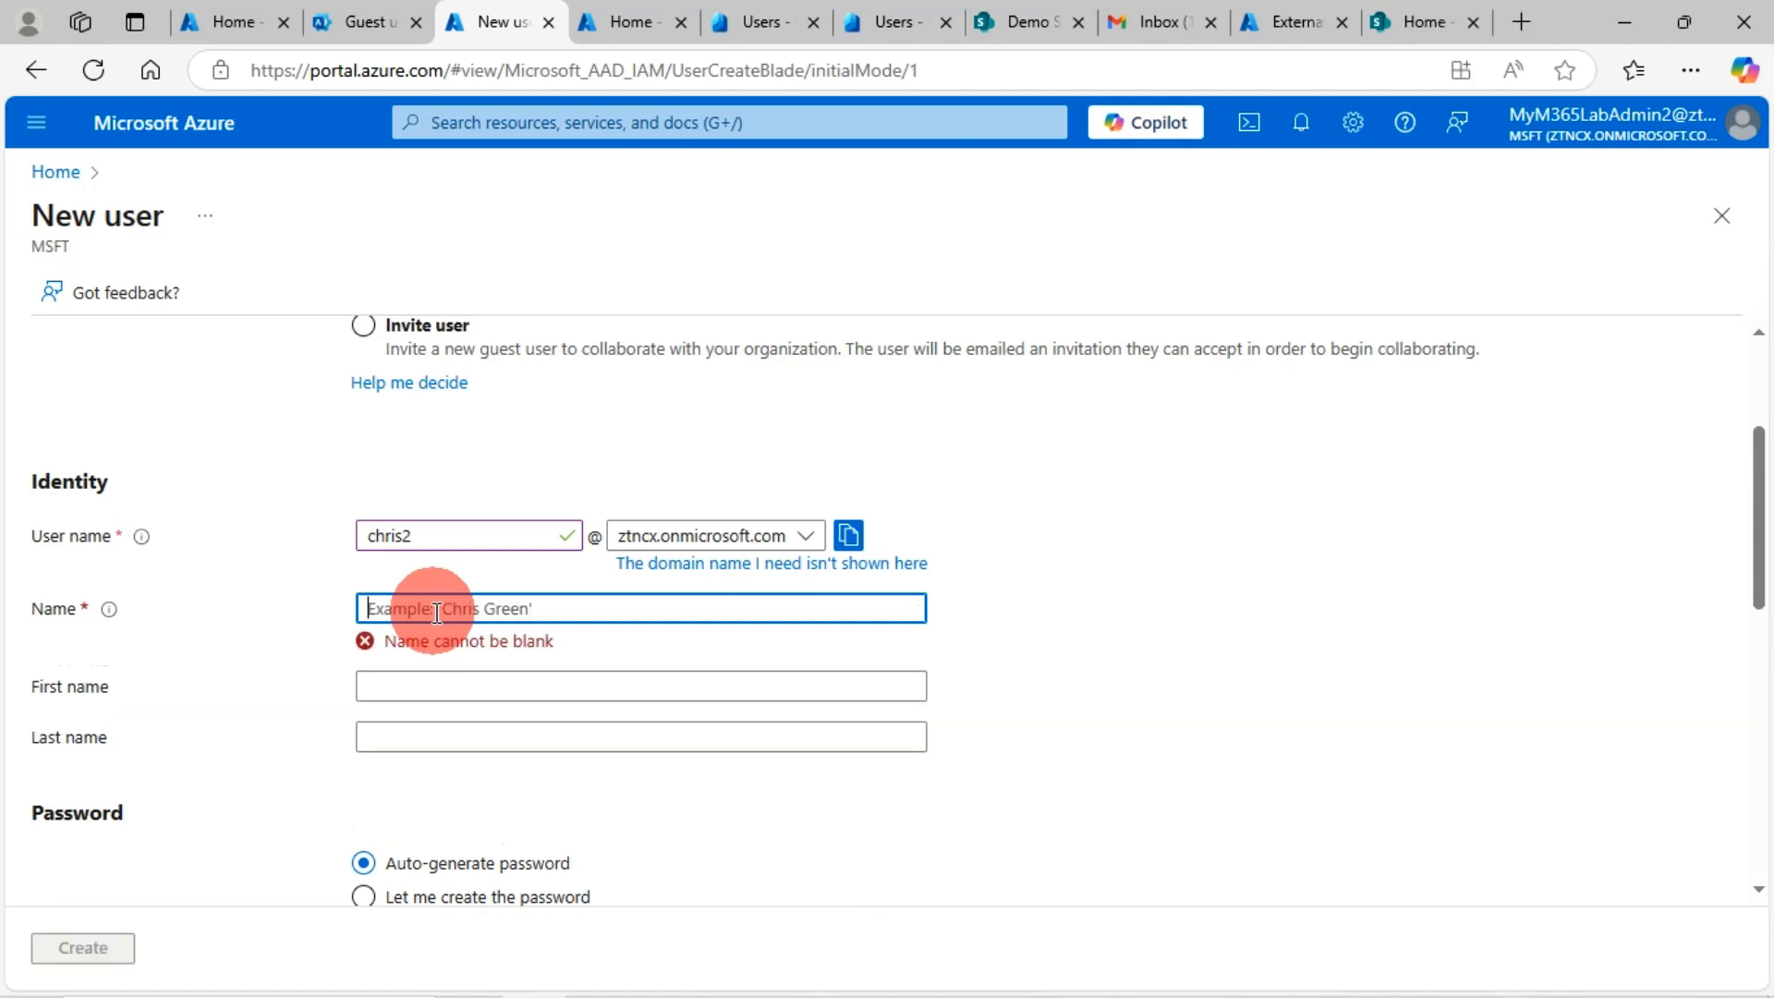
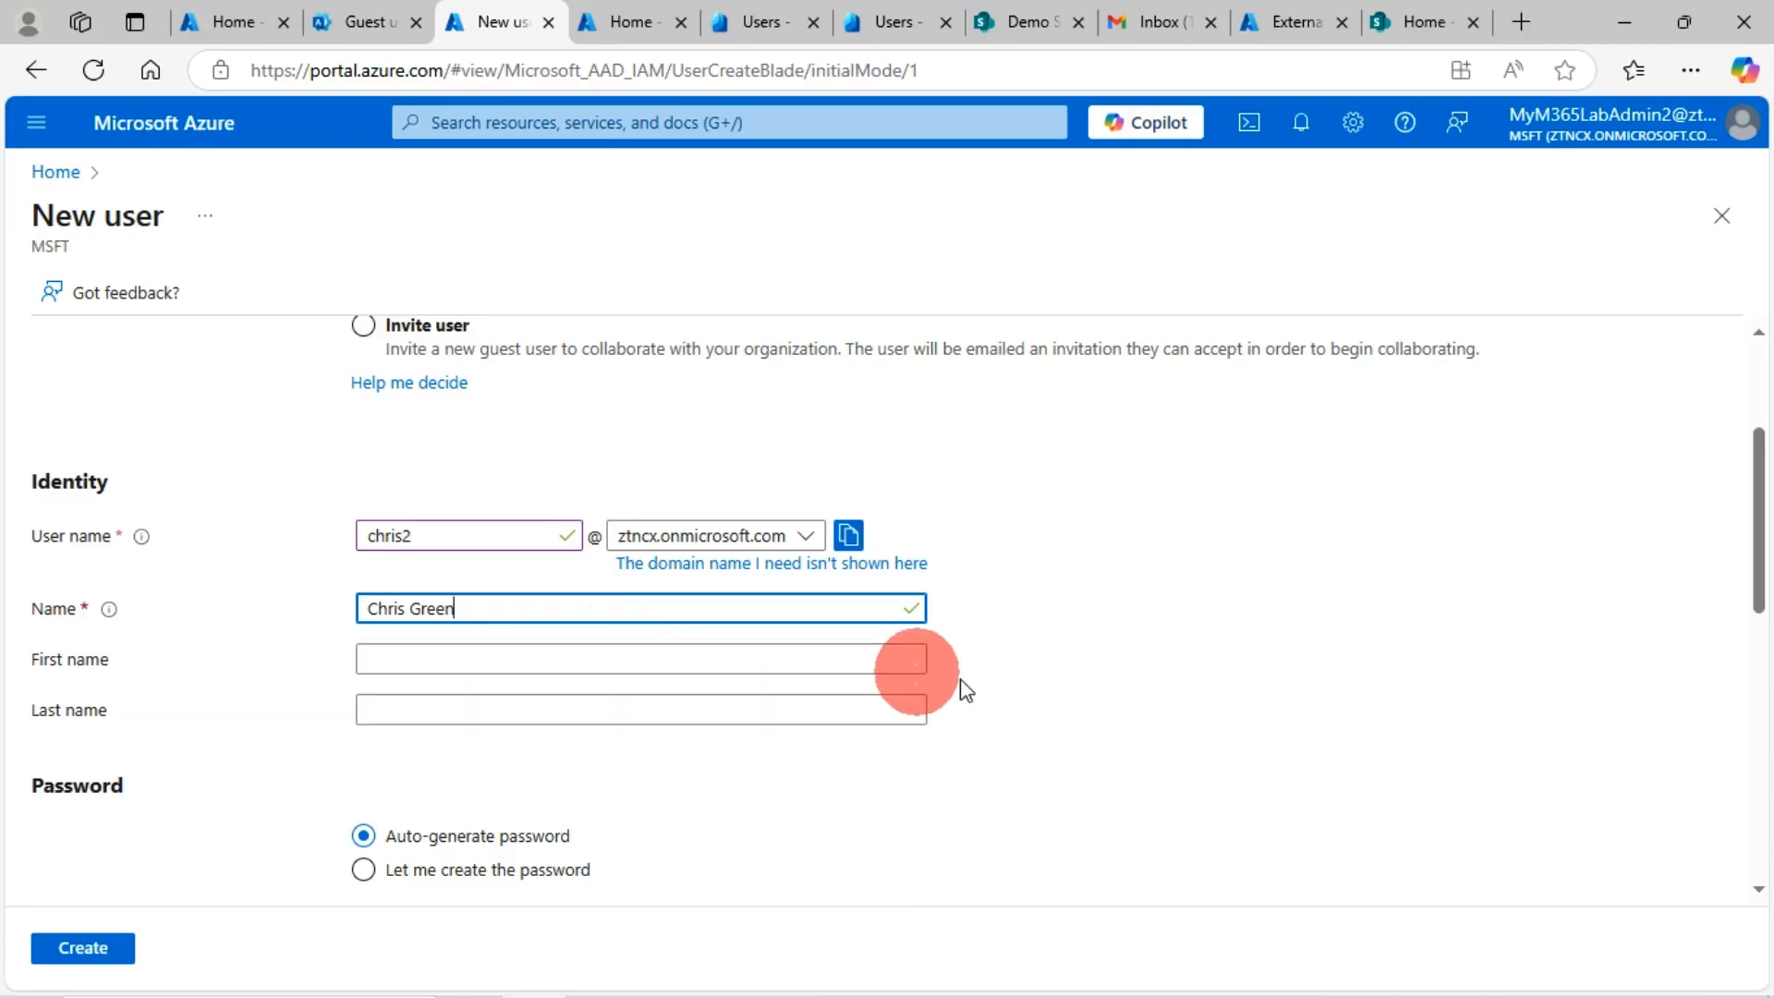
{"action": "scroll", "coordinate": [278, 785], "scroll_direction": "down", "scroll_amount": 3}
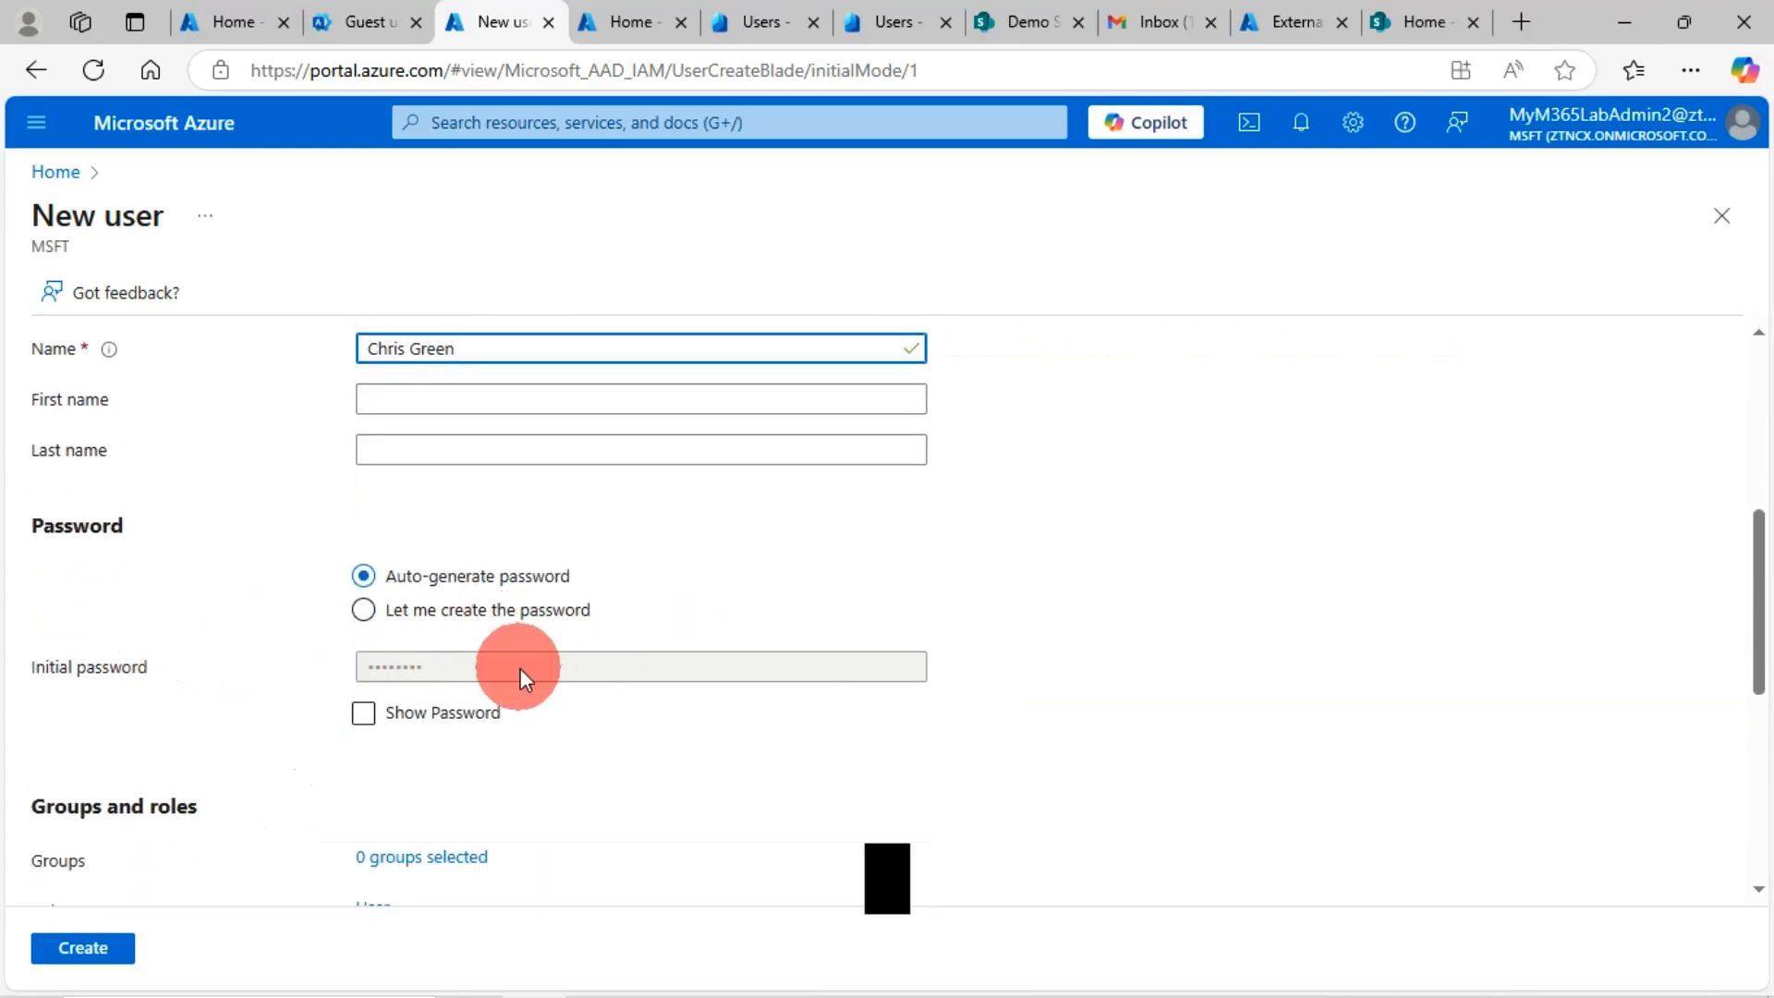
{"action": "scroll", "coordinate": [231, 719], "scroll_direction": "down", "scroll_amount": 6}
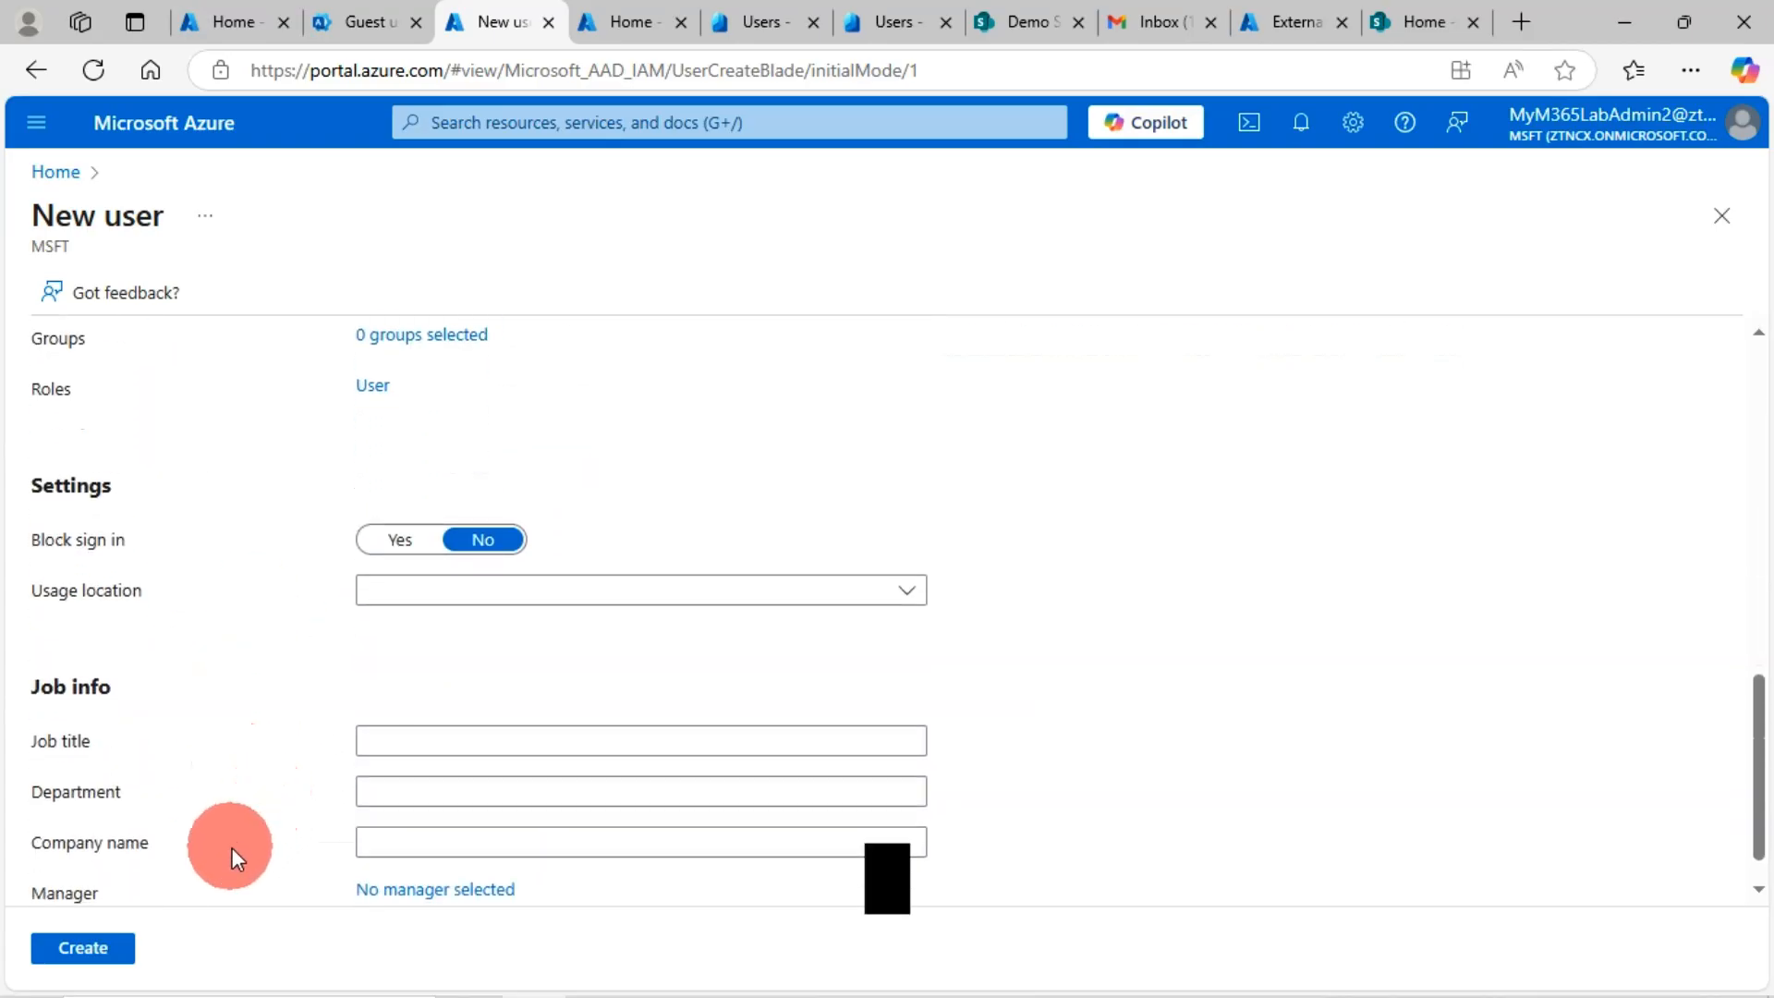
{"action": "scroll", "coordinate": [236, 710], "scroll_direction": "up", "scroll_amount": 7}
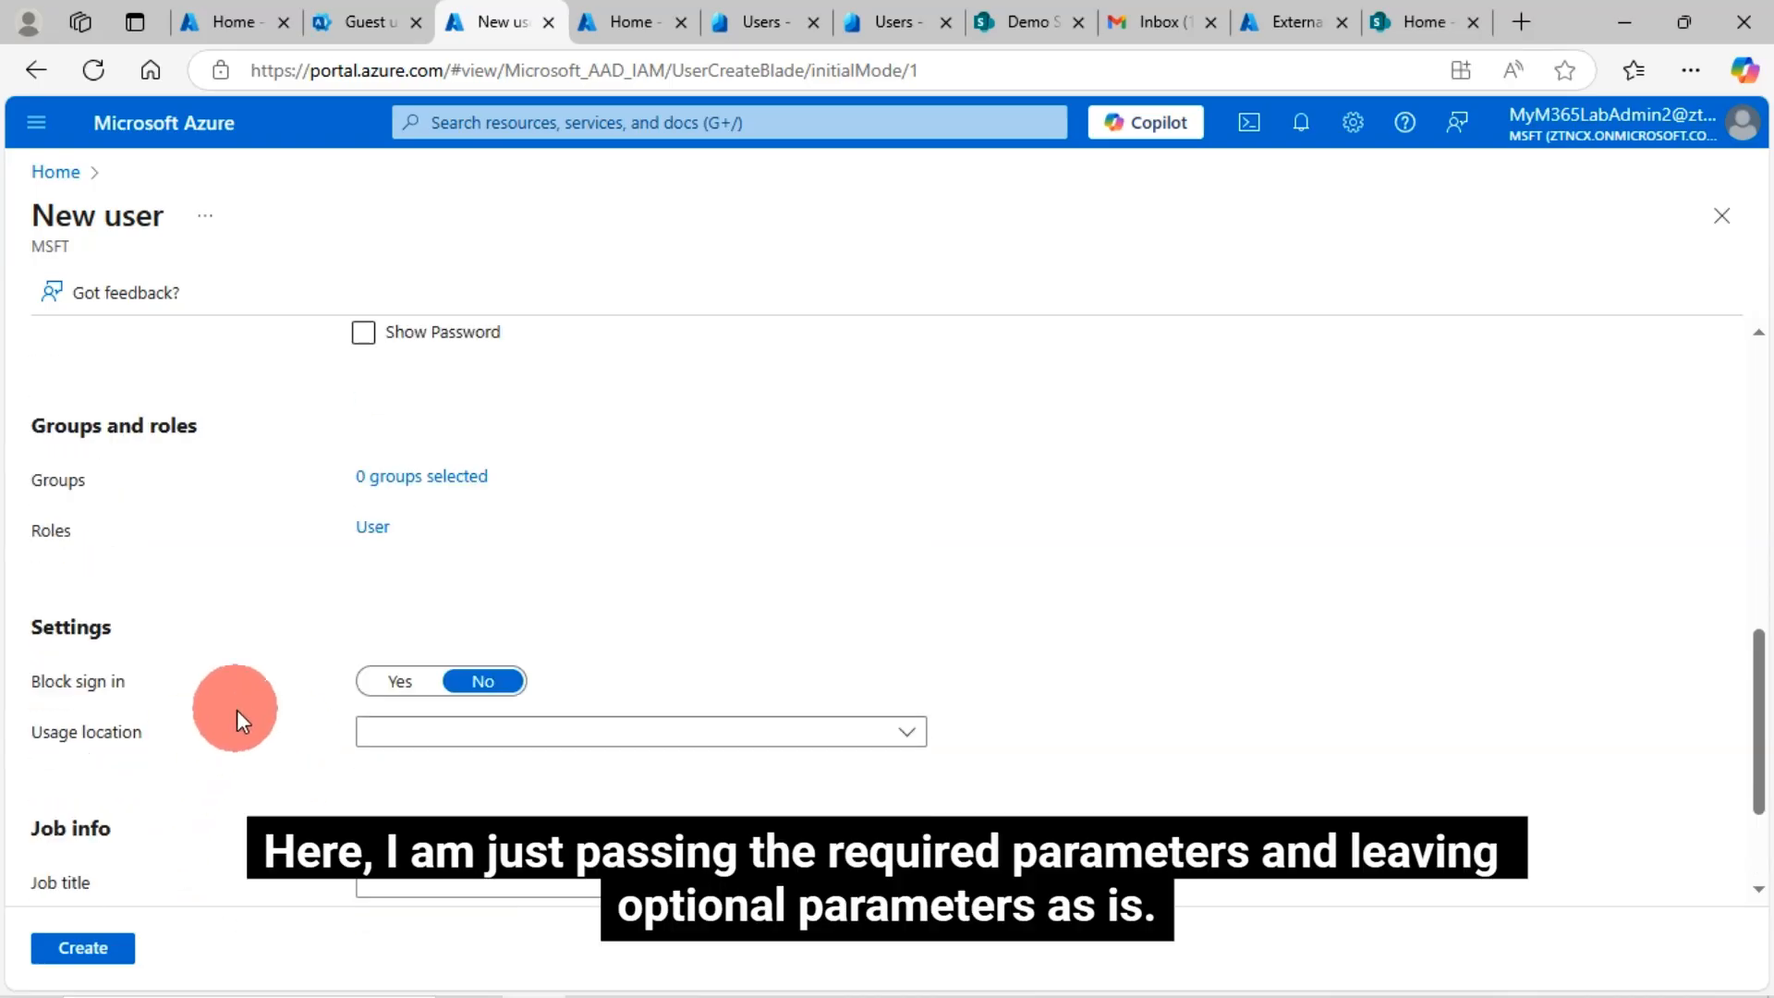
{"action": "scroll", "coordinate": [255, 610], "scroll_direction": "down", "scroll_amount": 2}
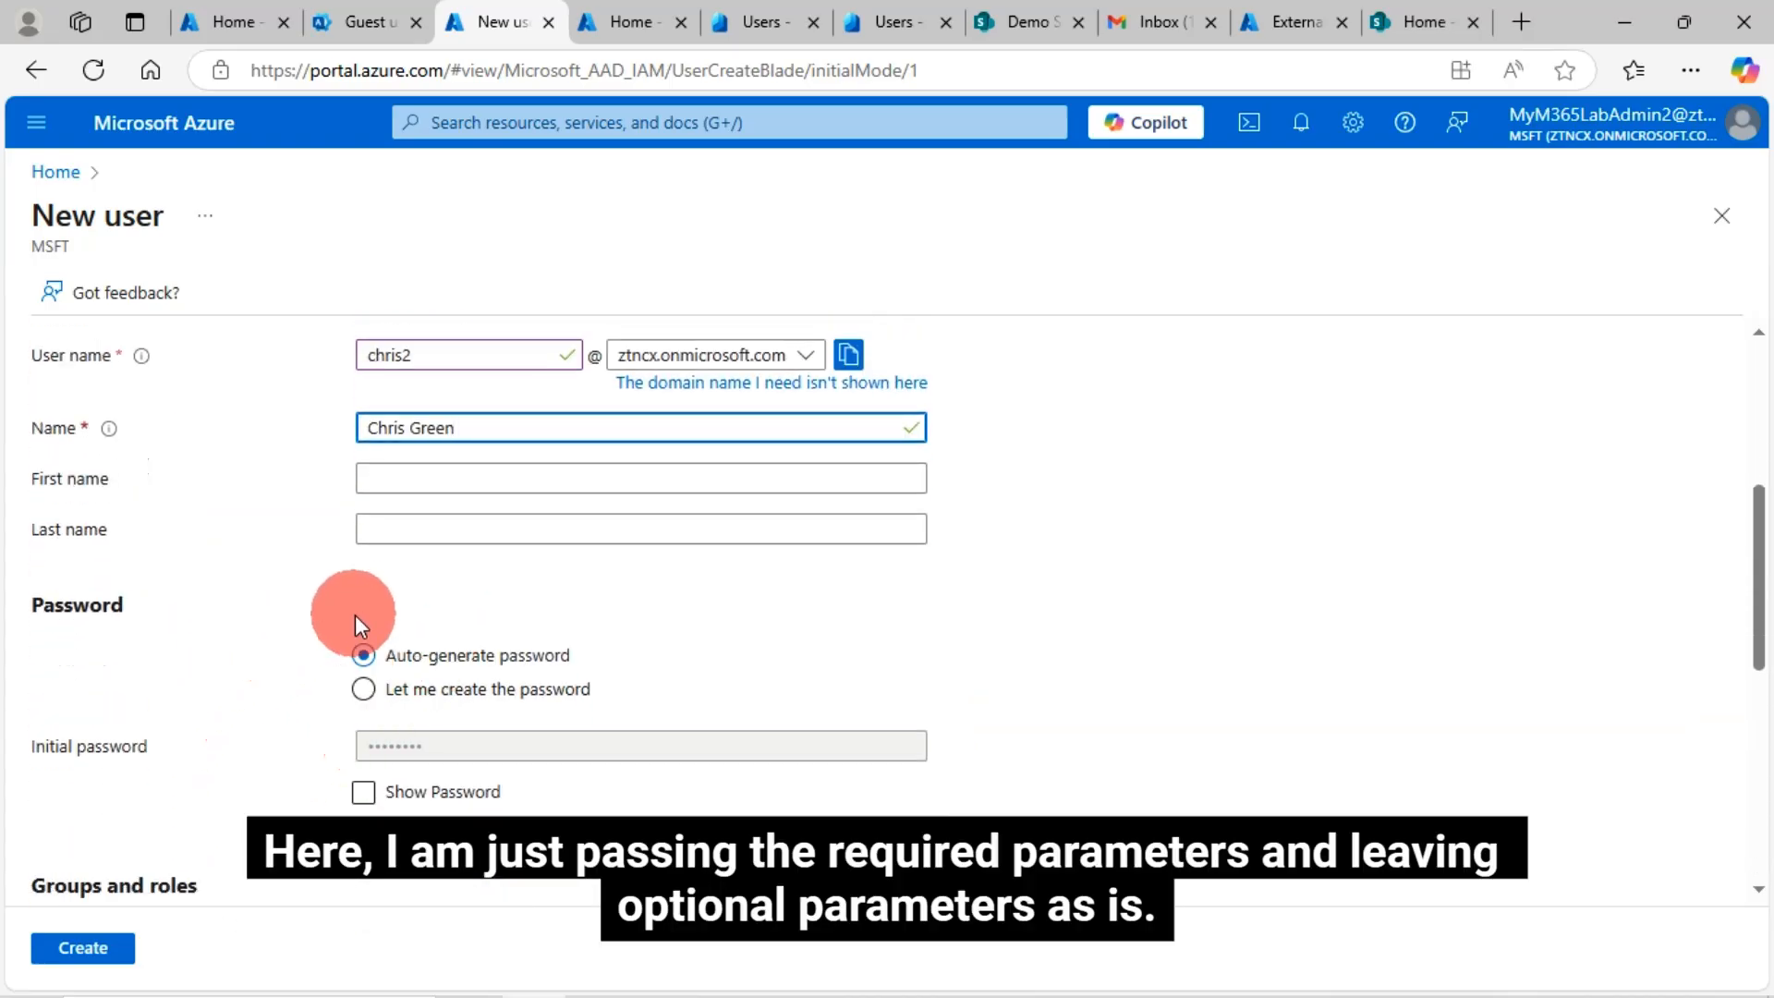
{"action": "scroll", "coordinate": [1034, 734], "scroll_direction": "down", "scroll_amount": 2}
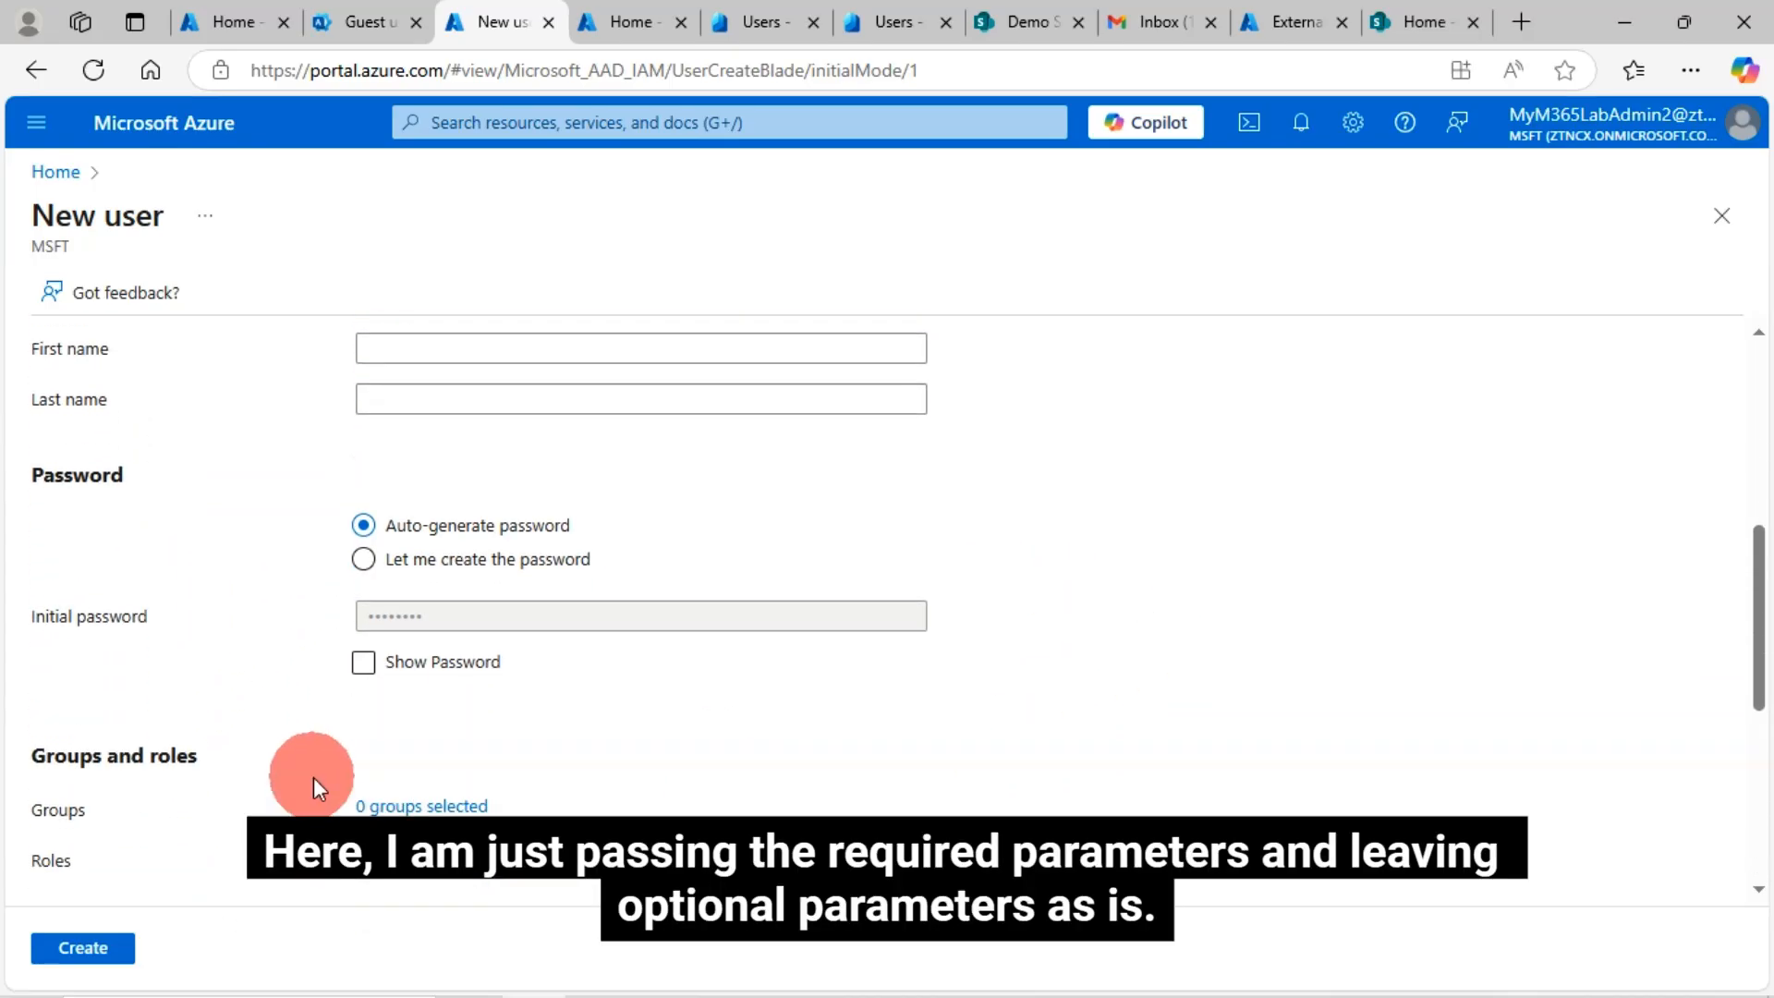
{"action": "scroll", "coordinate": [369, 721], "scroll_direction": "up", "scroll_amount": 2}
{"action": "scroll", "coordinate": [517, 605], "scroll_direction": "up", "scroll_amount": 2}
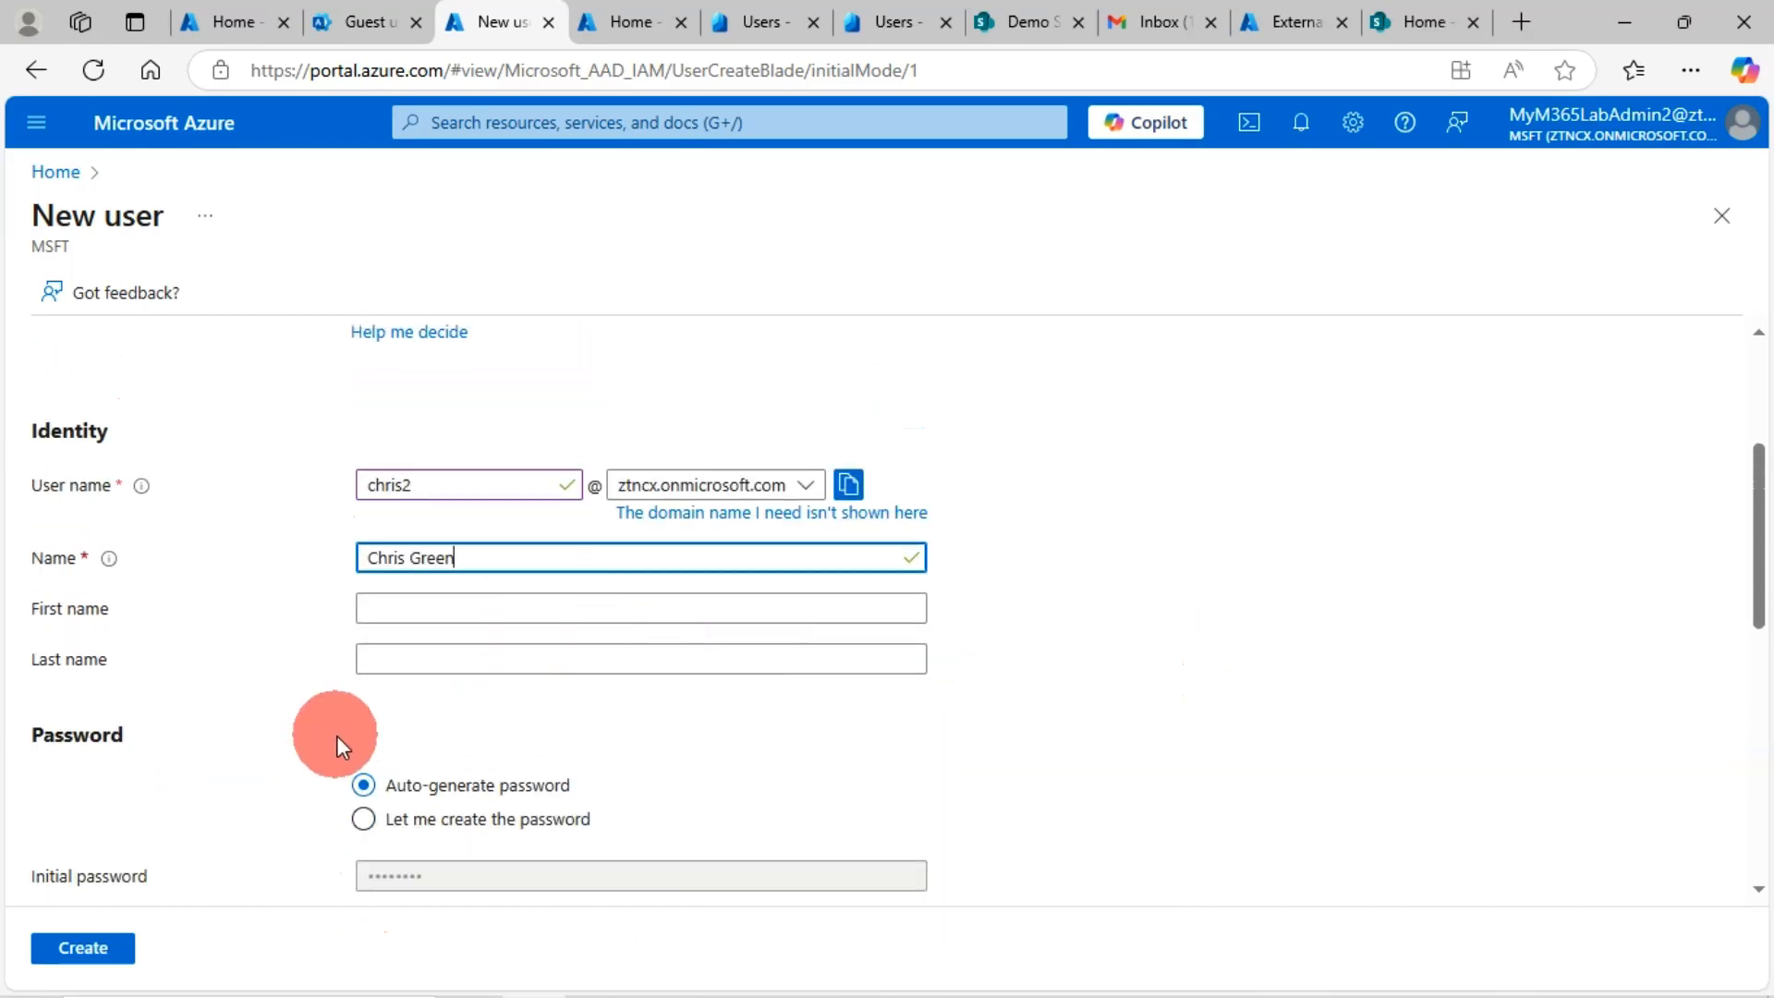
{"action": "scroll", "coordinate": [337, 735], "scroll_direction": "down", "scroll_amount": 4}
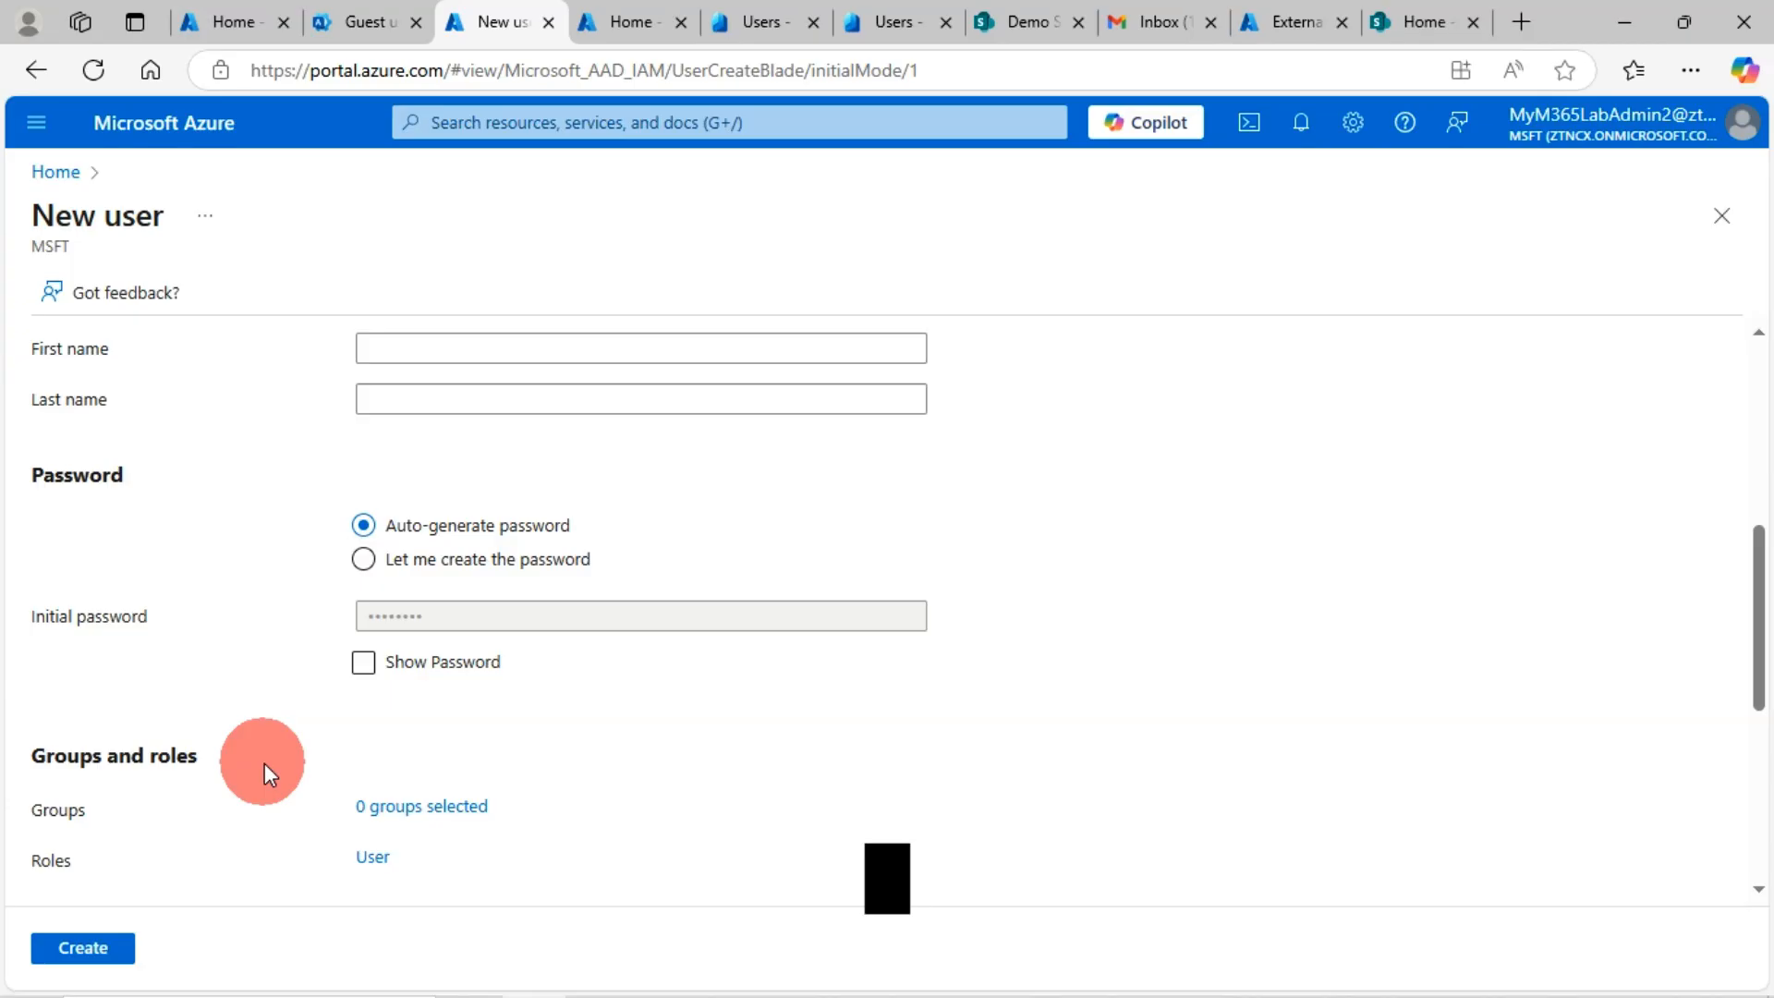
{"action": "left_click", "coordinate": [104, 950]}
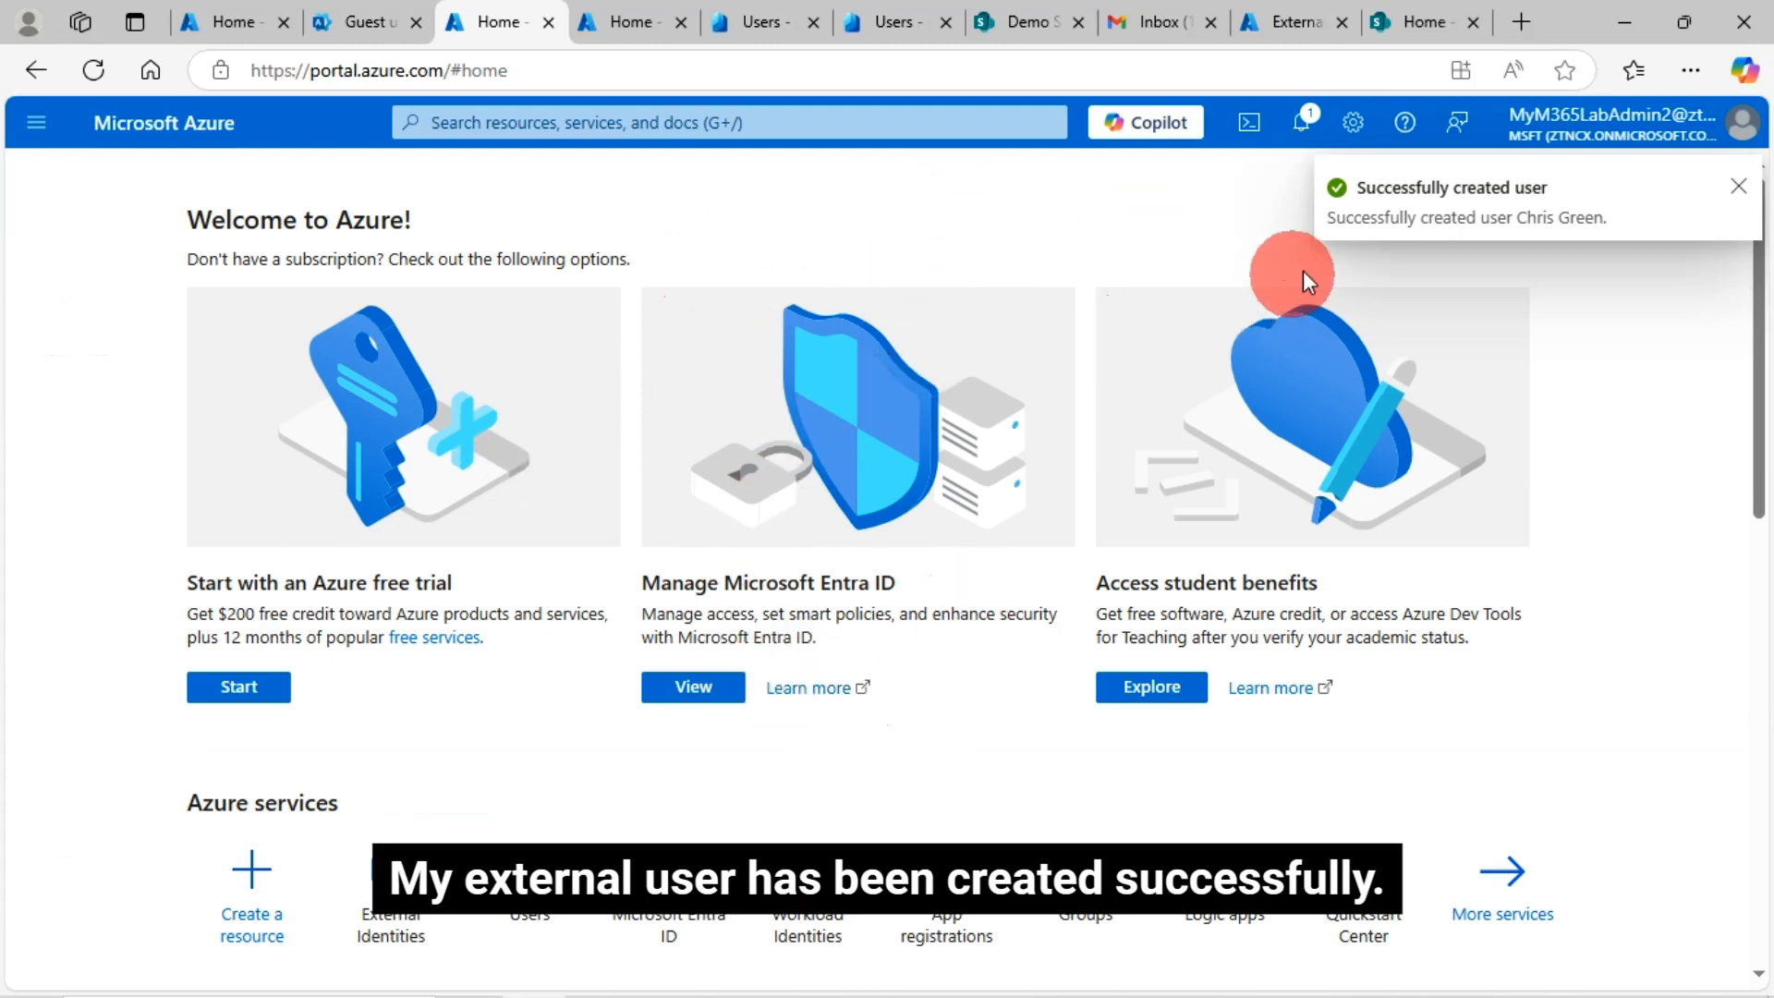
Confirm the signed-in Google account, open the Microsoft Invitations email, then return to Guest users
{"action": "left_click", "coordinate": [1166, 21]}
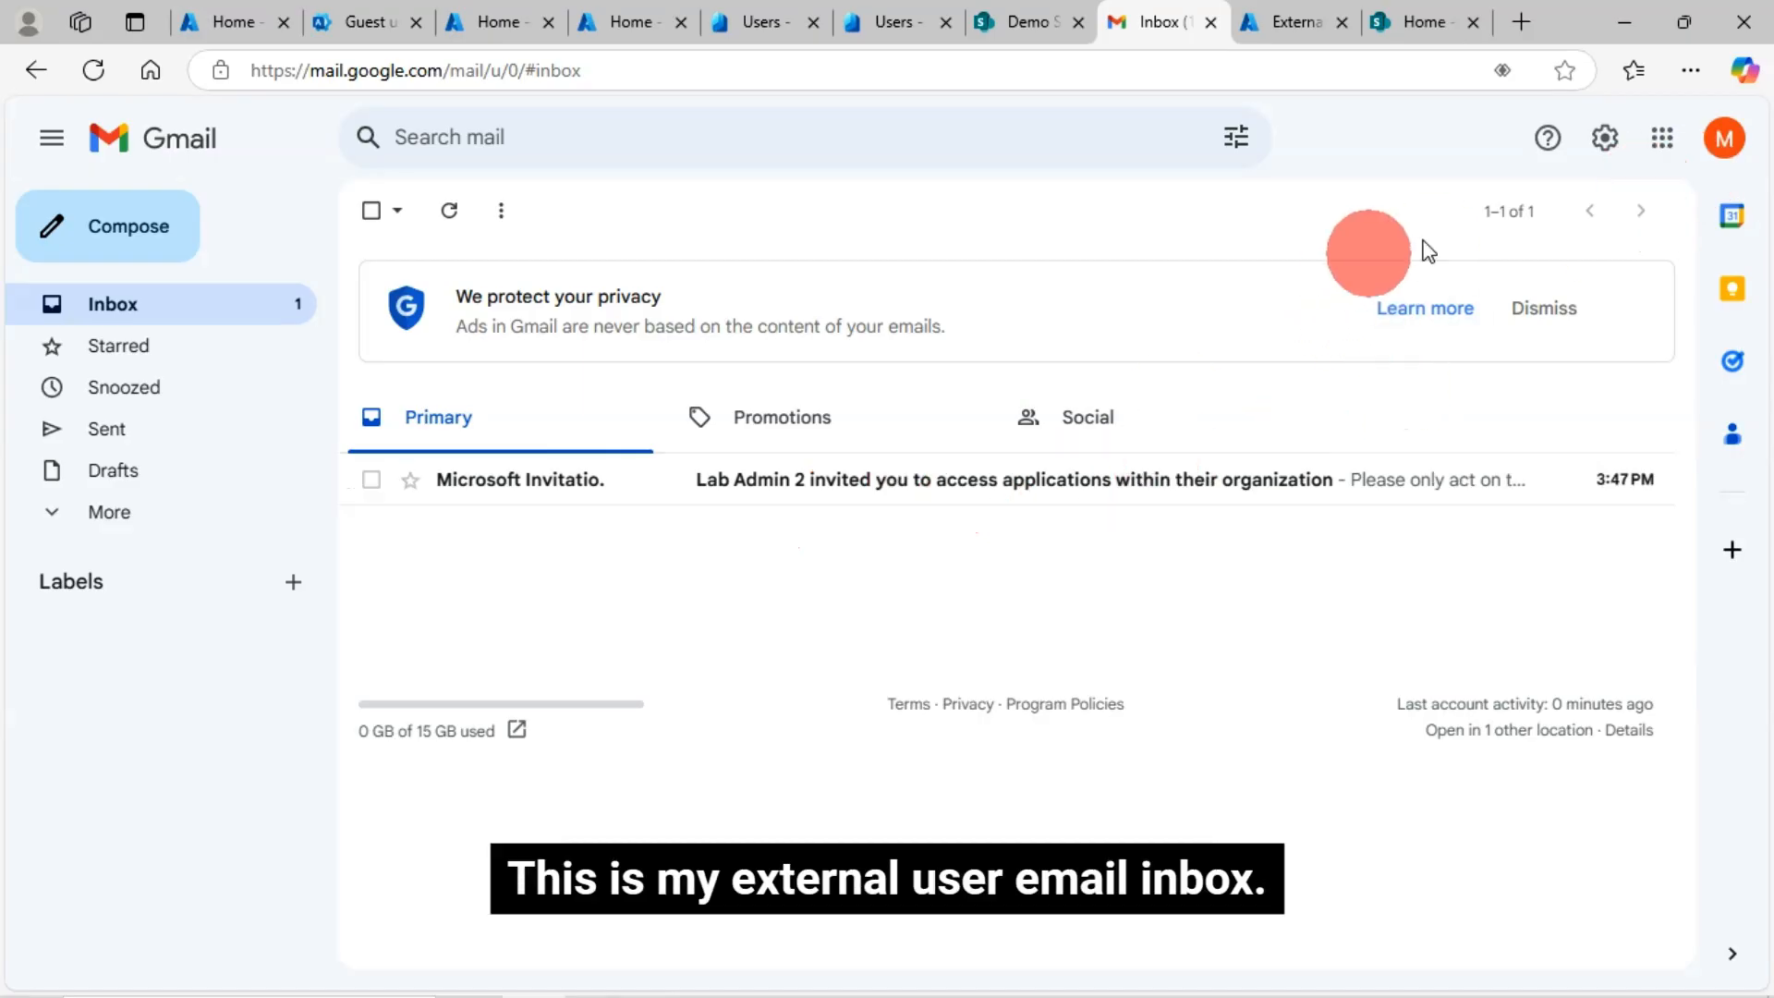
{"action": "left_click", "coordinate": [1727, 139]}
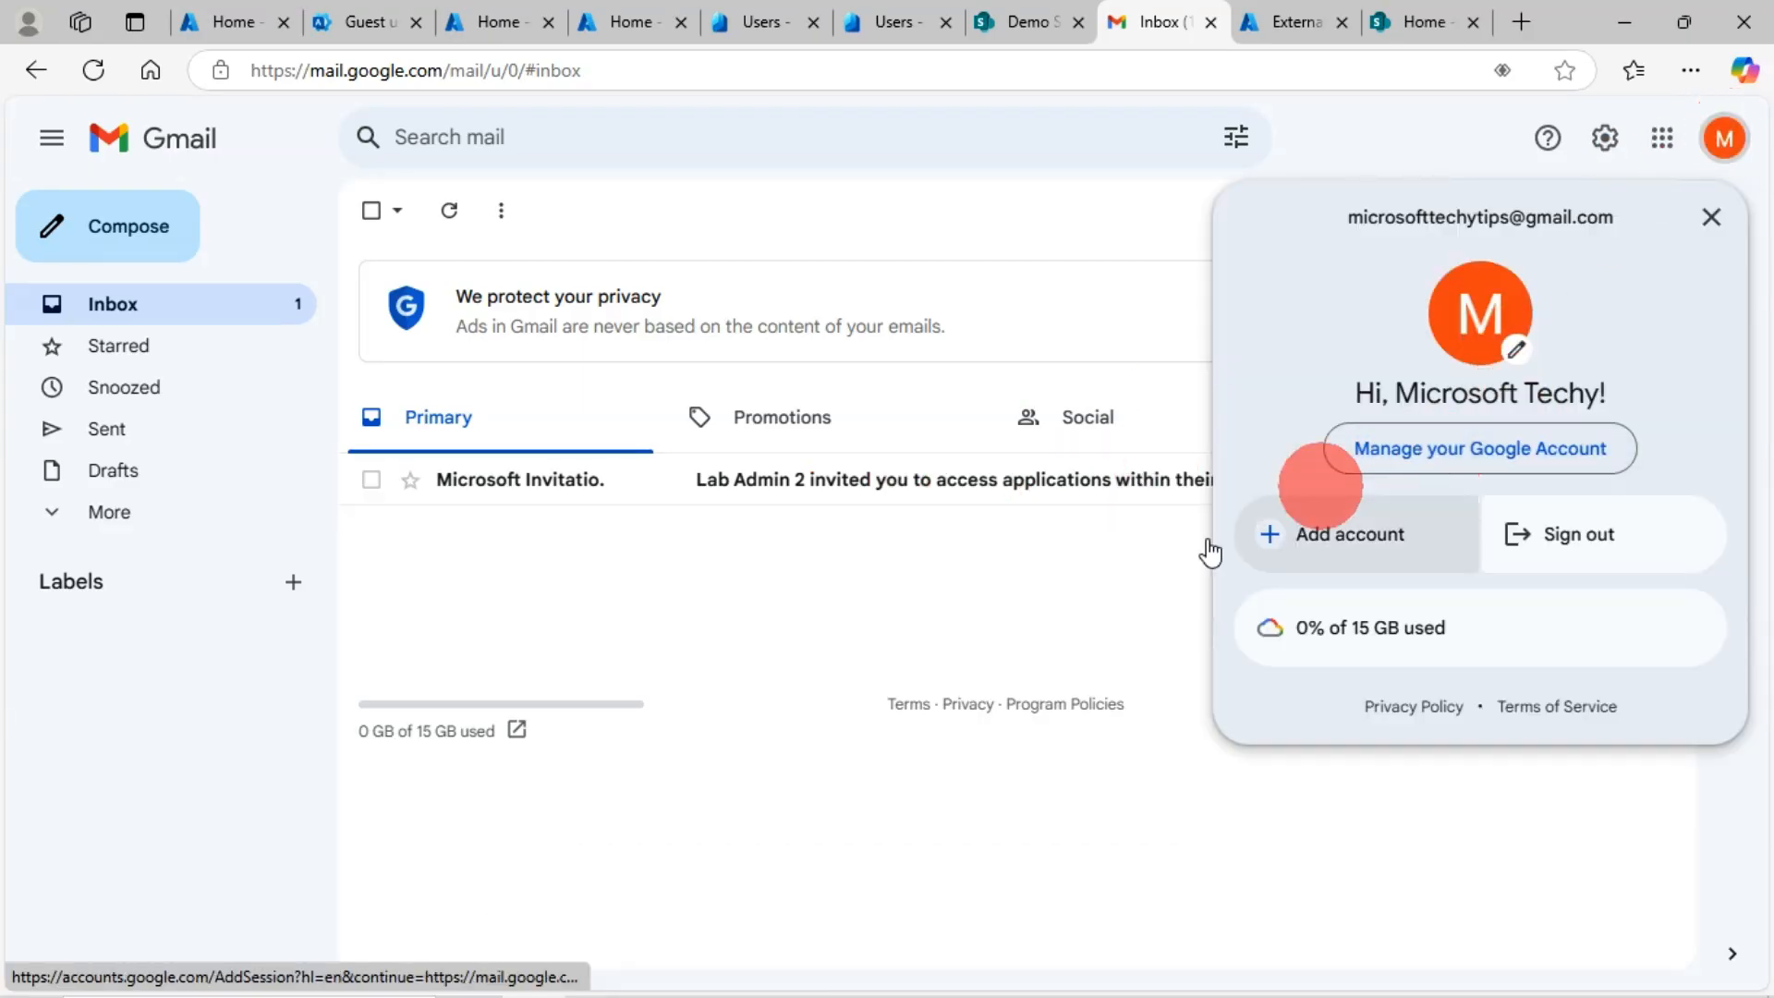
{"action": "left_click", "coordinate": [1711, 217]}
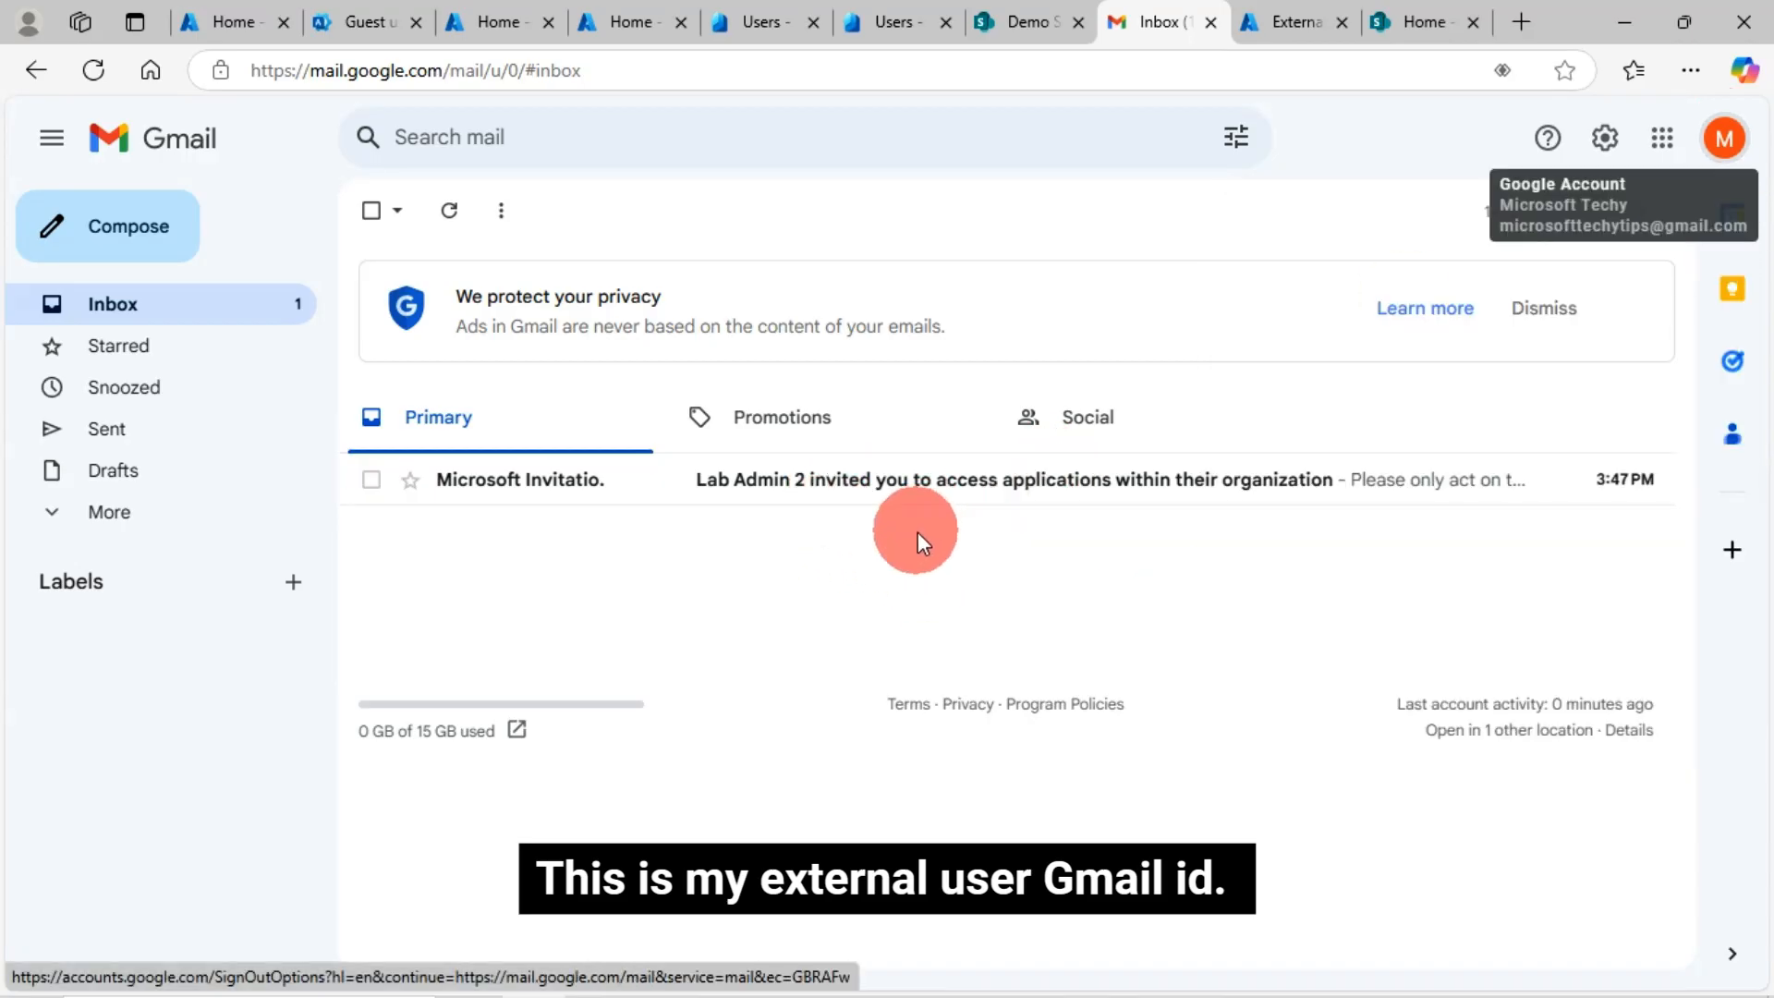
{"action": "left_click", "coordinate": [828, 499]}
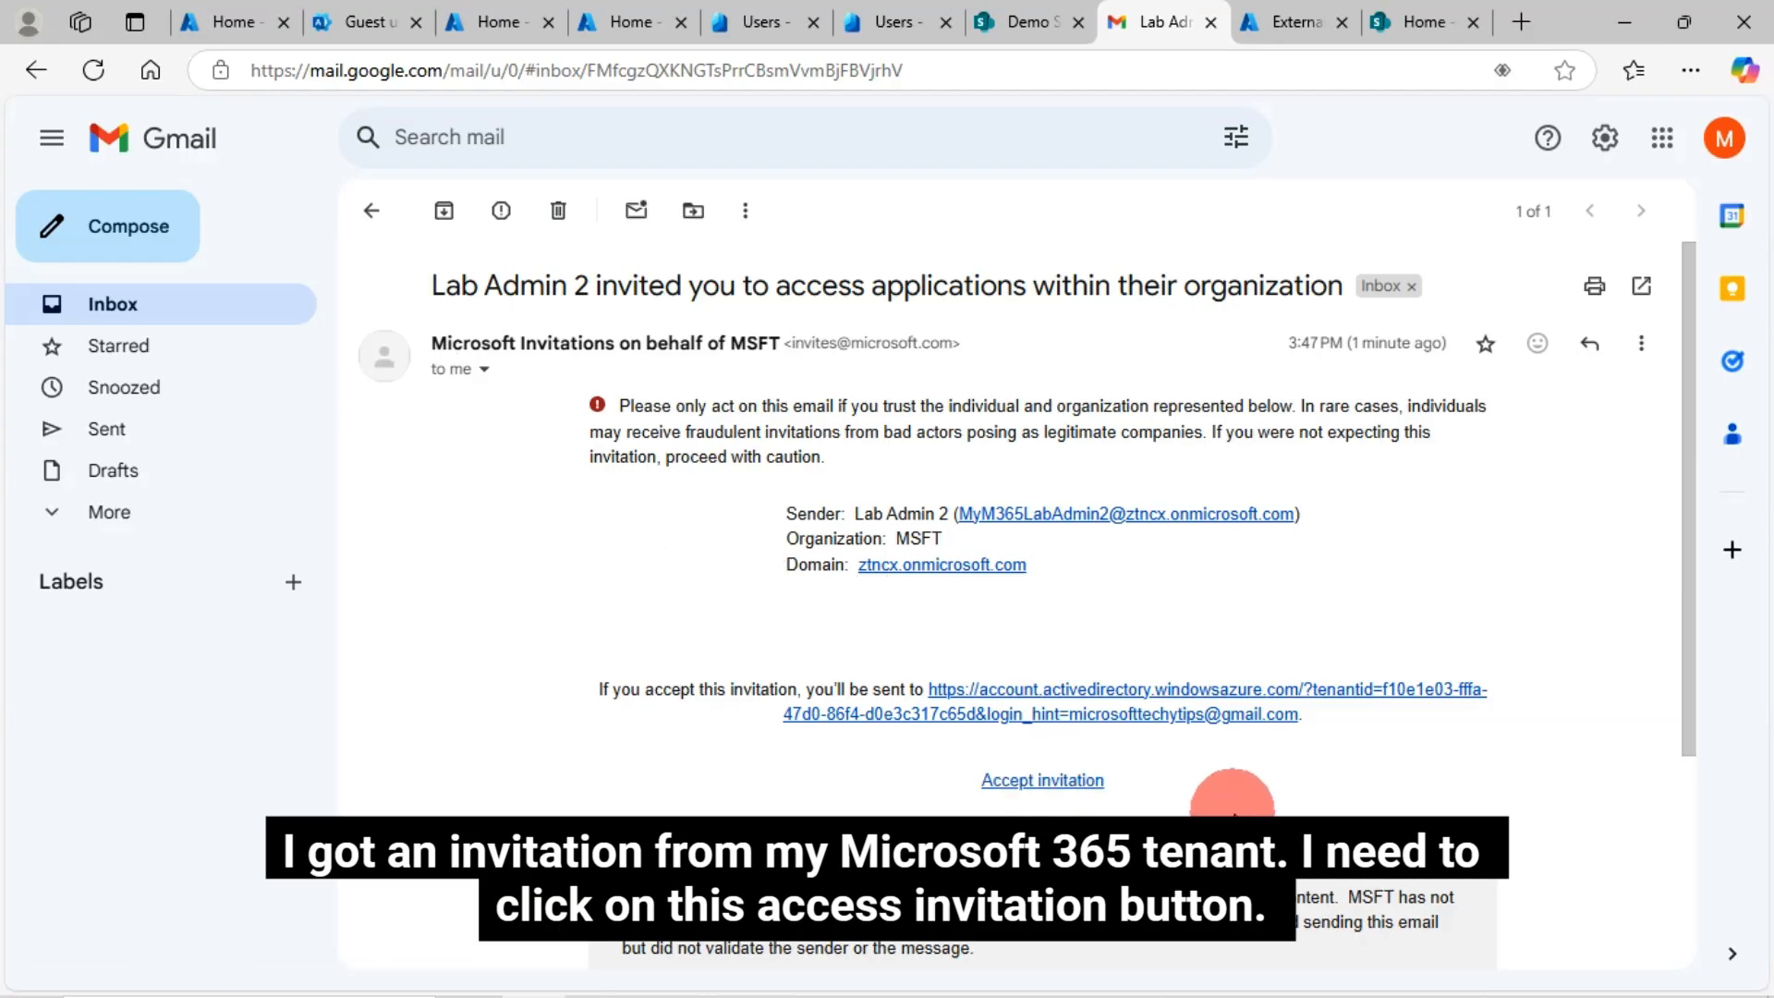
{"action": "left_click", "coordinate": [379, 23]}
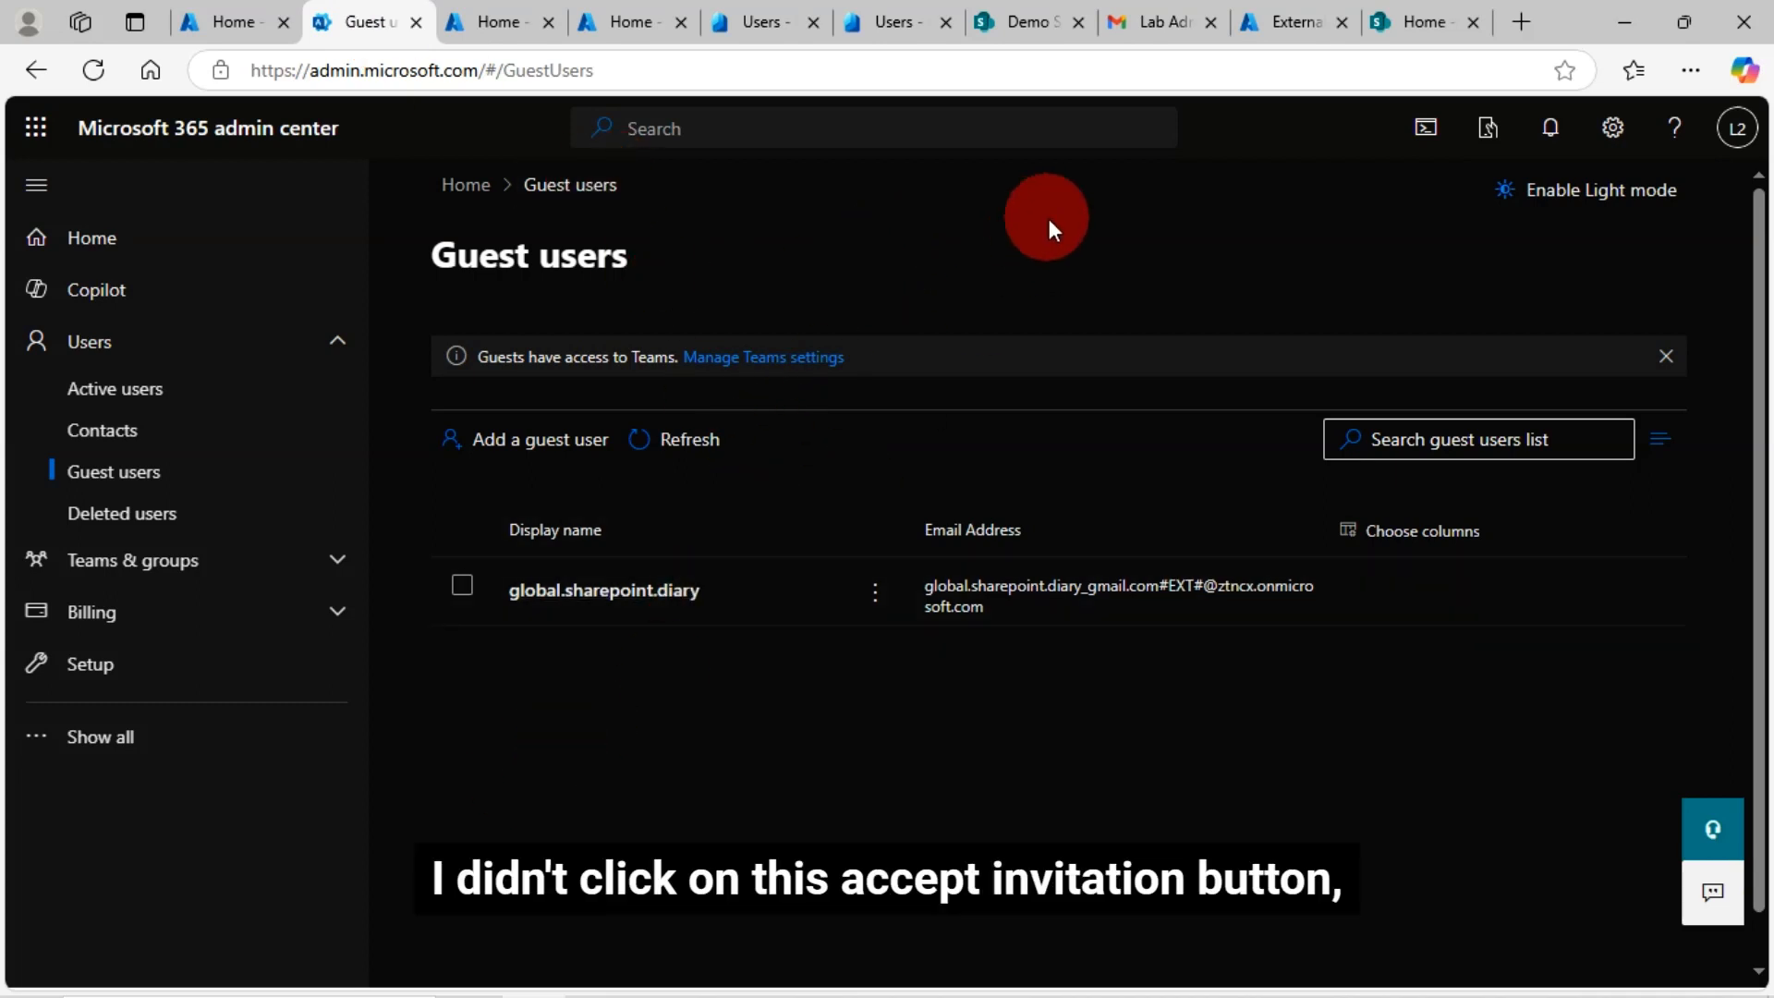
Reload the Guest users list with F5 and select the newly listed Gmail guest
{"action": "key", "text": "F5"}
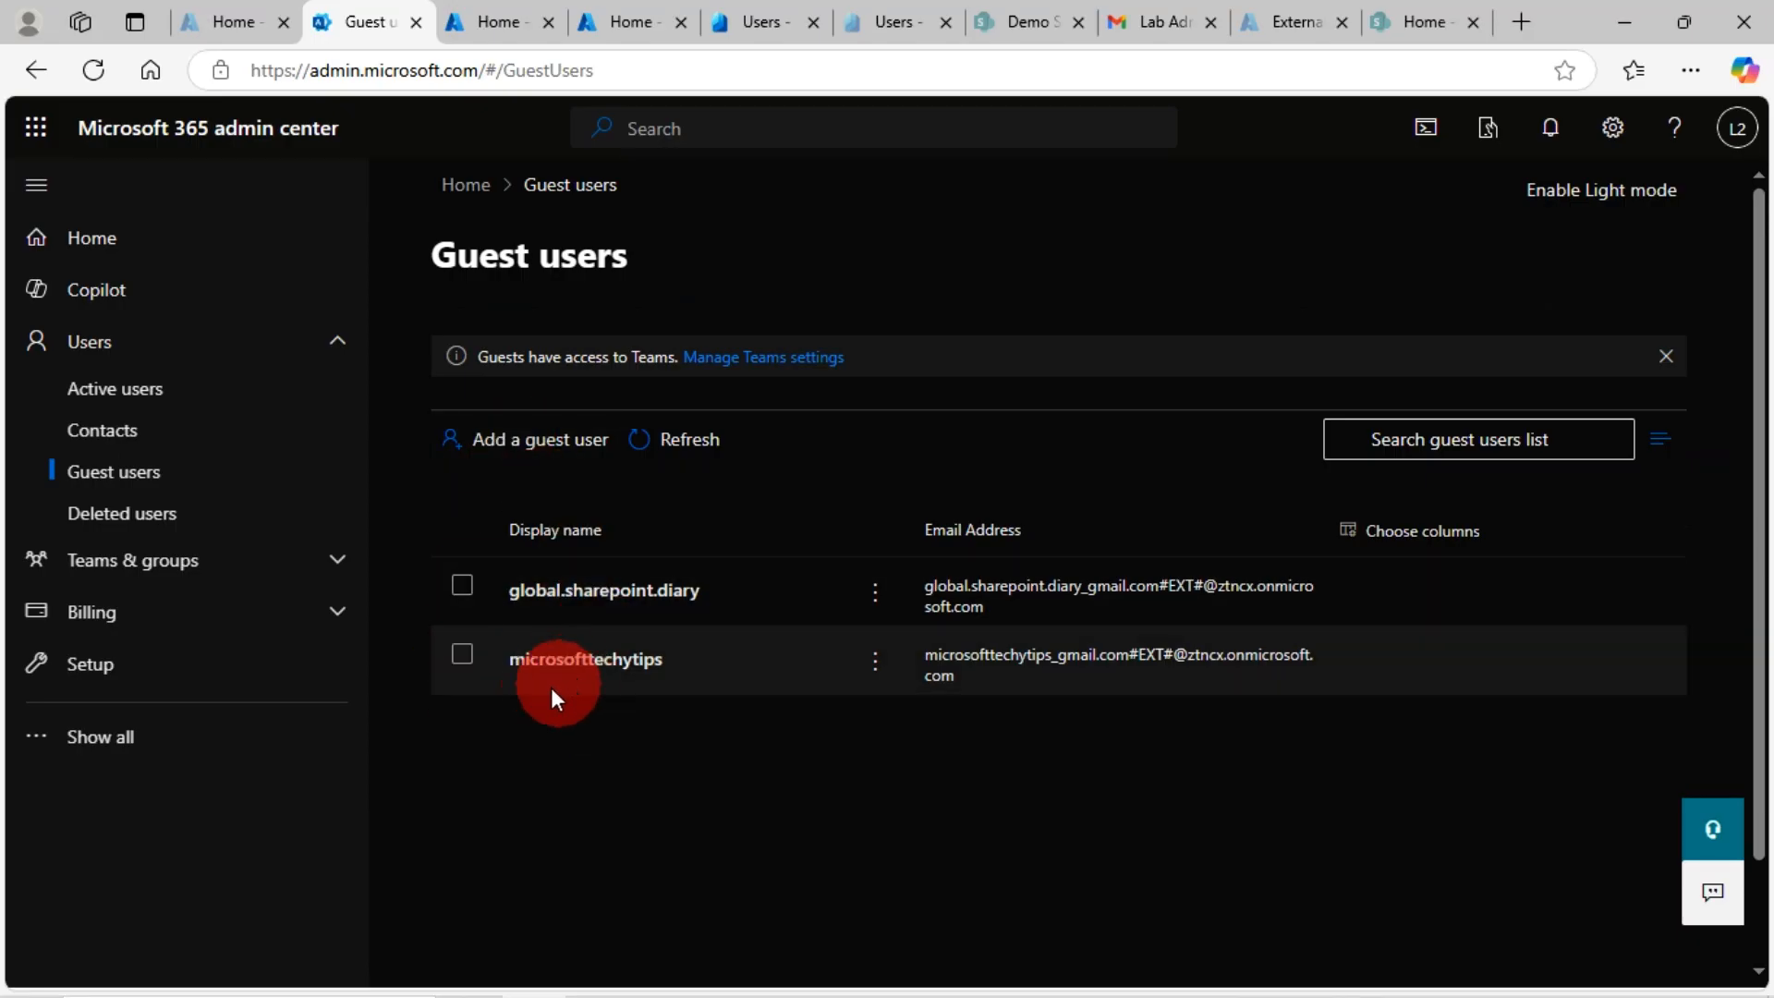
{"action": "left_click", "coordinate": [461, 674]}
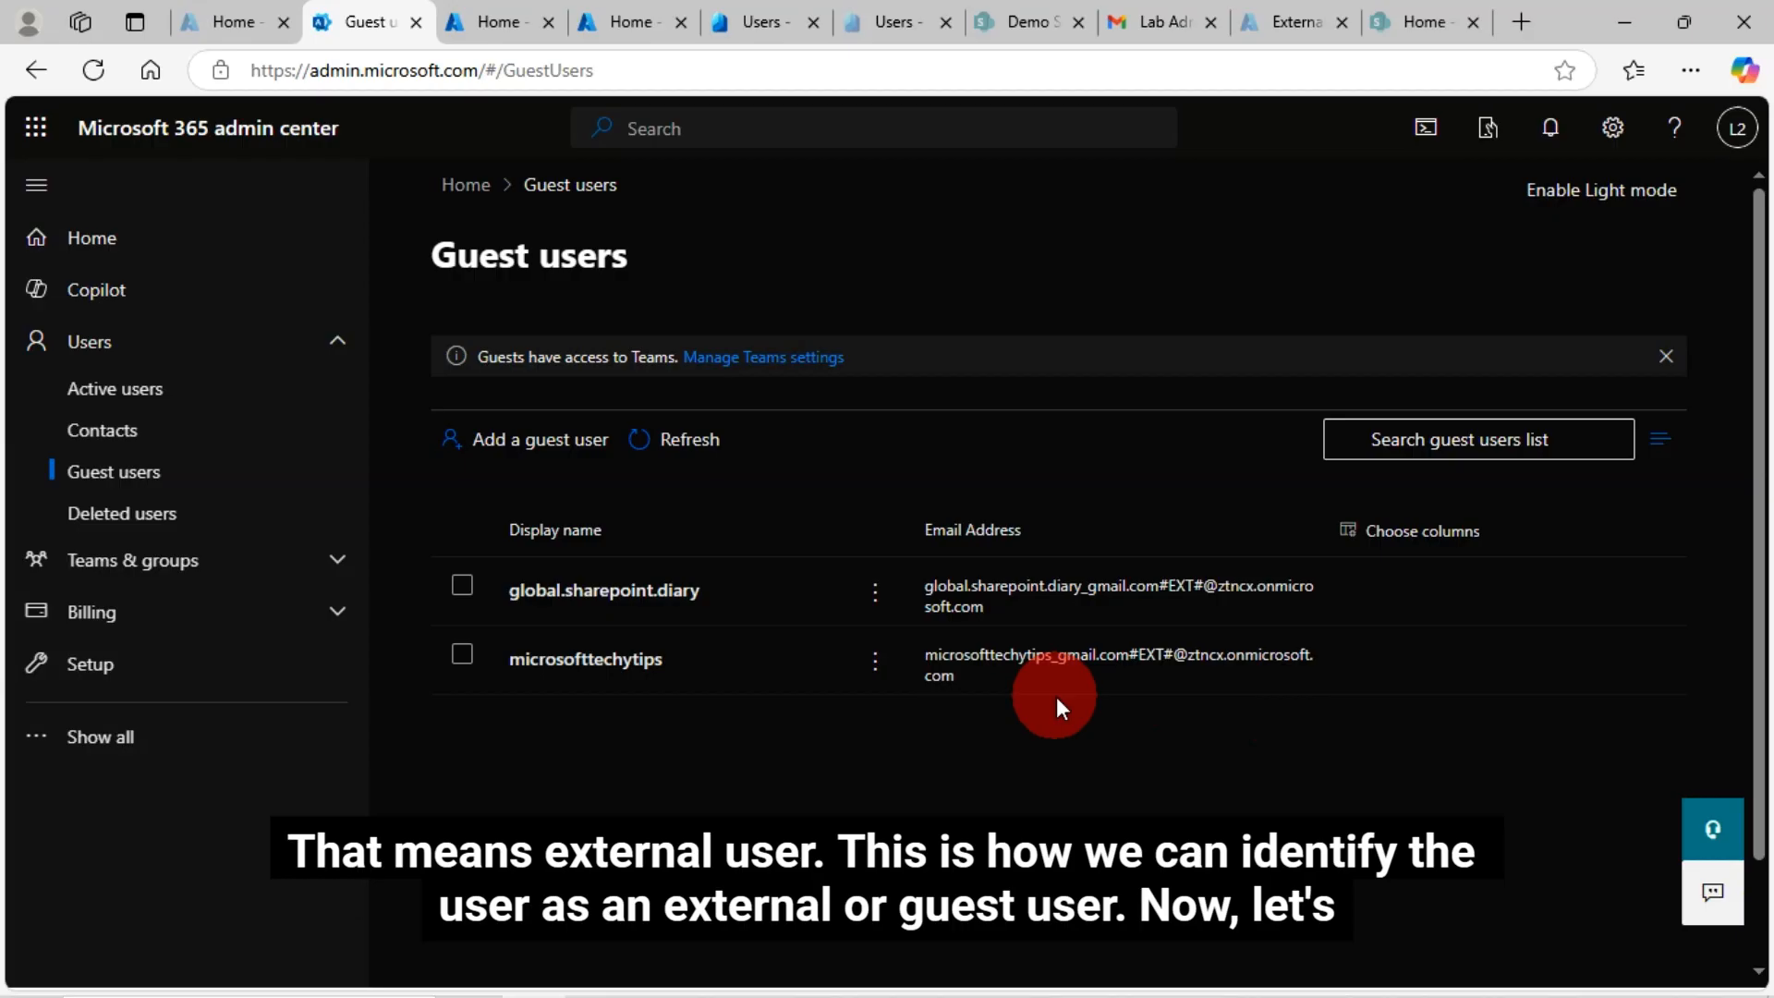
Follow the Accept invitation link in the Gmail invitation email
{"action": "left_click", "coordinate": [1157, 25]}
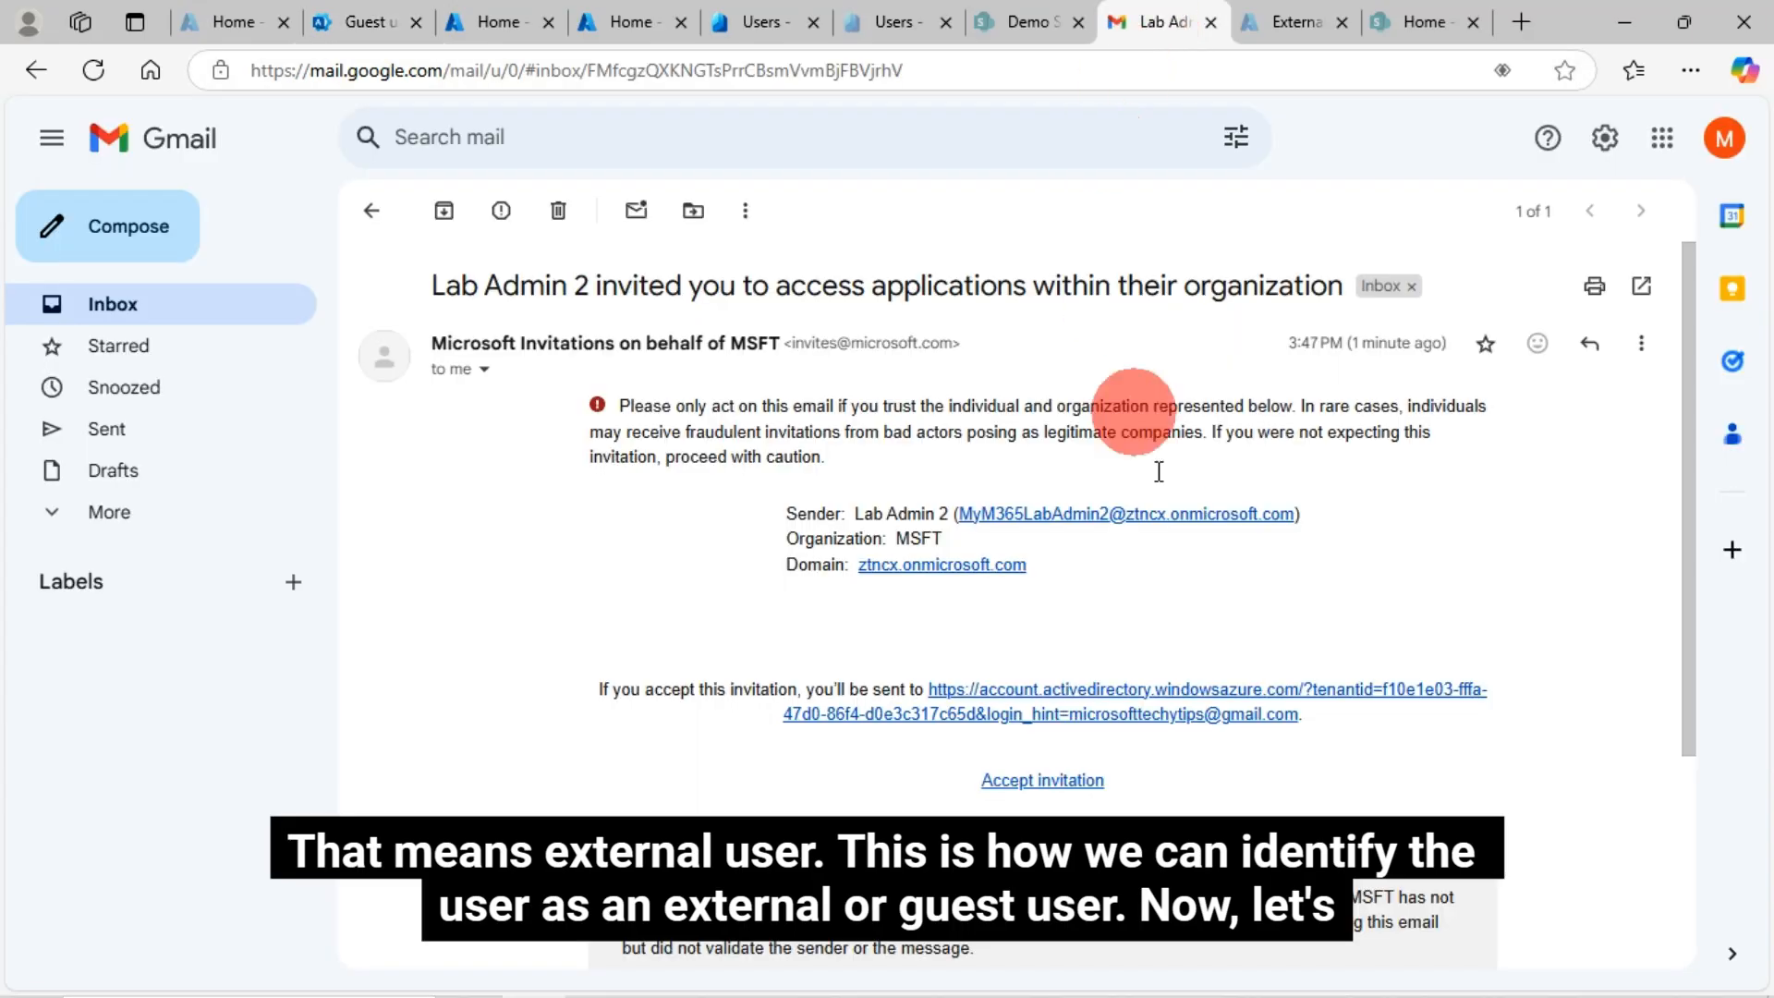
{"action": "left_click", "coordinate": [1061, 788]}
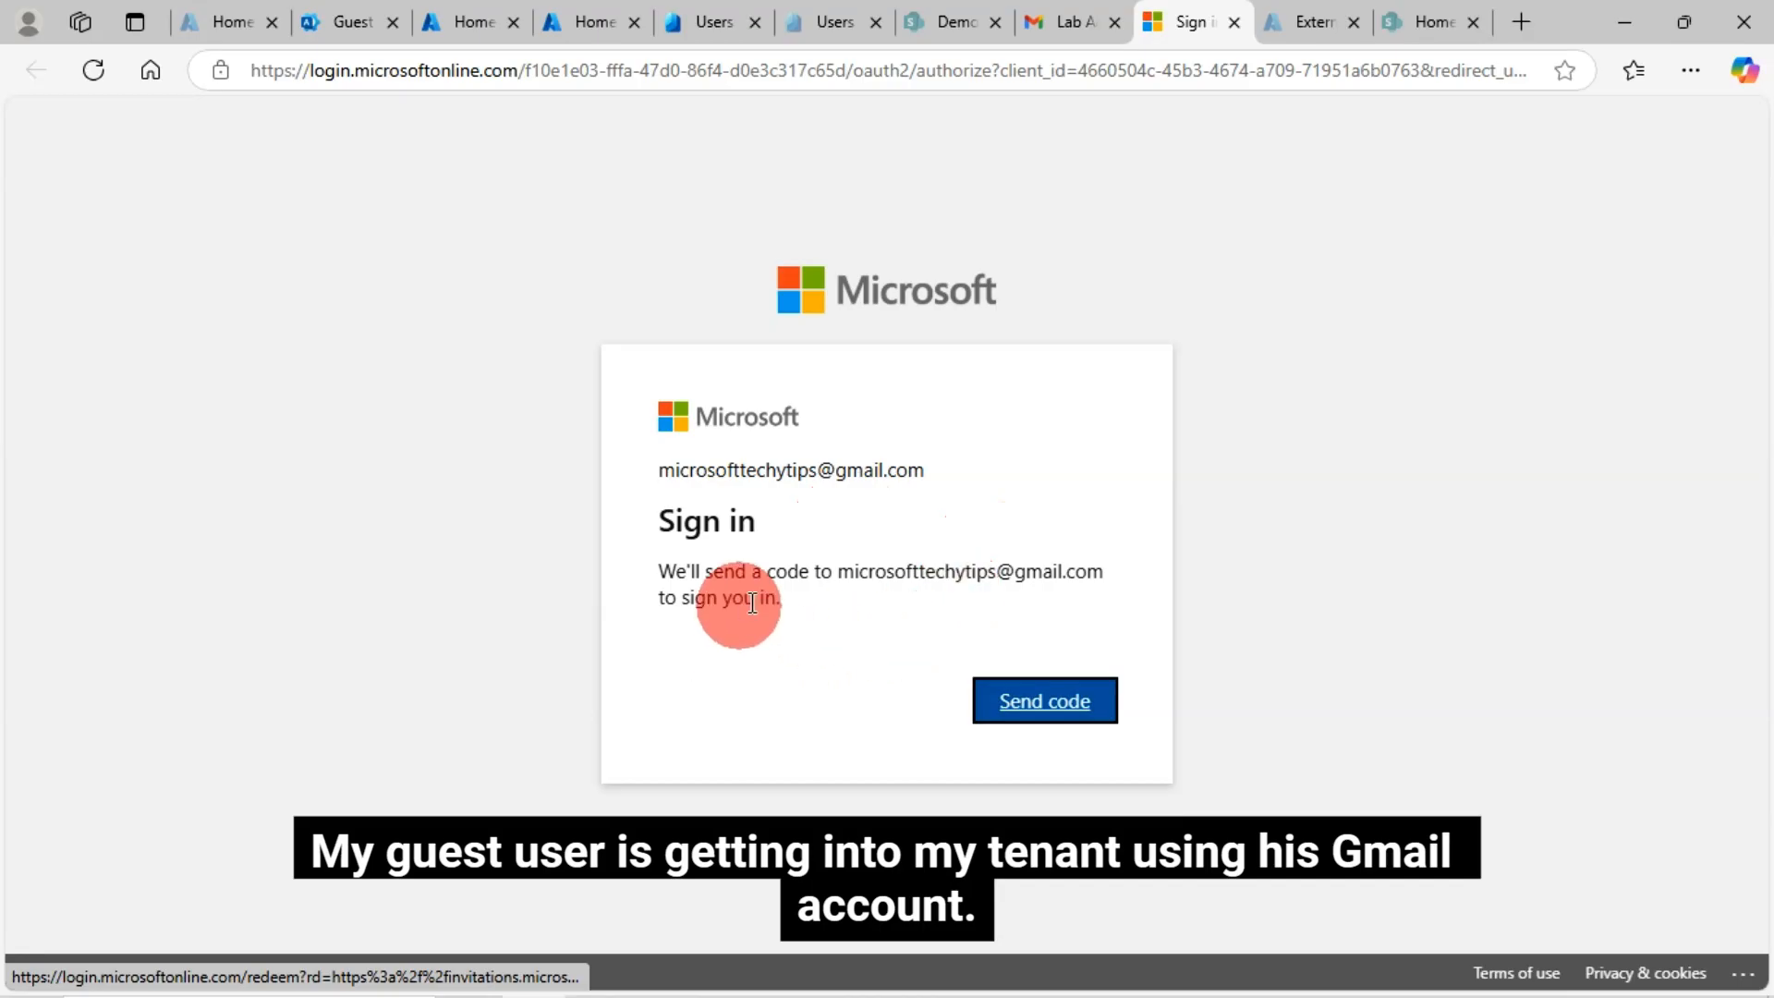
Request a sign-in code and copy the verification code from the Gmail email
{"action": "left_click", "coordinate": [1059, 719]}
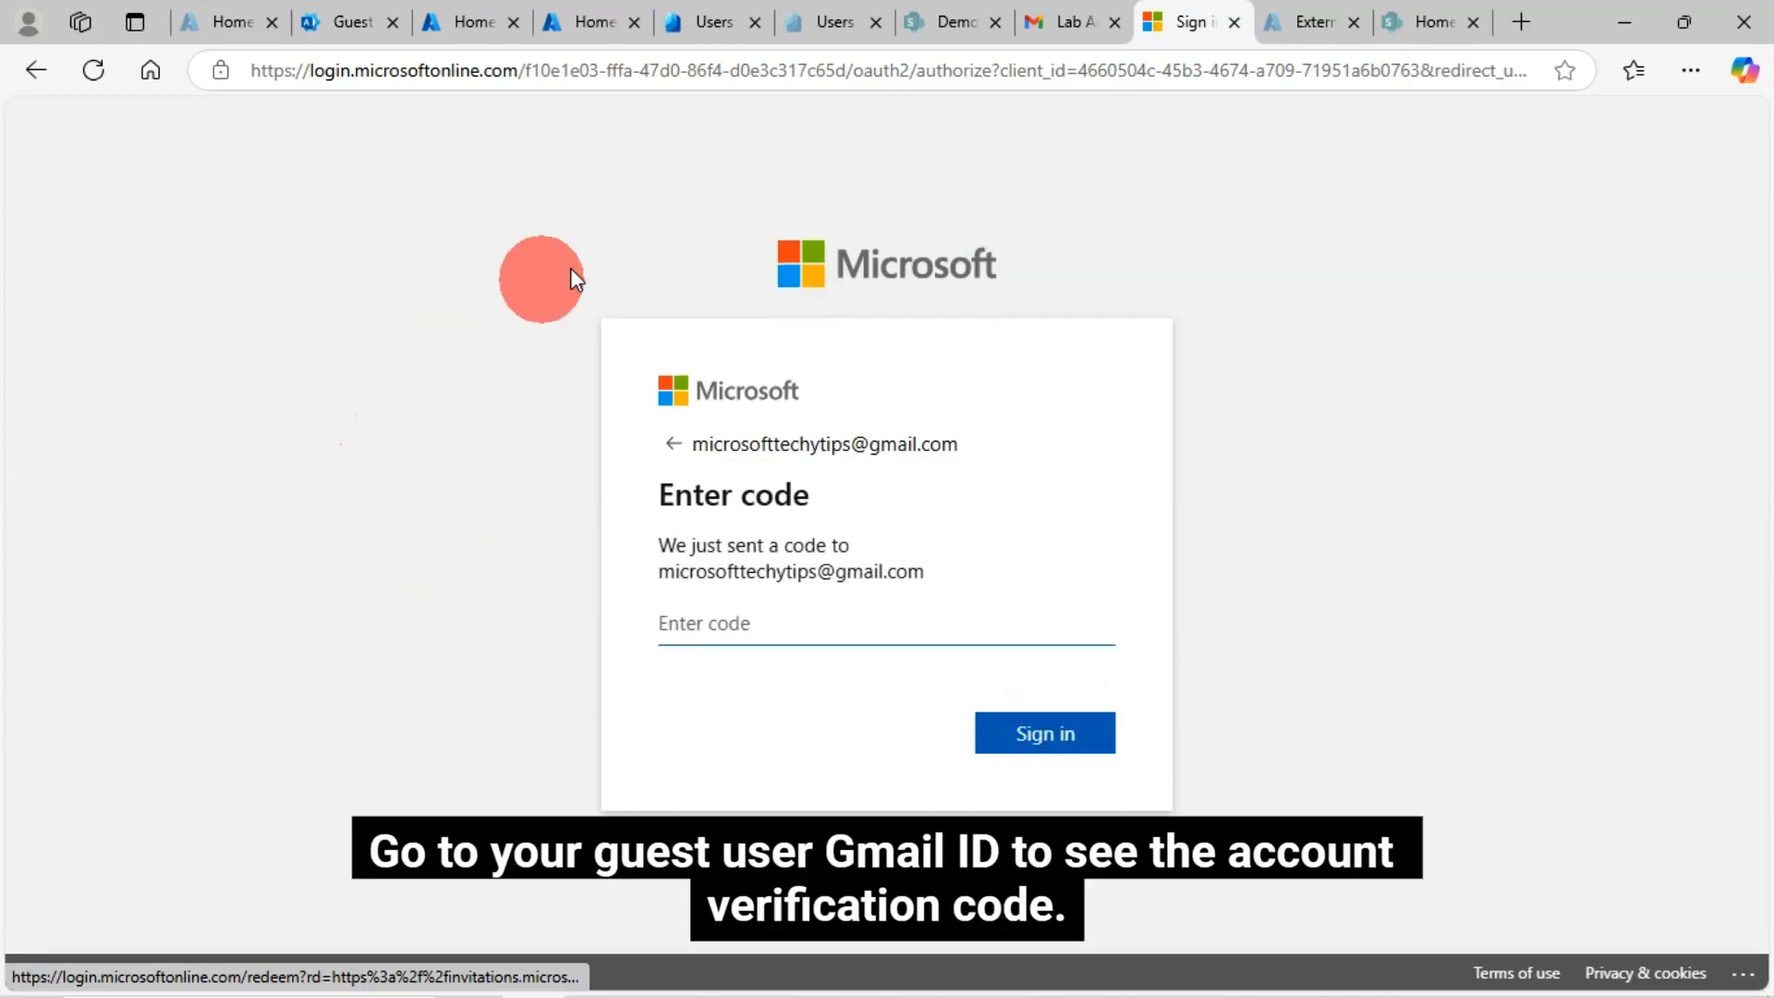
{"action": "left_click", "coordinate": [1072, 24]}
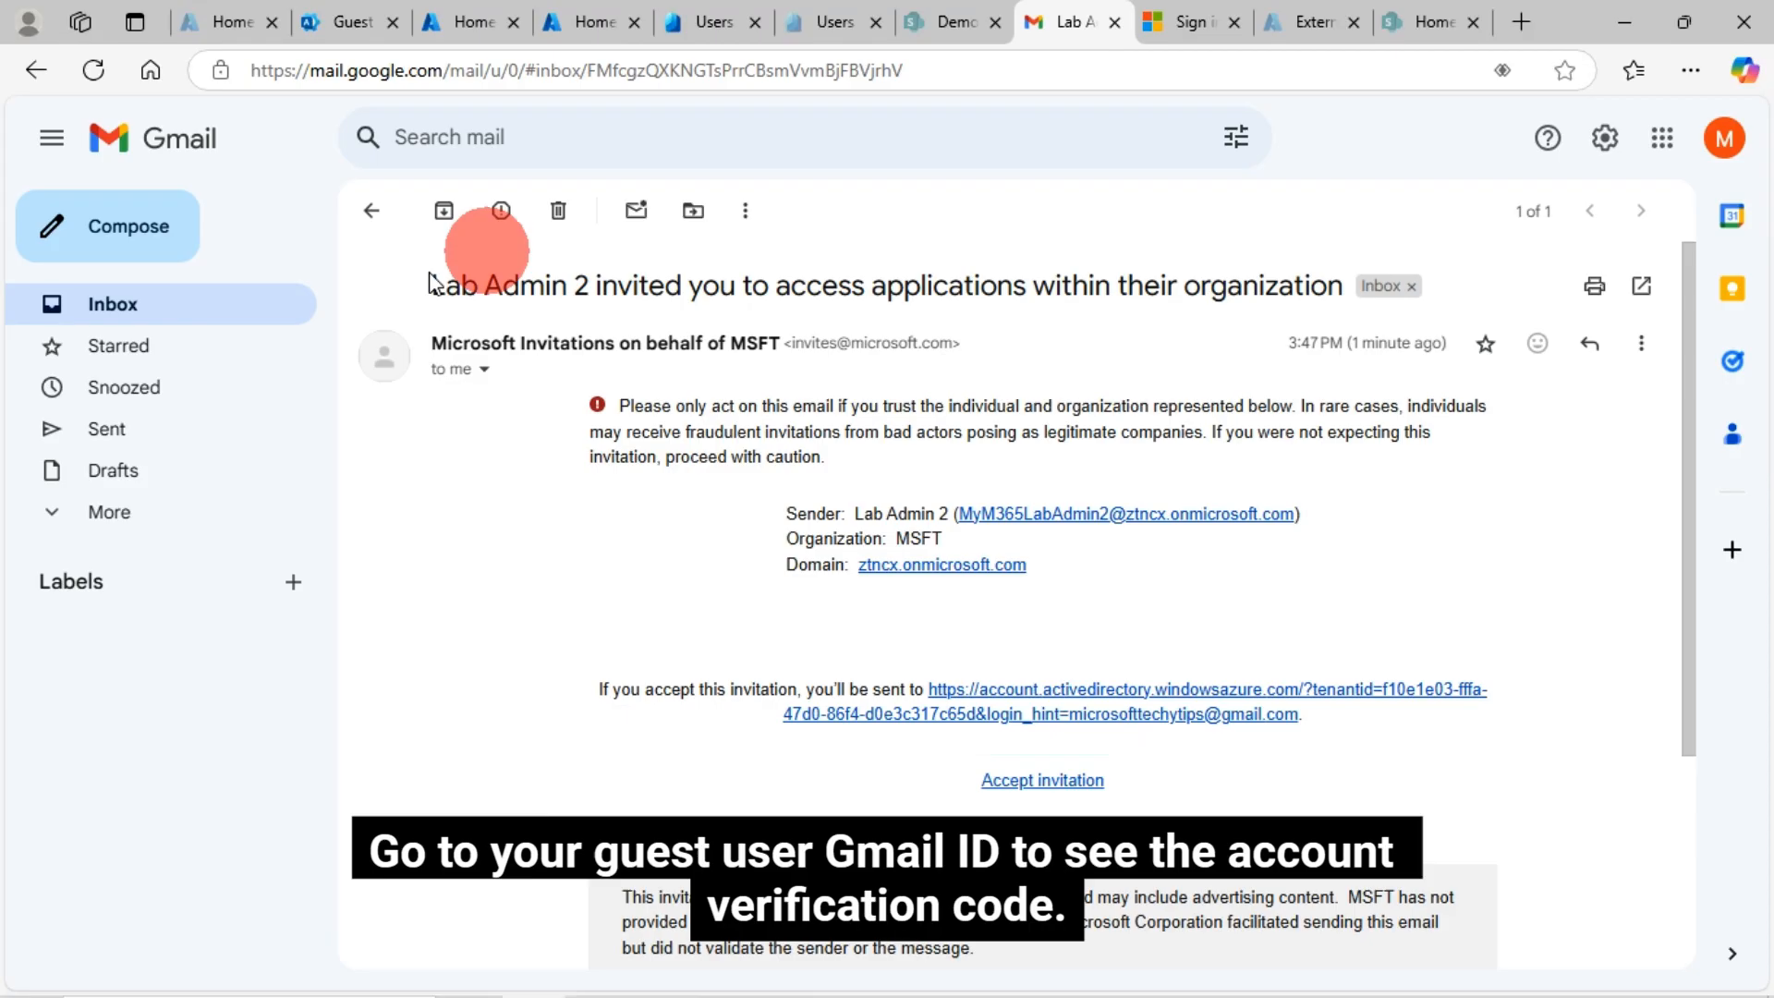
{"action": "left_click", "coordinate": [112, 310]}
{"action": "left_click", "coordinate": [812, 483]}
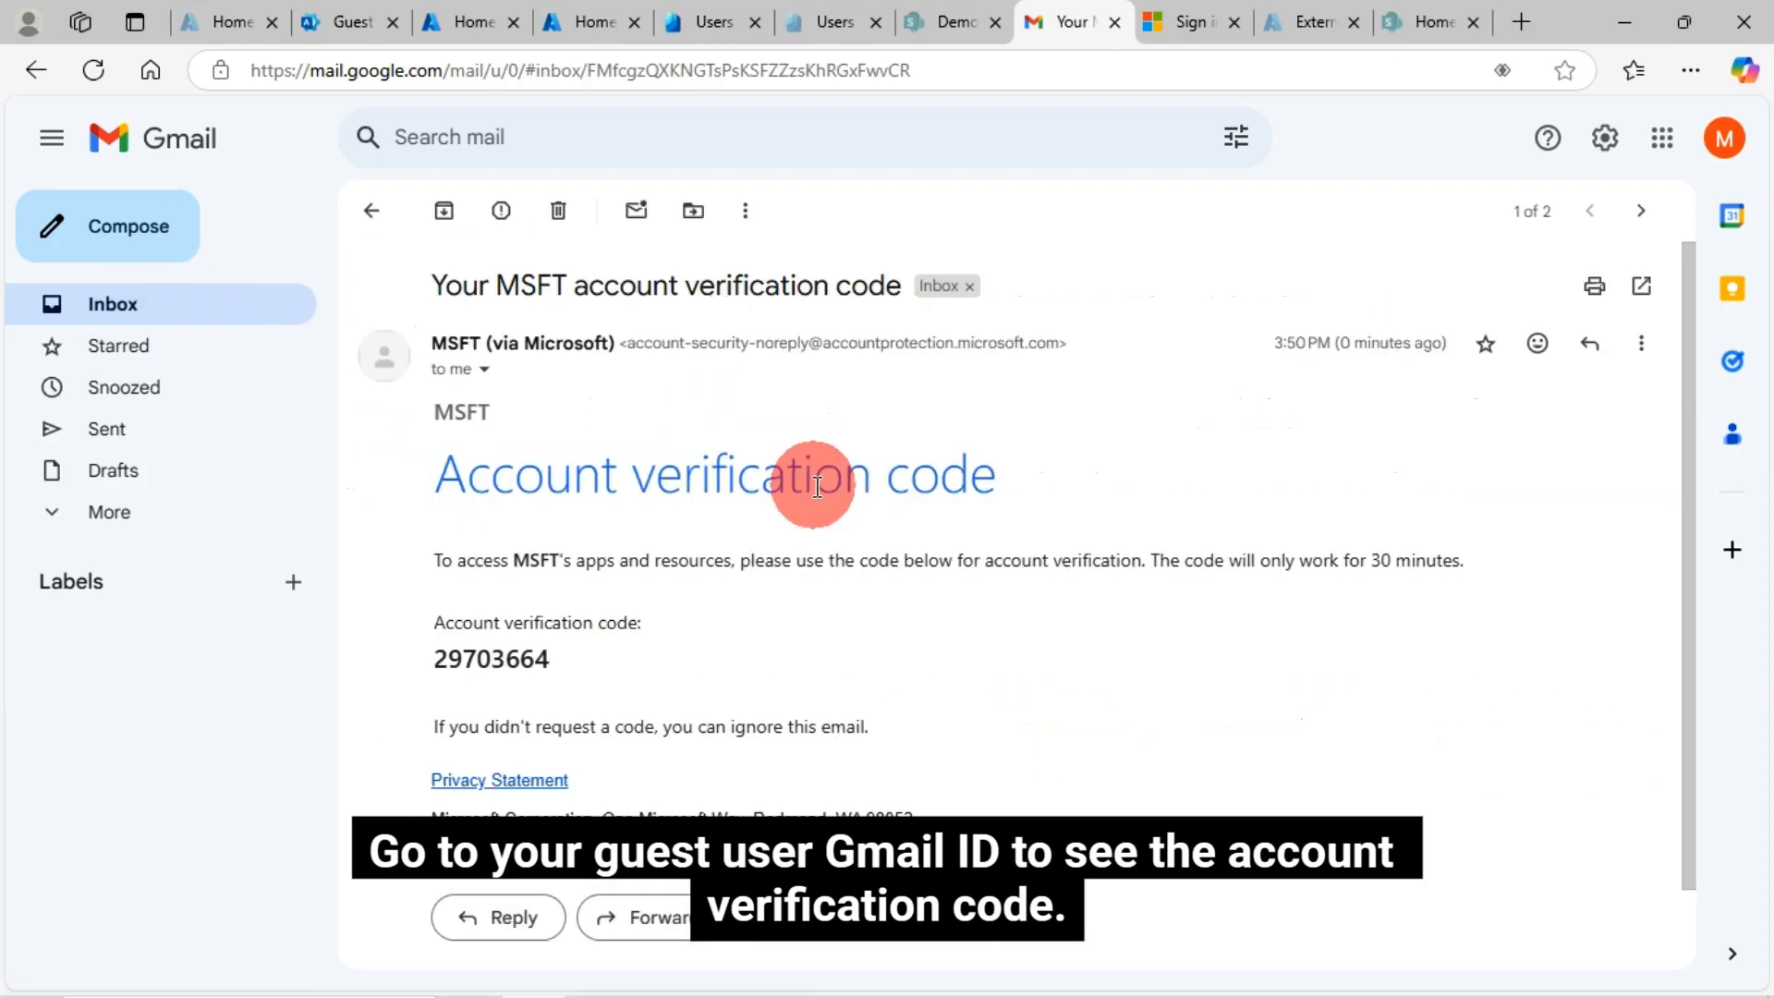
{"action": "scroll", "coordinate": [634, 614], "scroll_direction": "down", "scroll_amount": 1}
{"action": "left_click_drag", "start_coordinate": [556, 579], "coordinate": [441, 573]}
{"action": "right_click", "coordinate": [440, 573]}
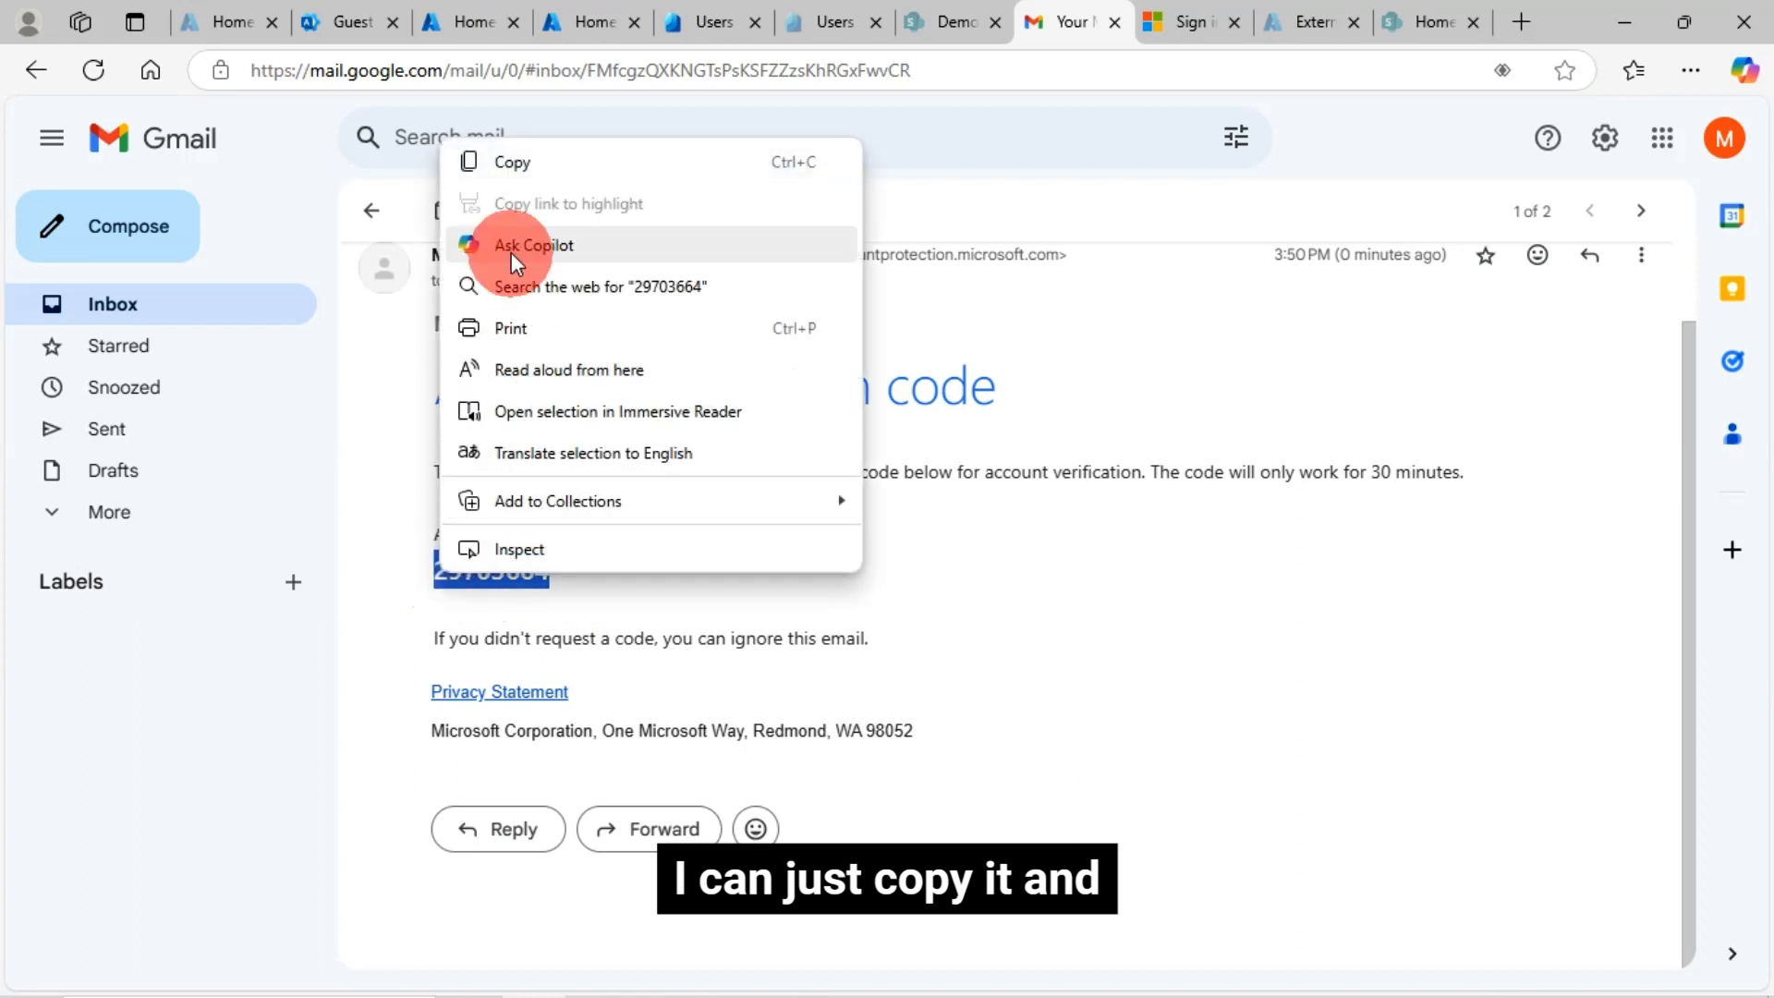
{"action": "left_click", "coordinate": [514, 168]}
Paste the code to sign in as the guest and accept MSFT's permission request
{"action": "left_click", "coordinate": [1174, 30]}
{"action": "left_click", "coordinate": [777, 626]}
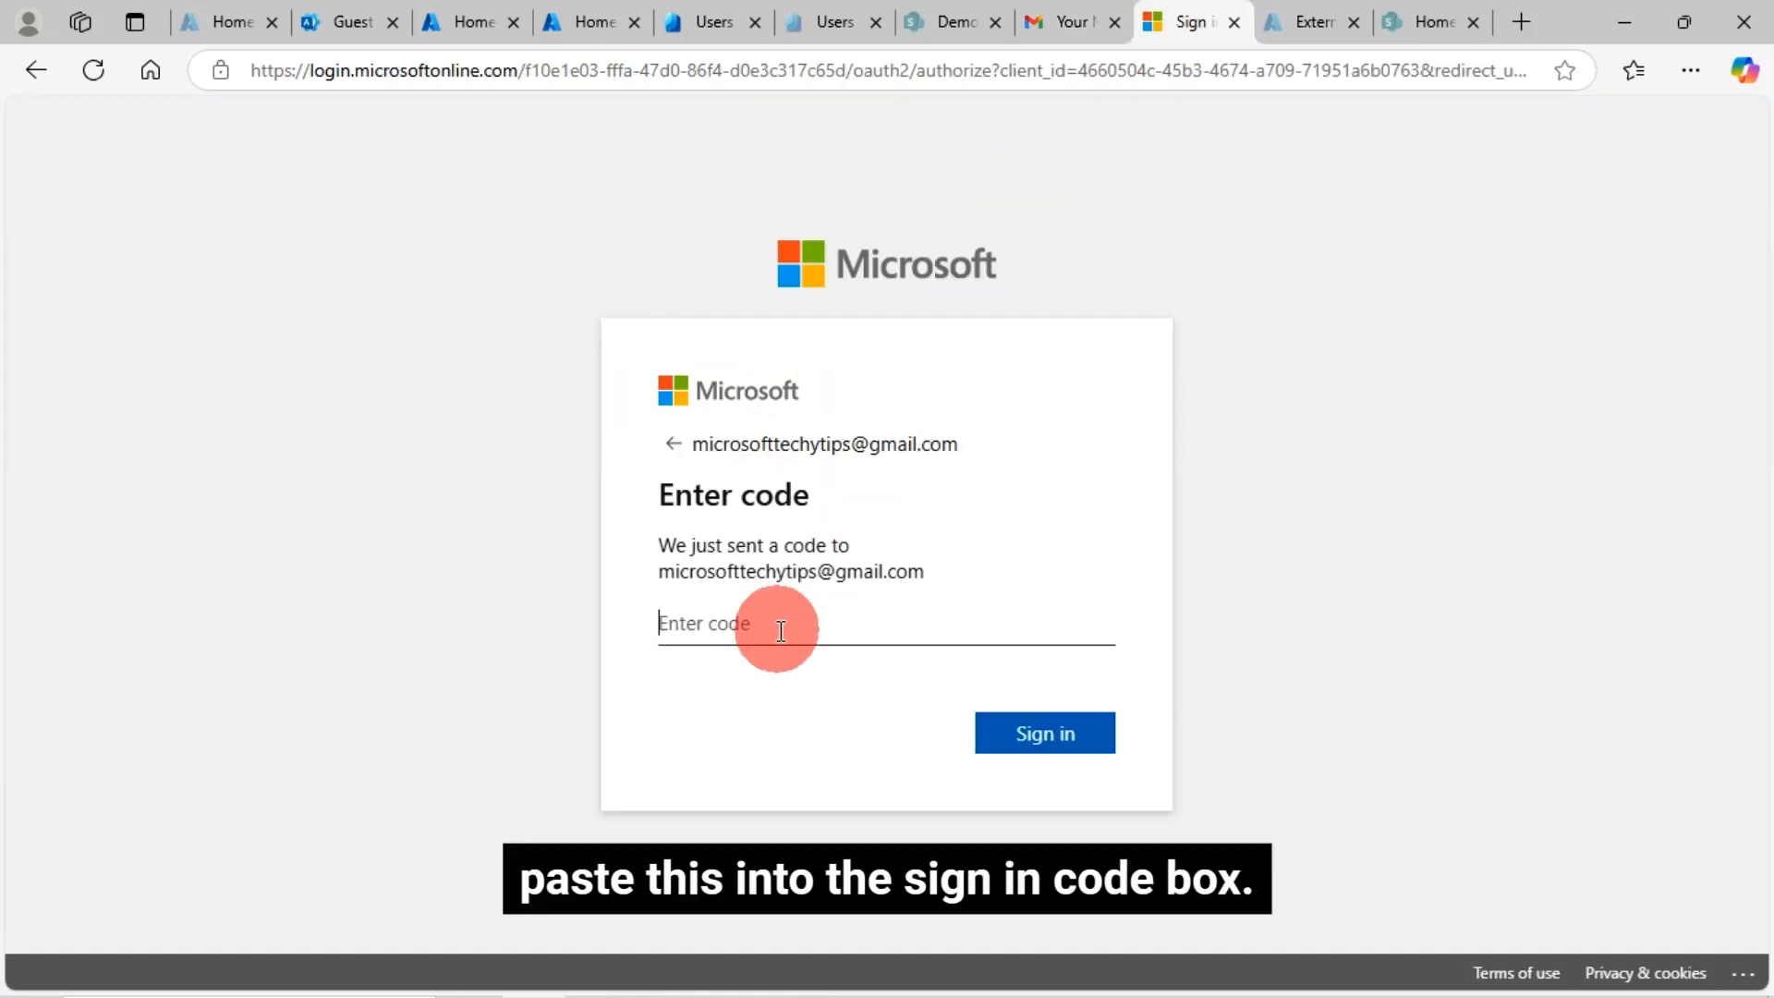
{"action": "key", "text": "ctrl+v"}
{"action": "left_click", "coordinate": [1047, 734]}
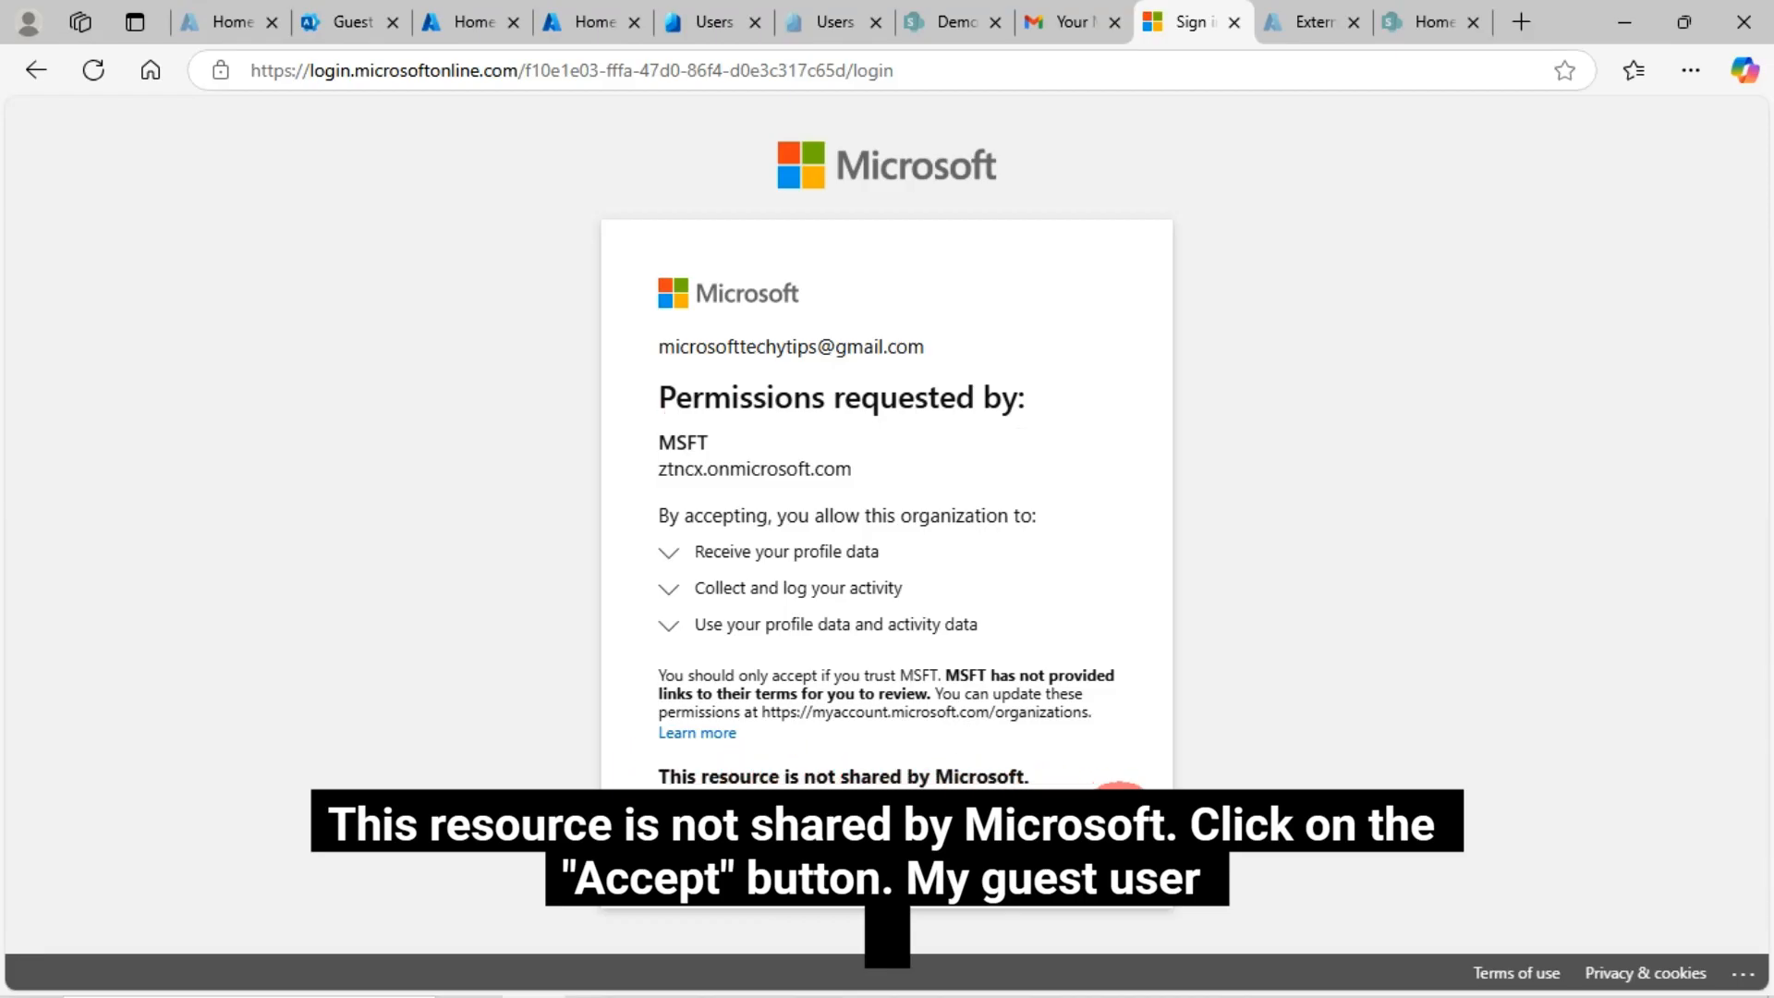
{"action": "left_click", "coordinate": [1063, 832]}
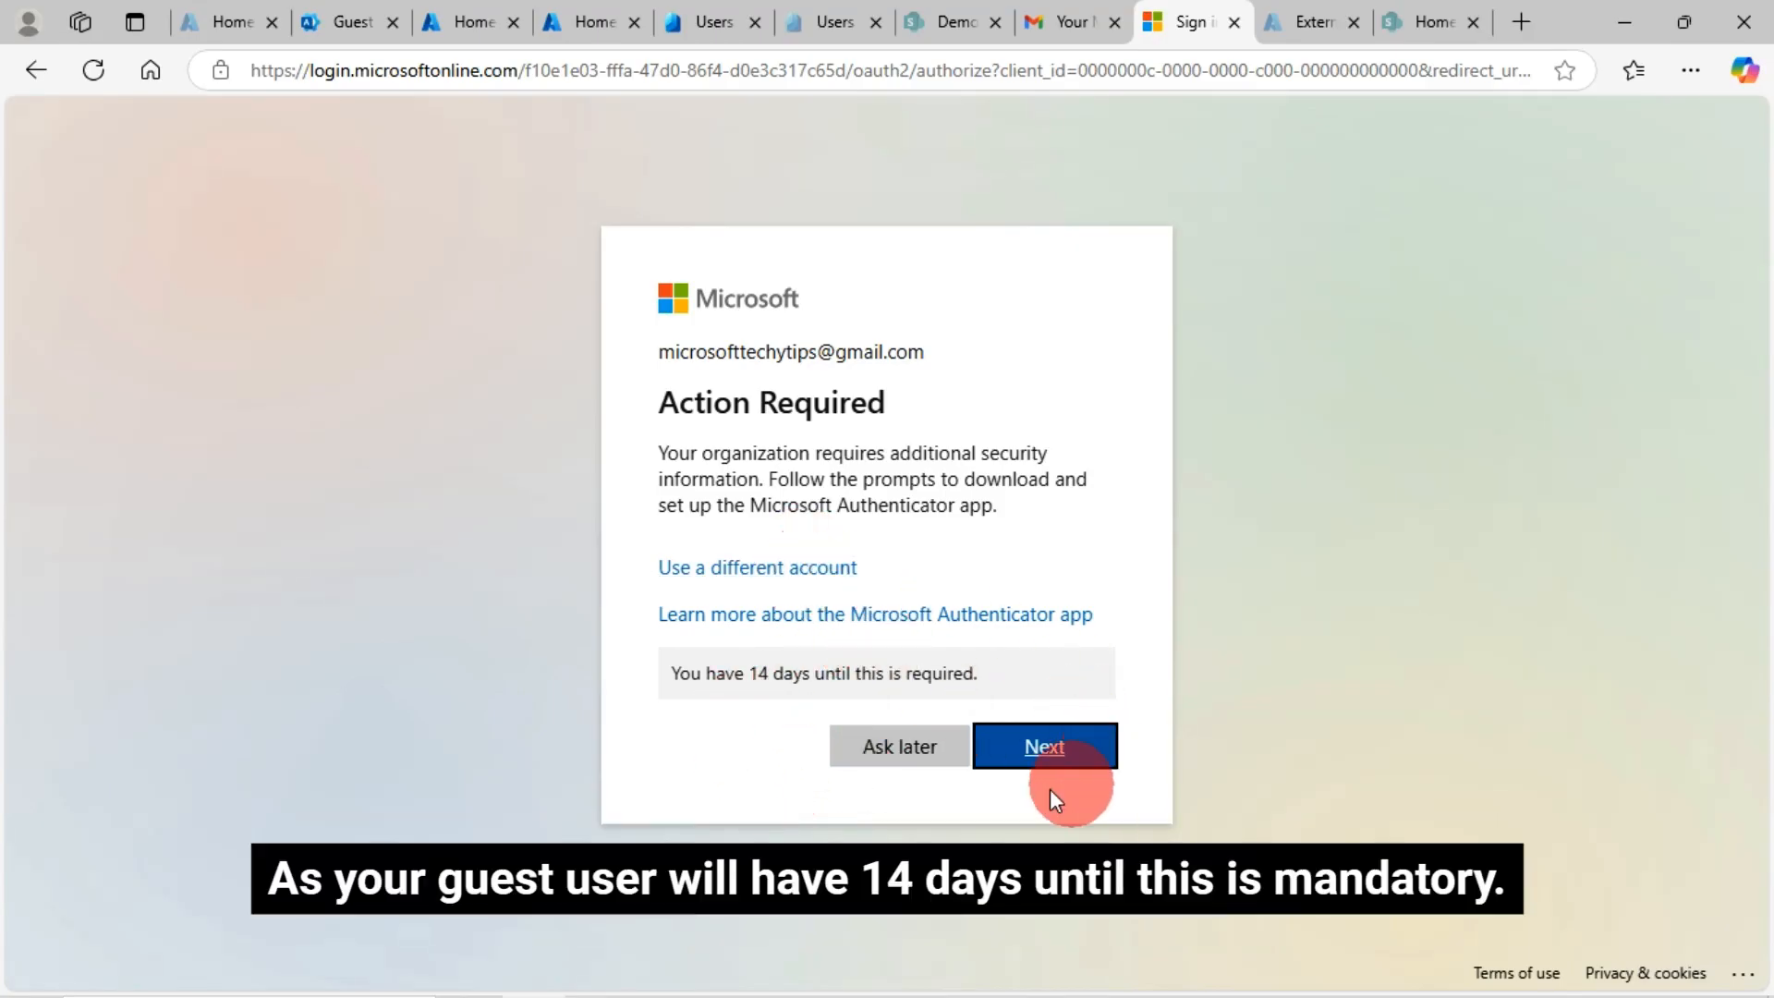
Skip the authenticator setup with Ask later, then return to the Guest users tab
{"action": "left_click", "coordinate": [901, 749]}
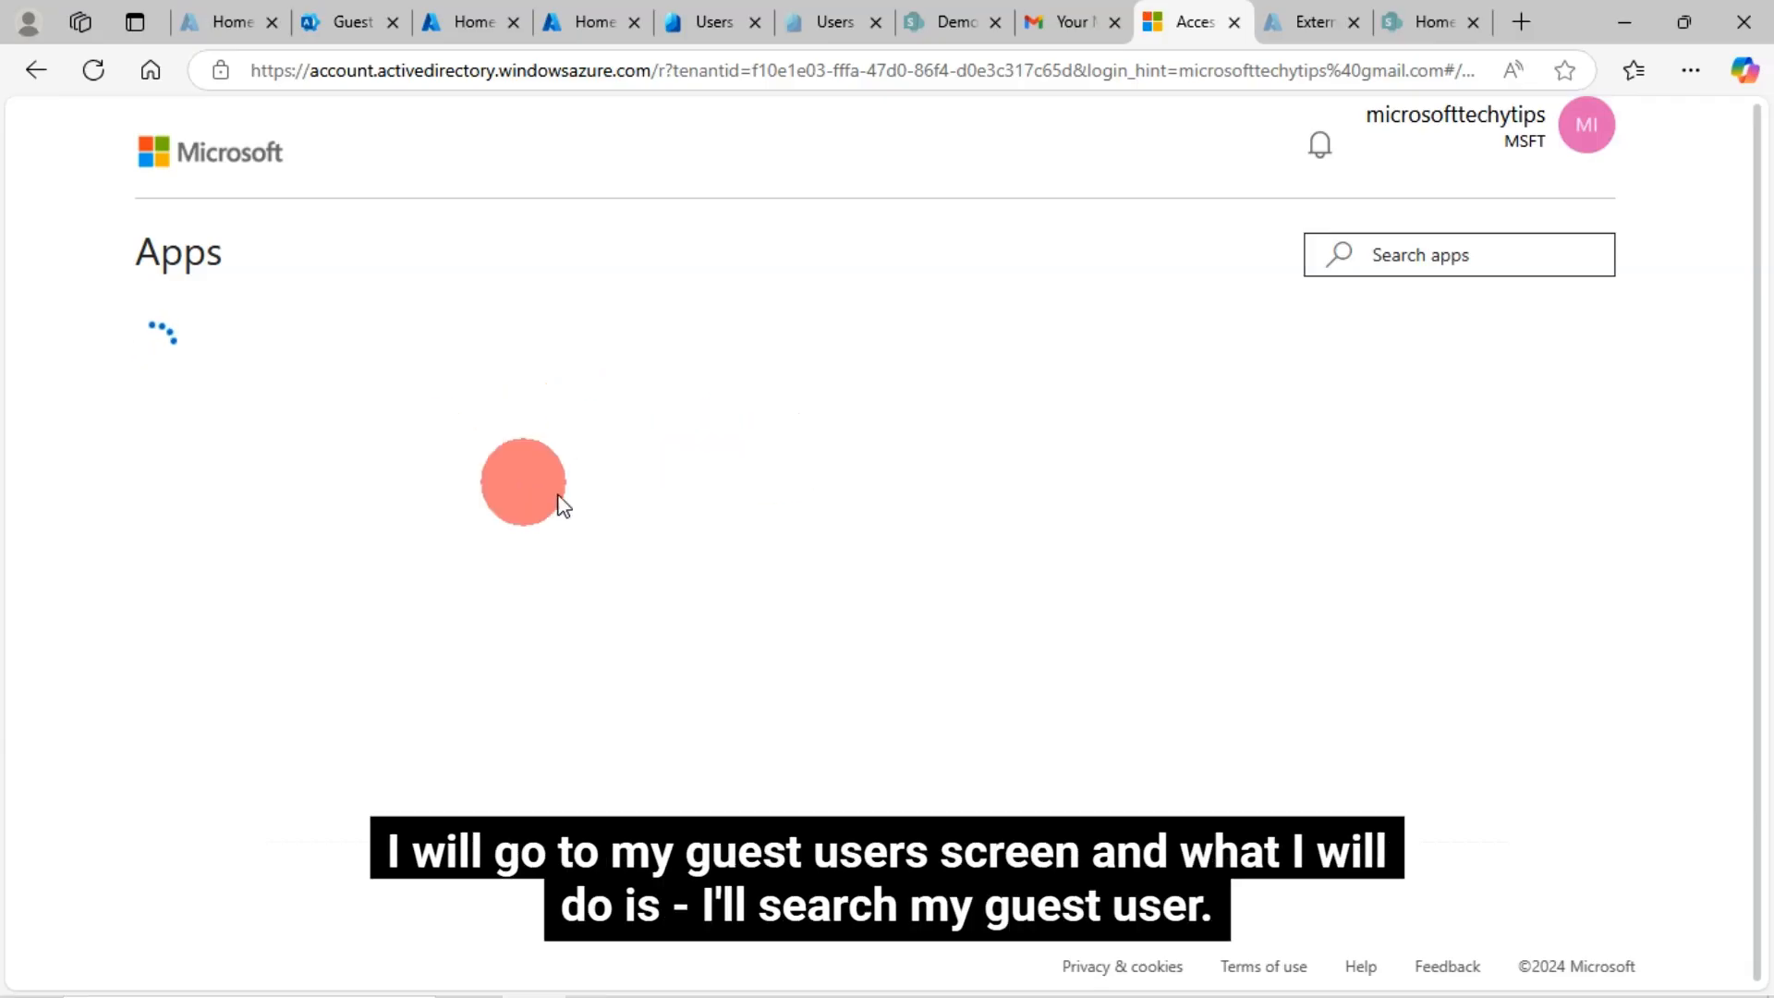
{"action": "left_click", "coordinate": [344, 22]}
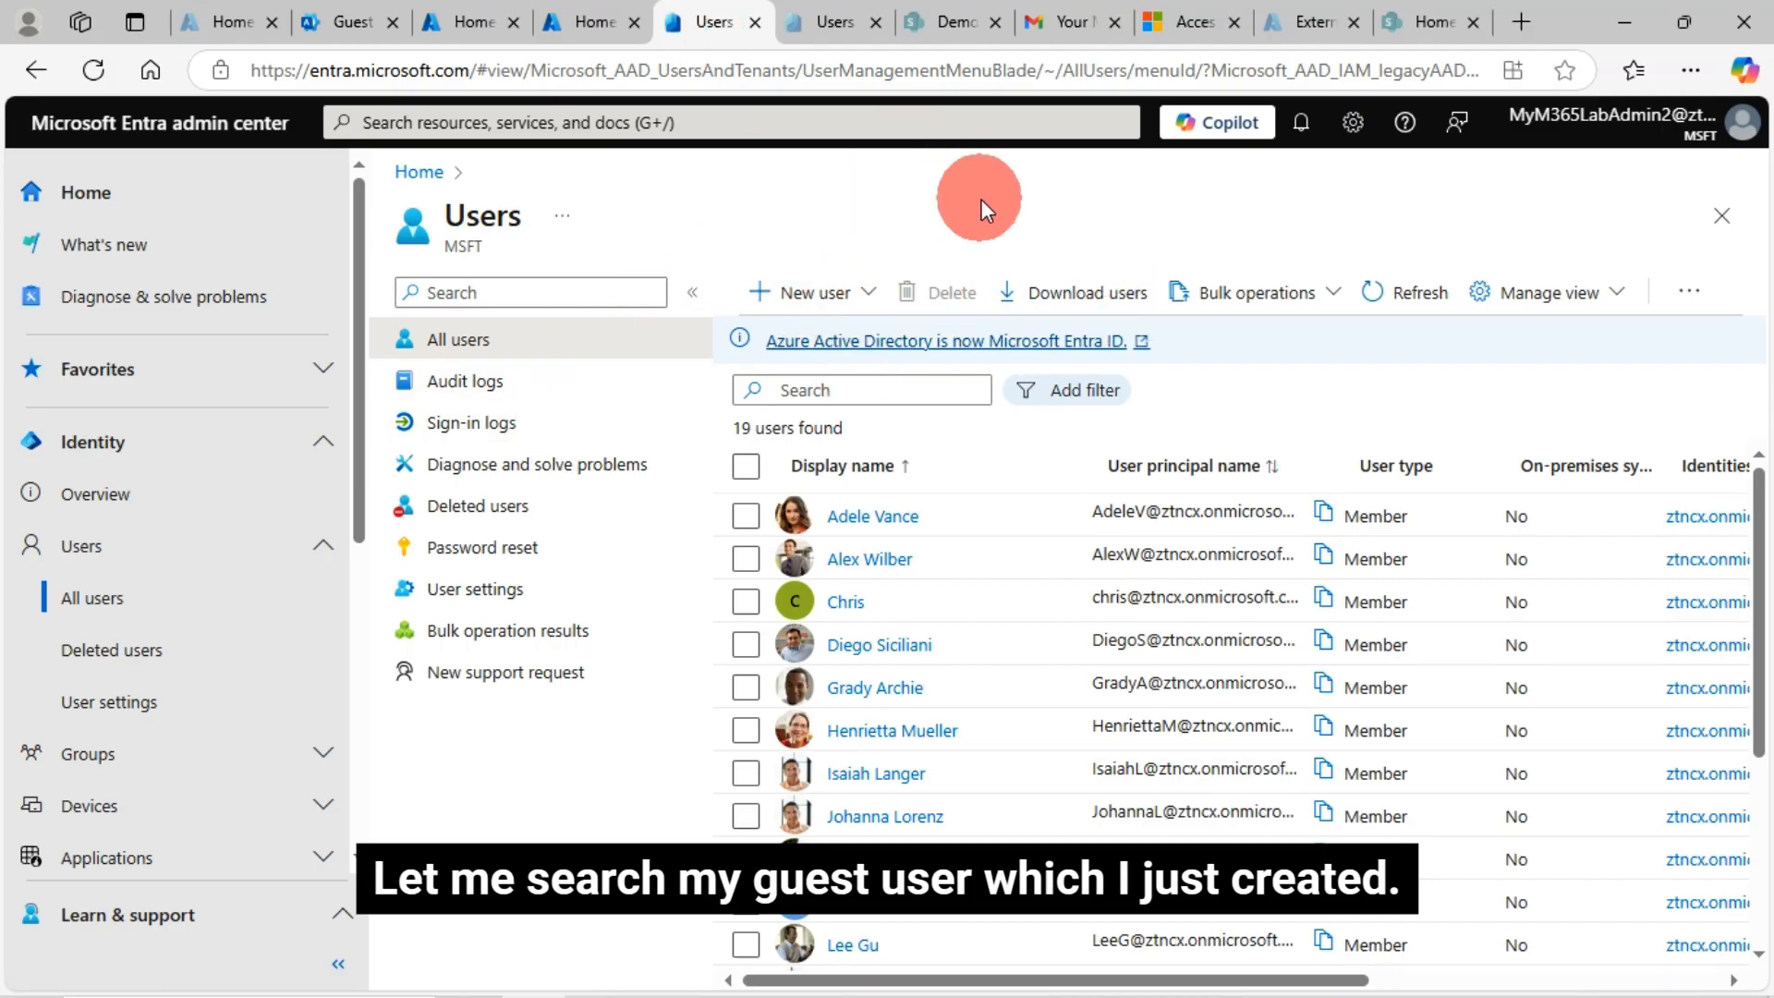
Reload the Entra users list, filter it by 'micro', and select the Gmail guest
{"action": "key", "text": "F5"}
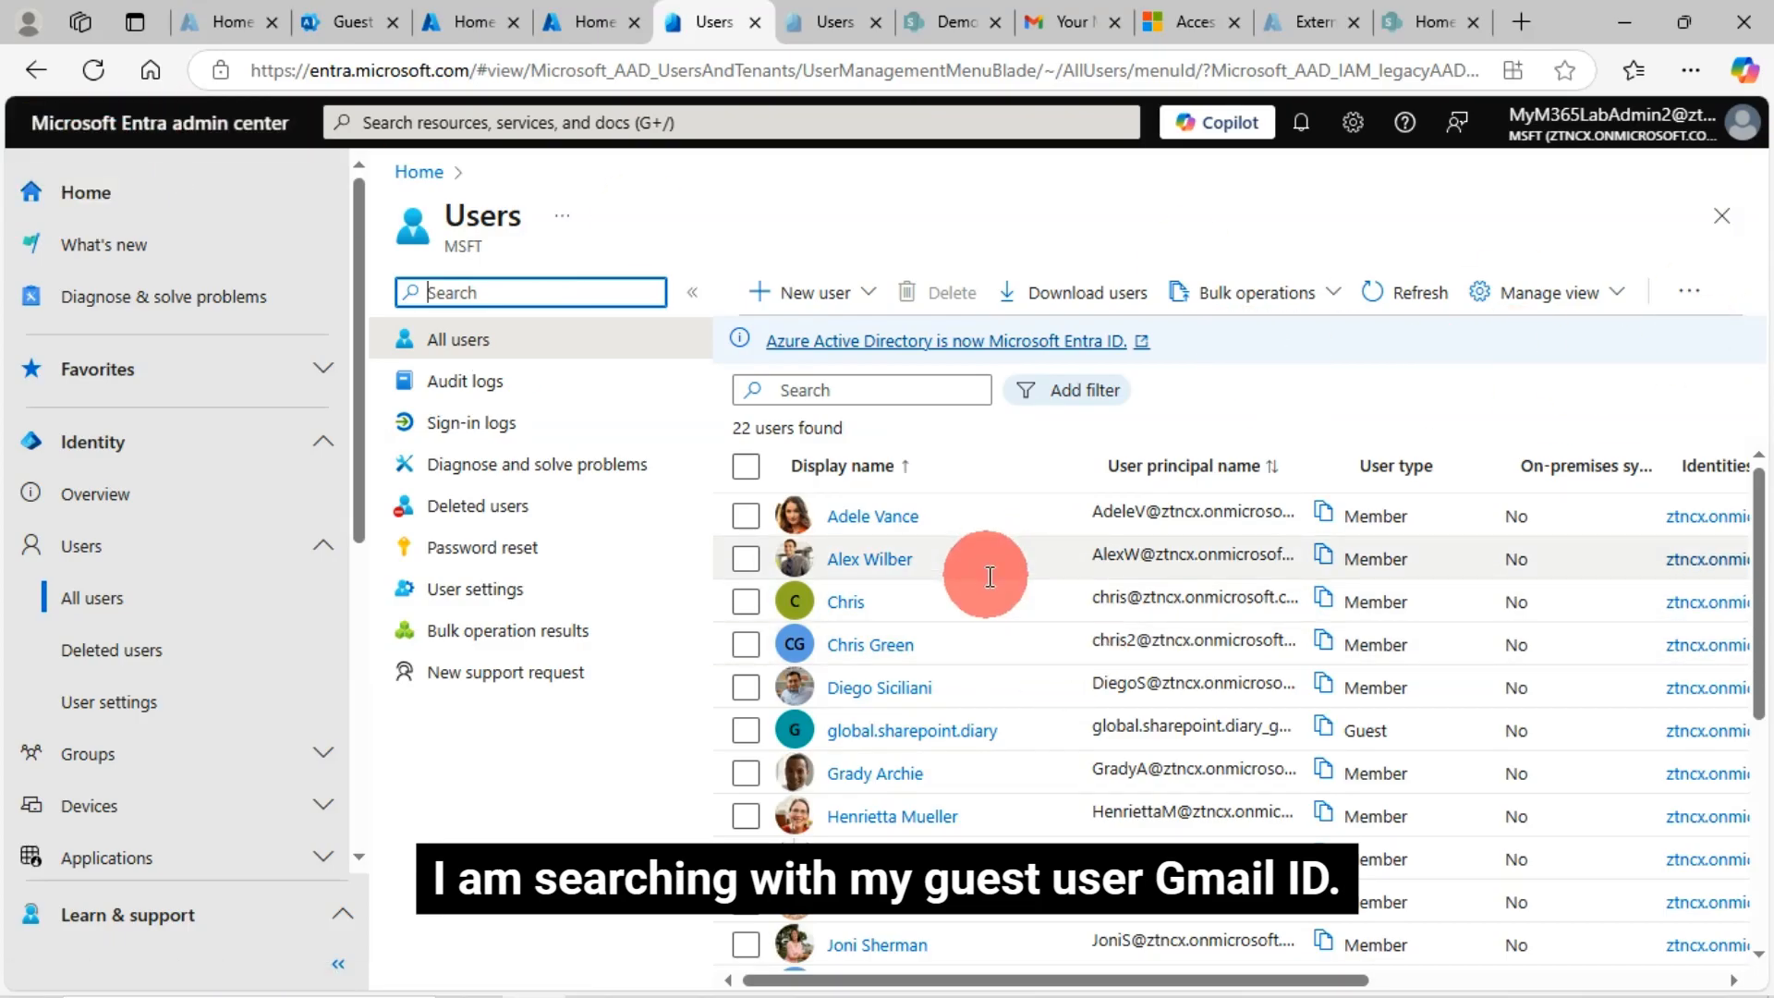
{"action": "left_click", "coordinate": [852, 392]}
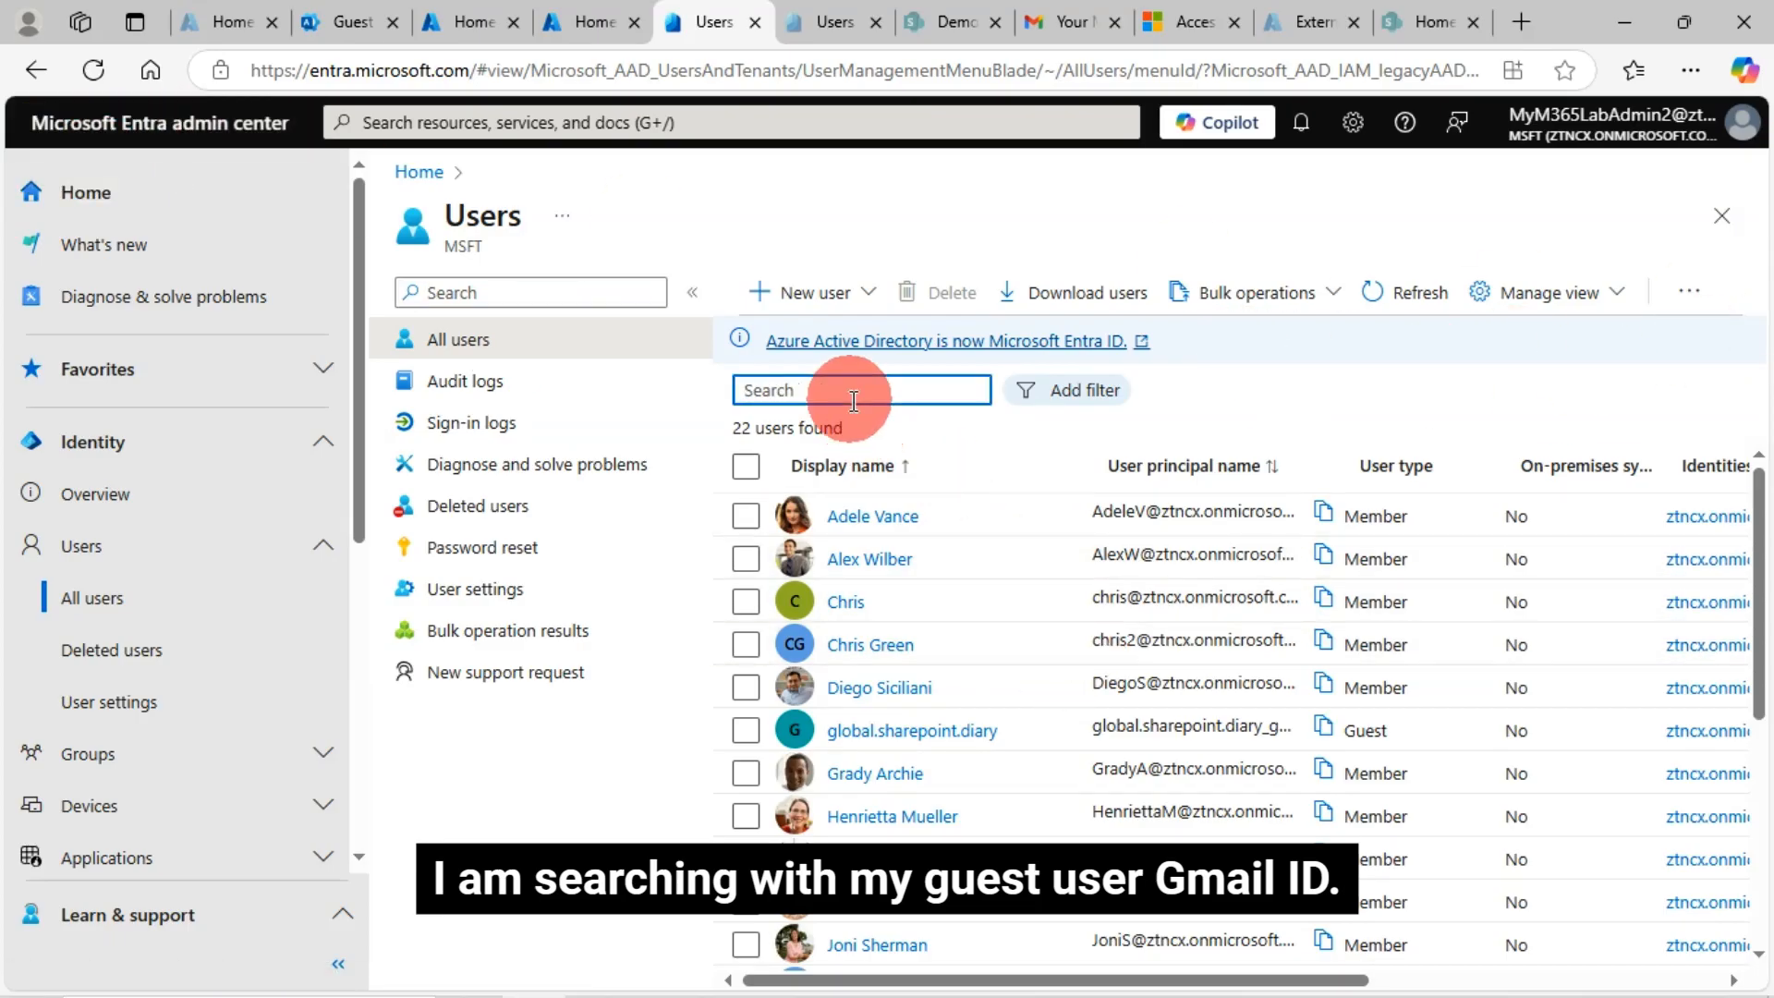
{"action": "type", "text": "micro"}
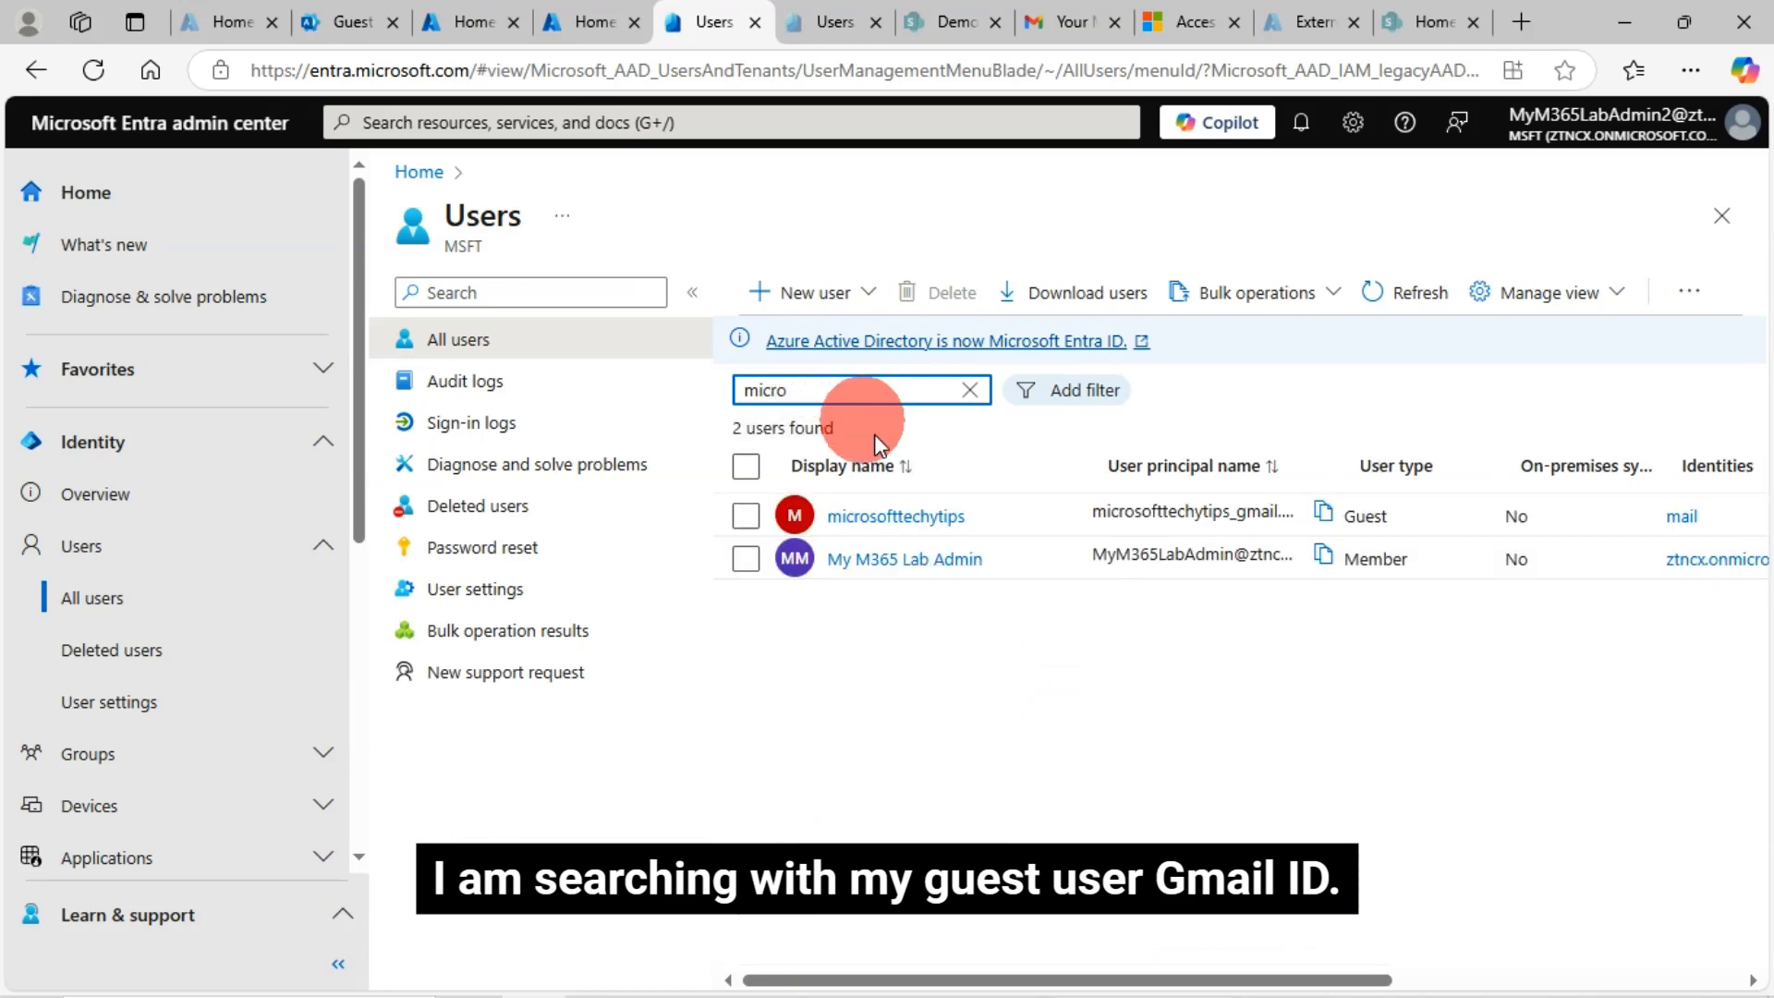
{"action": "left_click", "coordinate": [749, 518]}
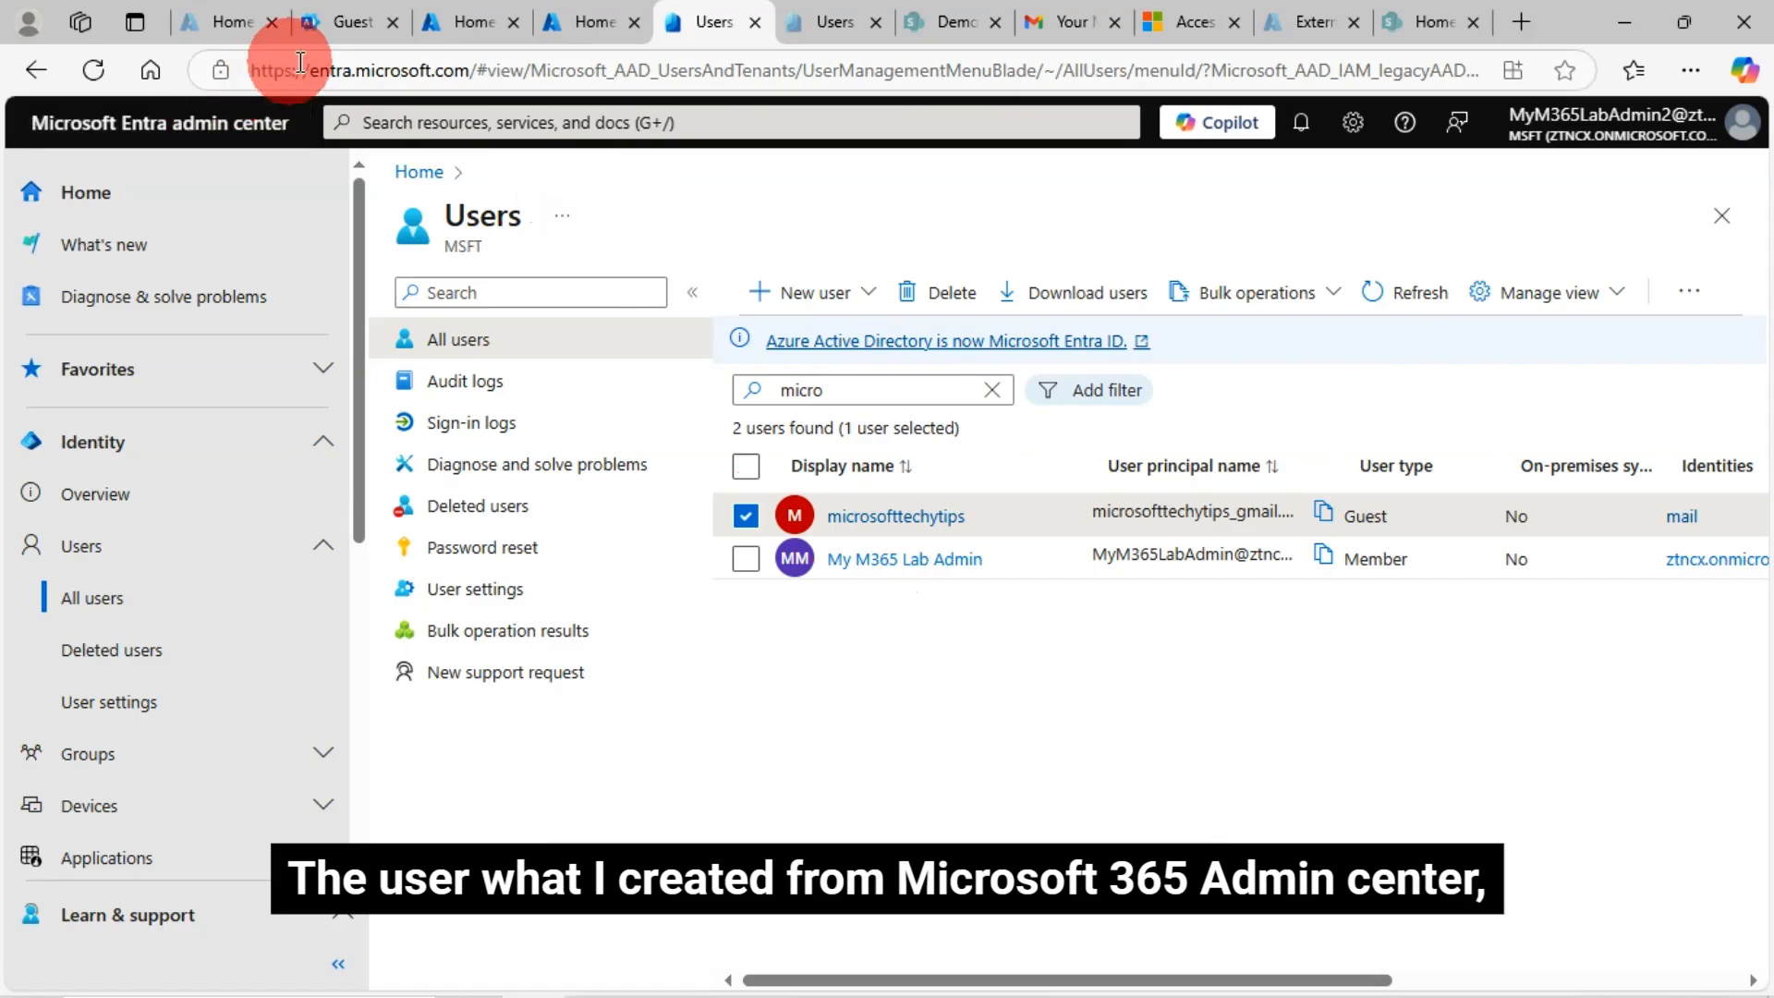
Close the duplicate Entra users tab and go back to the filtered users list
{"action": "left_click", "coordinate": [579, 26]}
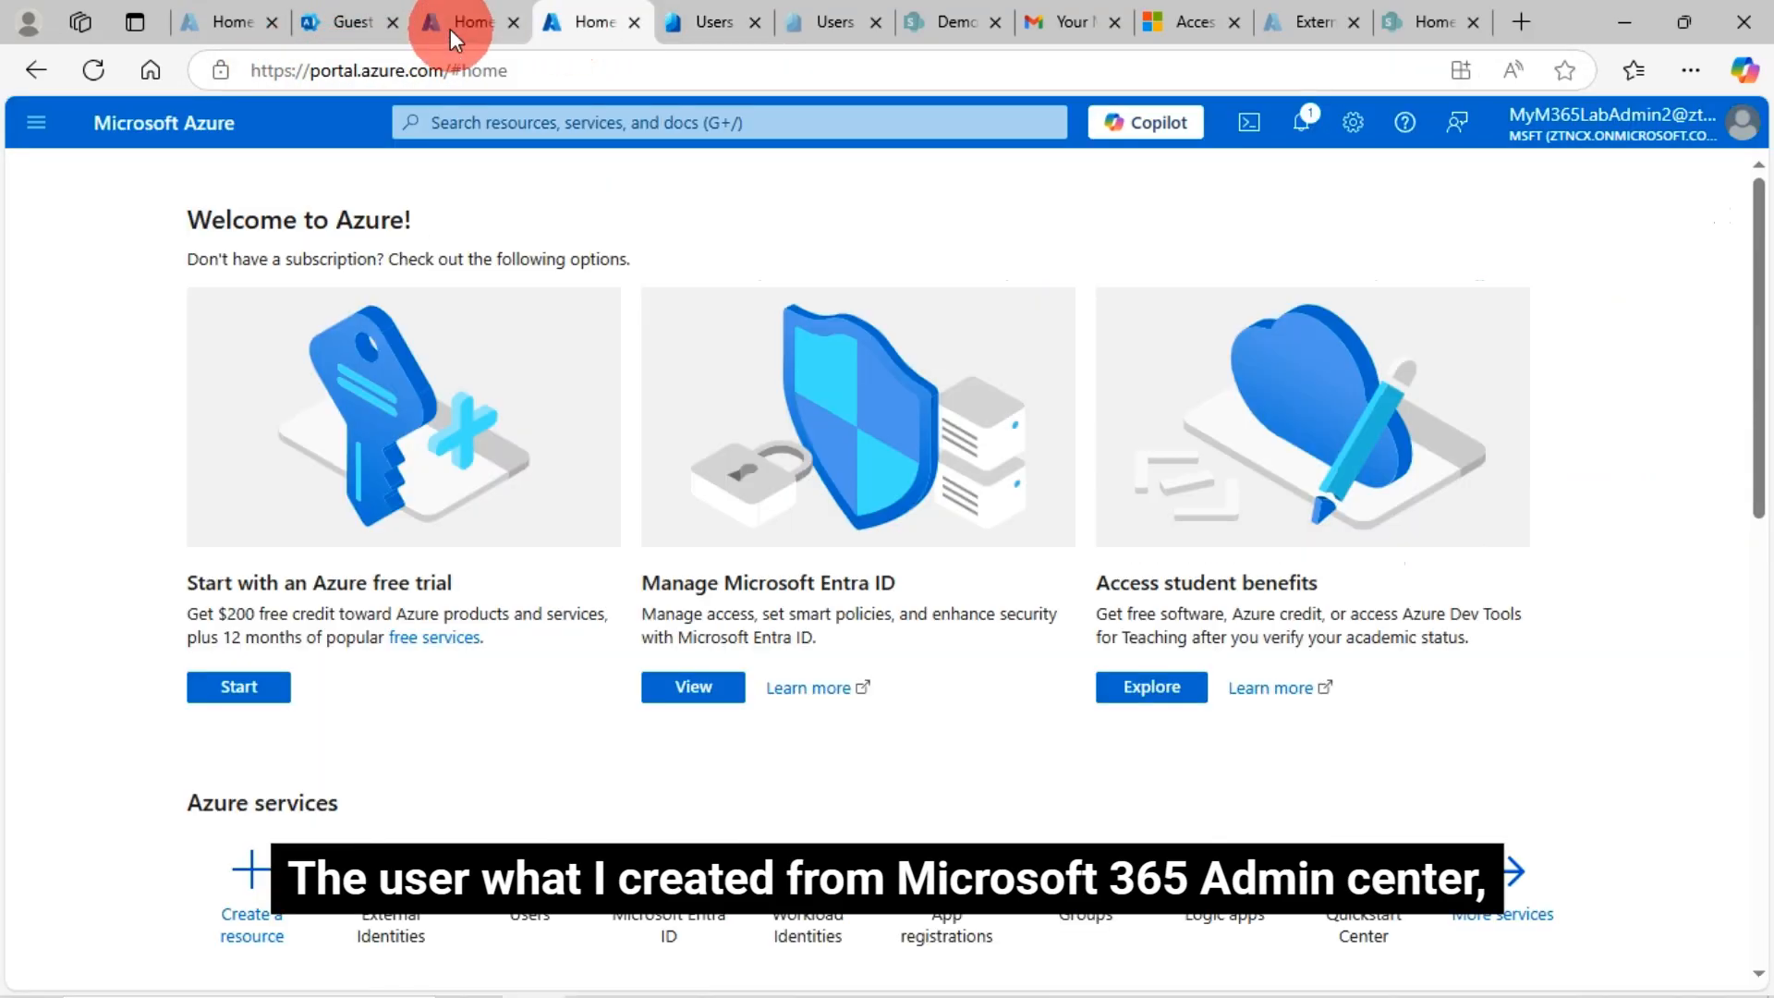
{"action": "left_click", "coordinate": [364, 16]}
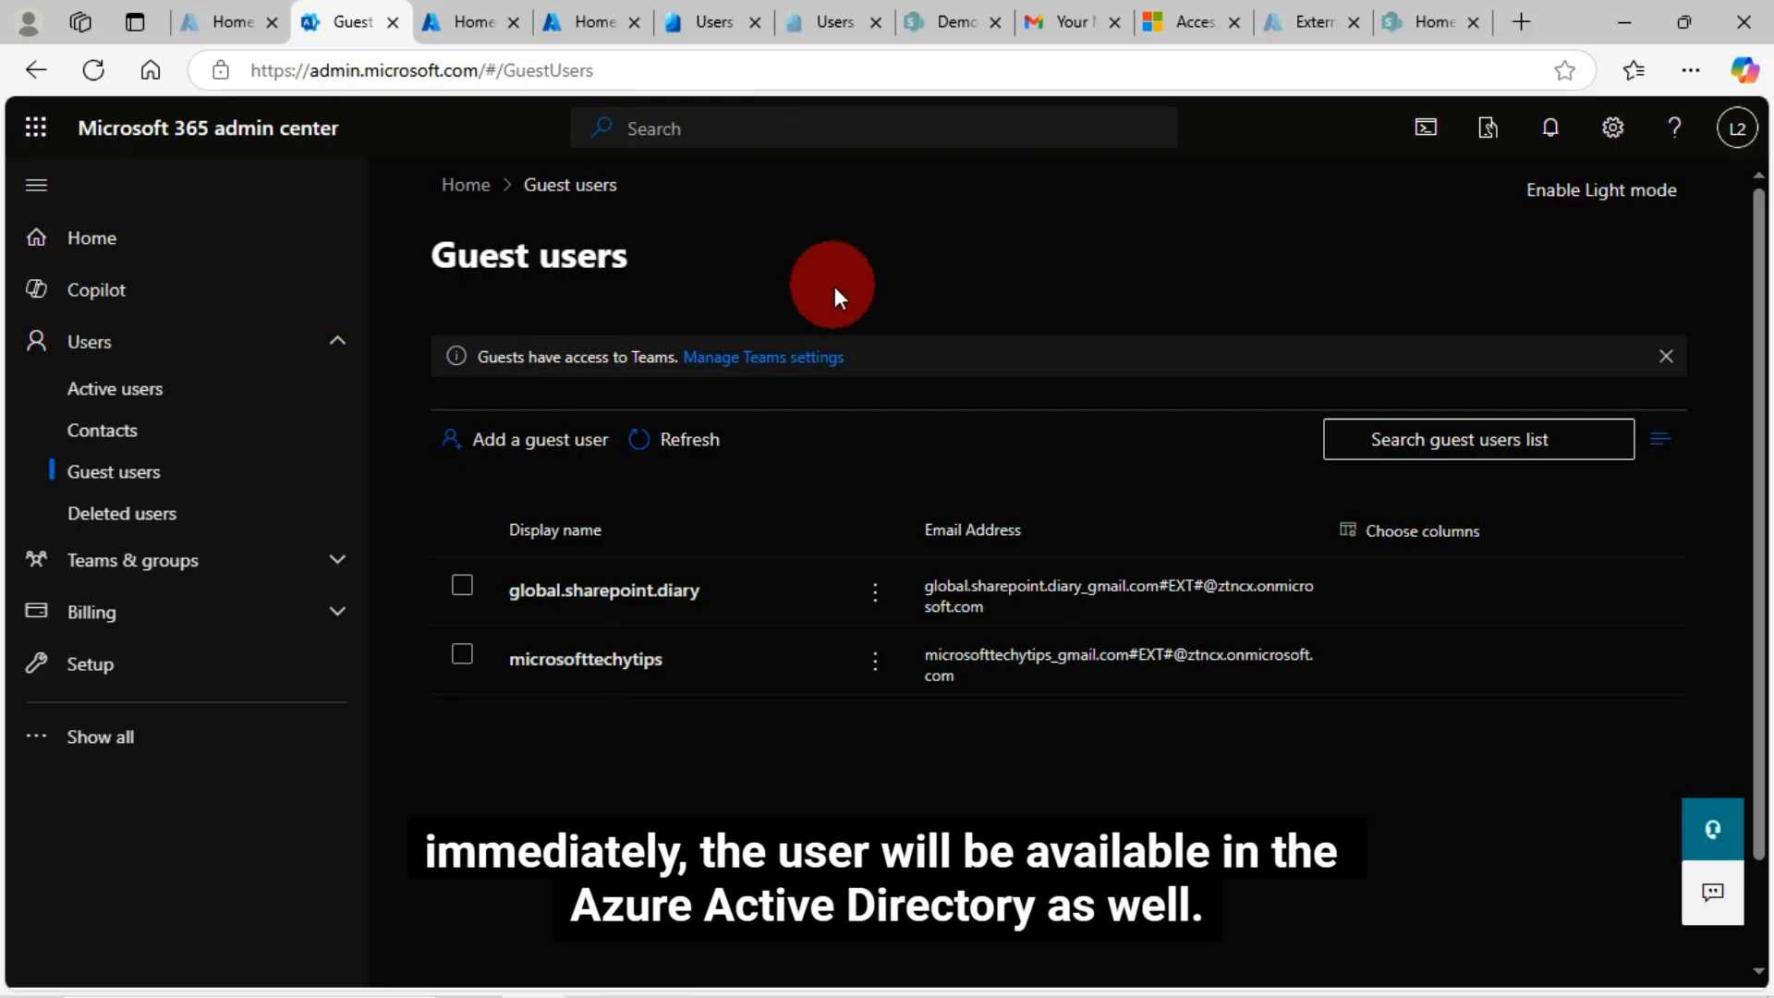
{"action": "left_click", "coordinate": [824, 25]}
{"action": "left_click", "coordinate": [717, 17]}
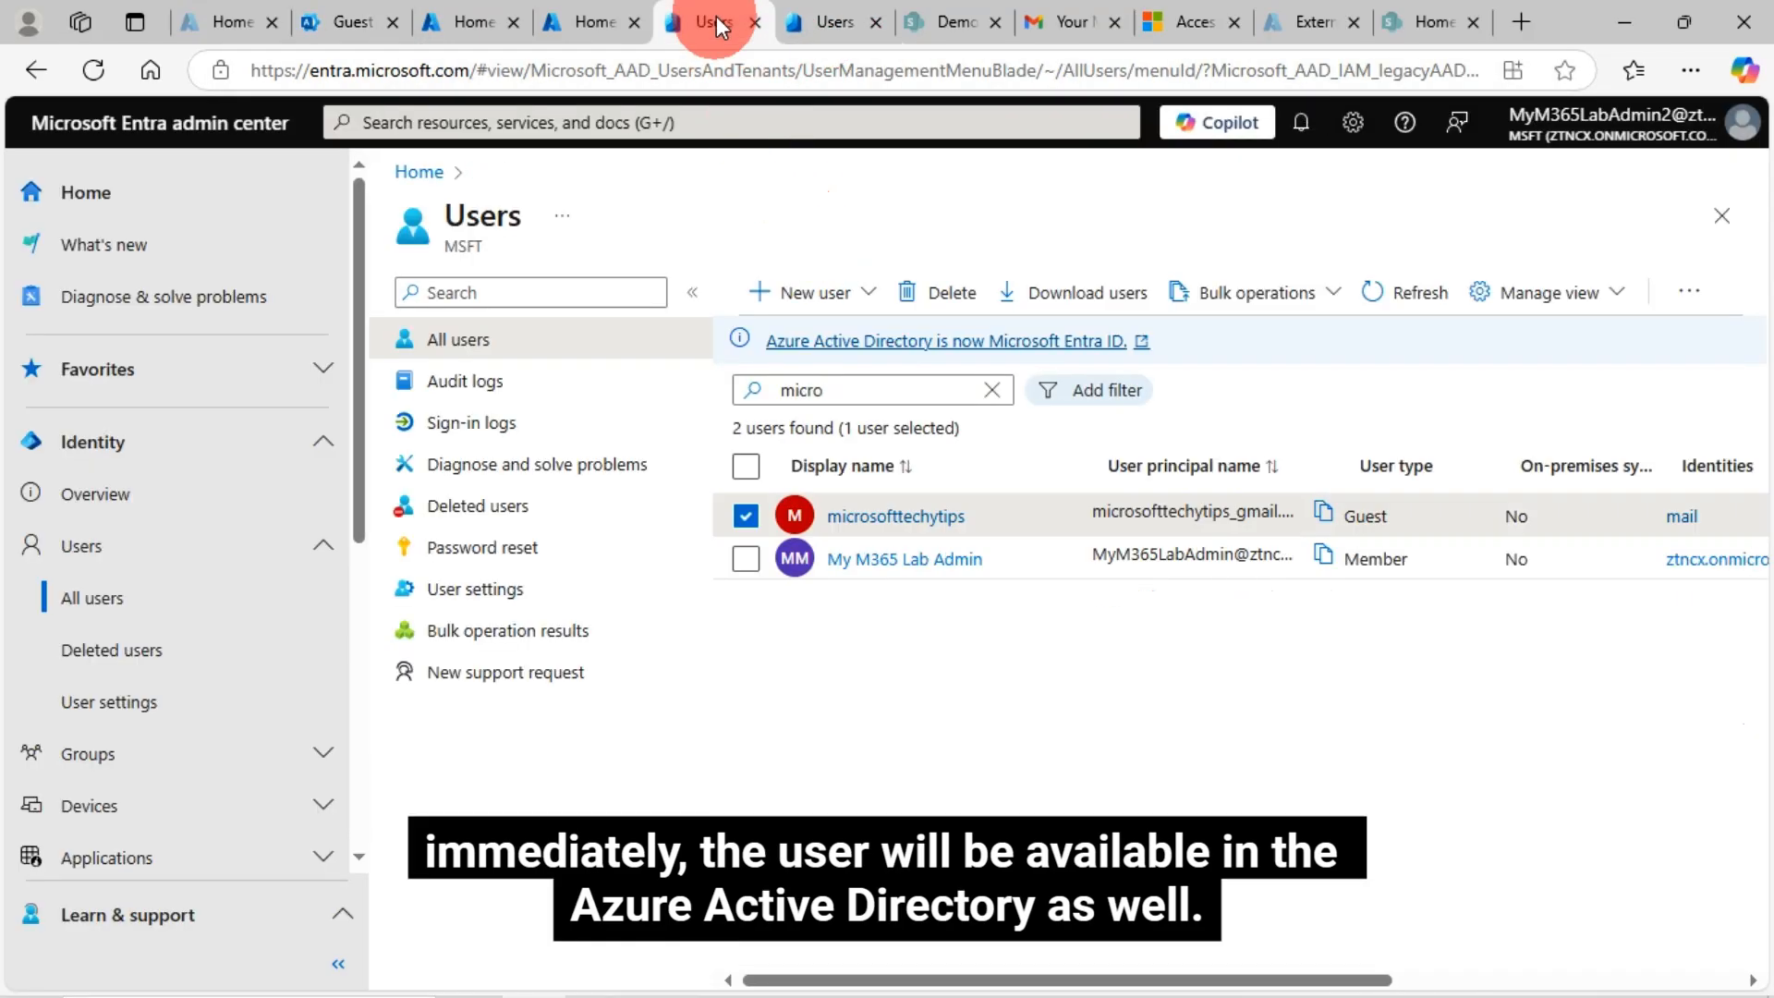
{"action": "left_click", "coordinate": [875, 22]}
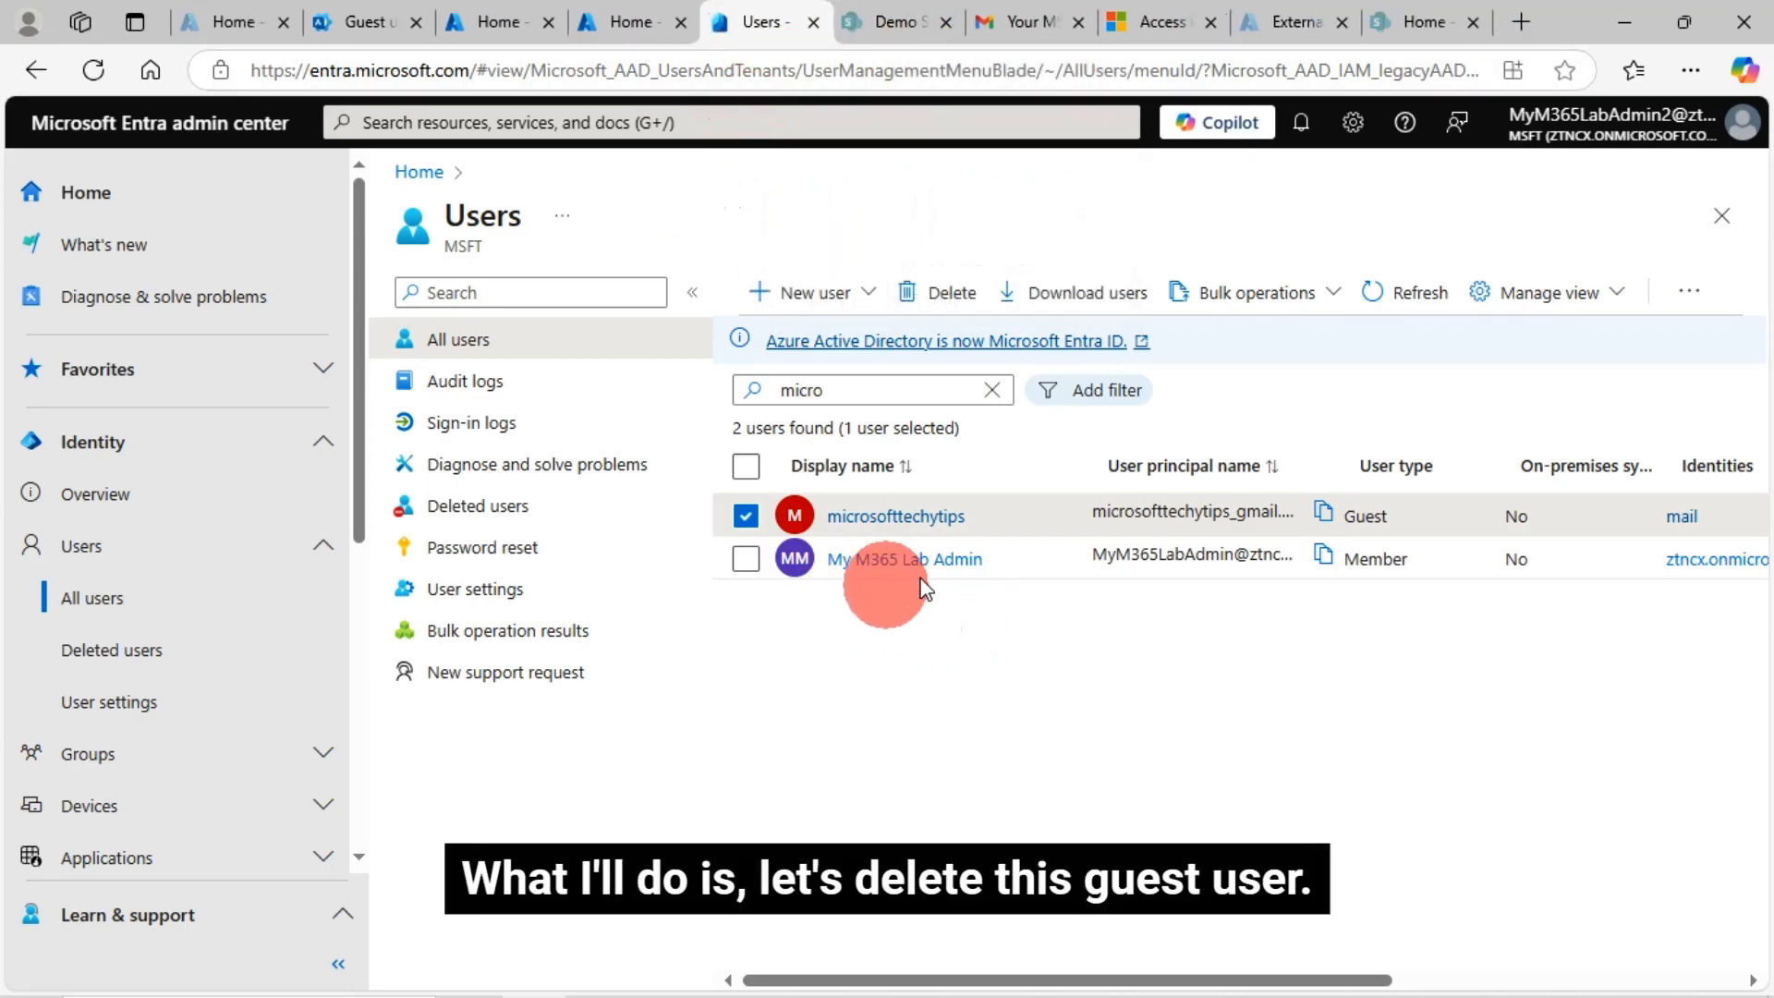
Delete the selected Gmail guest, confirm with OK, and go to the Entra home dashboard
{"action": "left_click", "coordinate": [957, 301]}
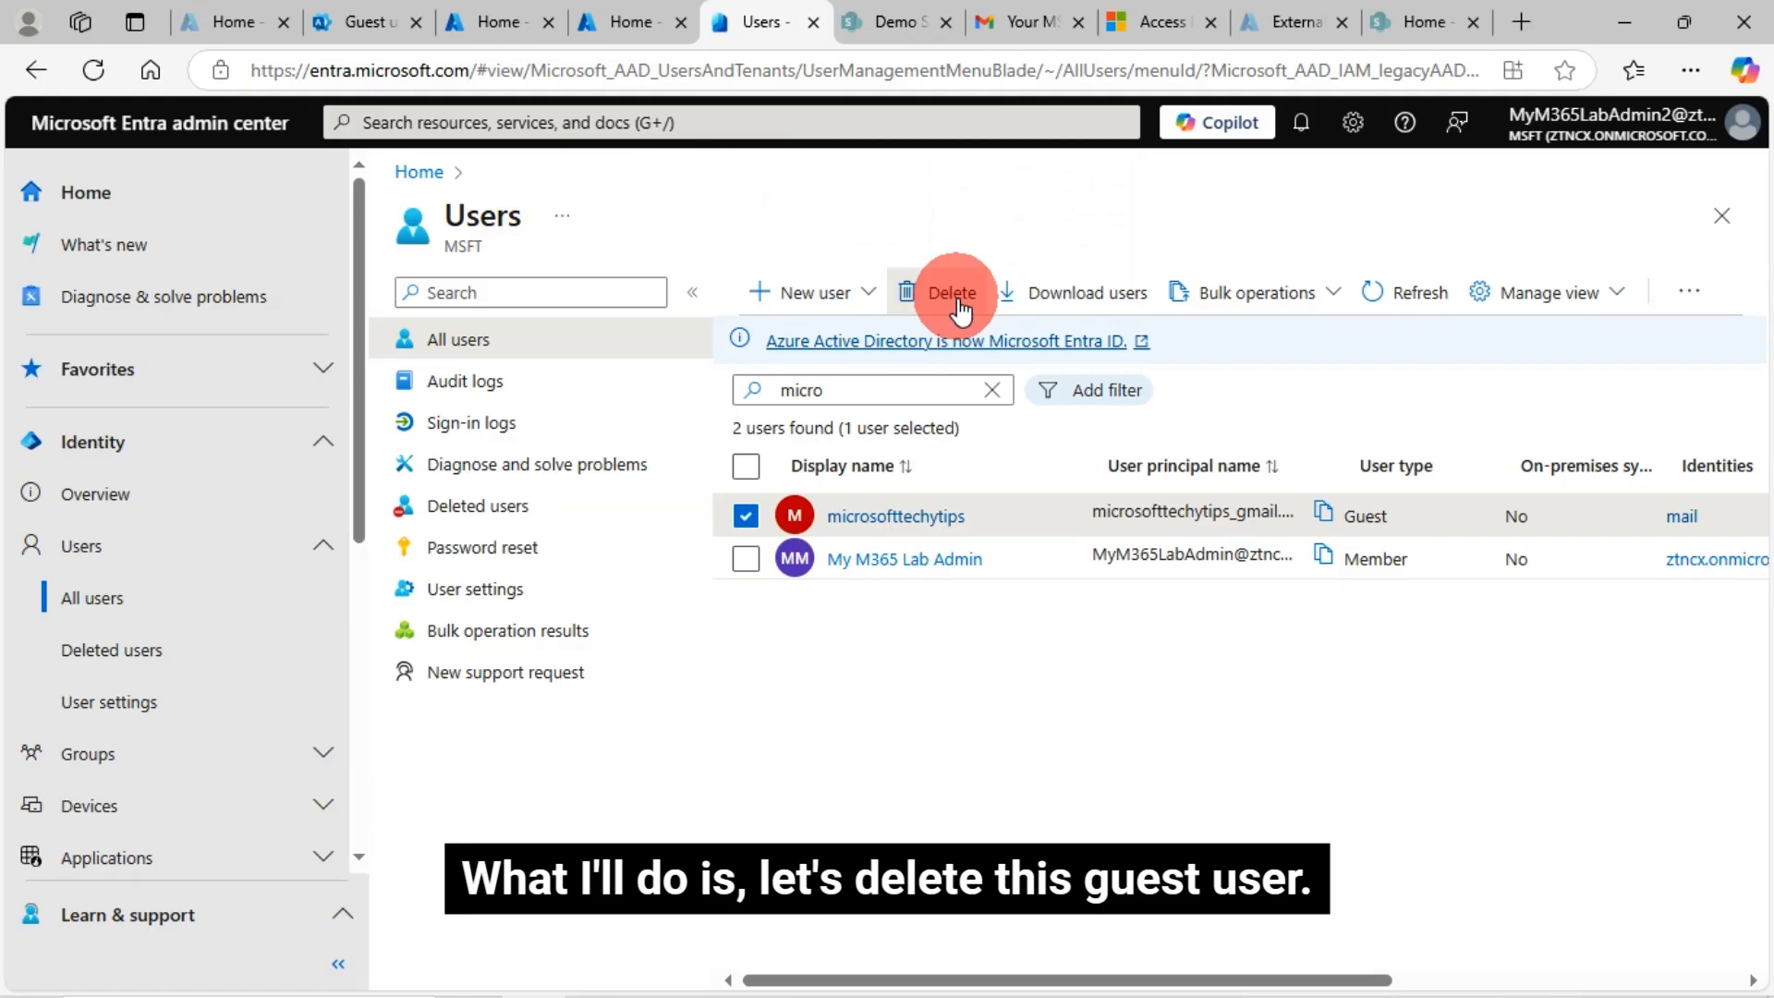
{"action": "left_click", "coordinate": [793, 397]}
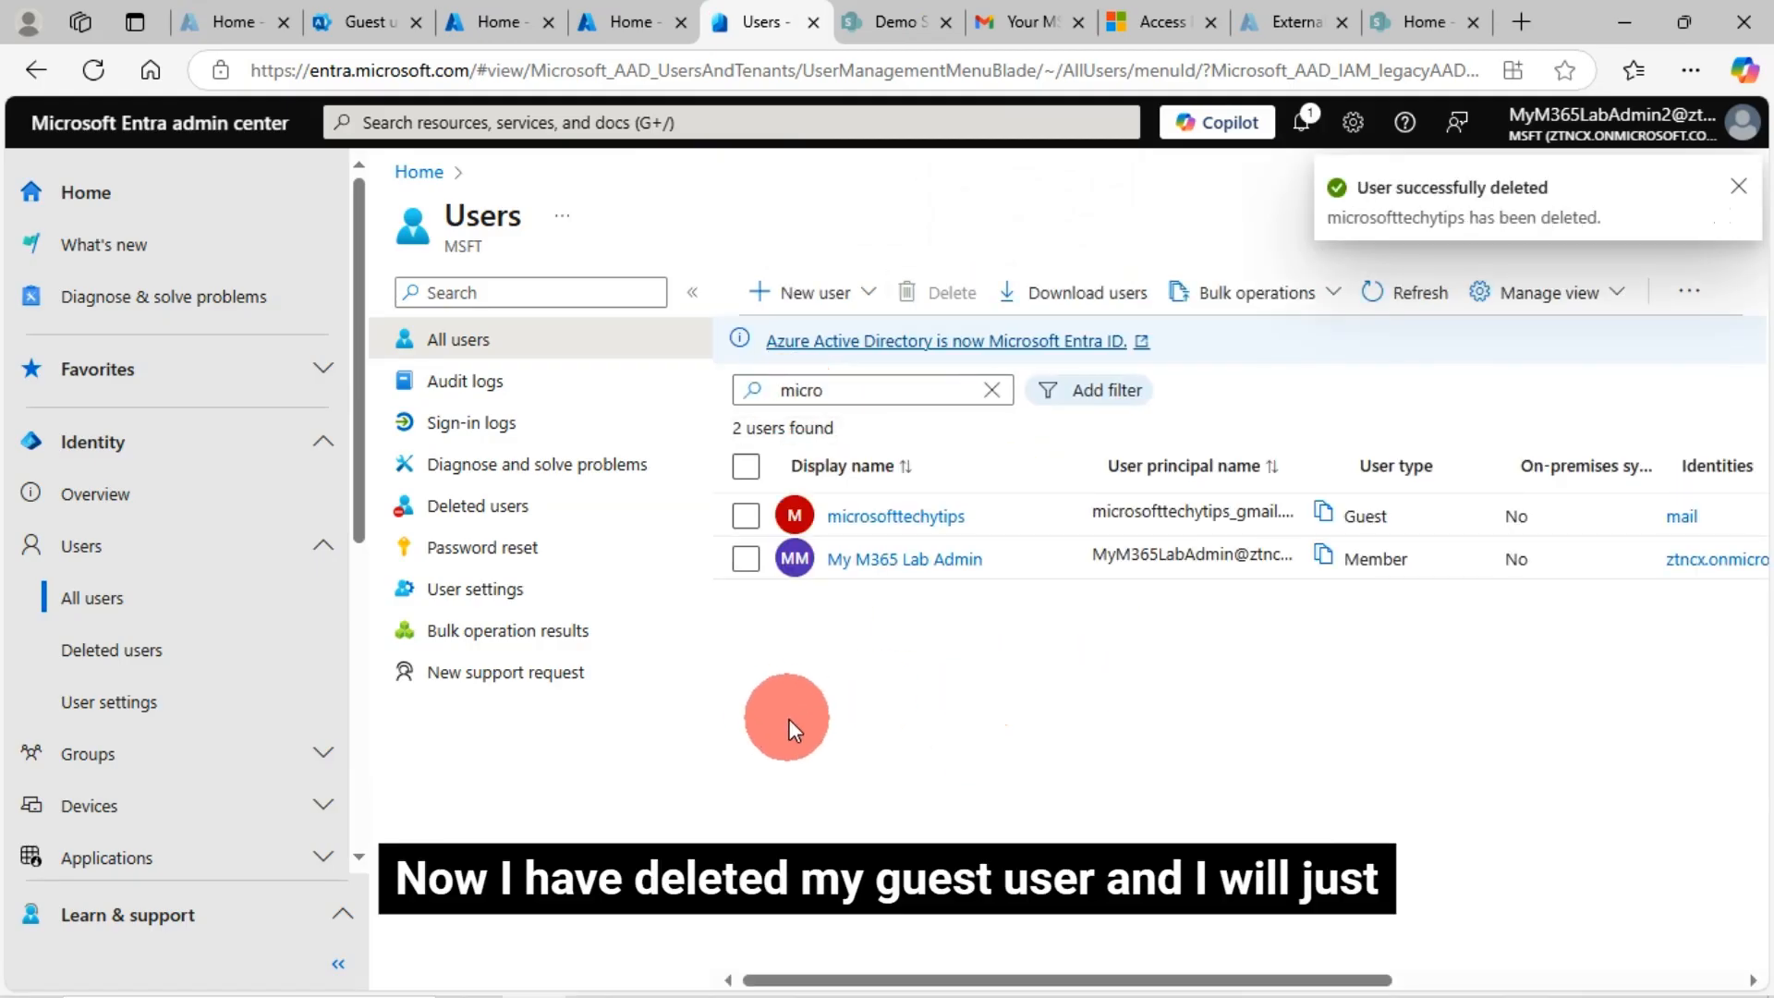
{"action": "left_click", "coordinate": [88, 194]}
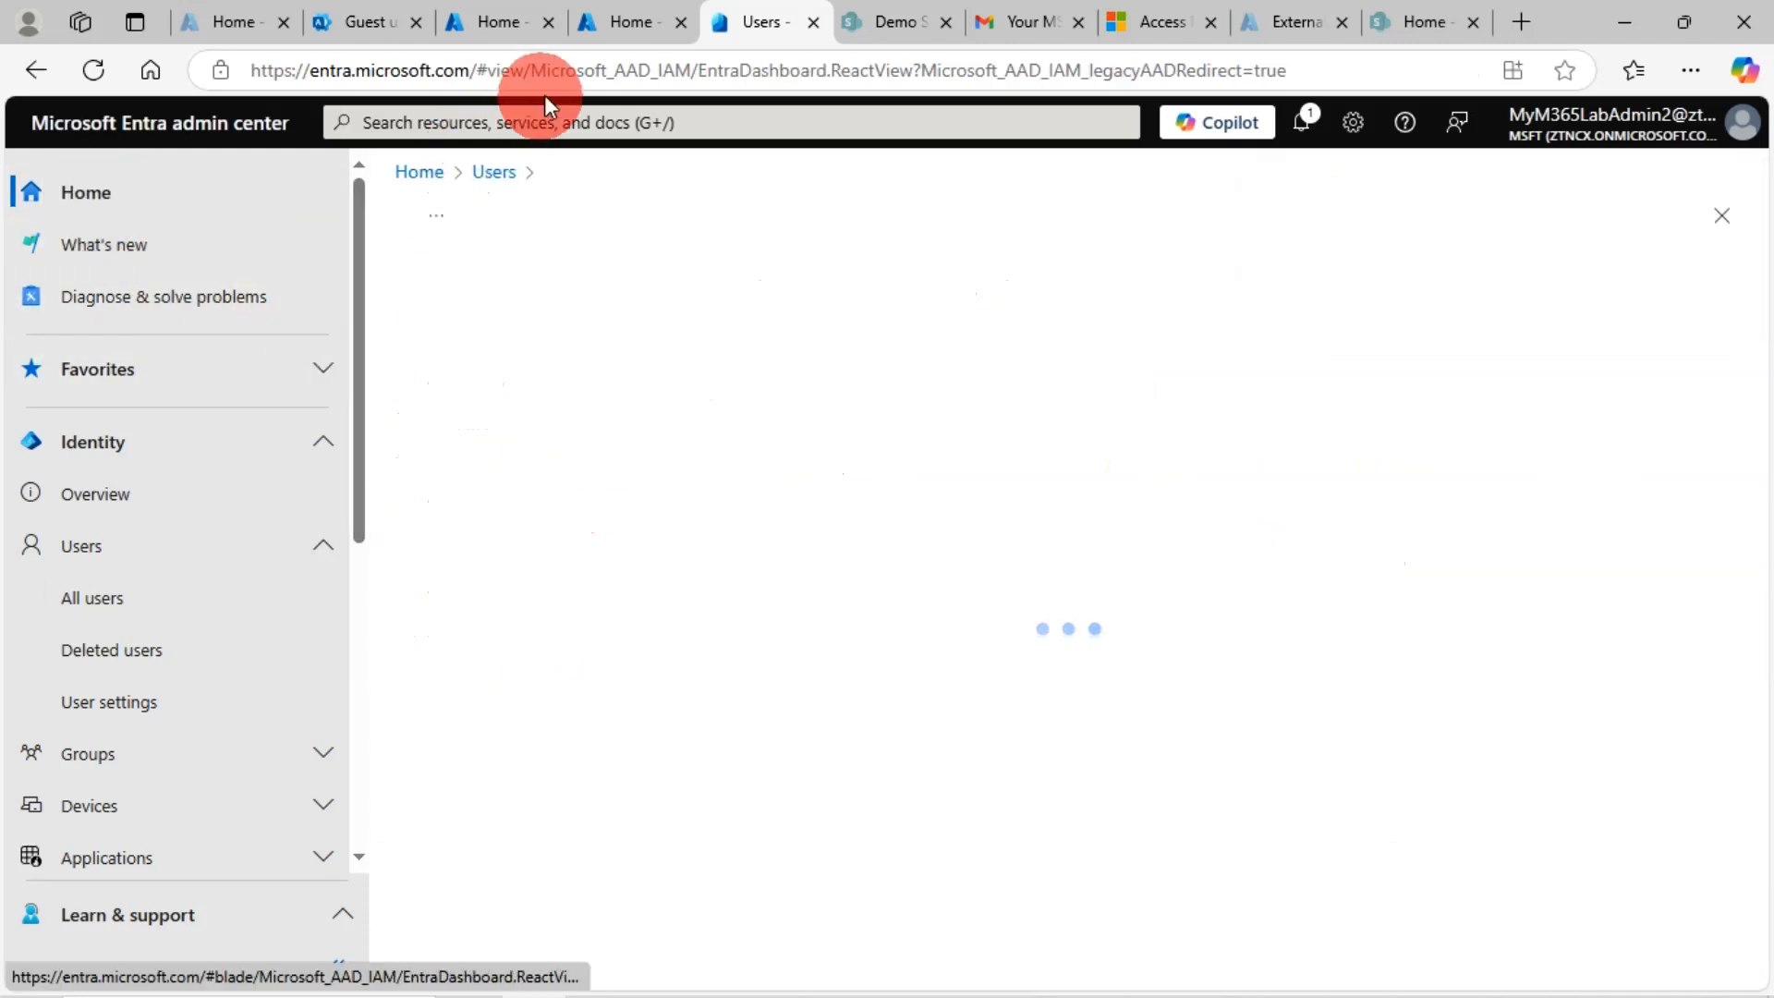
In the Azure portal, open the Users service by searching 'users' in the top bar
{"action": "left_click", "coordinate": [612, 26]}
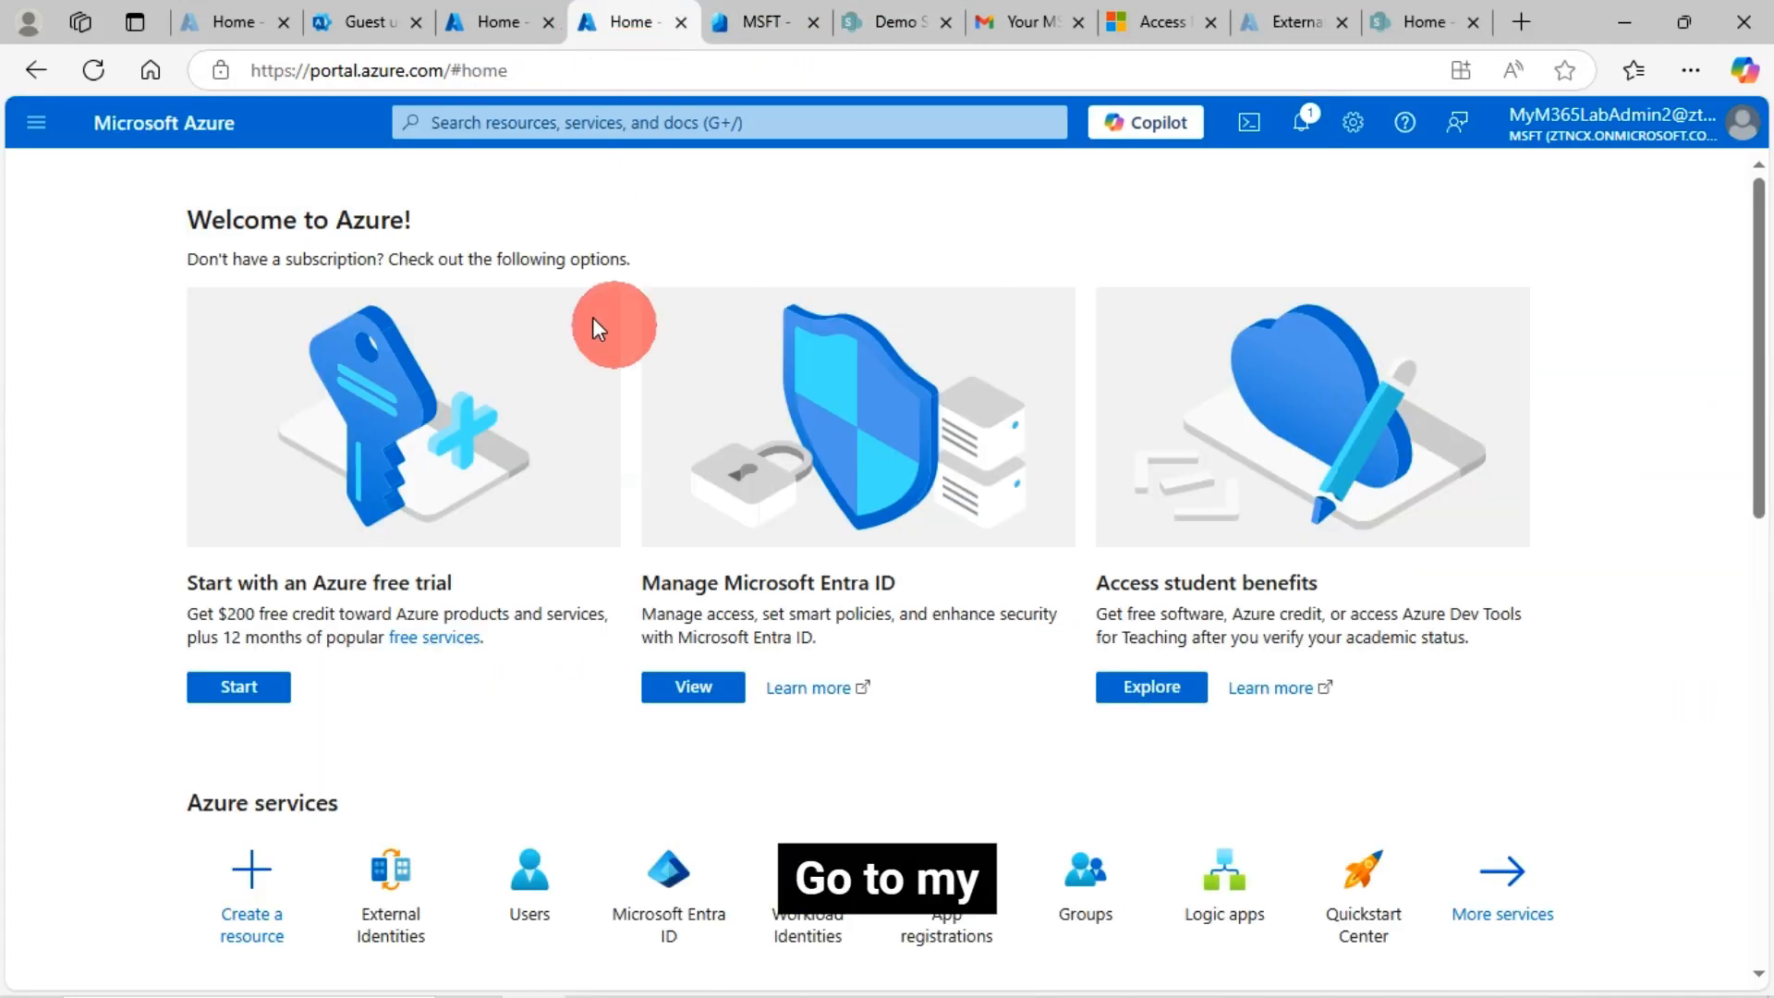
{"action": "left_click", "coordinate": [362, 24]}
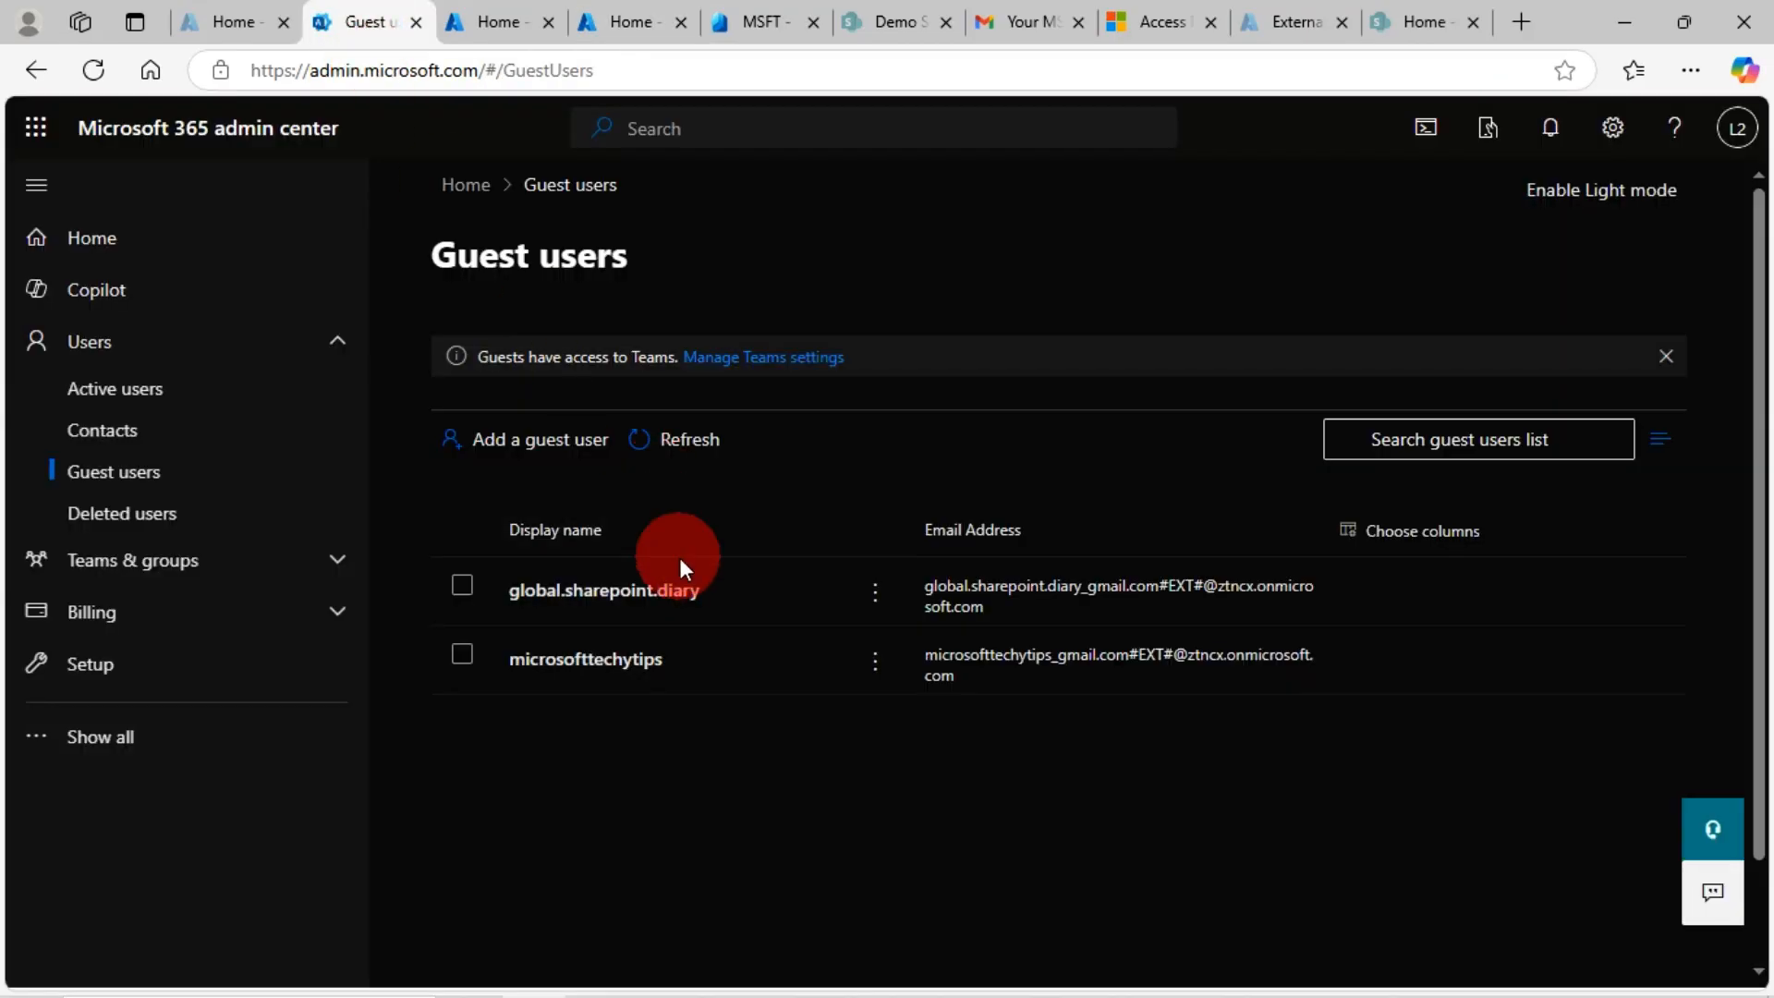
{"action": "left_click", "coordinate": [761, 26]}
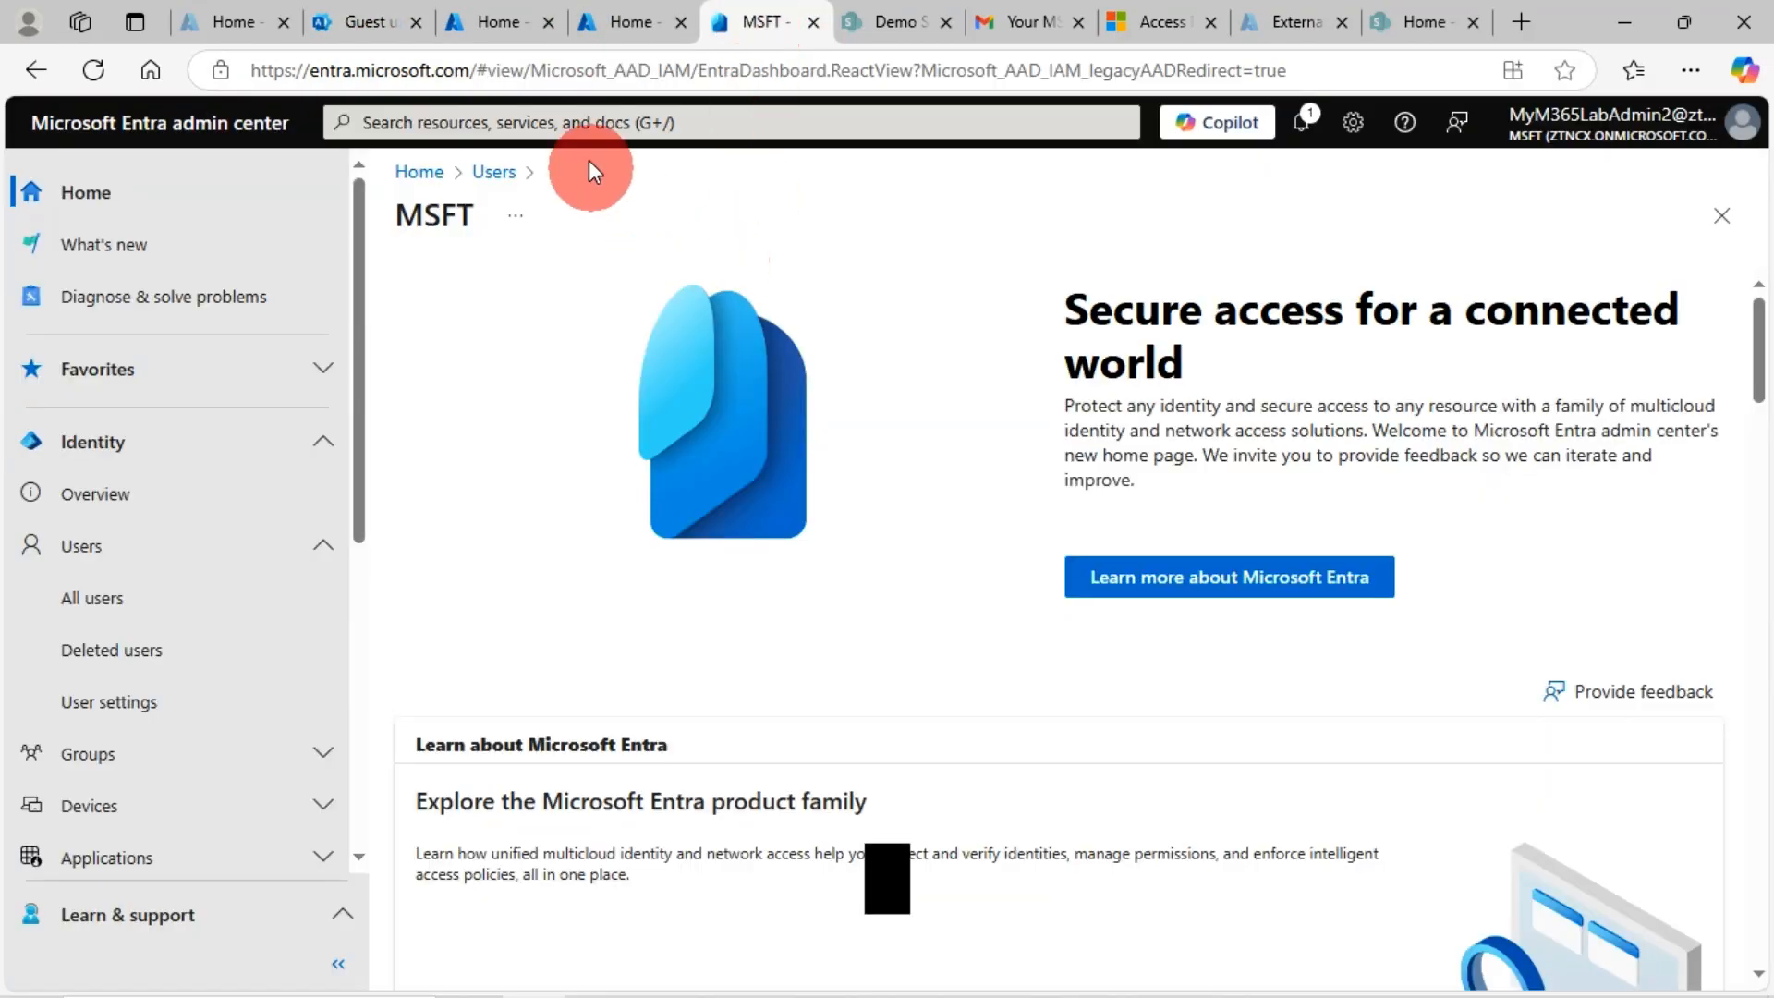
{"action": "left_click", "coordinate": [492, 28]}
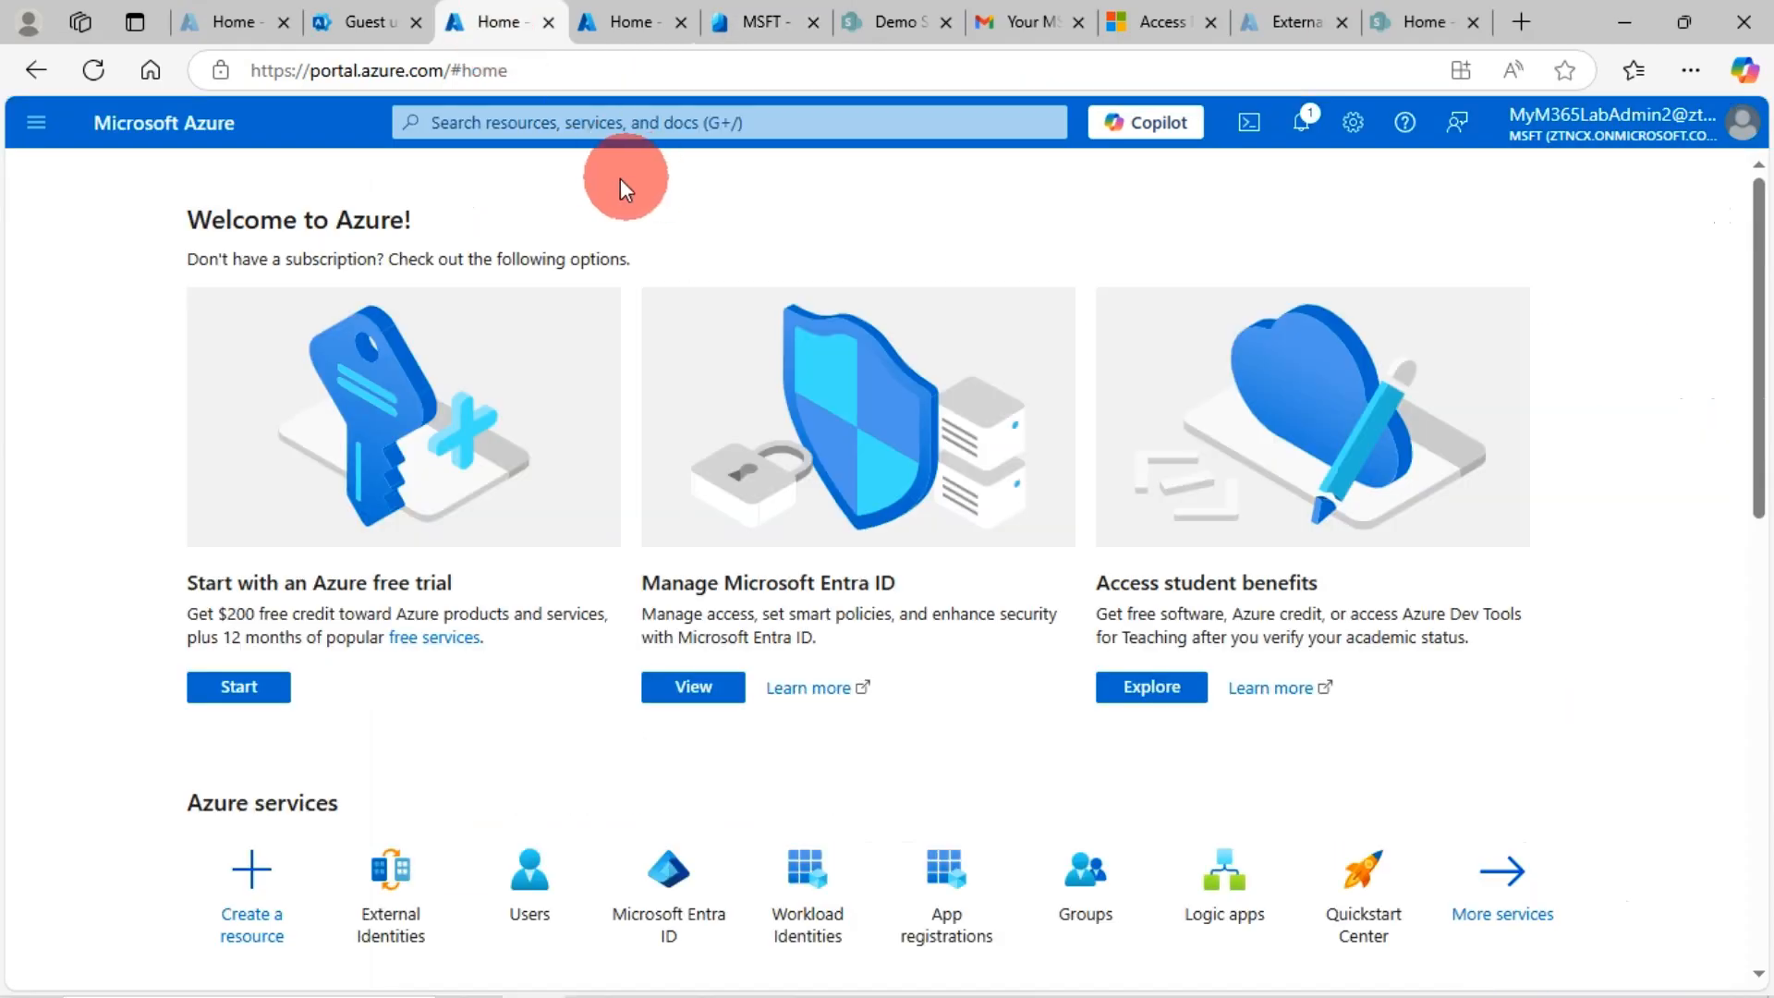
{"action": "left_click", "coordinate": [539, 121]}
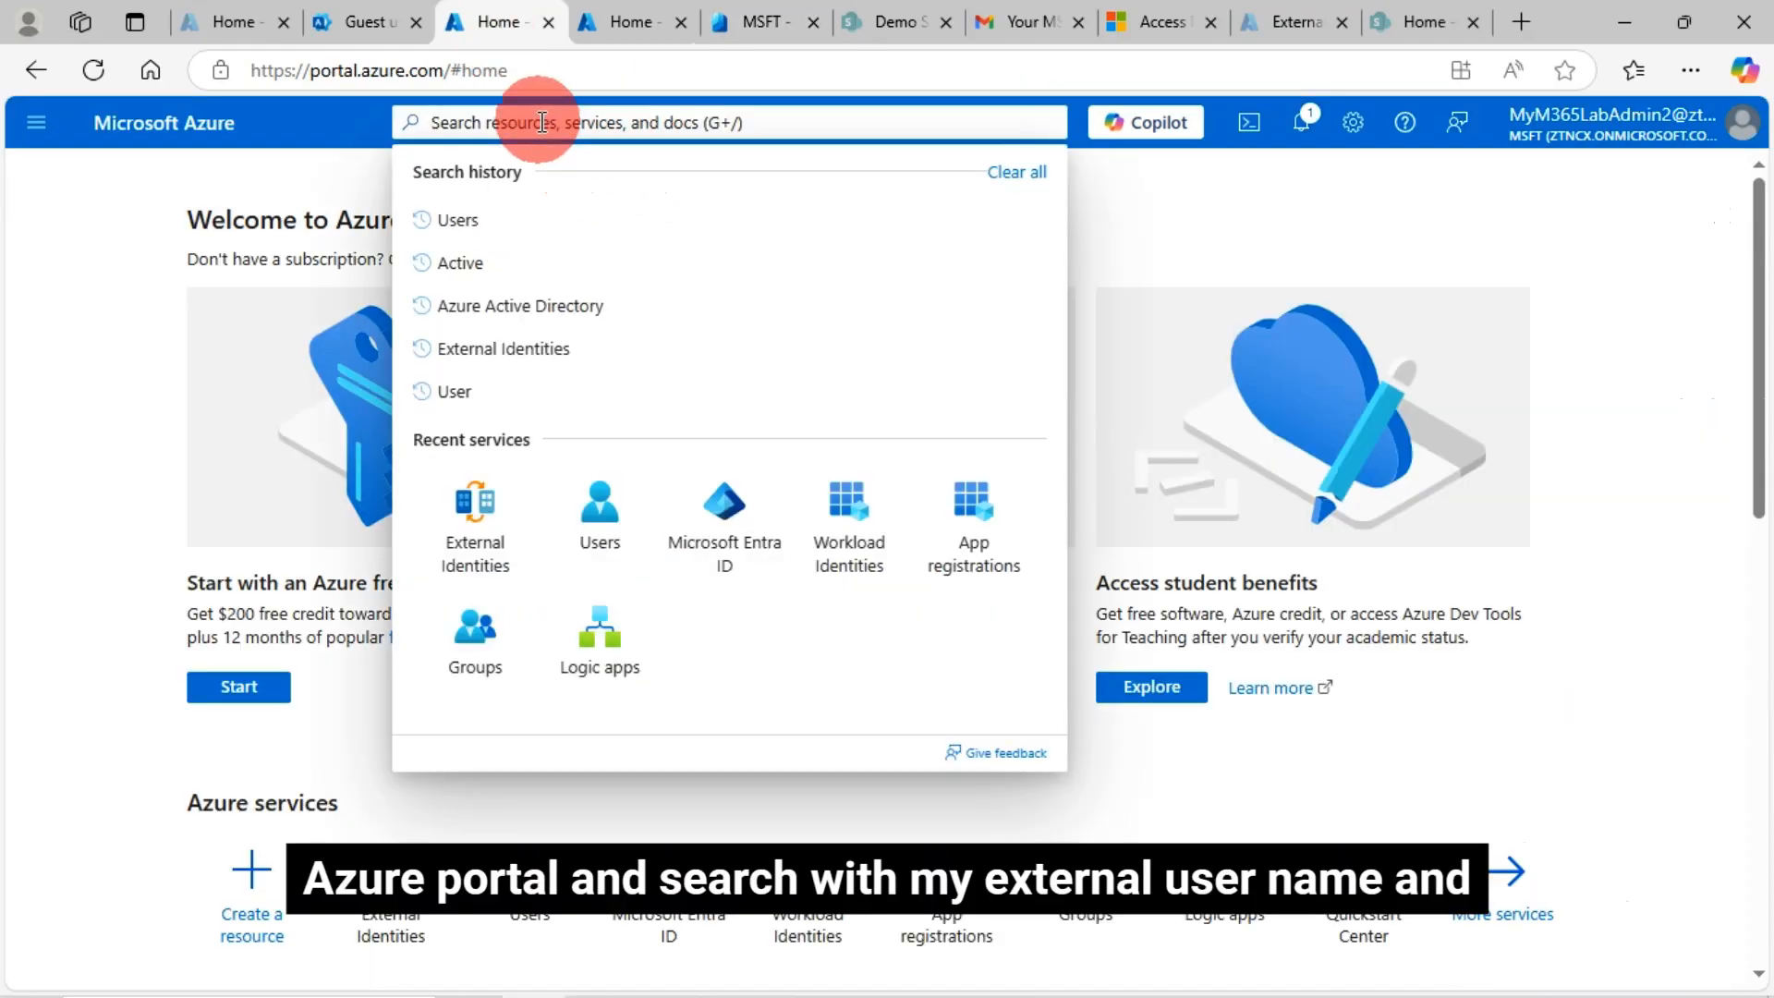
{"action": "type", "text": "users"}
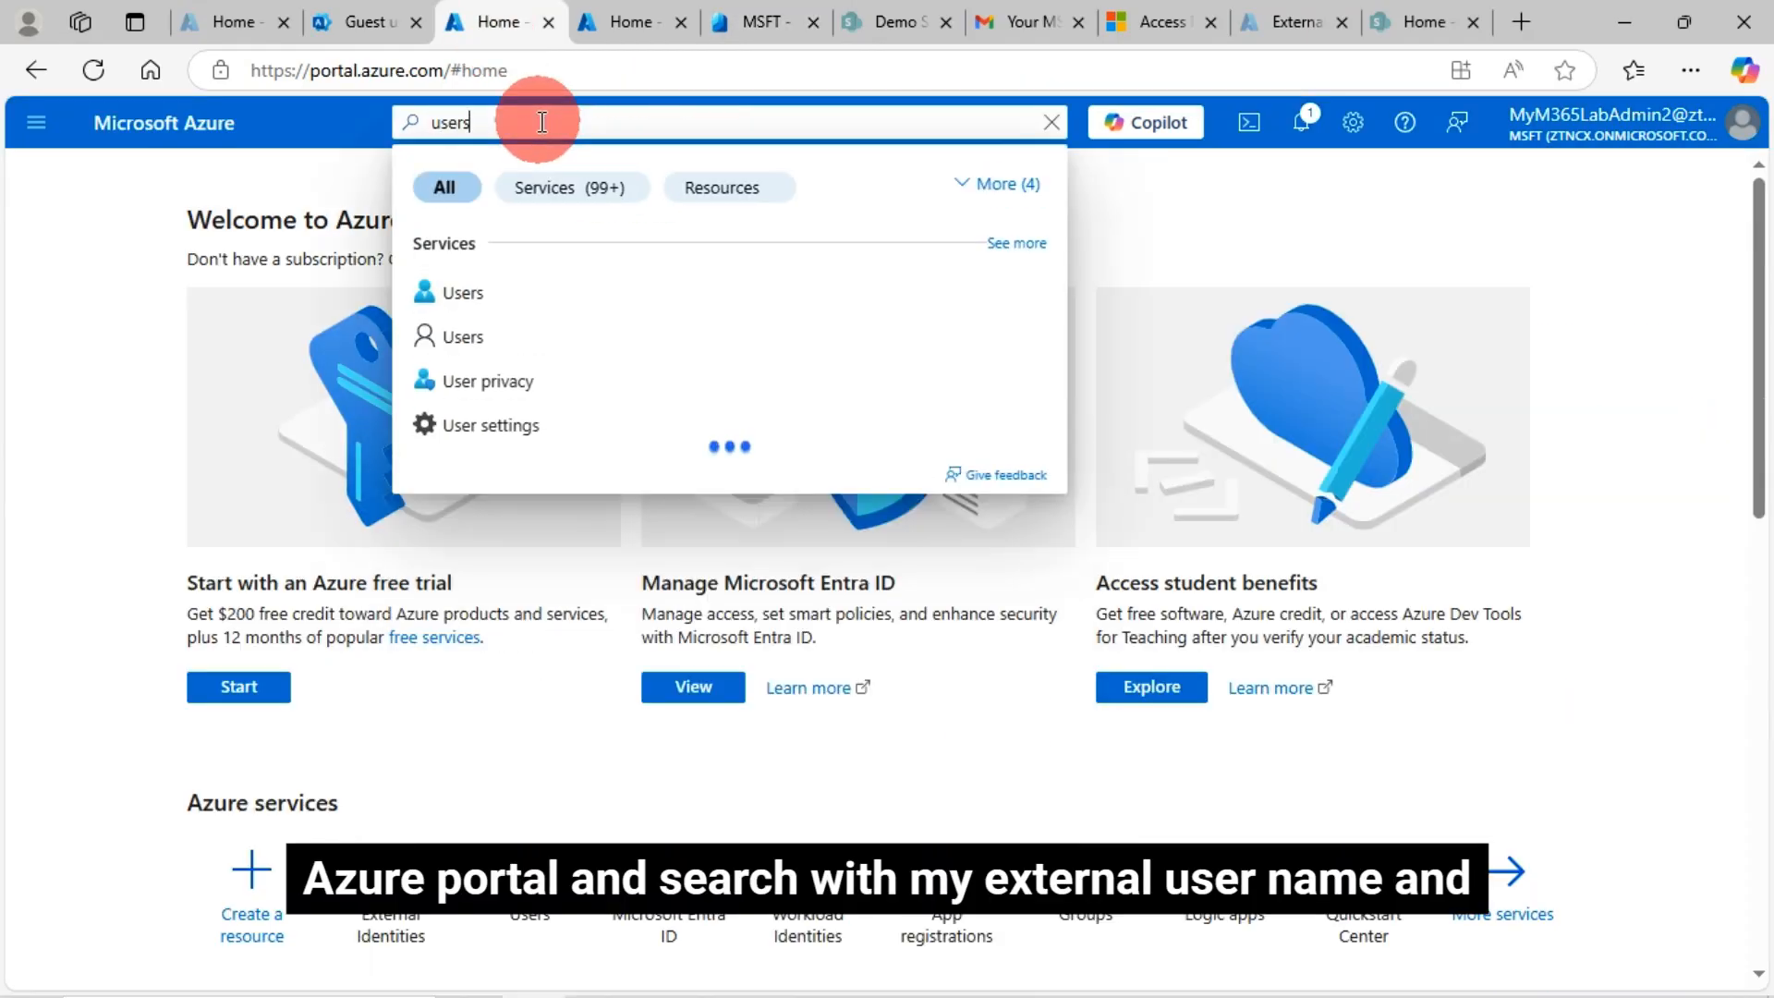
{"action": "left_click", "coordinate": [467, 305]}
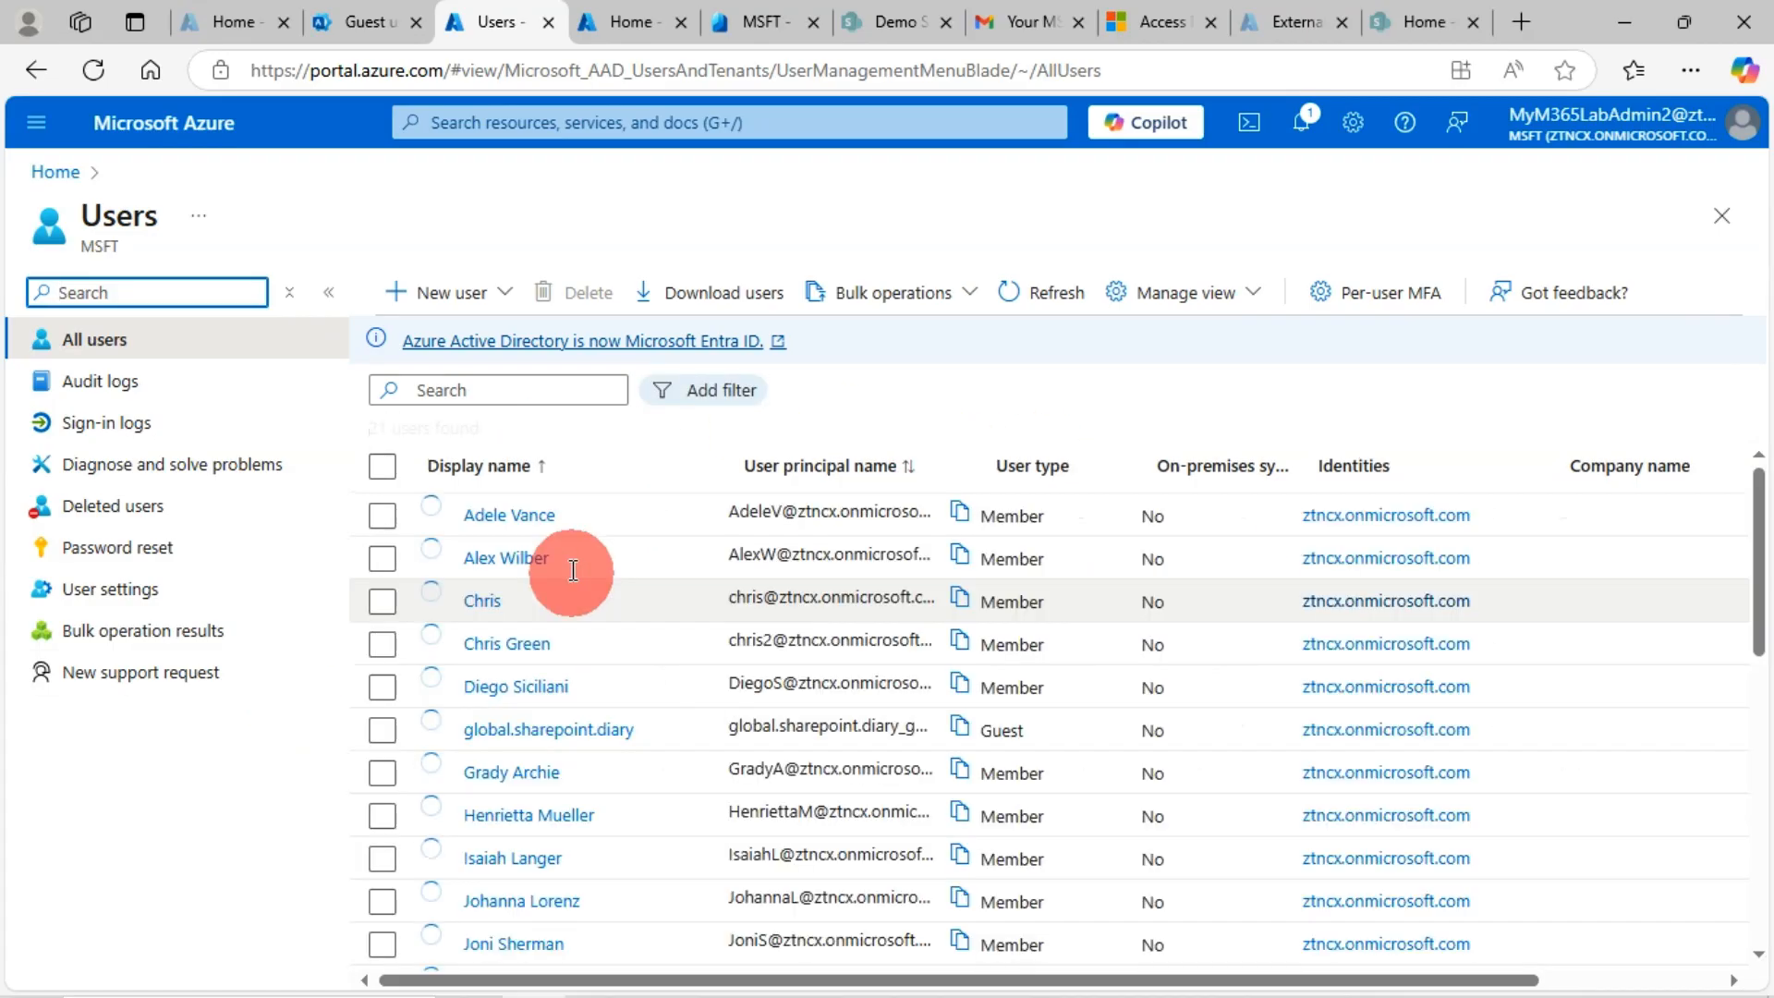
Filter the users list by 'micr' to check for the deleted guest, then clear the filter
{"action": "left_click", "coordinate": [445, 392]}
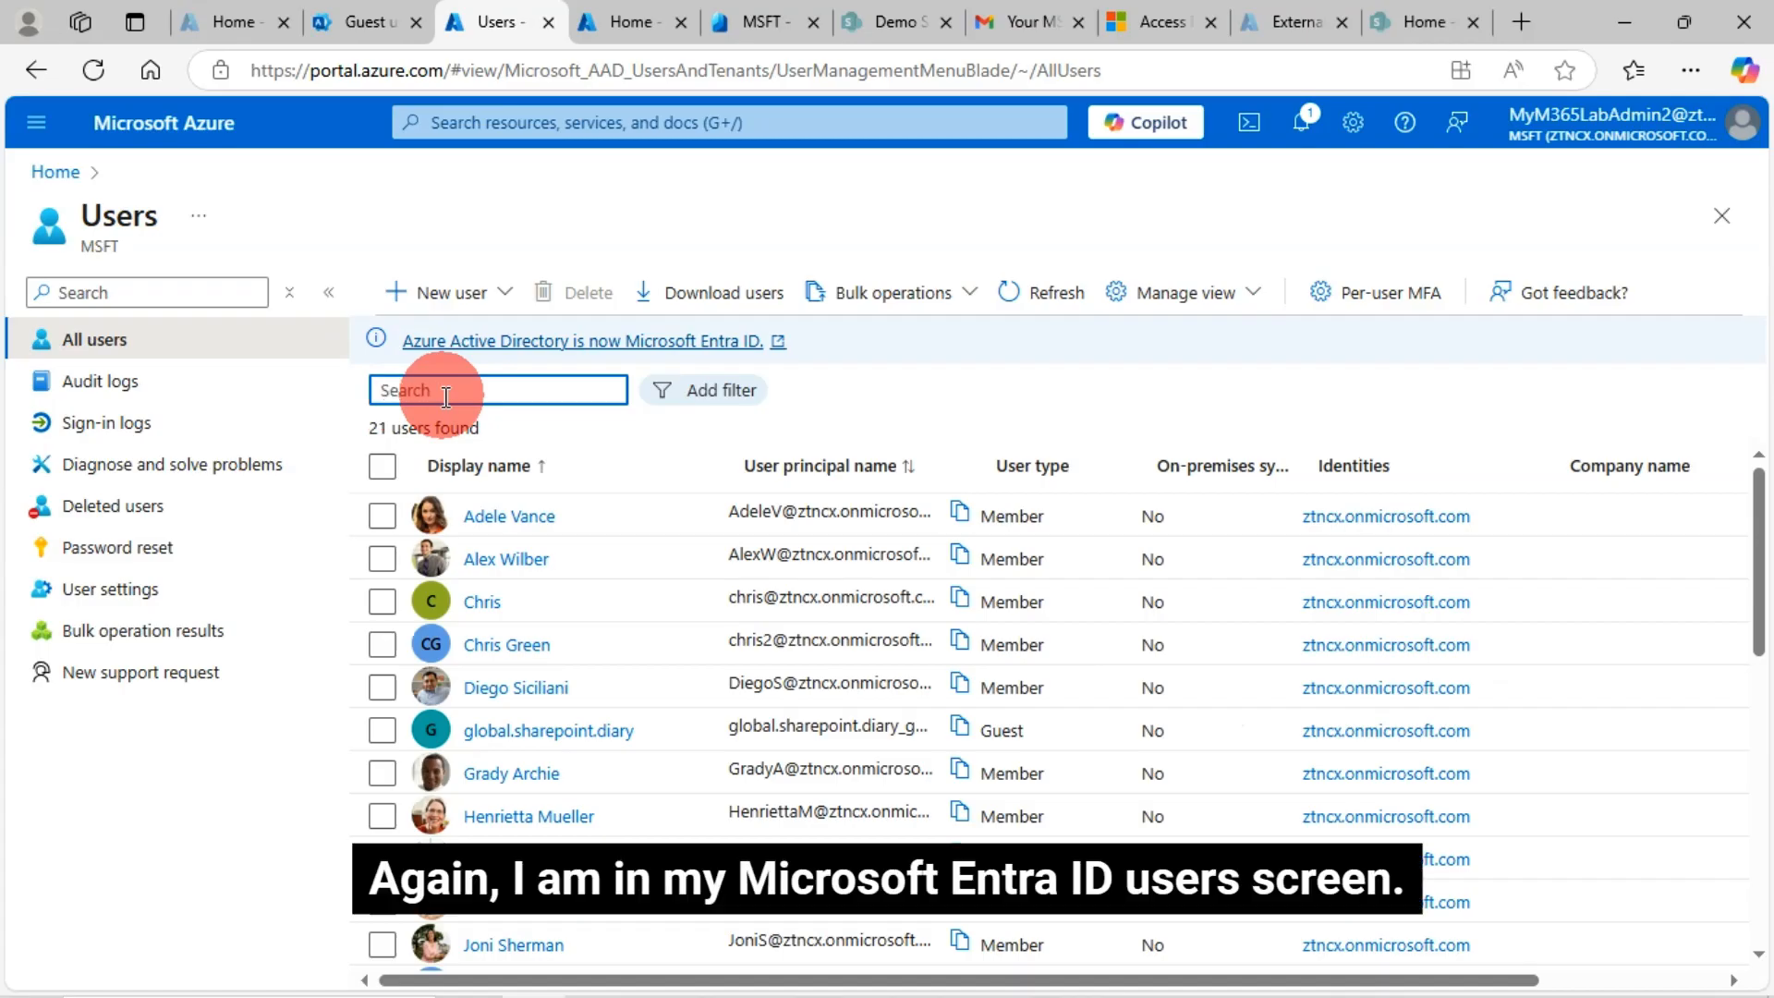
{"action": "type", "text": "microsoft"}
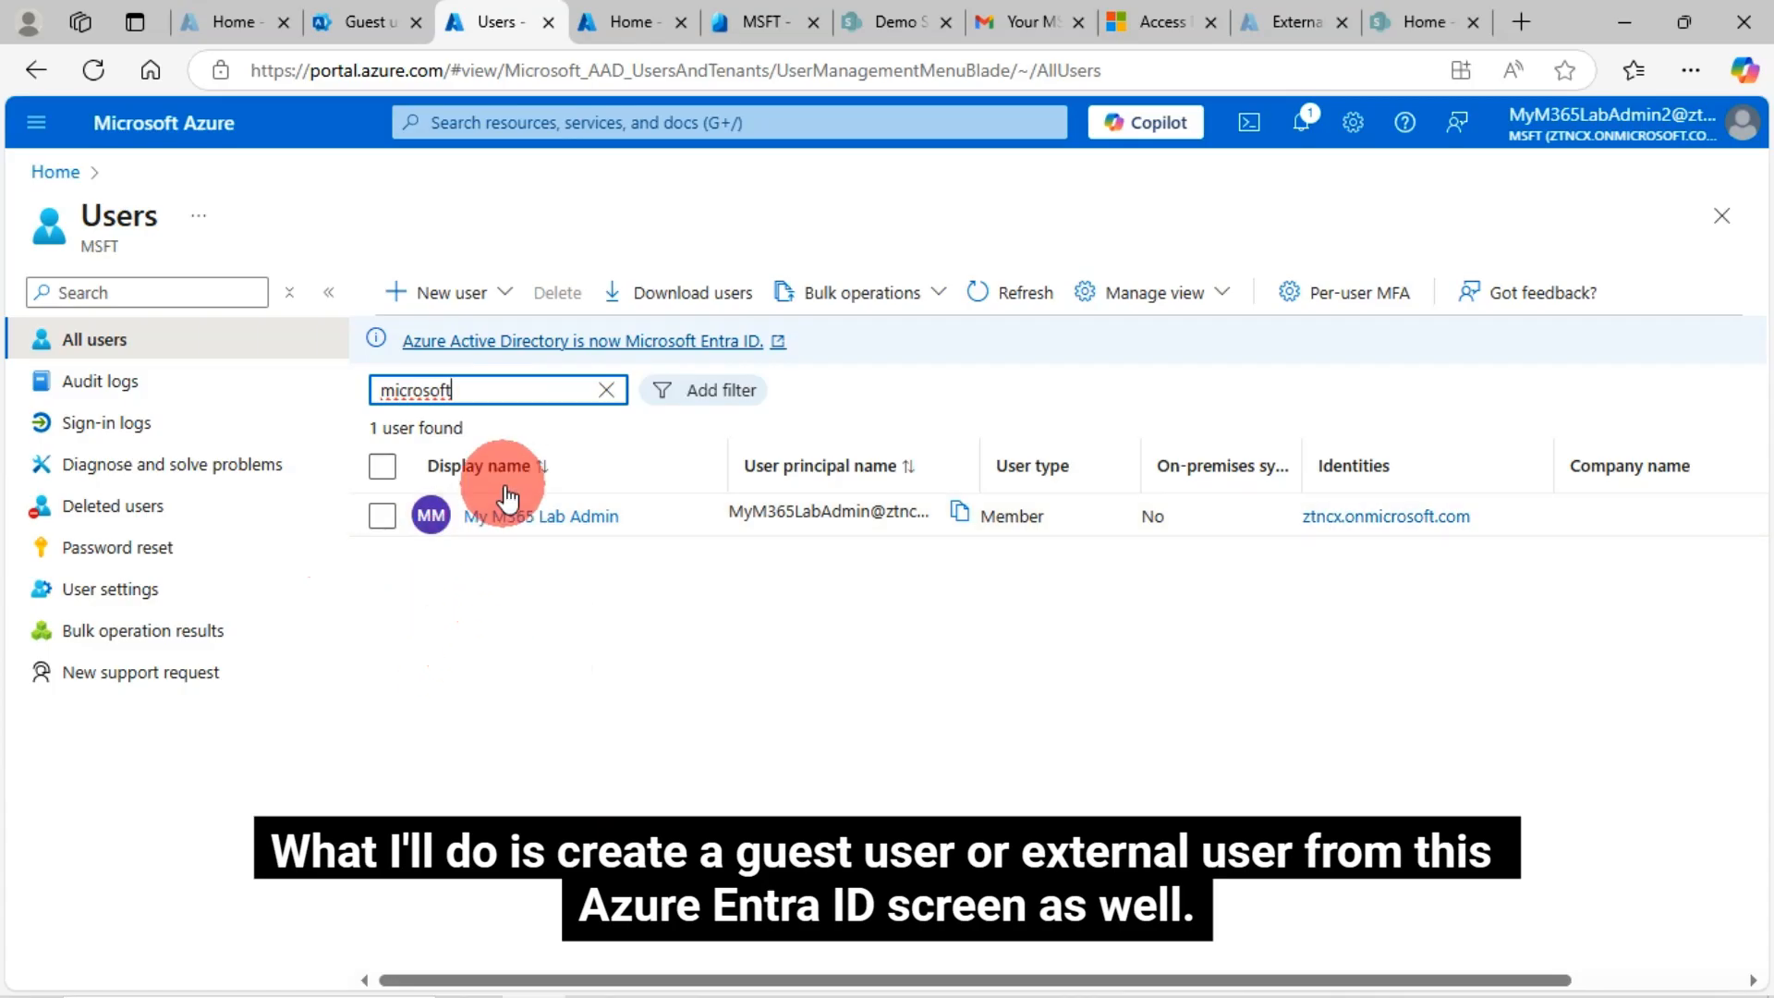
{"action": "left_click_drag", "start_coordinate": [499, 394], "coordinate": [382, 396]}
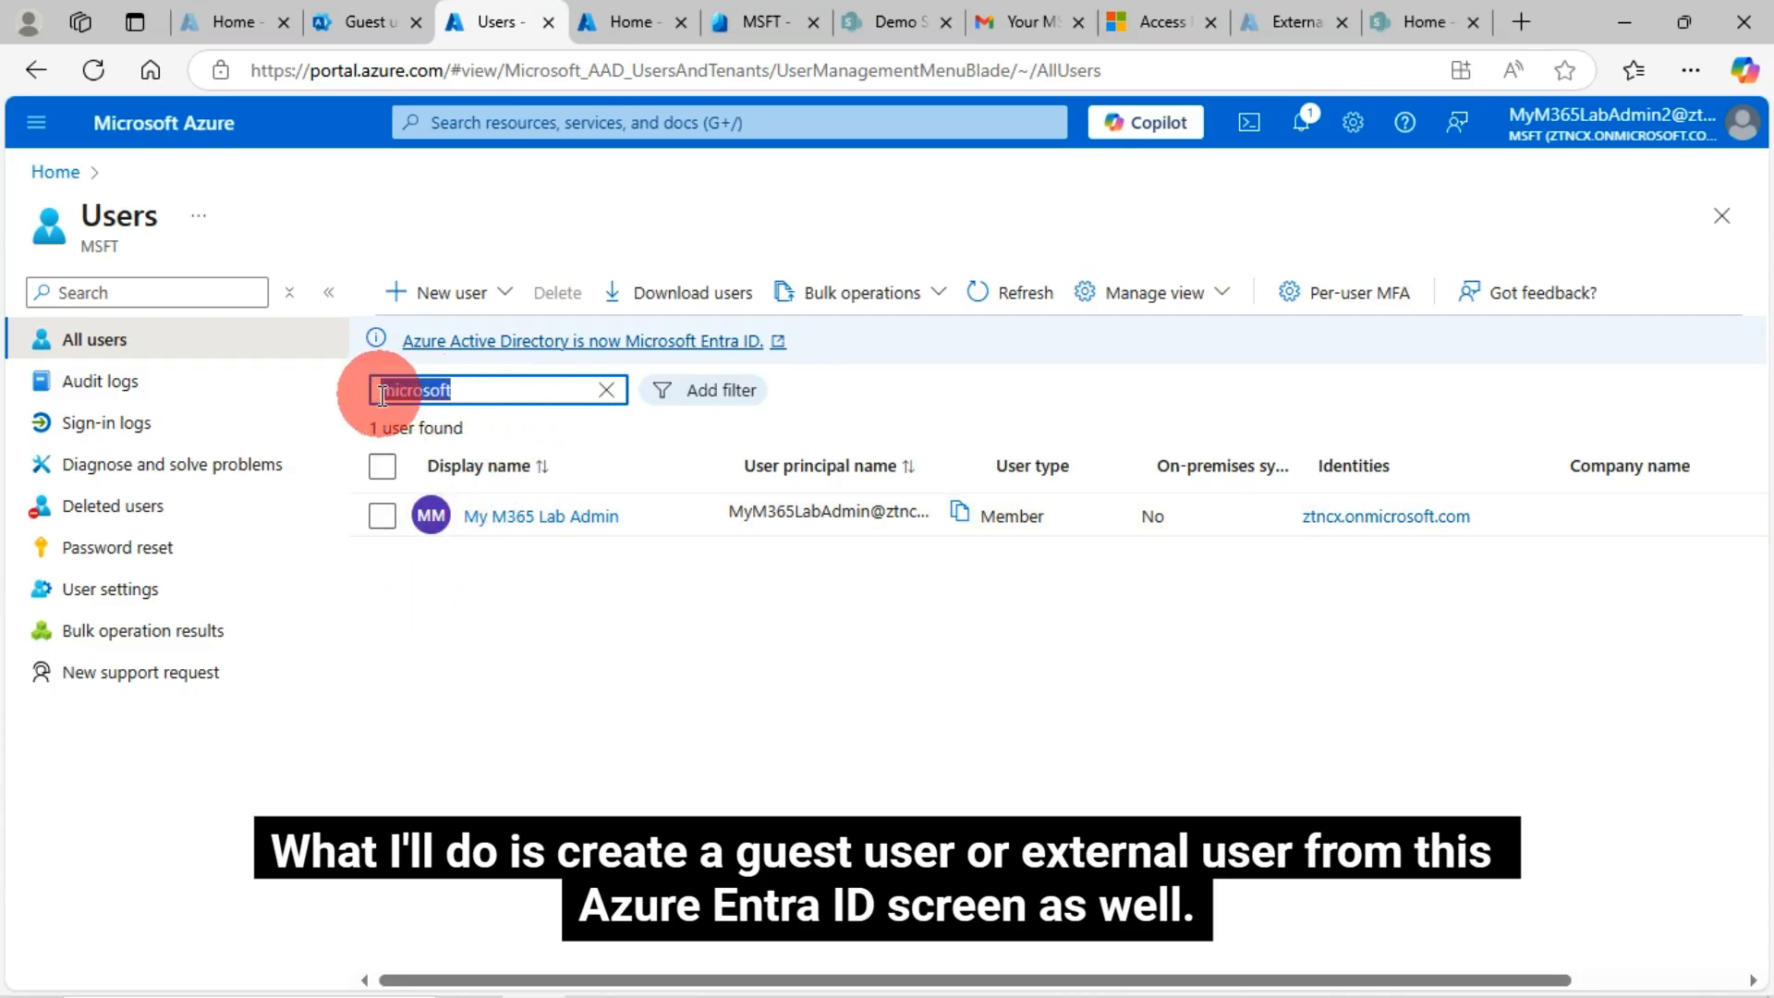
{"action": "key", "text": "BackSpace"}
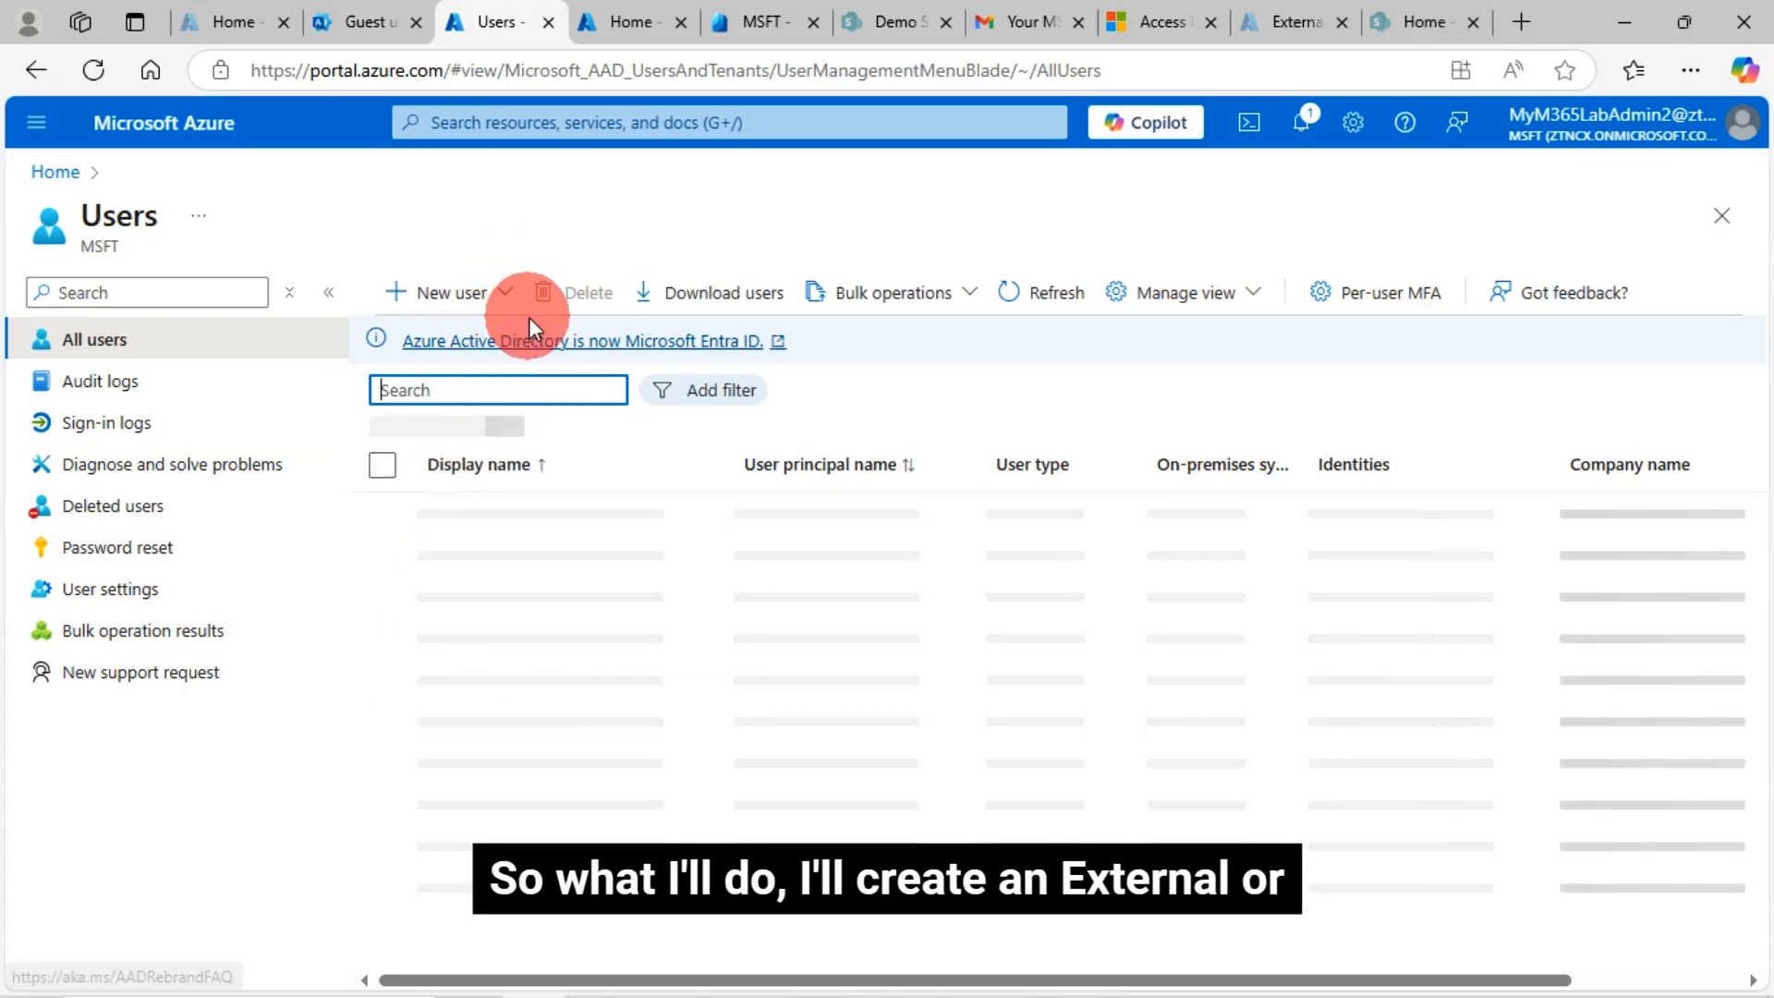
Choose New user > Invite external user
{"action": "left_click", "coordinate": [503, 300]}
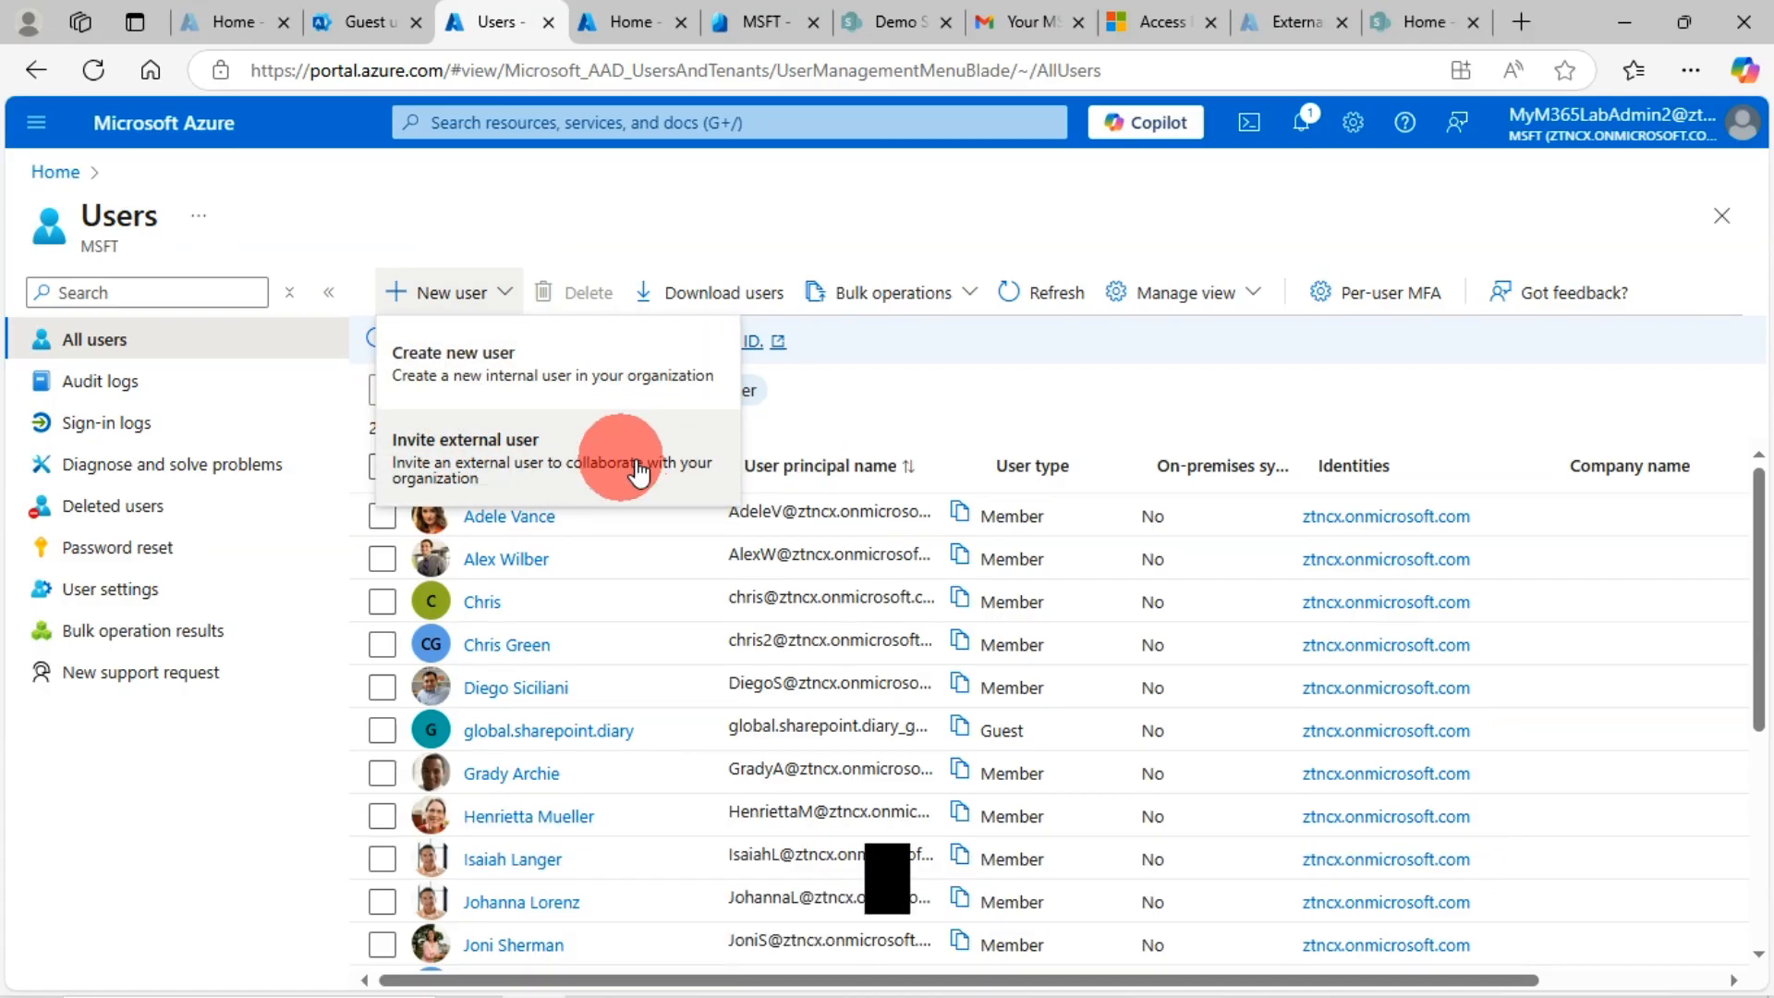
{"action": "left_click", "coordinate": [473, 457]}
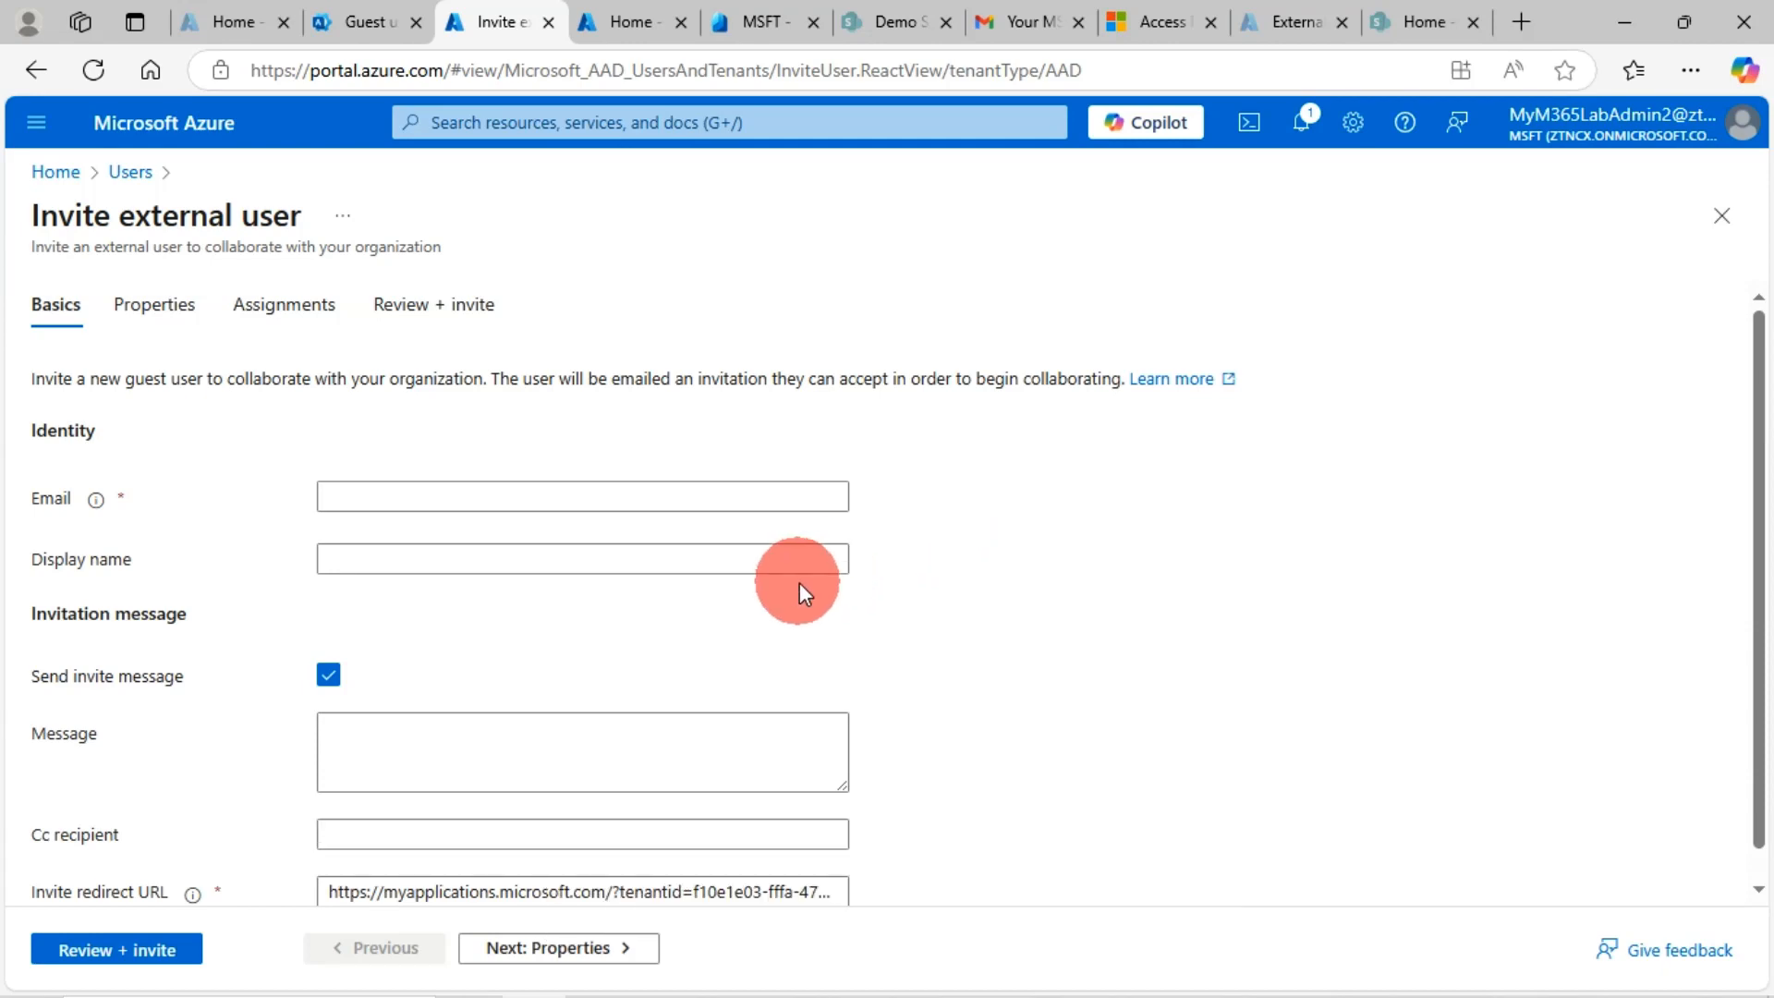
Enter the guest's Gmail address in the Email field on the Basics tab
{"action": "left_click", "coordinate": [394, 495]}
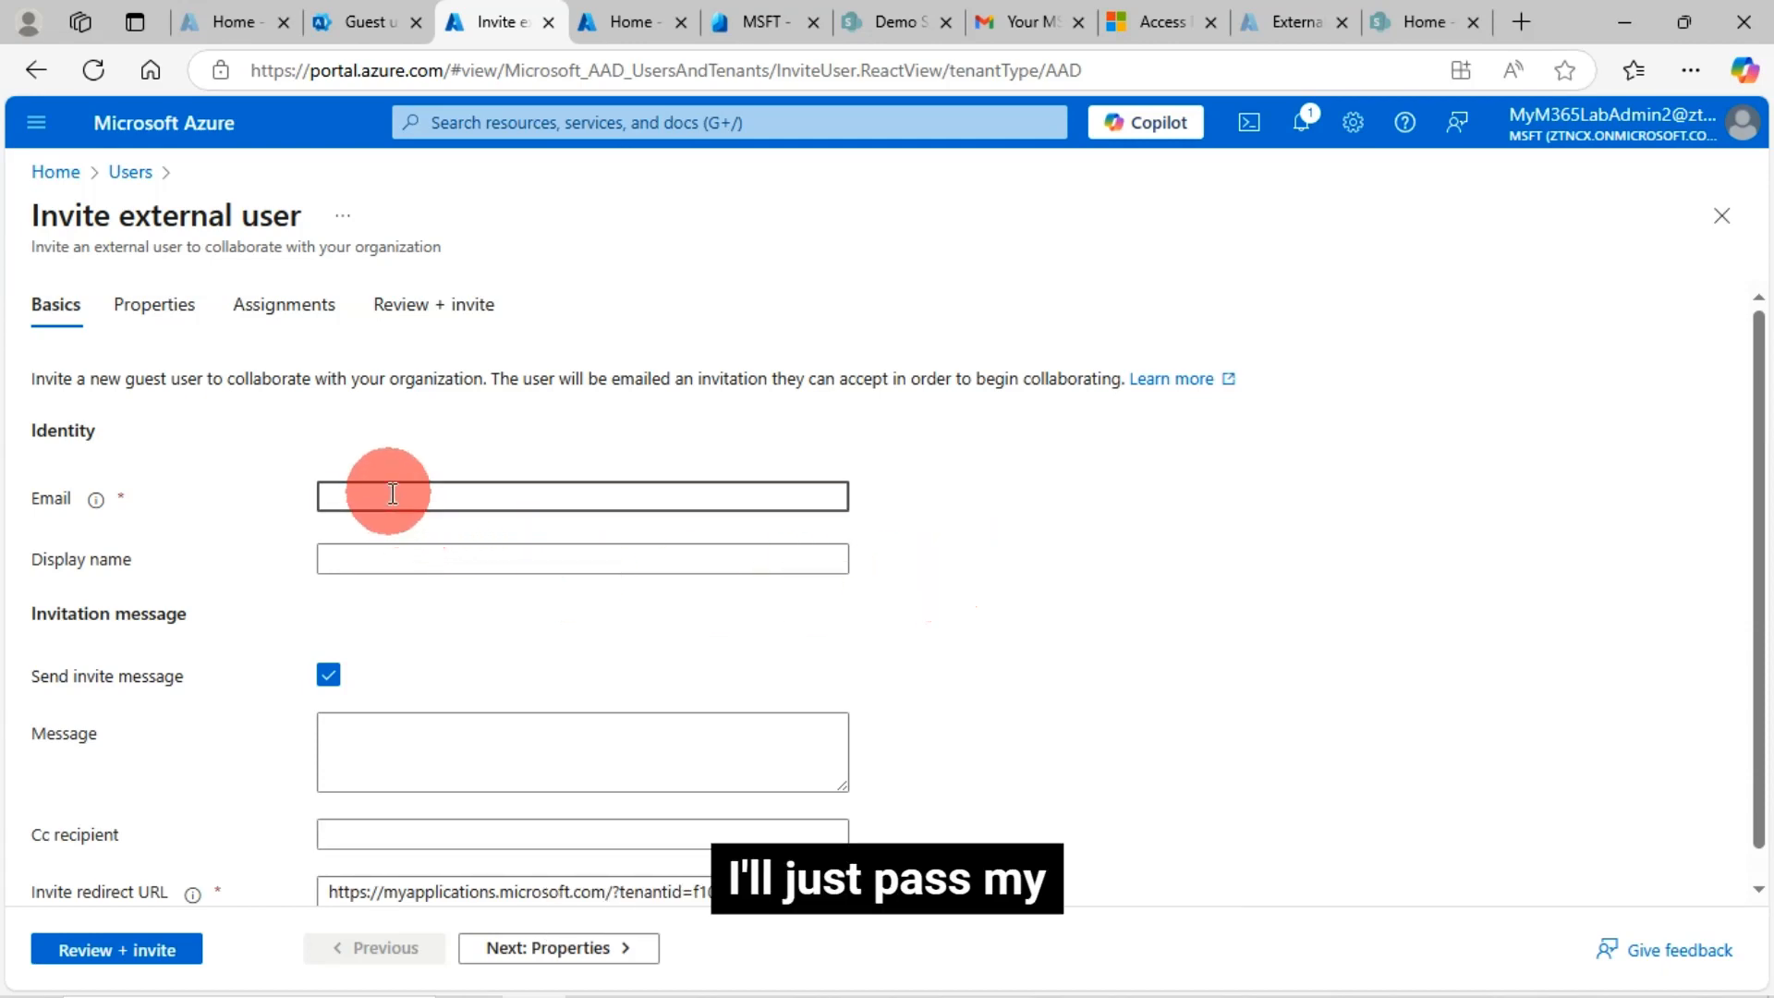
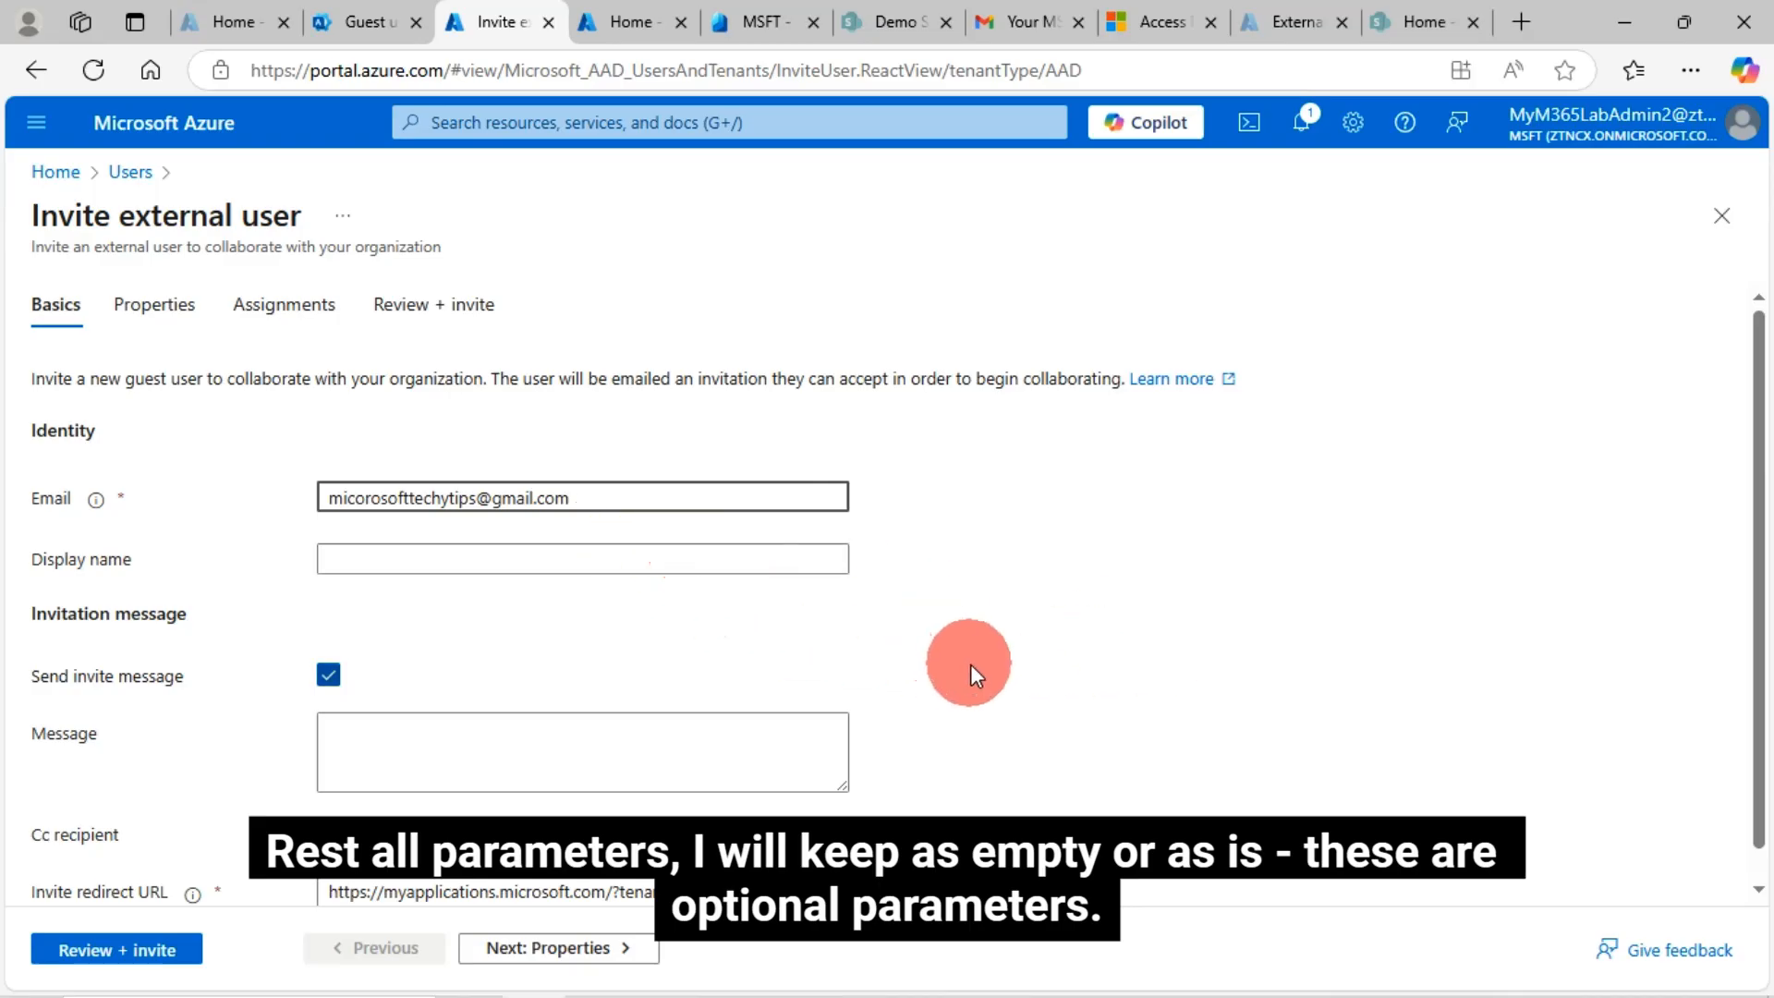
{"action": "scroll", "coordinate": [971, 673], "scroll_direction": "down", "scroll_amount": 1}
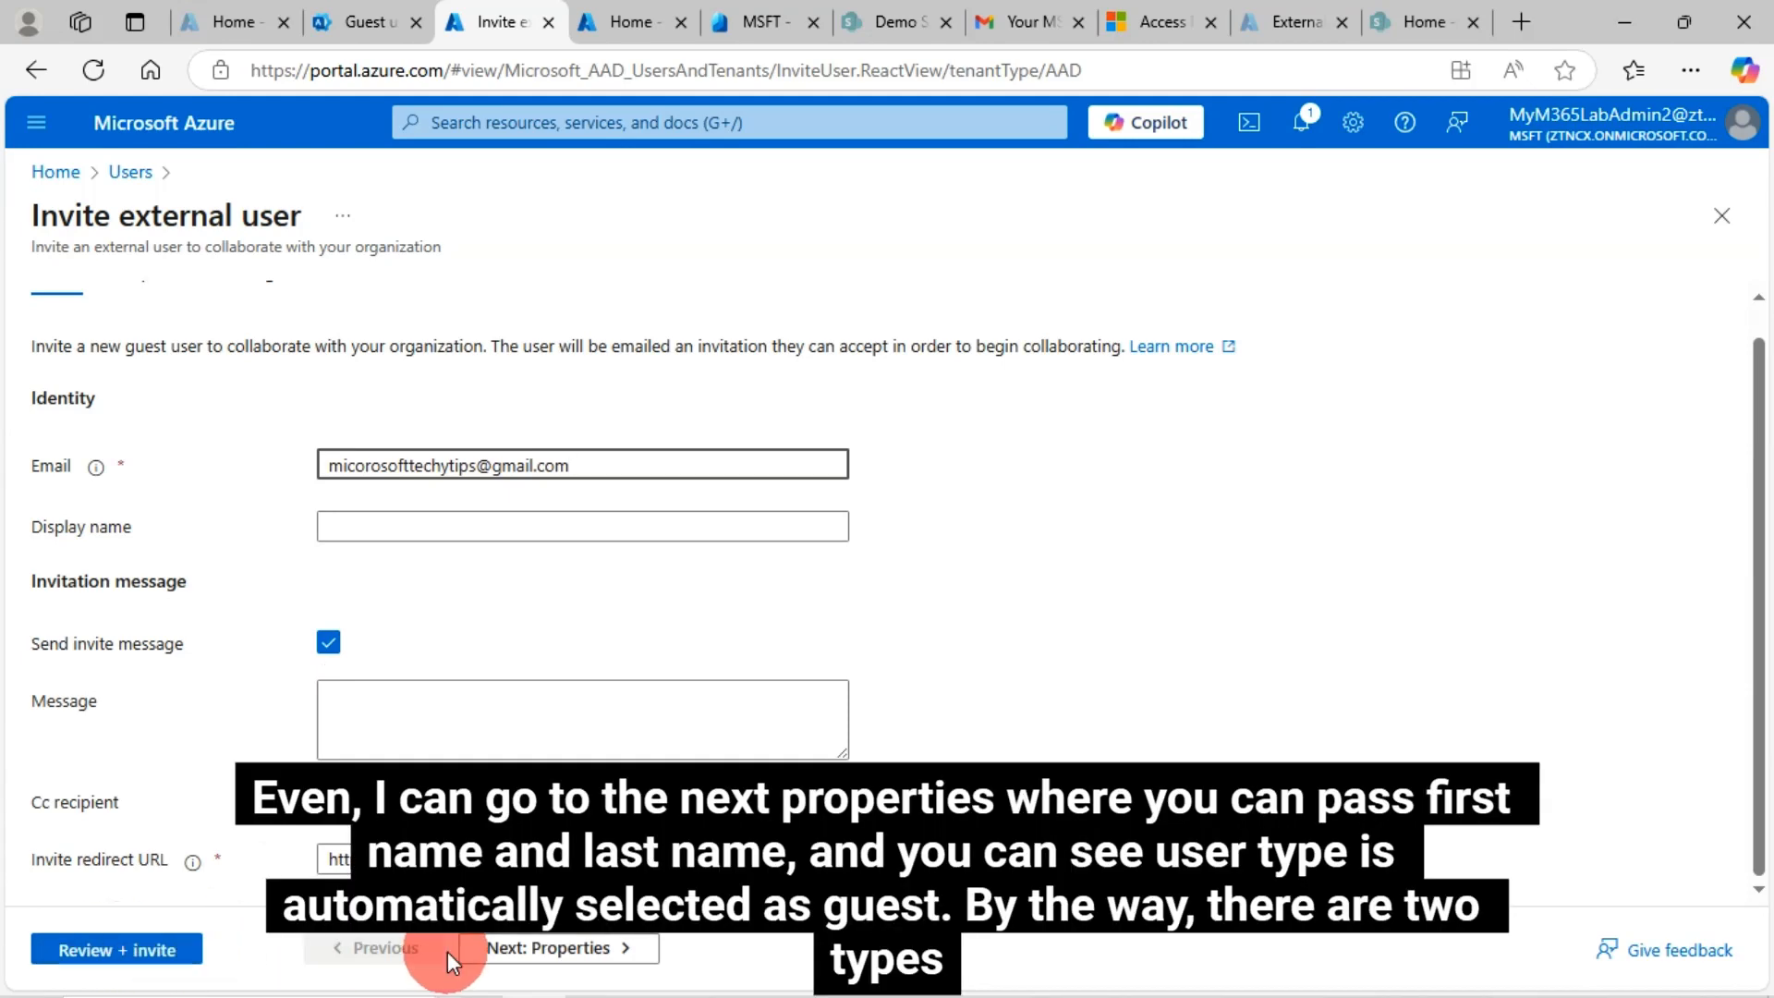
Step through Properties, keeping user type Guest, and Assignments to reach Review + invite
{"action": "left_click", "coordinate": [593, 952]}
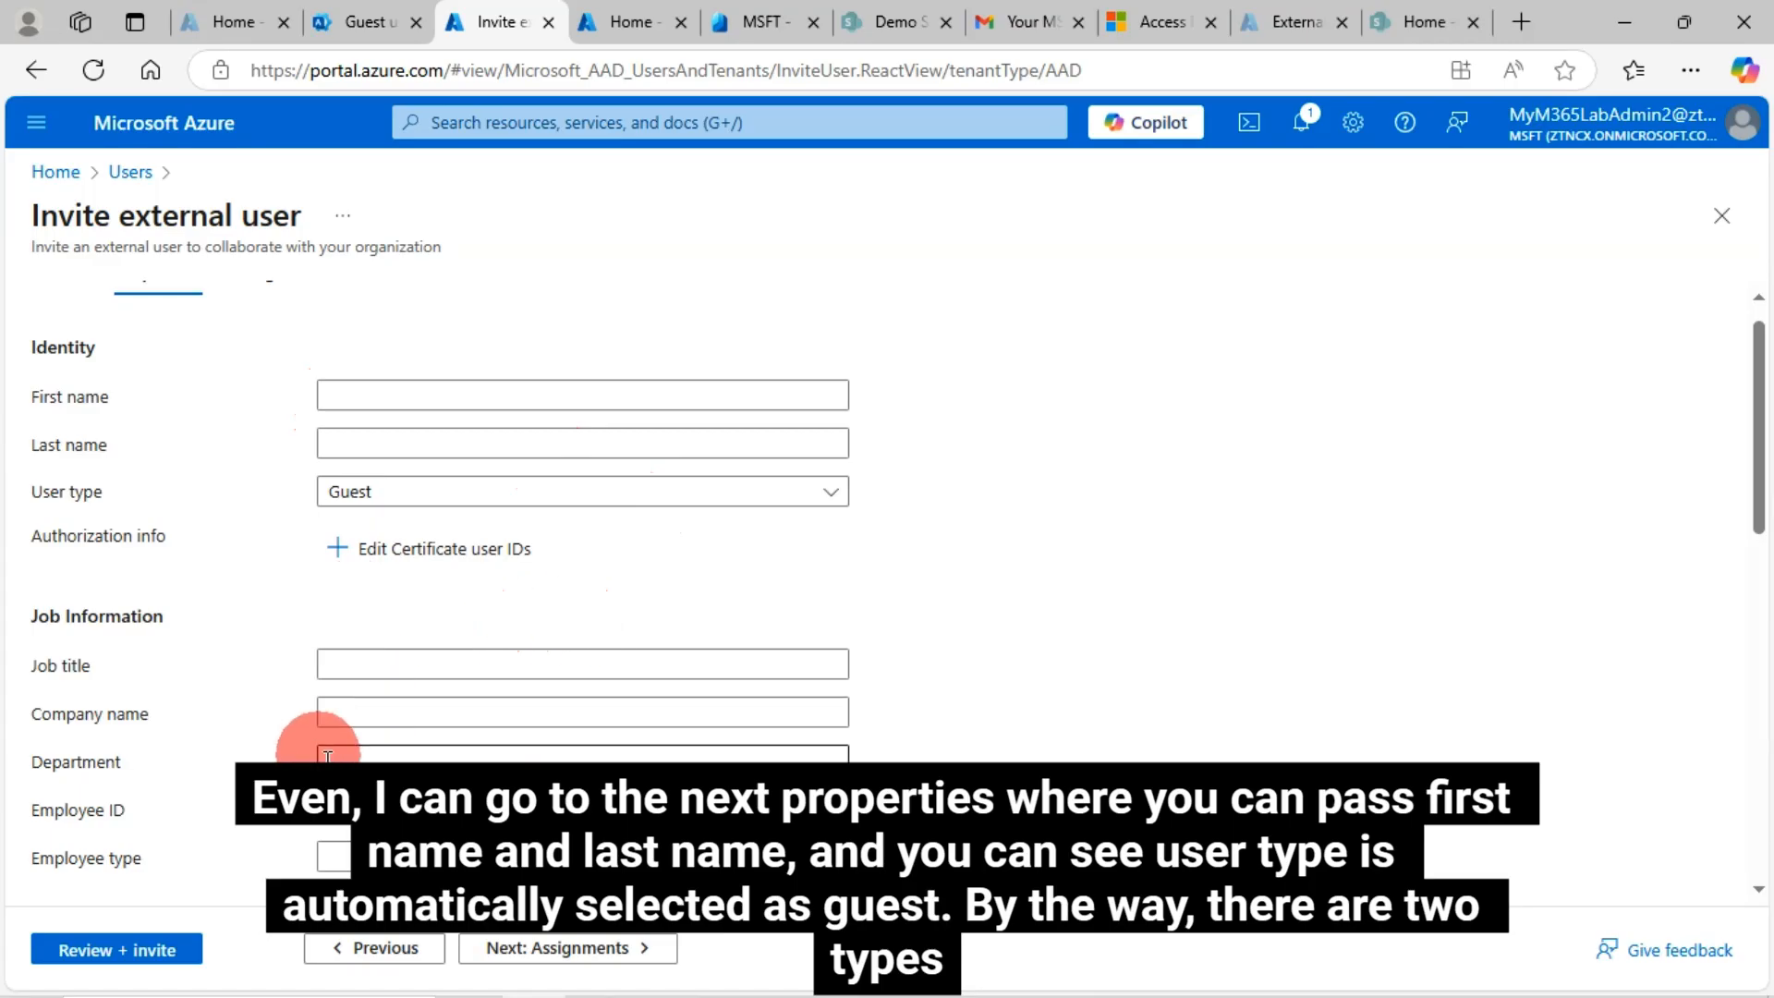
{"action": "left_click", "coordinate": [832, 499]}
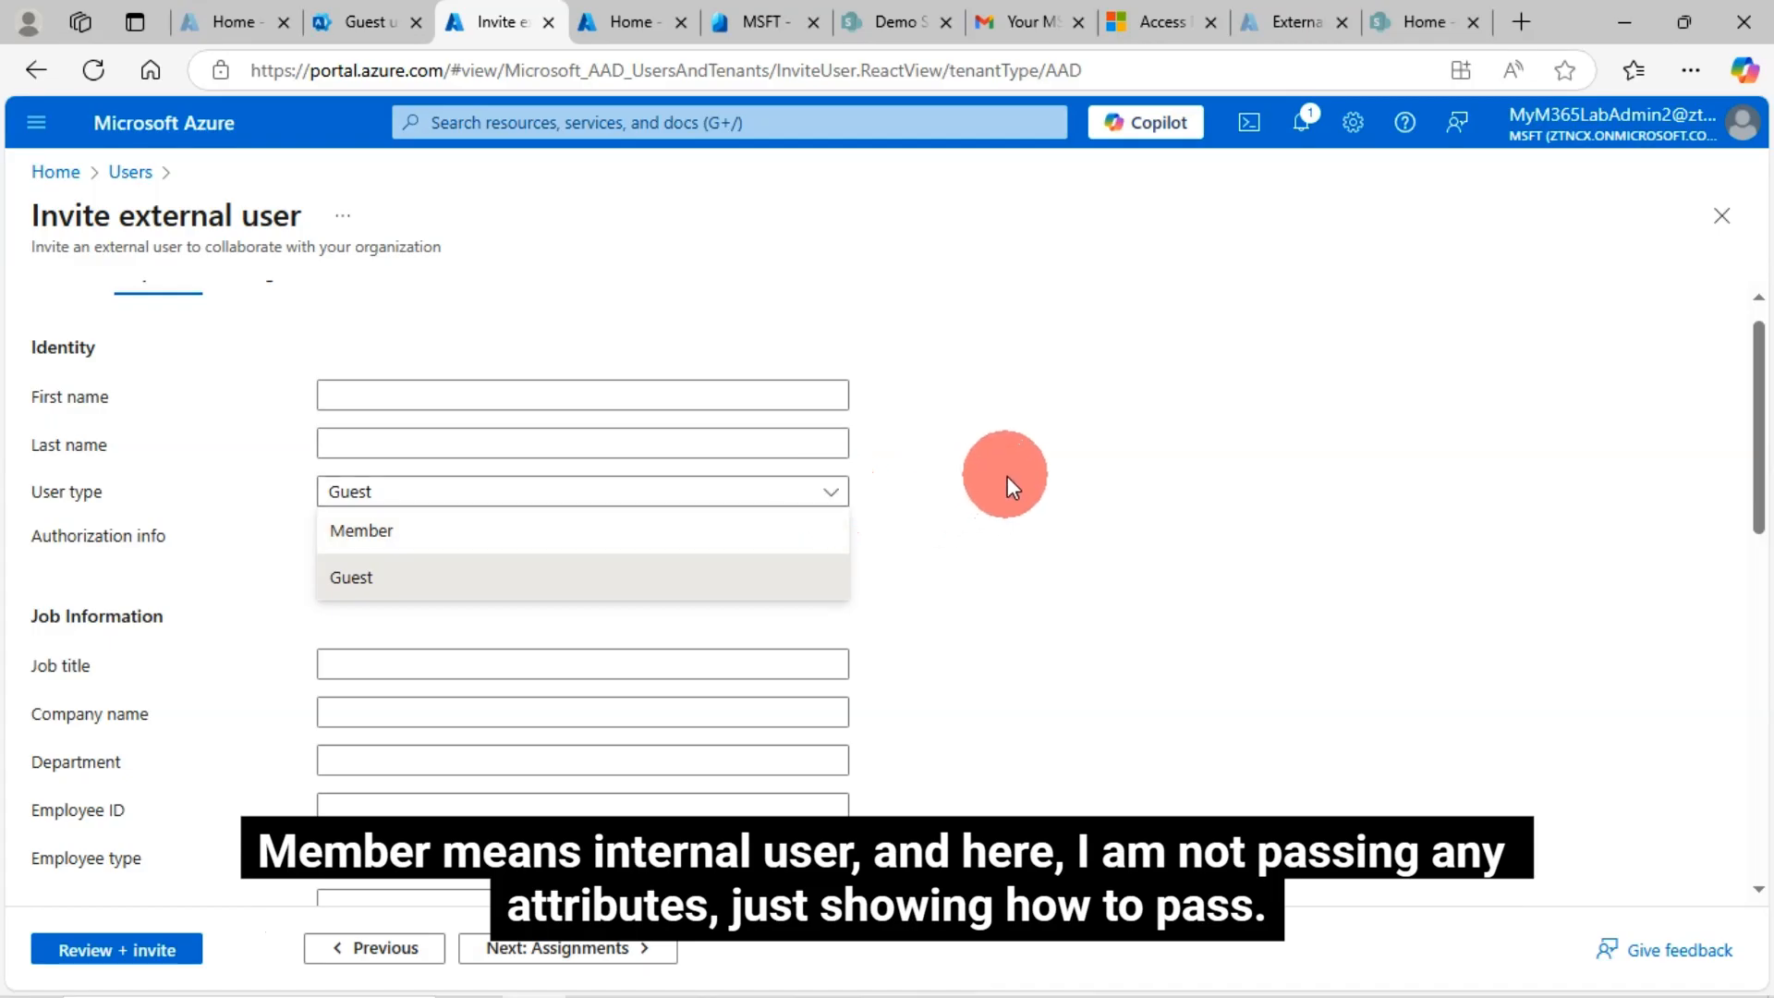
{"action": "left_click", "coordinate": [1000, 481]}
{"action": "scroll", "coordinate": [507, 693], "scroll_direction": "down", "scroll_amount": 5}
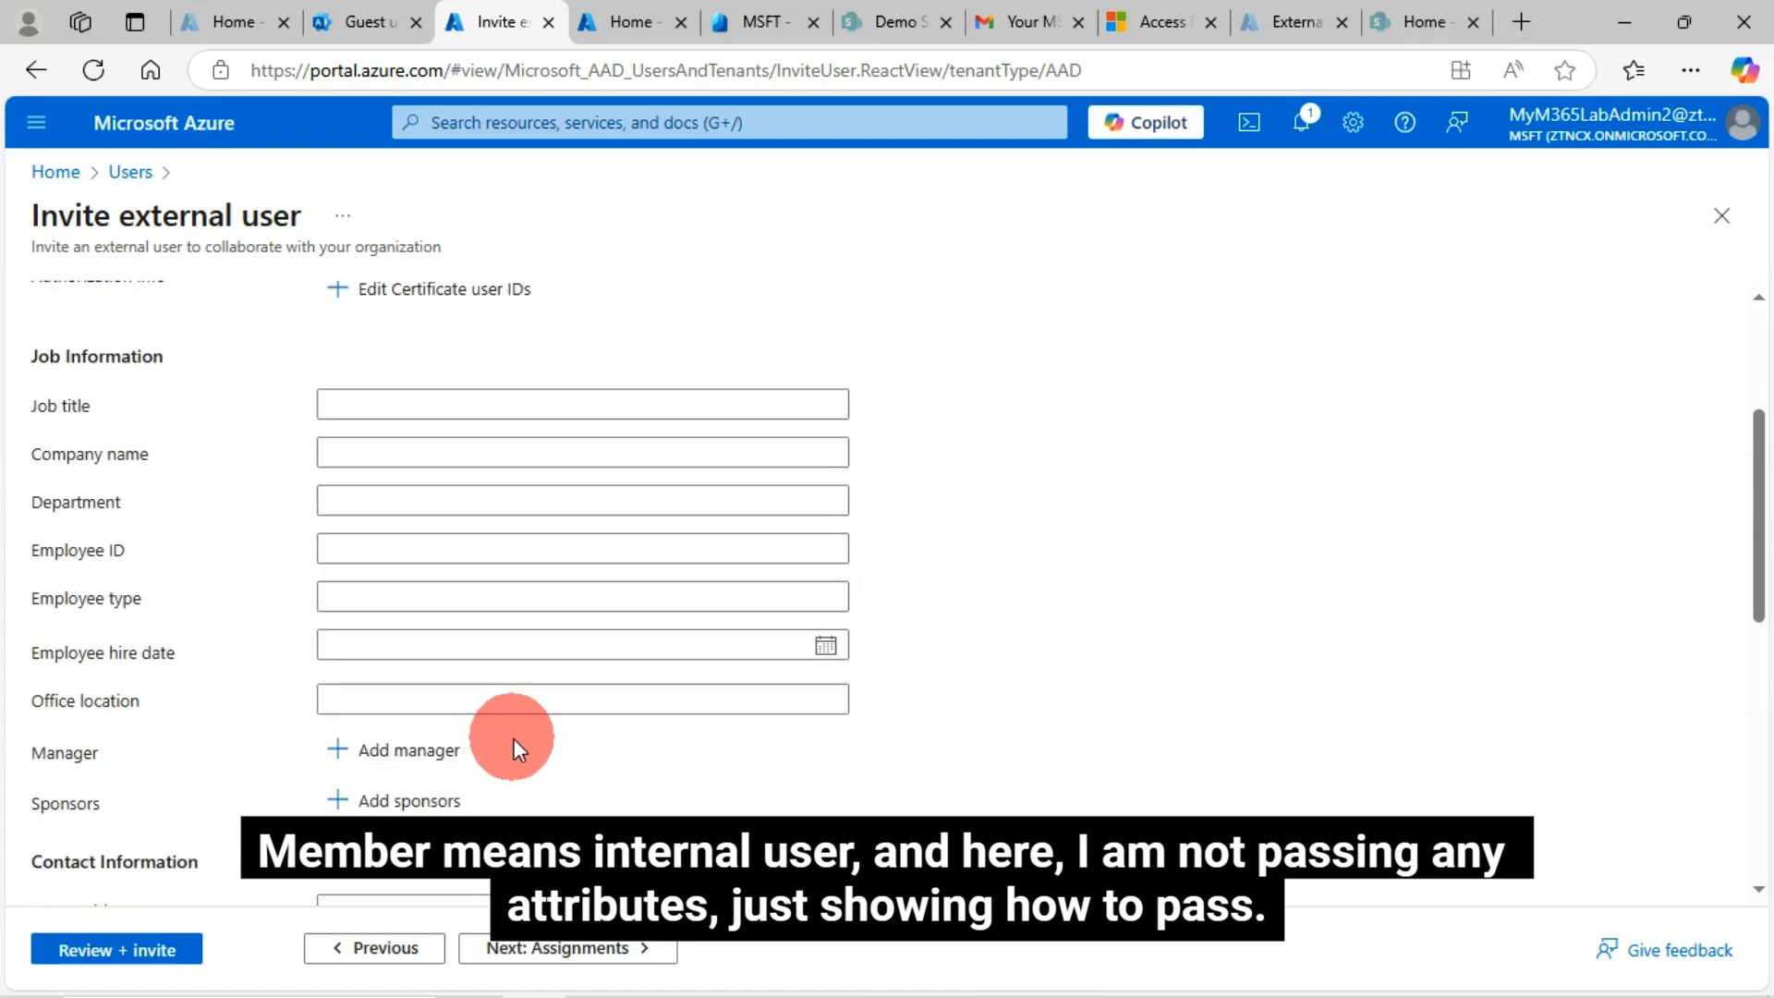
{"action": "scroll", "coordinate": [498, 749], "scroll_direction": "down", "scroll_amount": 5}
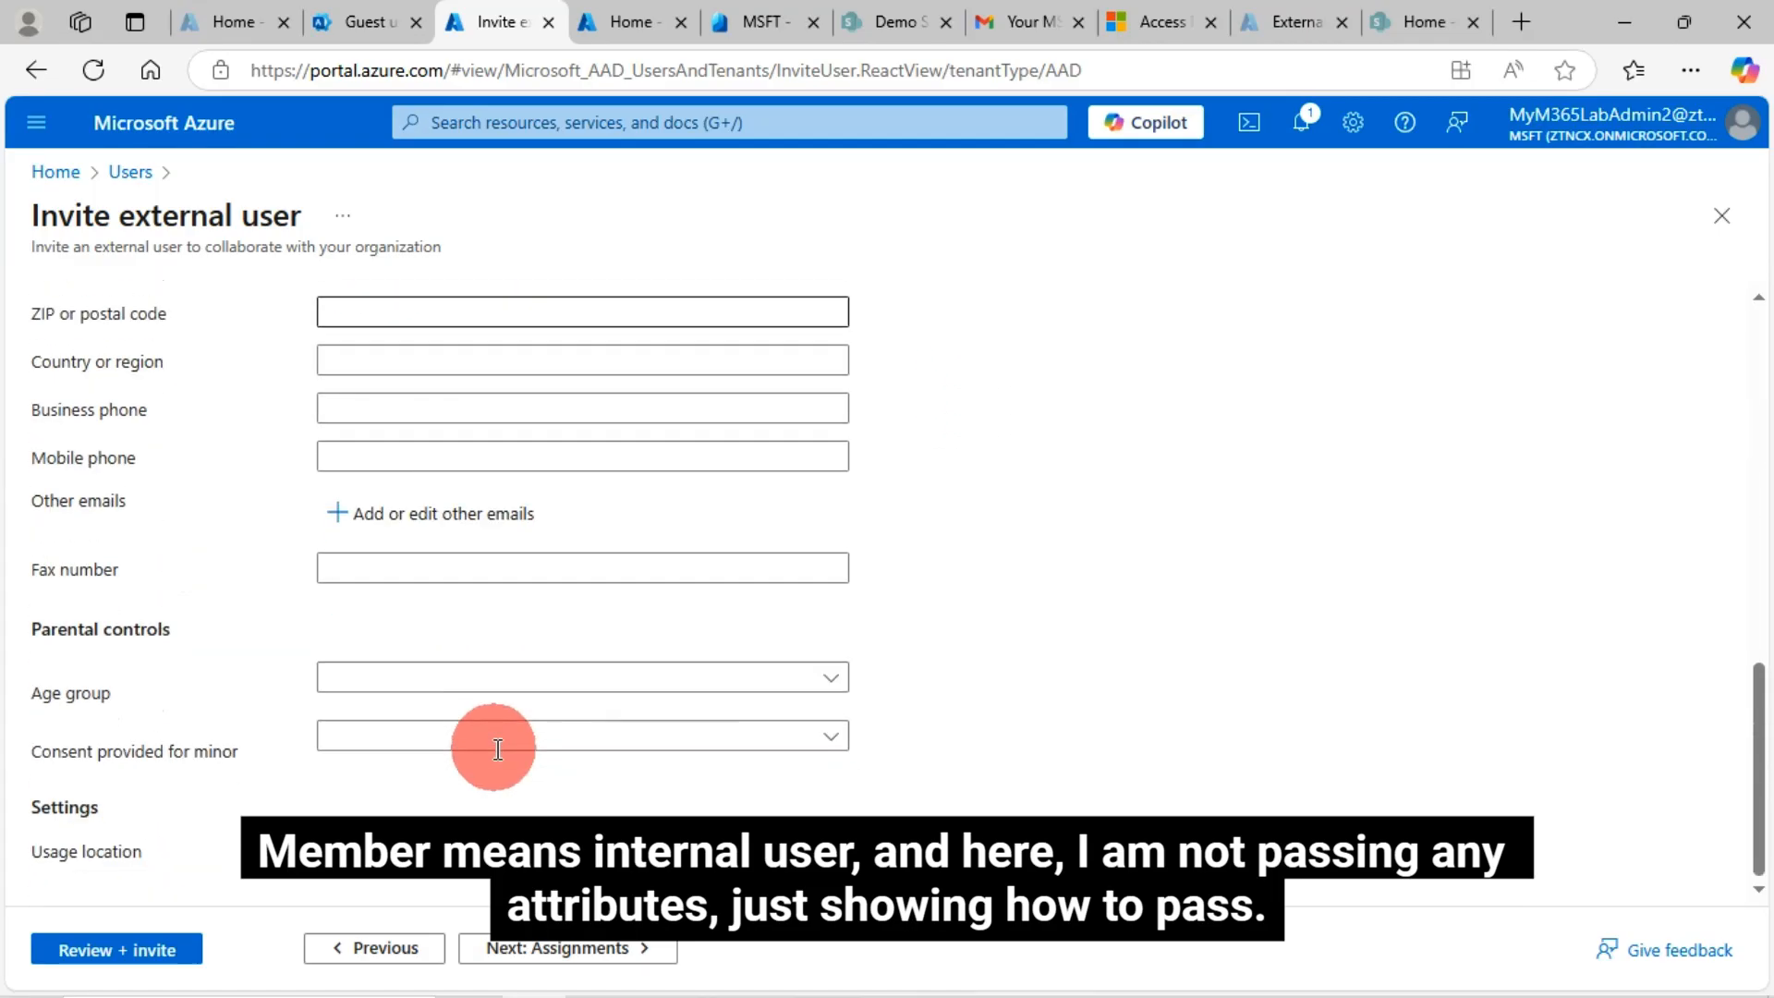
{"action": "scroll", "coordinate": [497, 749], "scroll_direction": "up", "scroll_amount": 7}
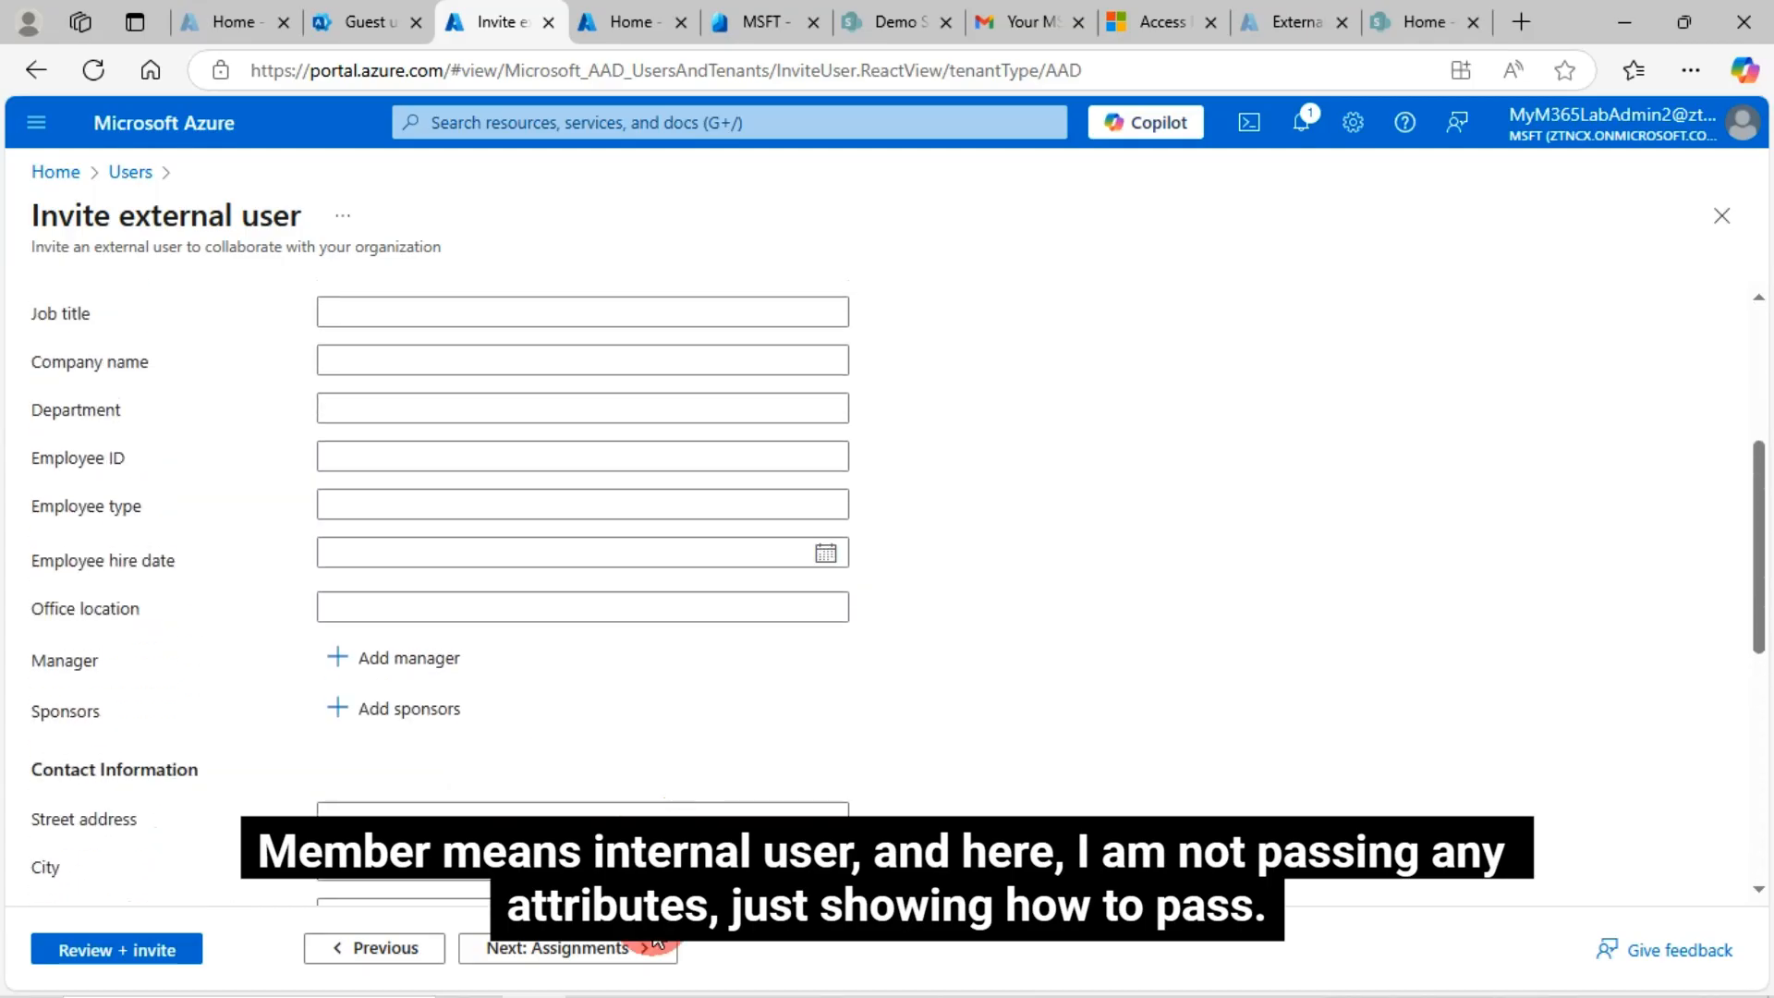
{"action": "left_click", "coordinate": [655, 944]}
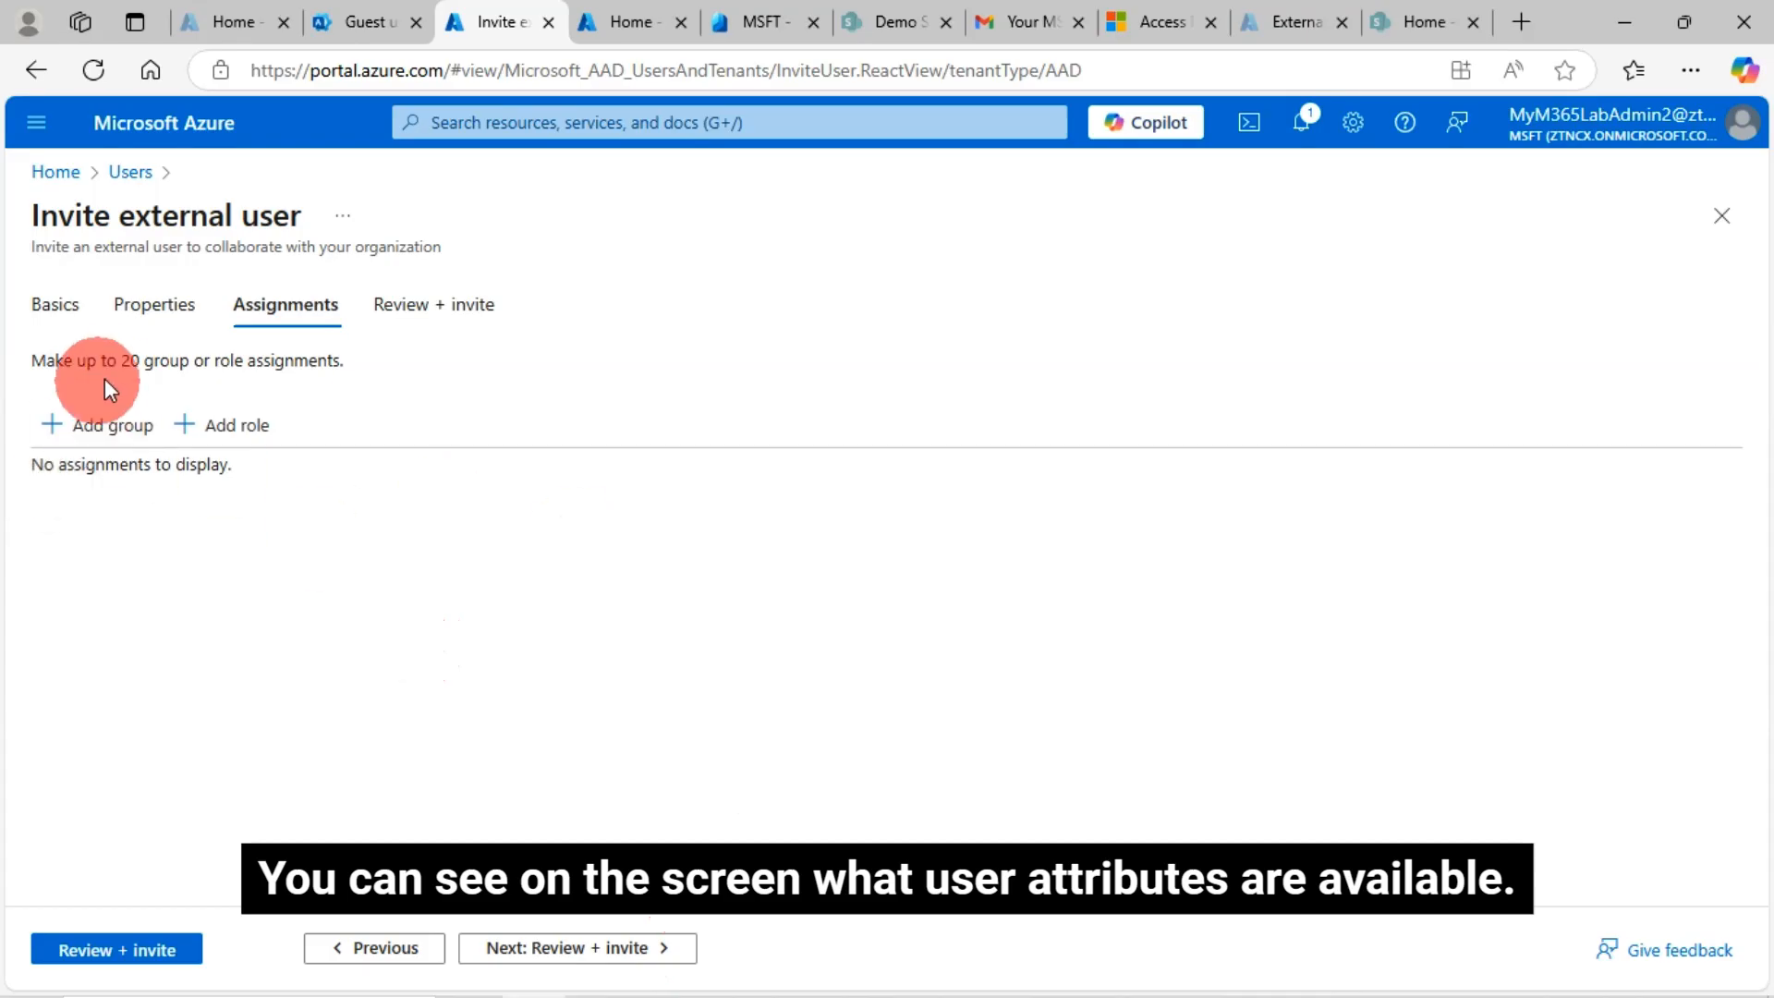
{"action": "left_click", "coordinate": [635, 950]}
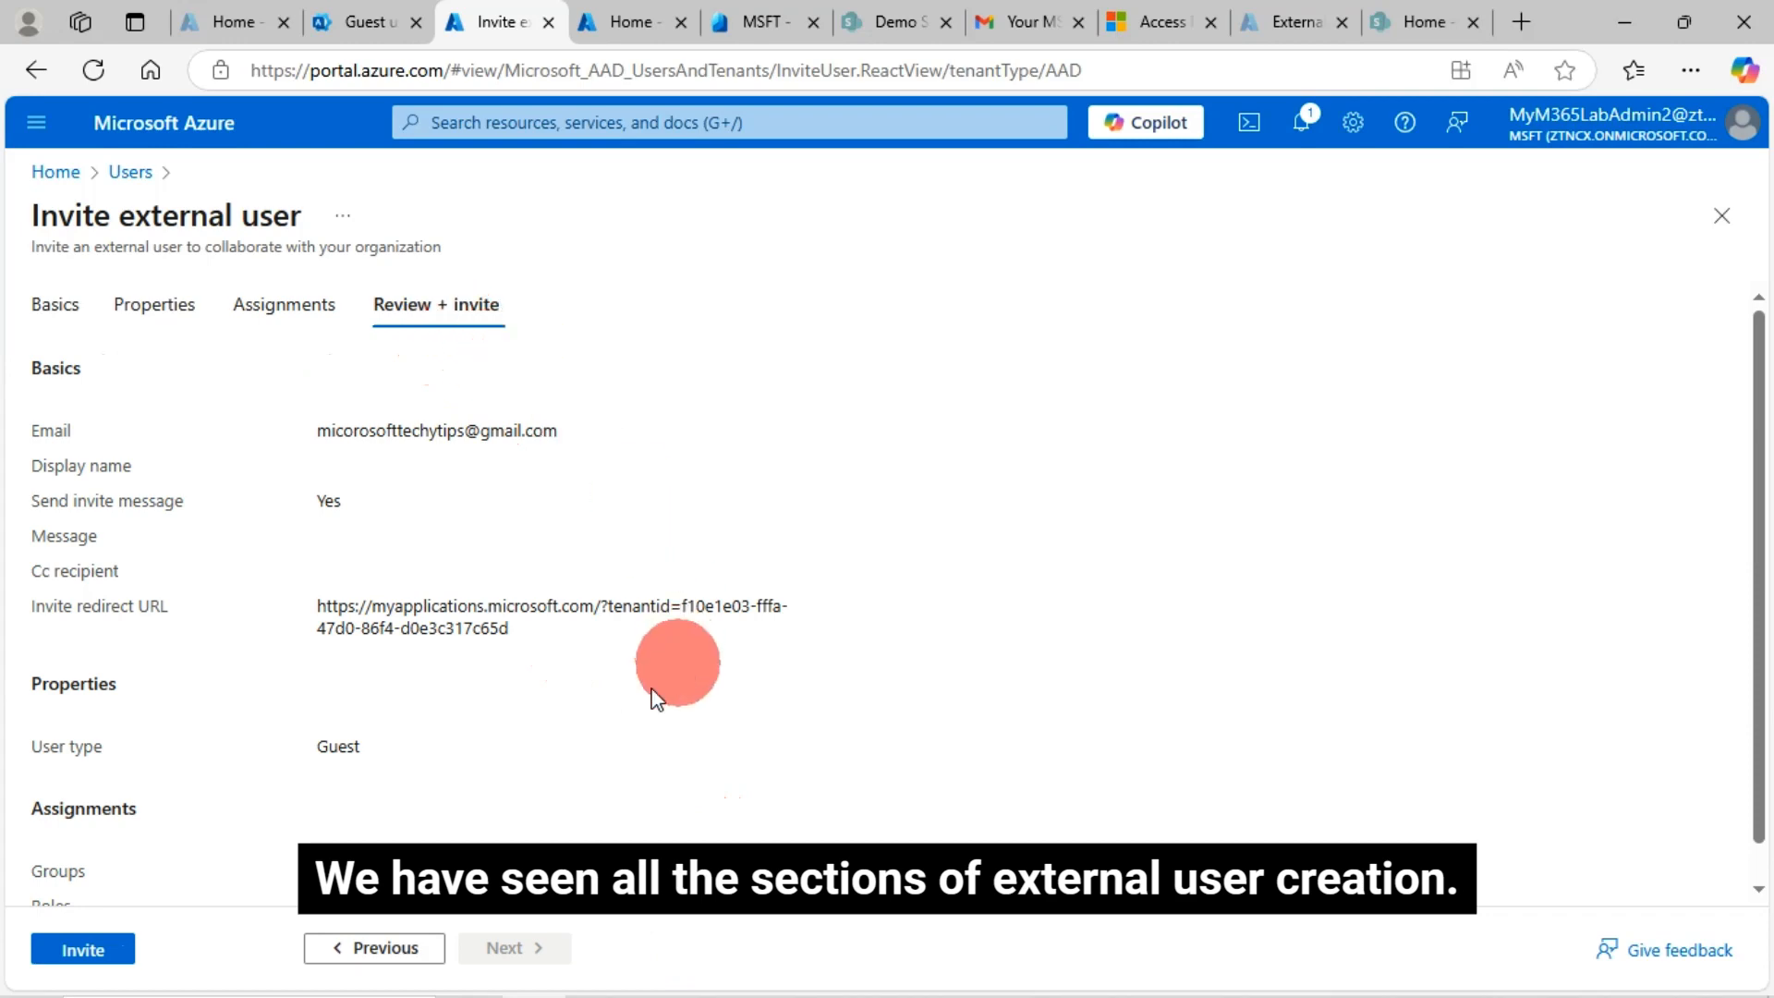
Send the guest invitation from the Review + invite tab
{"action": "scroll", "coordinate": [655, 698], "scroll_direction": "down", "scroll_amount": 1}
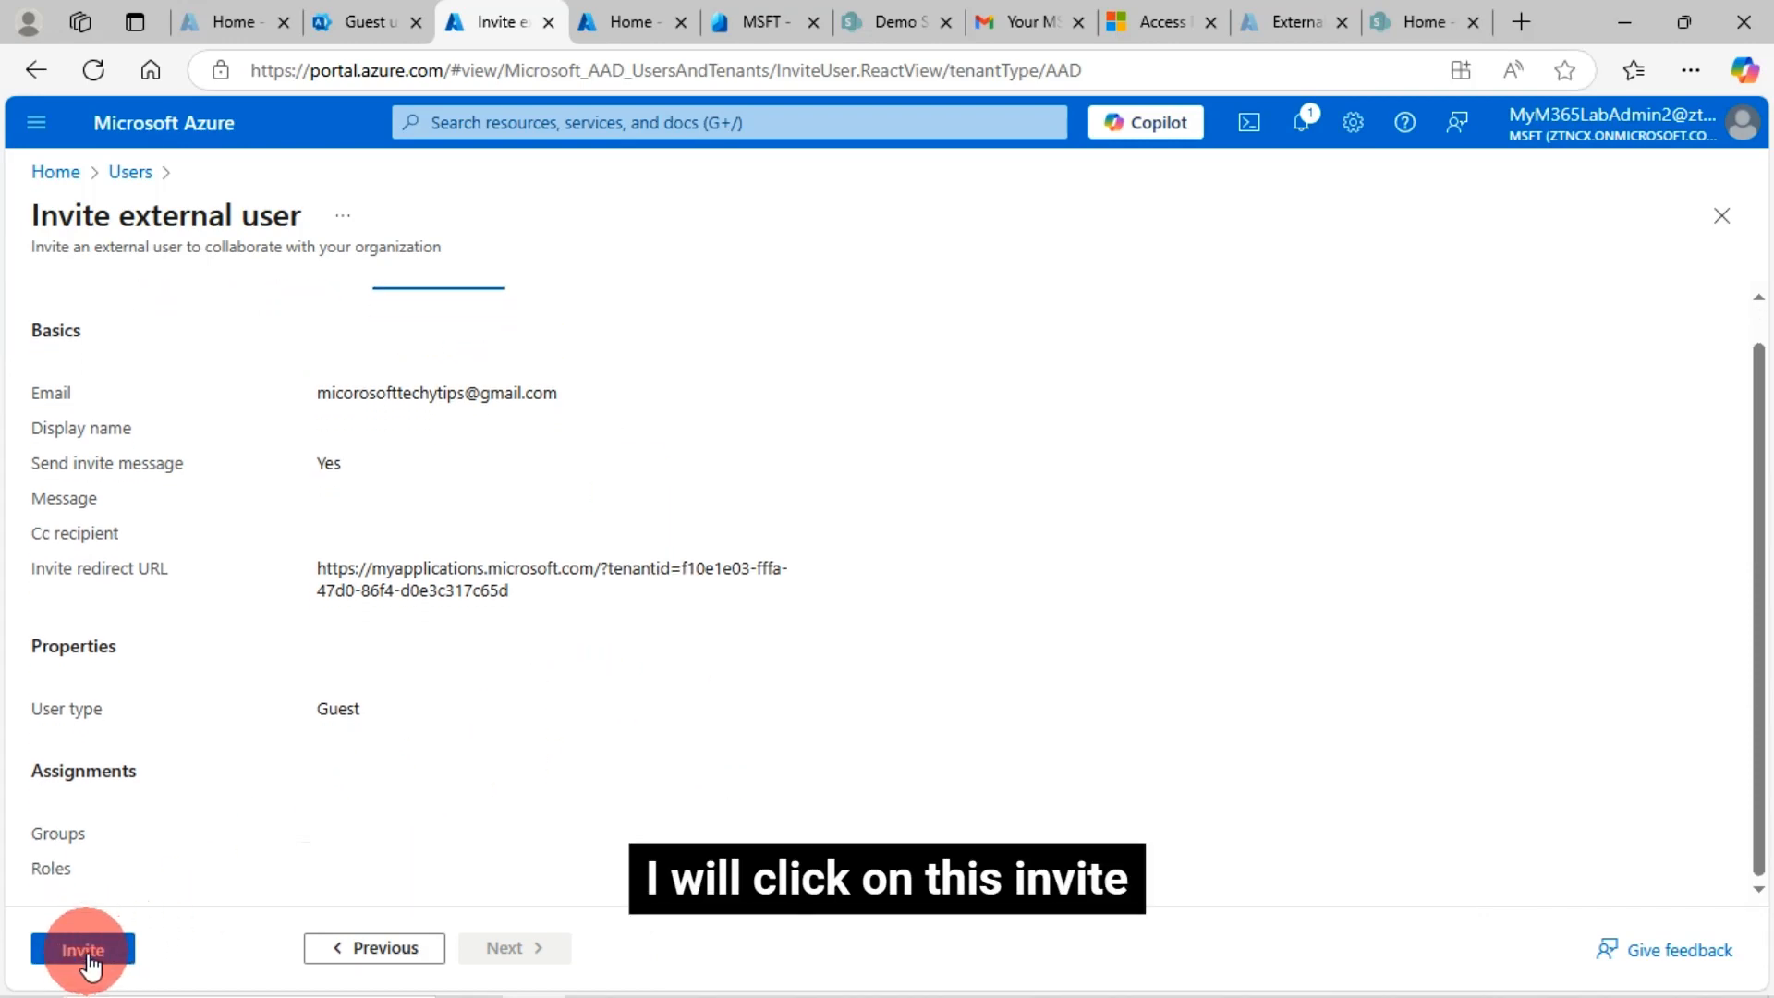
{"action": "left_click", "coordinate": [86, 952]}
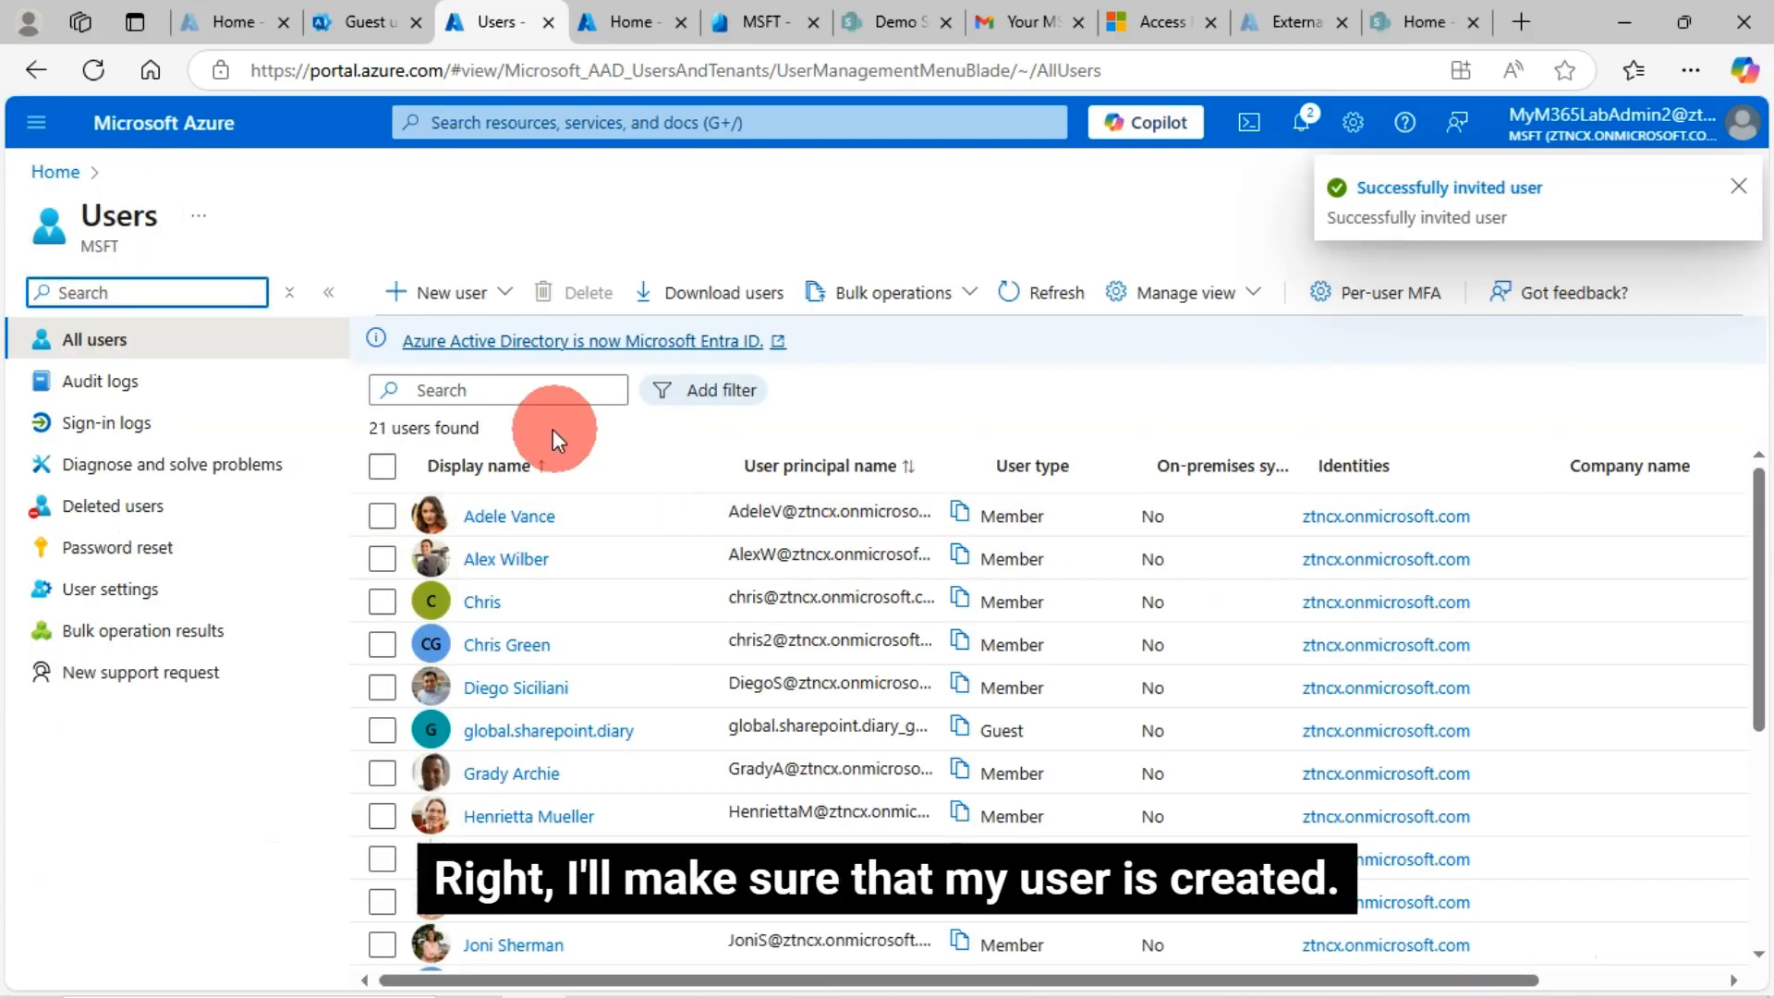
Edit the user search to look for the guest, then clear it and refresh with F5
{"action": "left_click", "coordinate": [512, 392]}
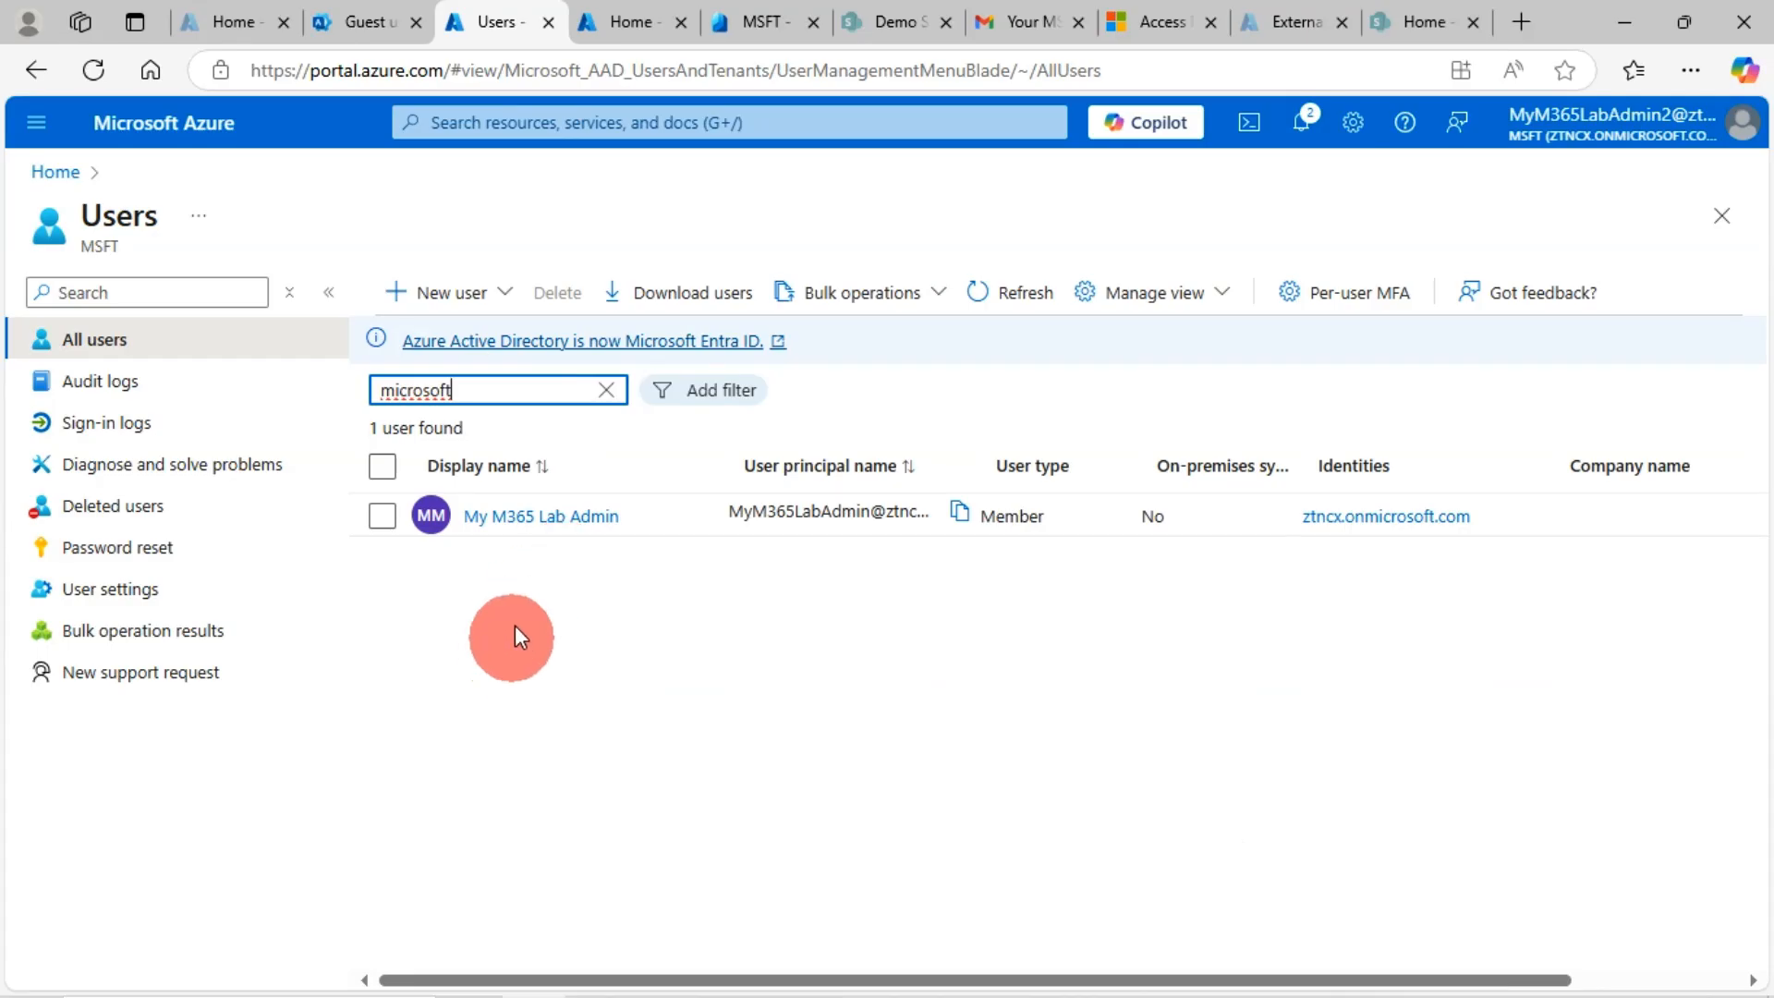
{"action": "key", "text": "BackSpace"}
{"action": "key", "text": "BackSpace"}
{"action": "key", "text": "BackSpace"}
{"action": "key", "text": "BackSpace"}
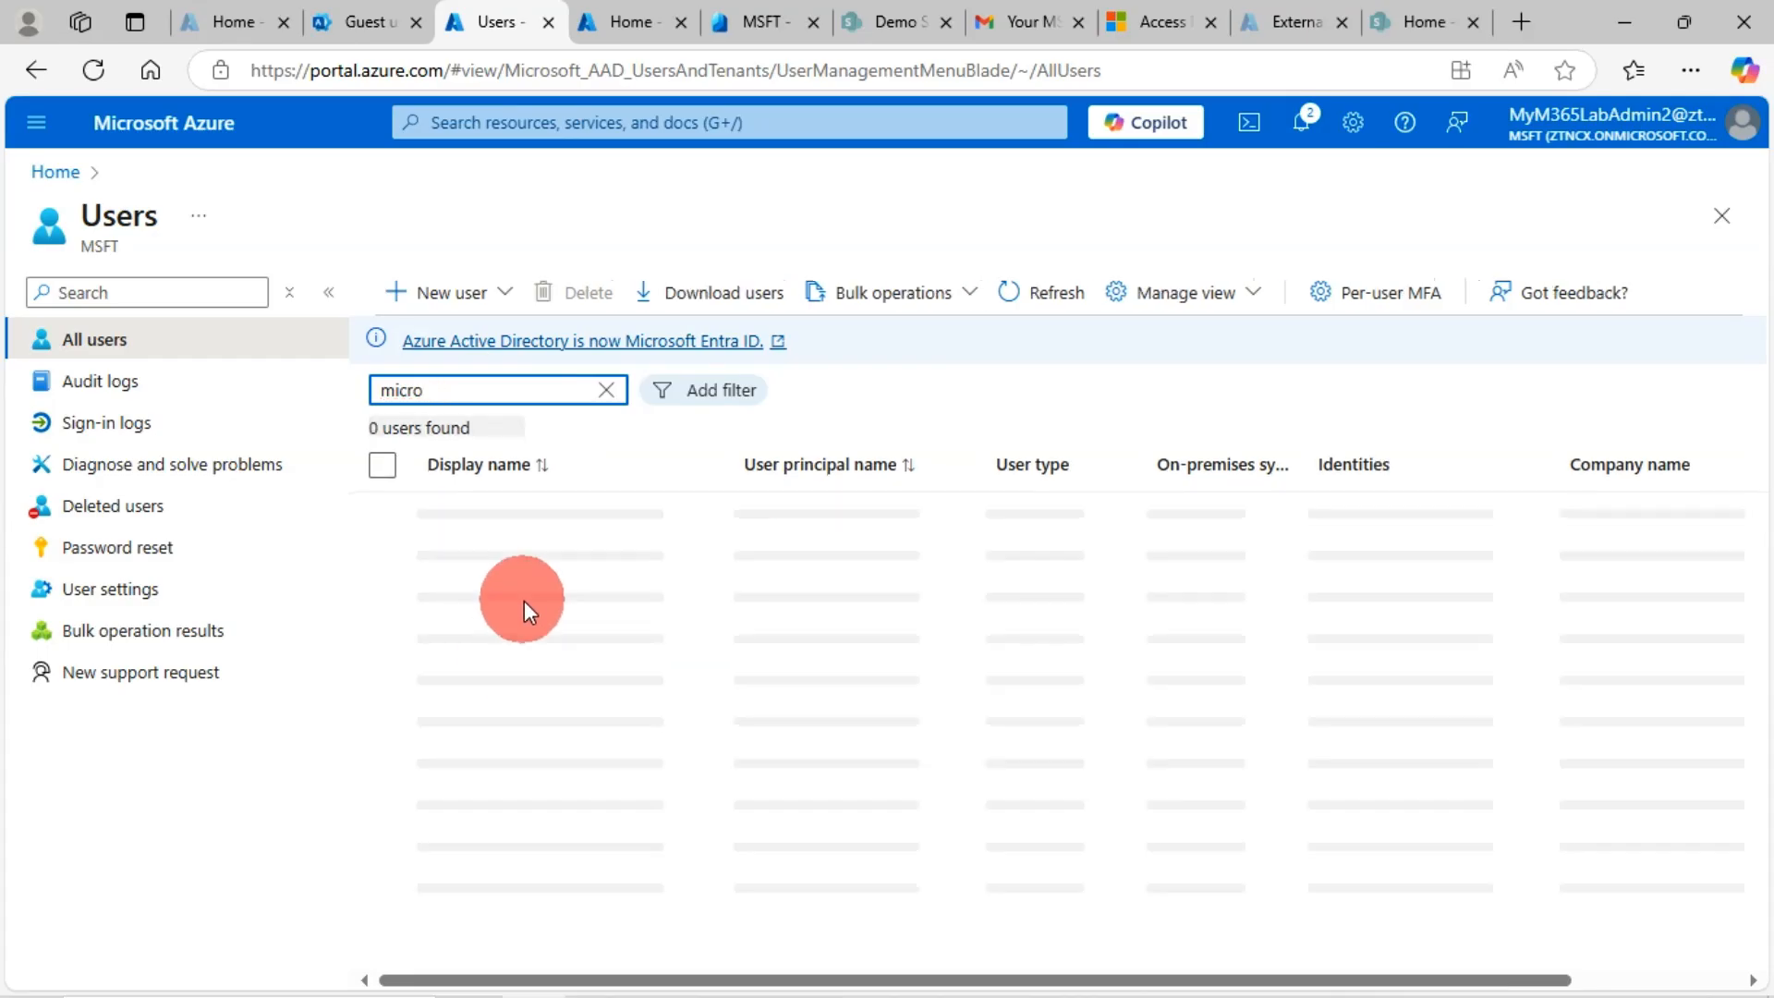
{"action": "type", "text": "softtechy"}
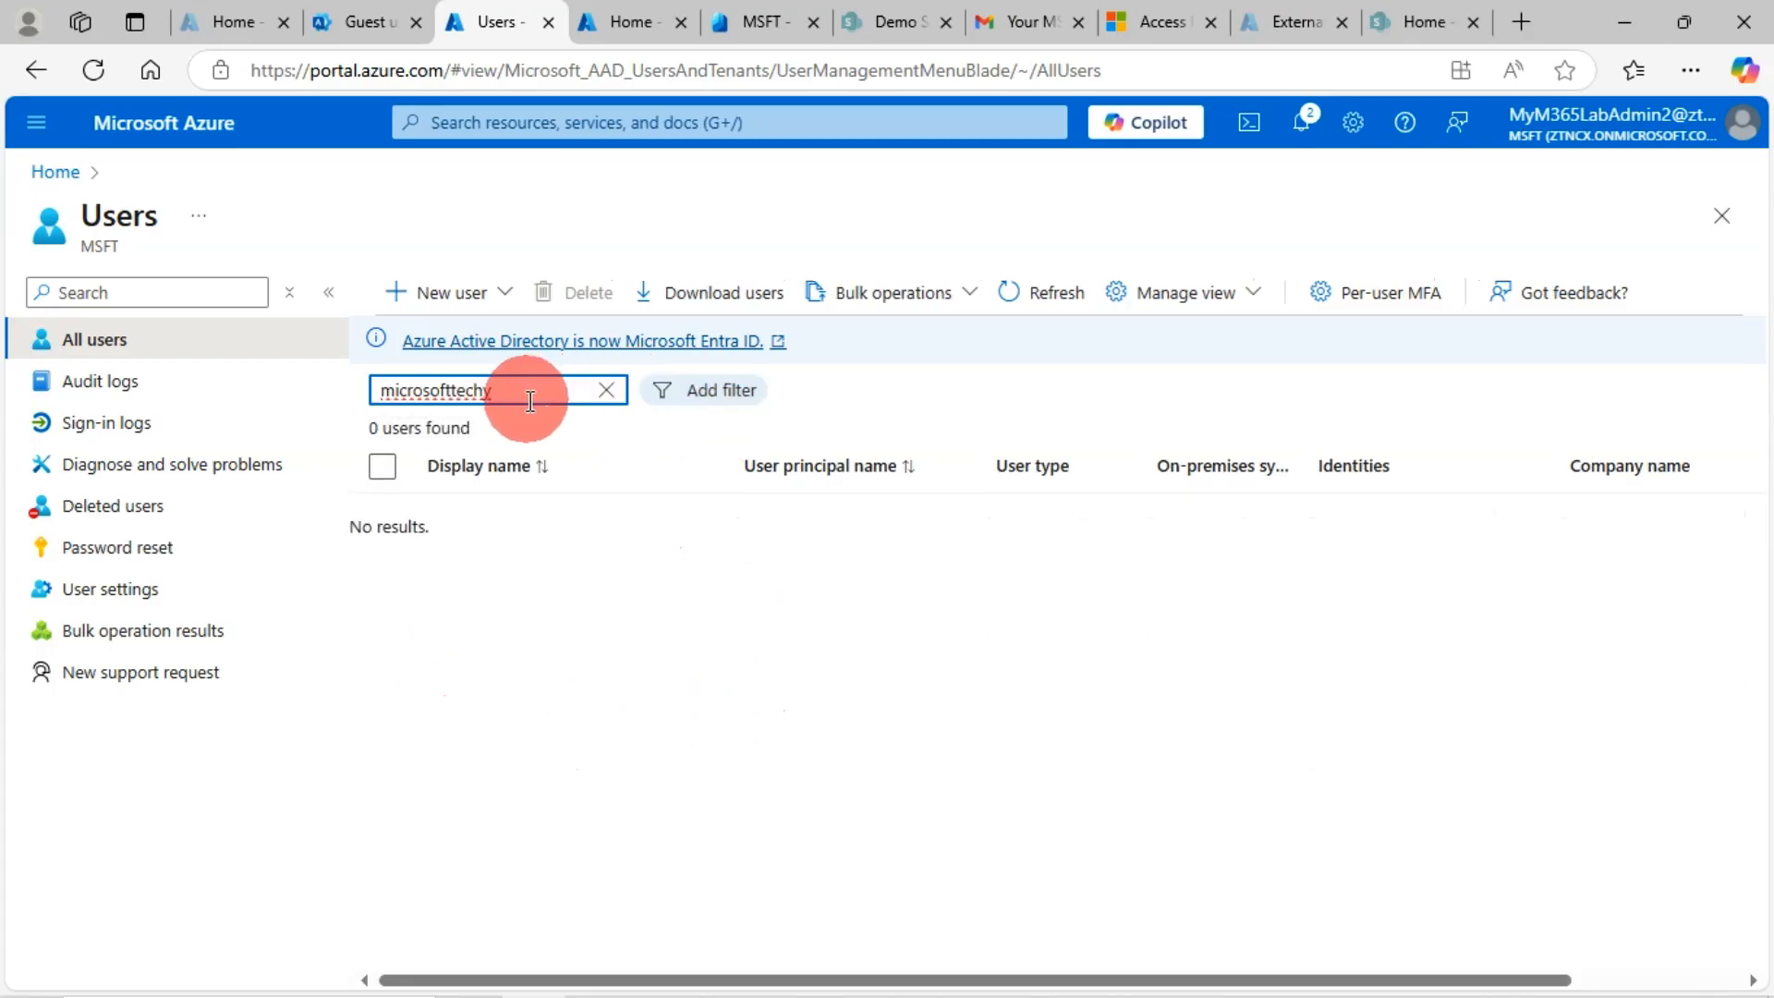
{"action": "key", "text": "BackSpace"}
{"action": "key", "text": "BackSpace"}
{"action": "key", "text": "BackSpace"}
{"action": "key", "text": "BackSpace"}
{"action": "key", "text": "BackSpace"}
{"action": "key", "text": "BackSpace"}
{"action": "key", "text": "BackSpace"}
{"action": "key", "text": "BackSpace"}
{"action": "key", "text": "BackSpace"}
{"action": "key", "text": "BackSpace"}
{"action": "key", "text": "BackSpace"}
{"action": "key", "text": "BackSpace"}
{"action": "key", "text": "BackSpace"}
{"action": "key", "text": "BackSpace"}
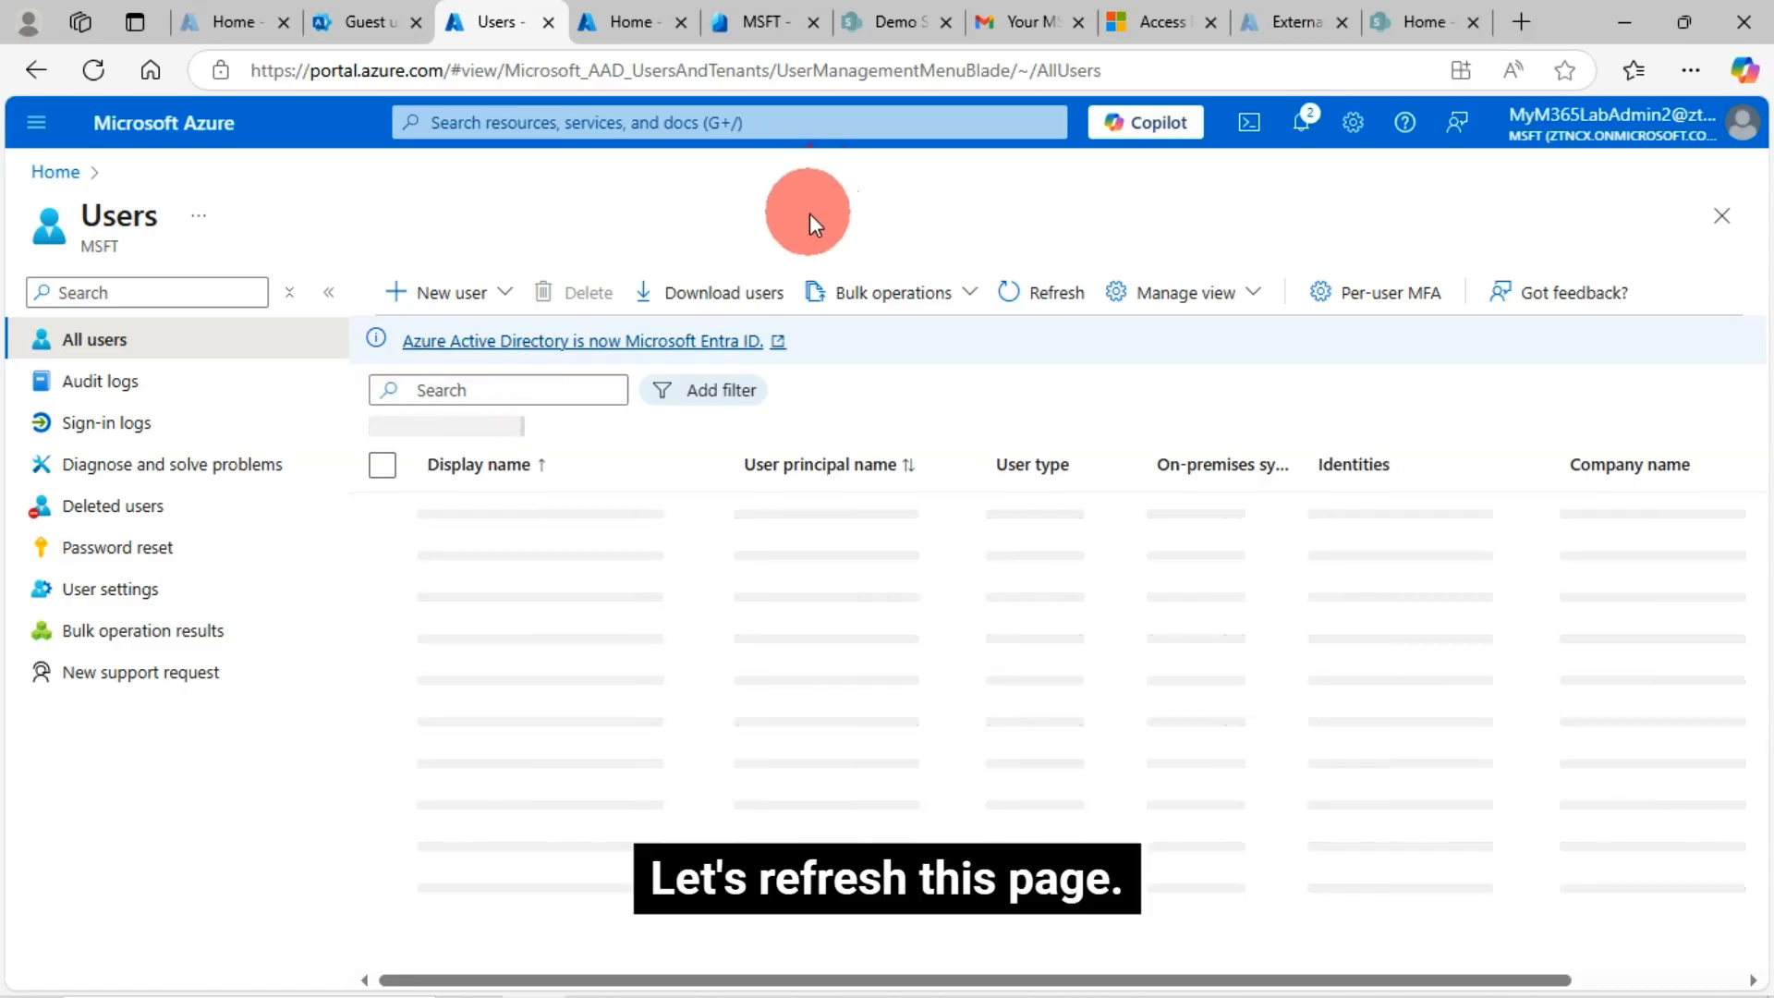
{"action": "key", "text": "F5"}
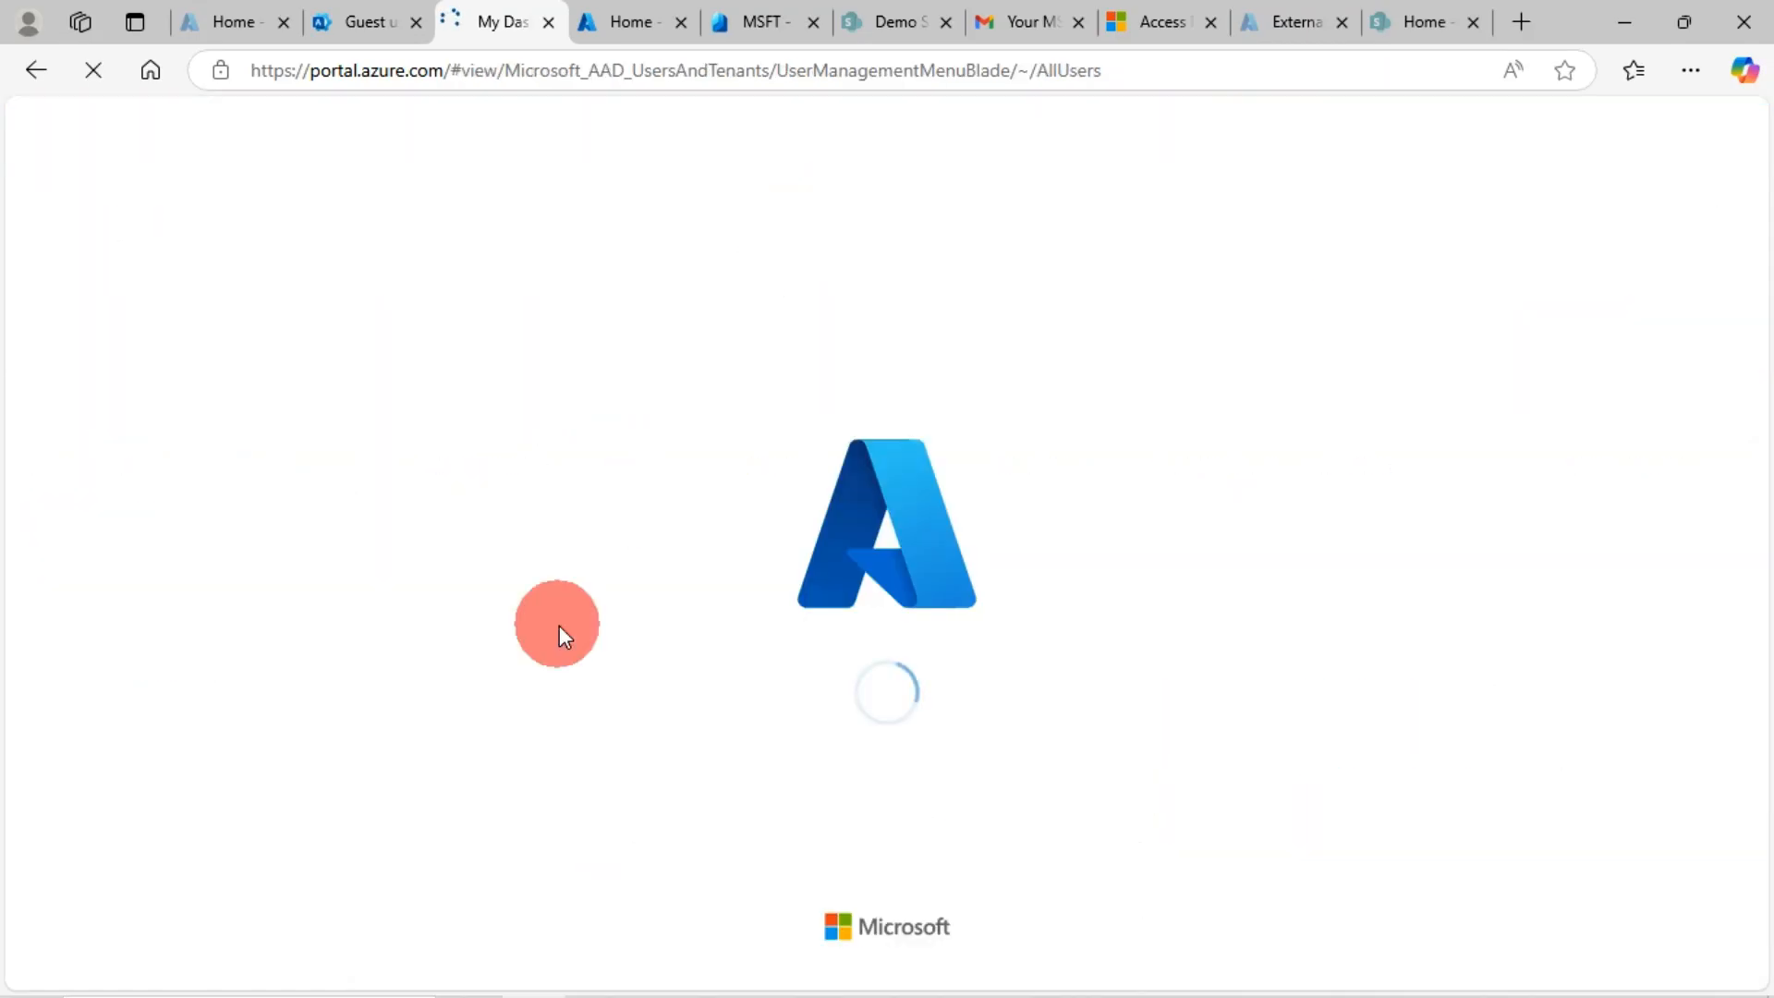
Check the guest's Gmail inbox, then return to the Azure users list
{"action": "left_click", "coordinate": [1050, 26]}
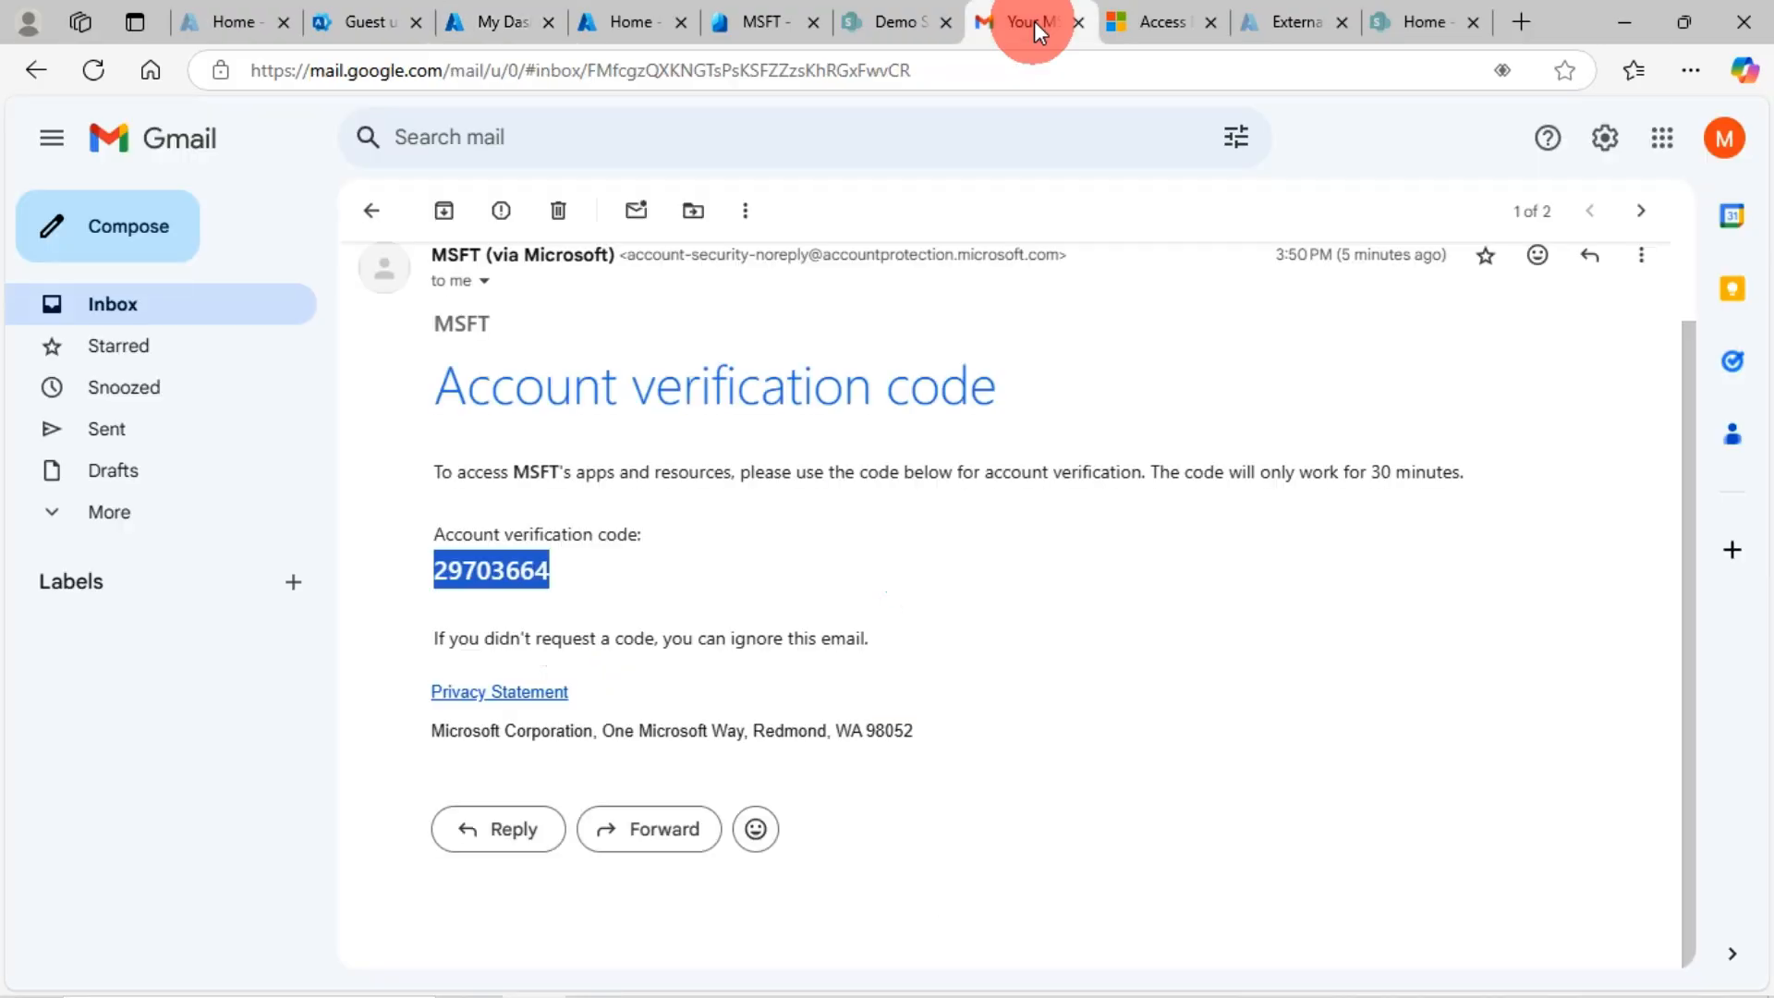
{"action": "left_click", "coordinate": [113, 305]}
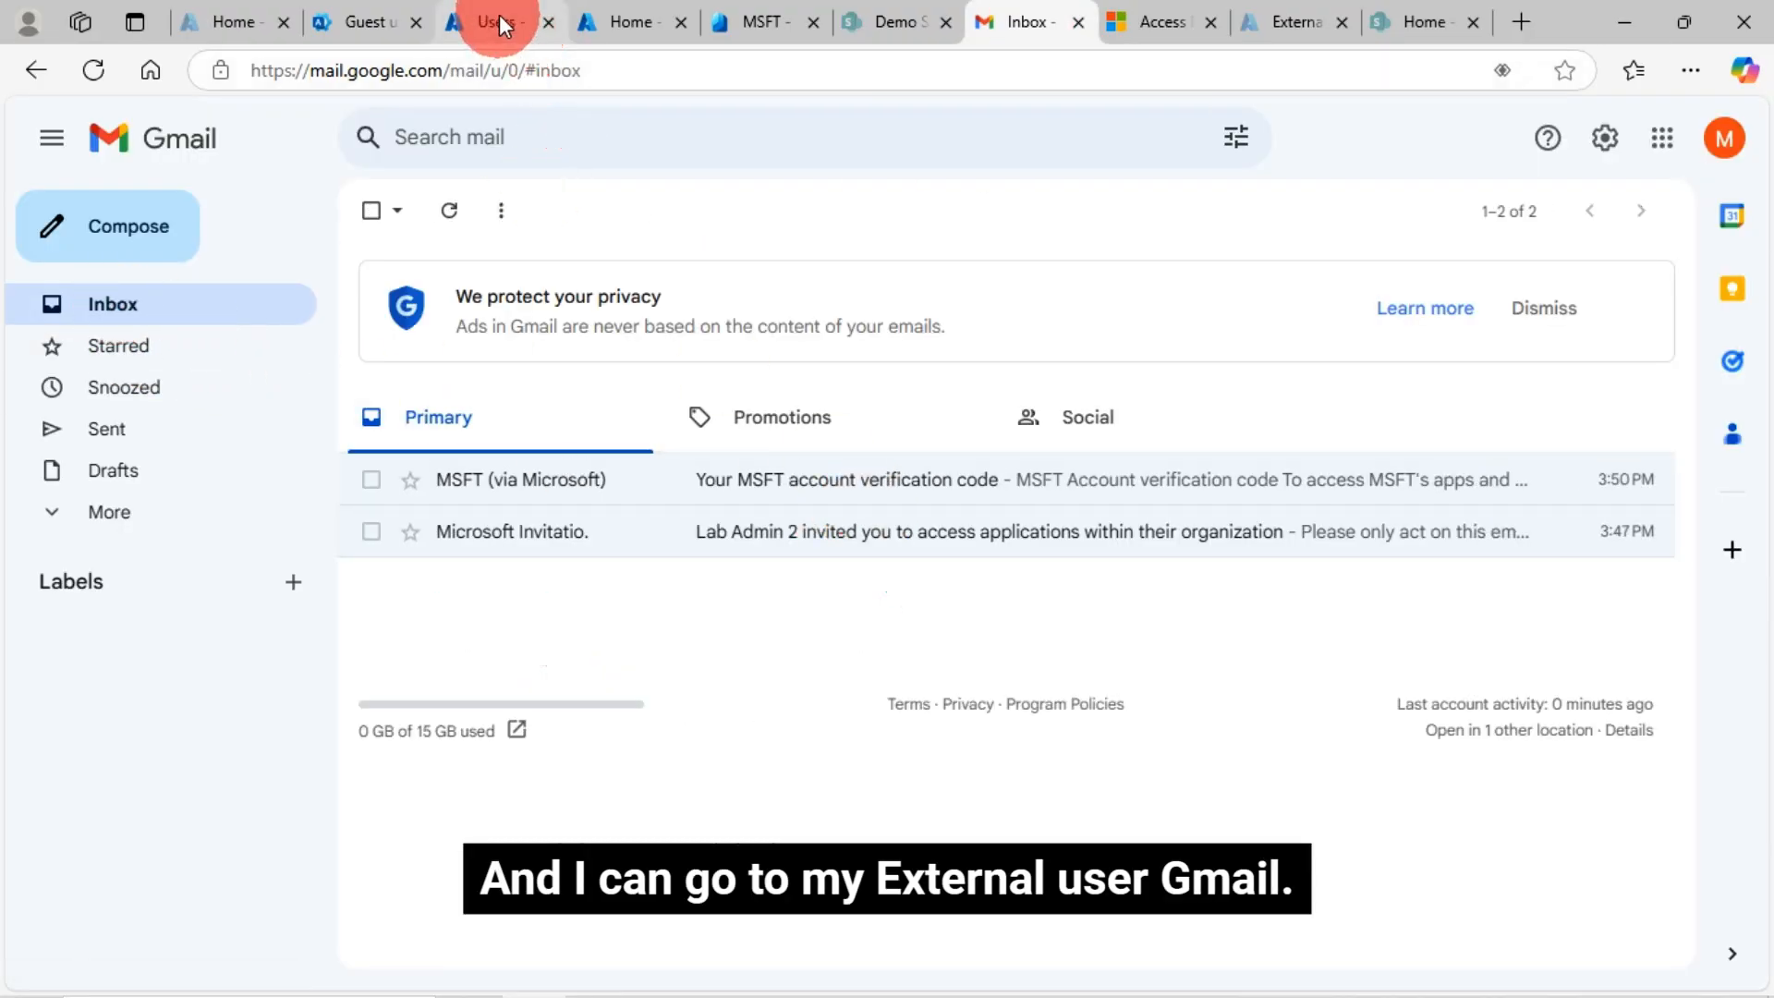
{"action": "left_click", "coordinate": [499, 18]}
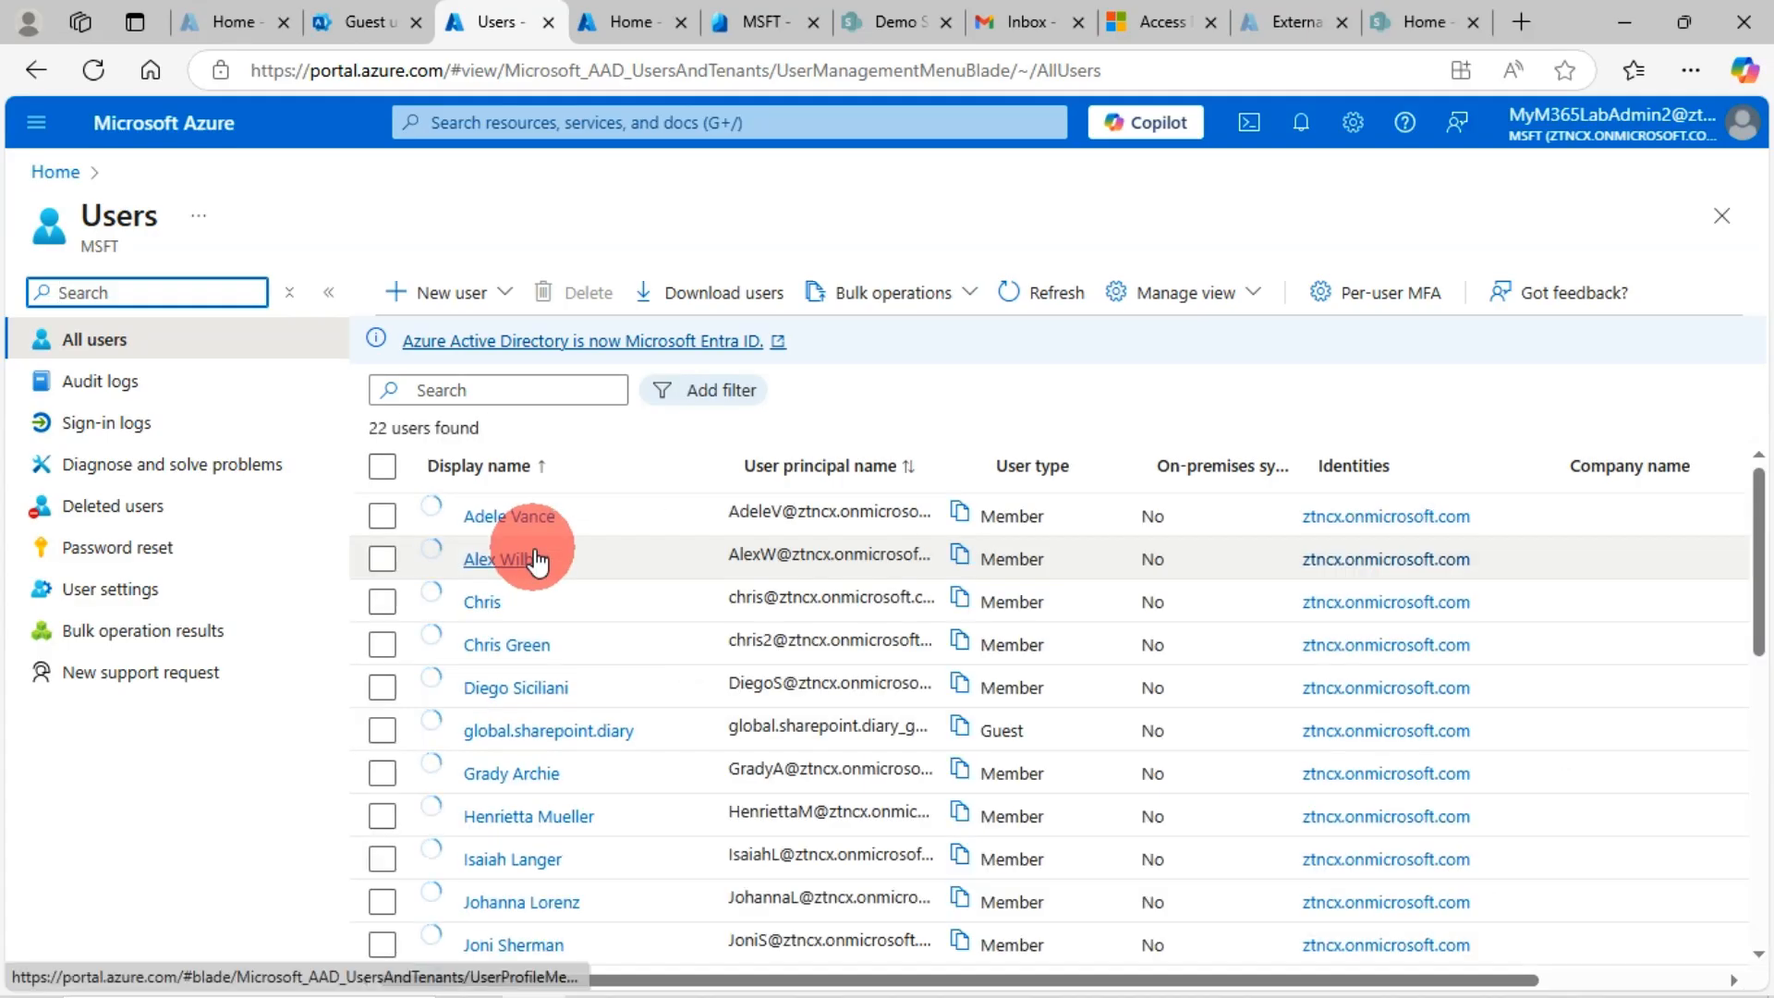
Search the users for parts of the guest's name, then clear the search to show all 22 users
{"action": "left_click", "coordinate": [457, 392]}
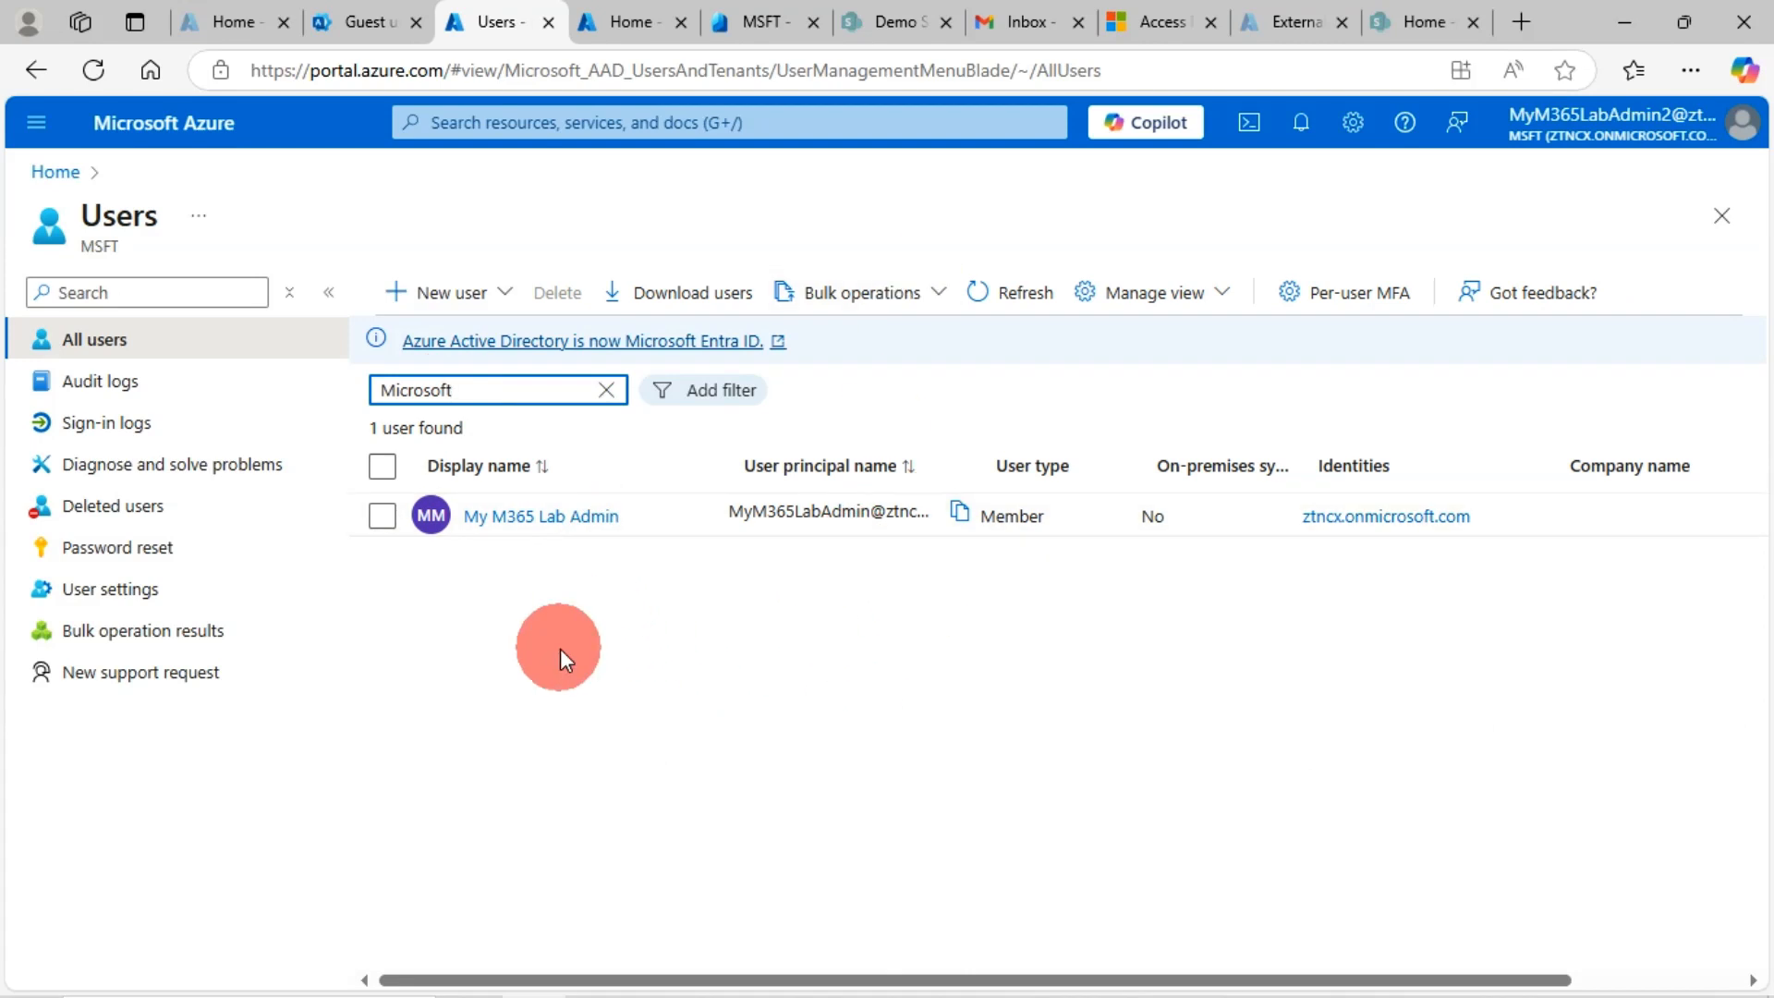
{"action": "type", "text": "techytips"}
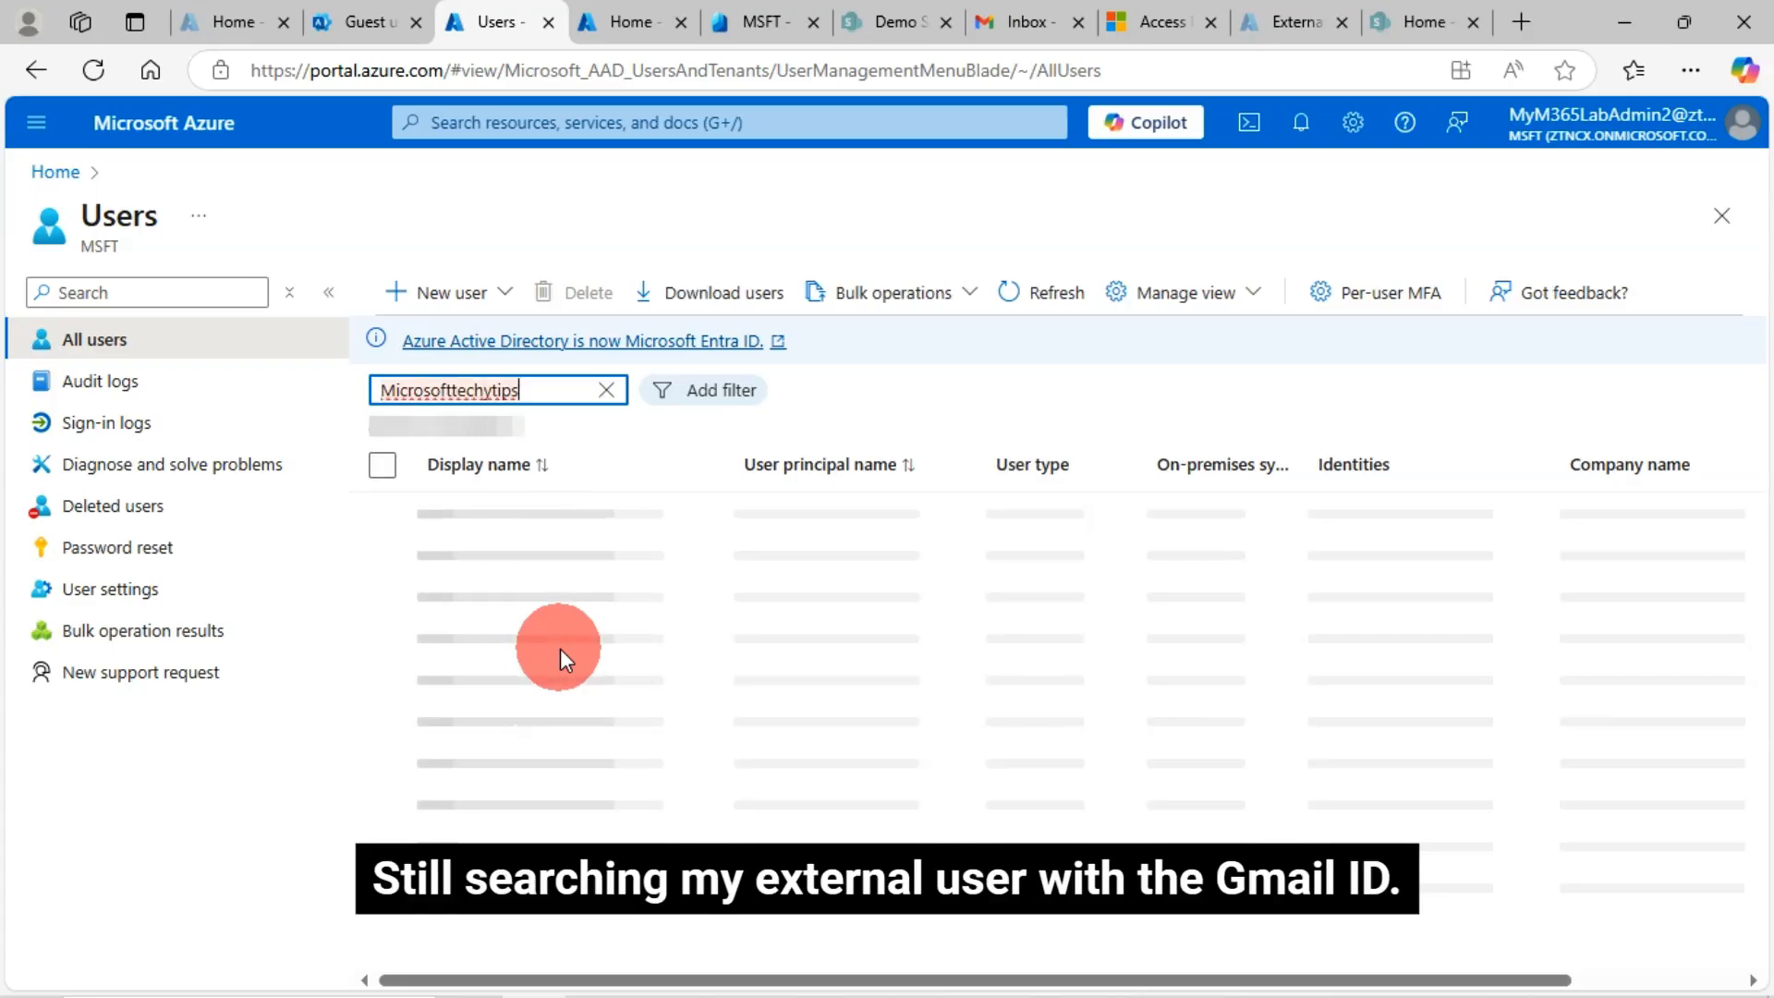
{"action": "key", "text": "BackSpace"}
{"action": "key", "text": "BackSpace"}
{"action": "key", "text": "BackSpace"}
{"action": "key", "text": "BackSpace"}
{"action": "key", "text": "BackSpace"}
{"action": "key", "text": "BackSpace"}
{"action": "key", "text": "BackSpace"}
{"action": "key", "text": "BackSpace"}
{"action": "key", "text": "BackSpace"}
{"action": "key", "text": "BackSpace"}
{"action": "key", "text": "BackSpace"}
{"action": "key", "text": "BackSpace"}
{"action": "key", "text": "BackSpace"}
{"action": "key", "text": "BackSpace"}
{"action": "key", "text": "BackSpace"}
{"action": "key", "text": "BackSpace"}
{"action": "key", "text": "BackSpace"}
{"action": "key", "text": "BackSpace"}
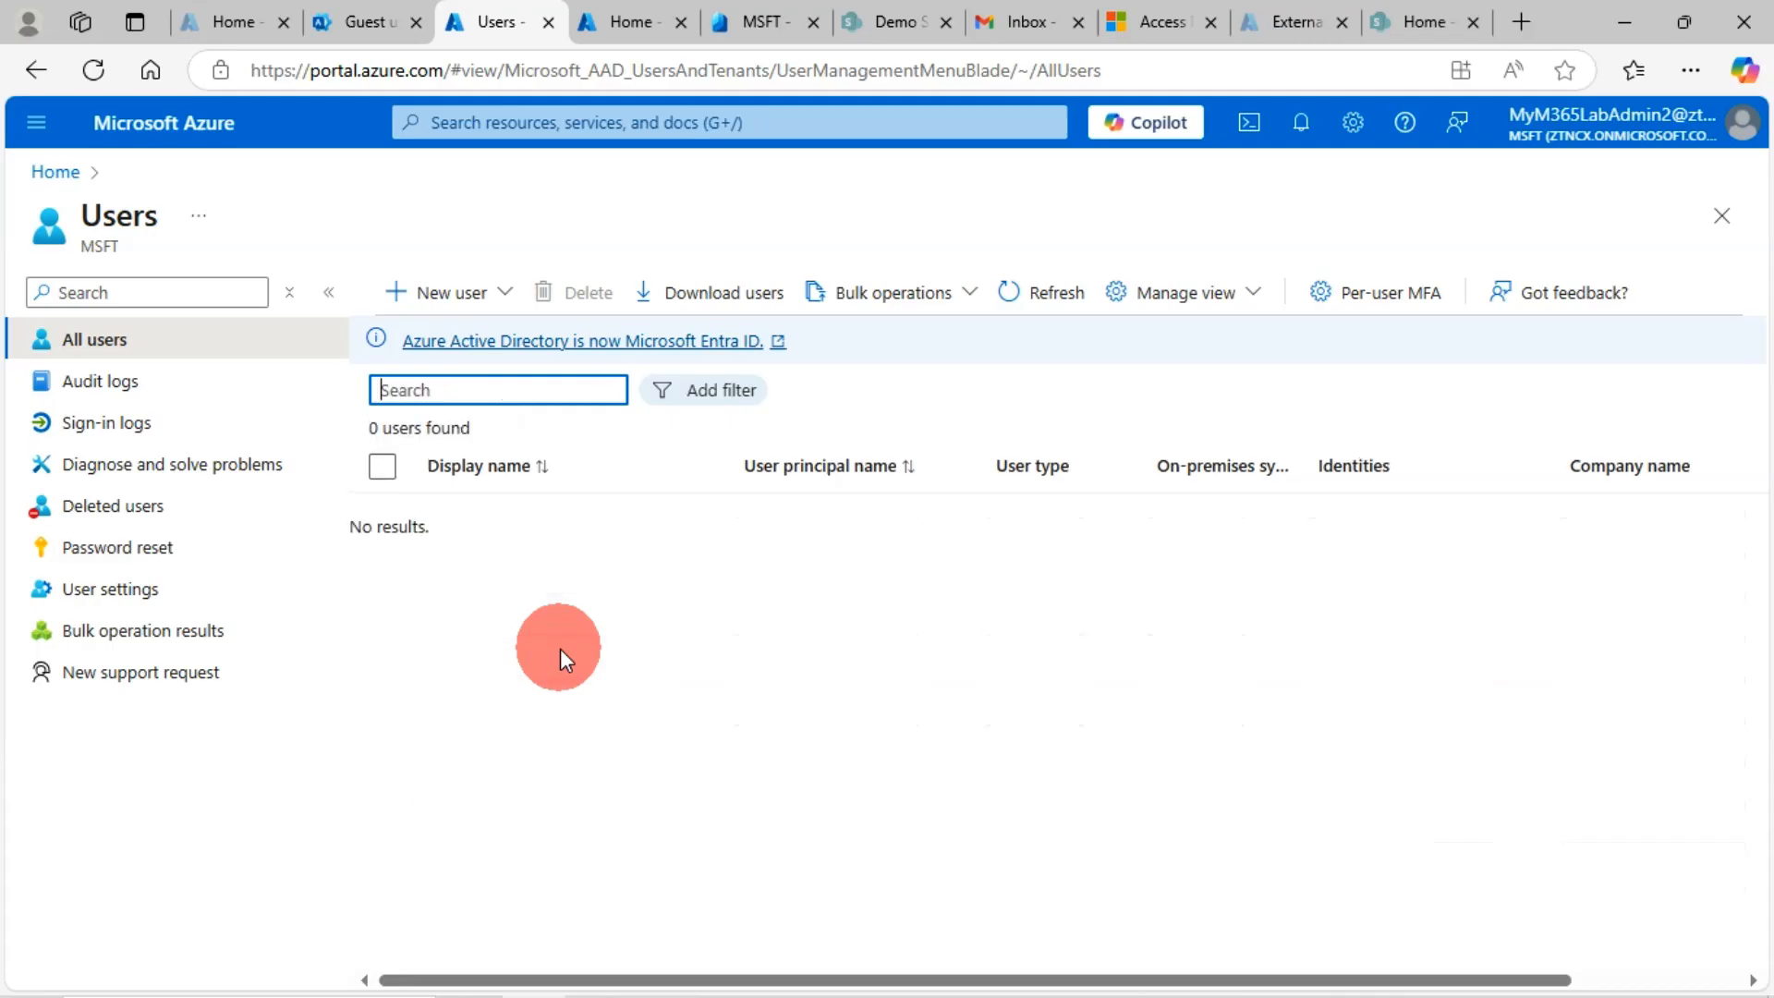
{"action": "type", "text": "techy"}
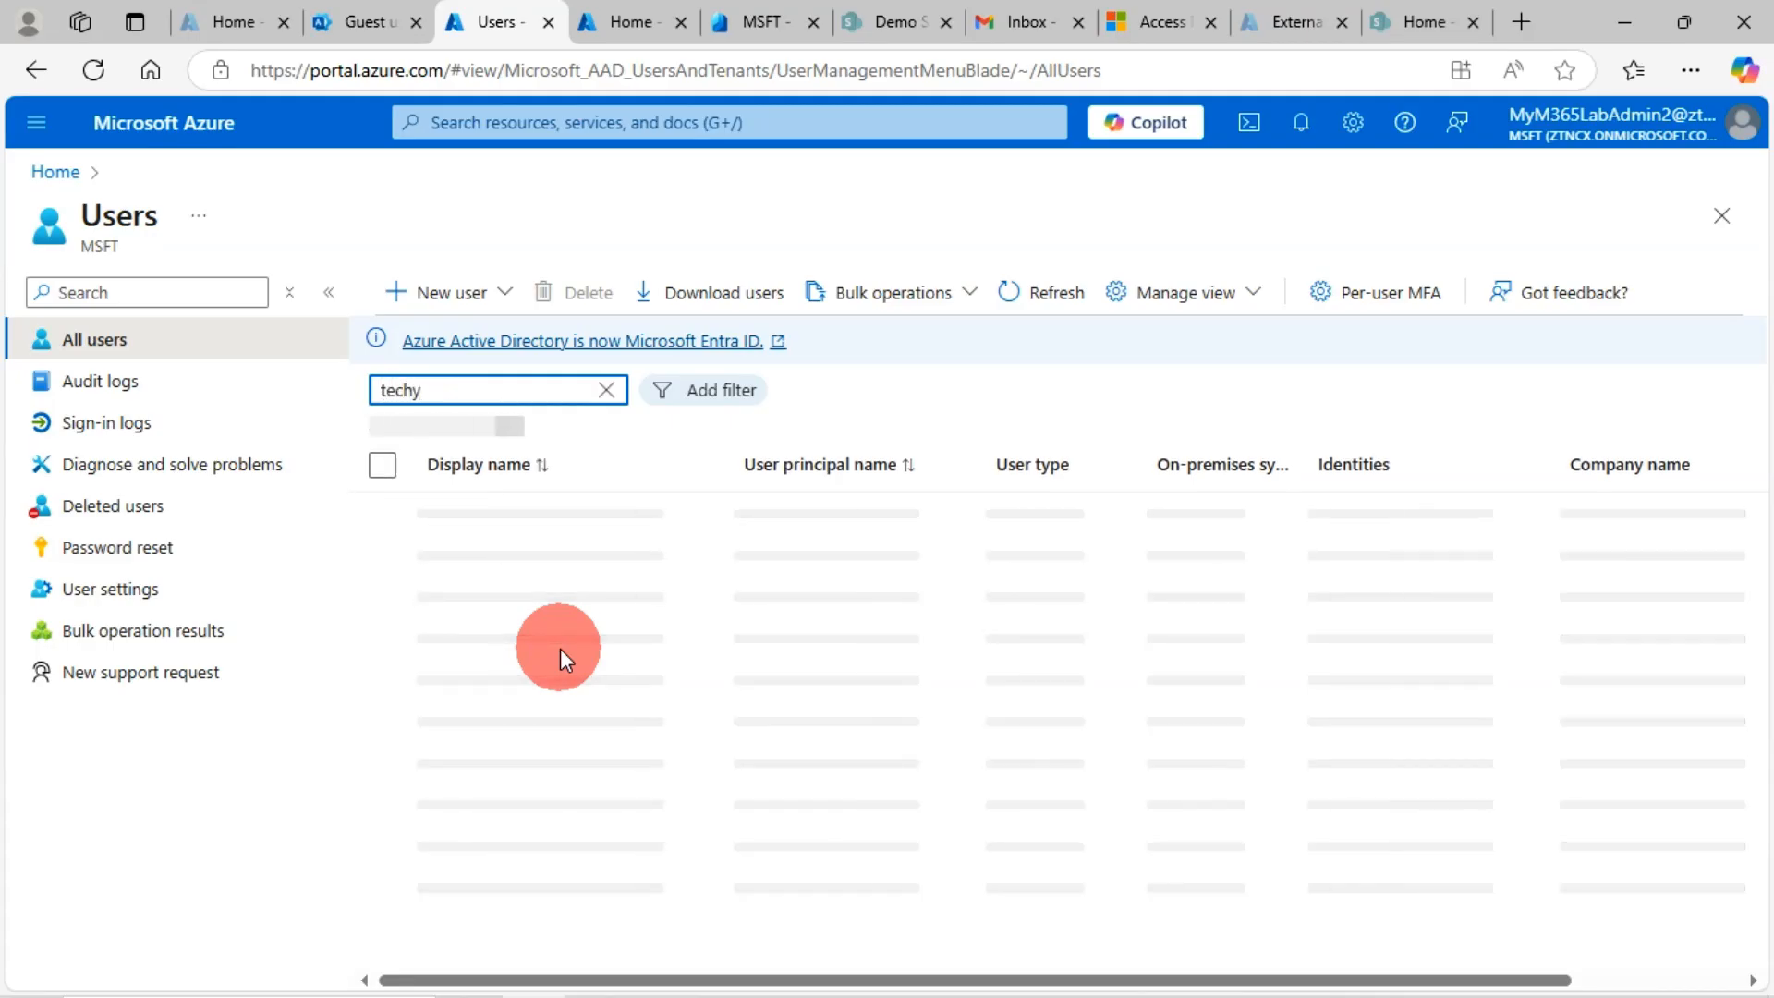
{"action": "key", "text": "BackSpace"}
{"action": "key", "text": "BackSpace"}
{"action": "key", "text": "BackSpace"}
{"action": "key", "text": "BackSpace"}
{"action": "key", "text": "BackSpace"}
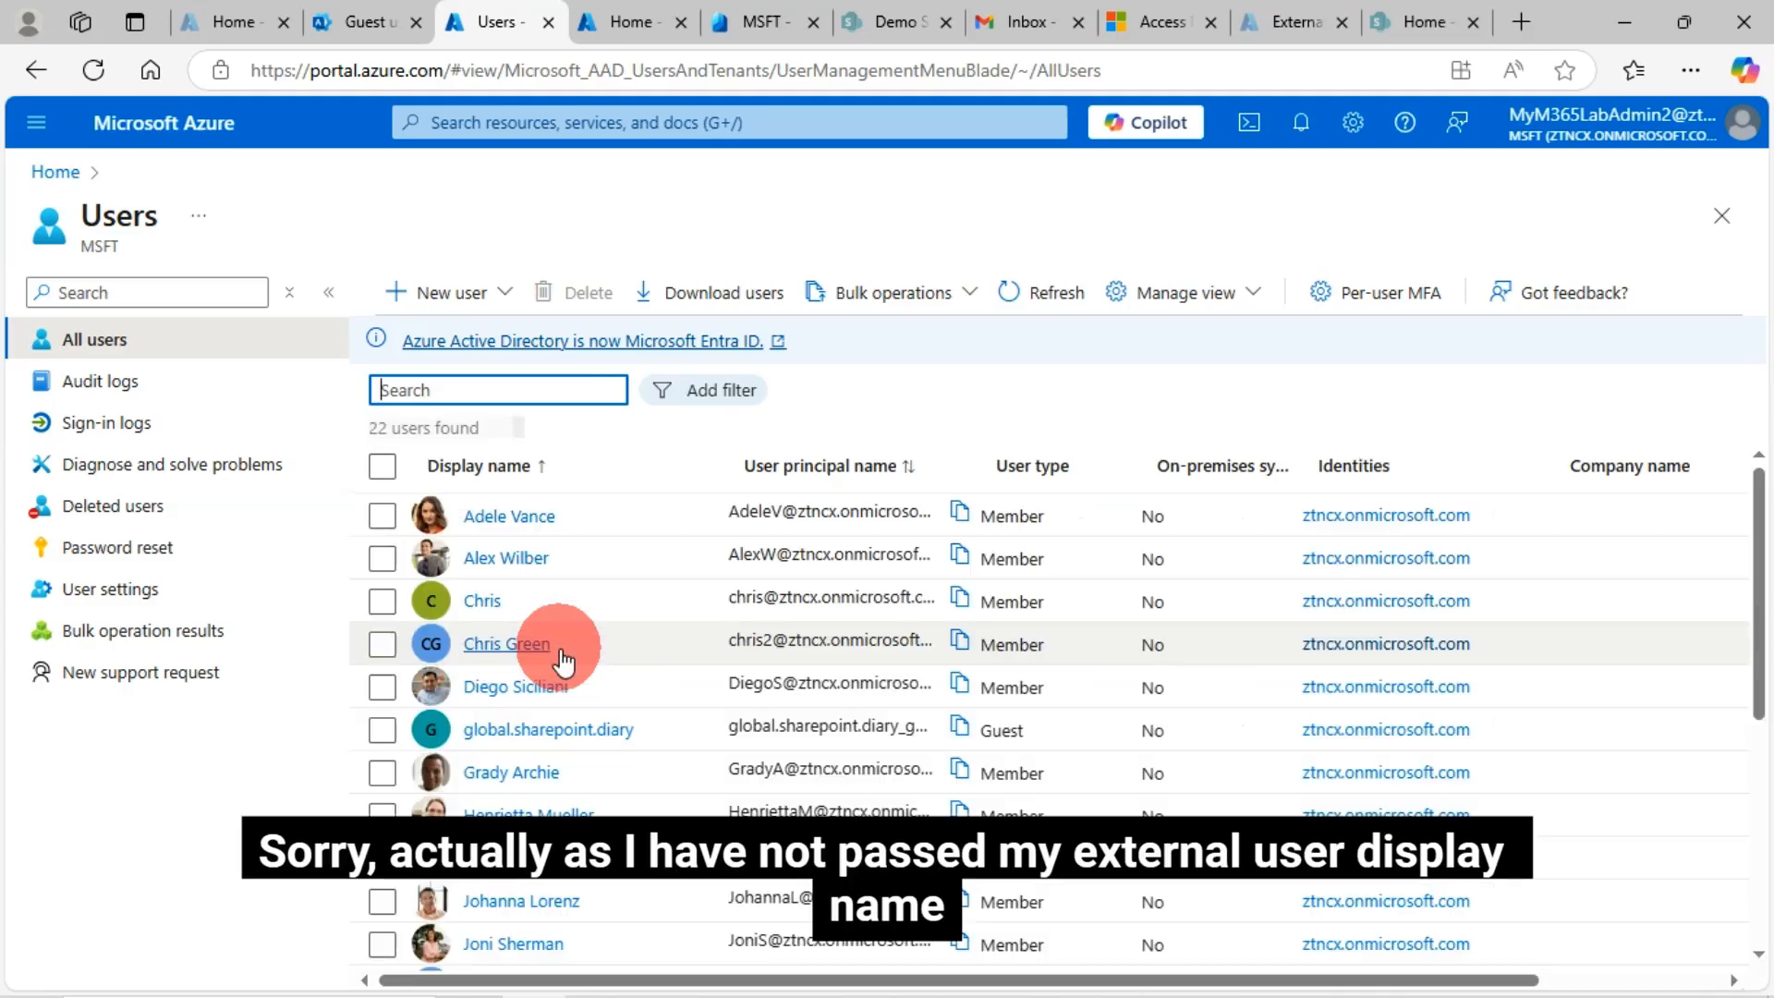
Sort Azure's users by user principal name and select the Gmail guest whose type is Guest
{"action": "left_click", "coordinate": [894, 466]}
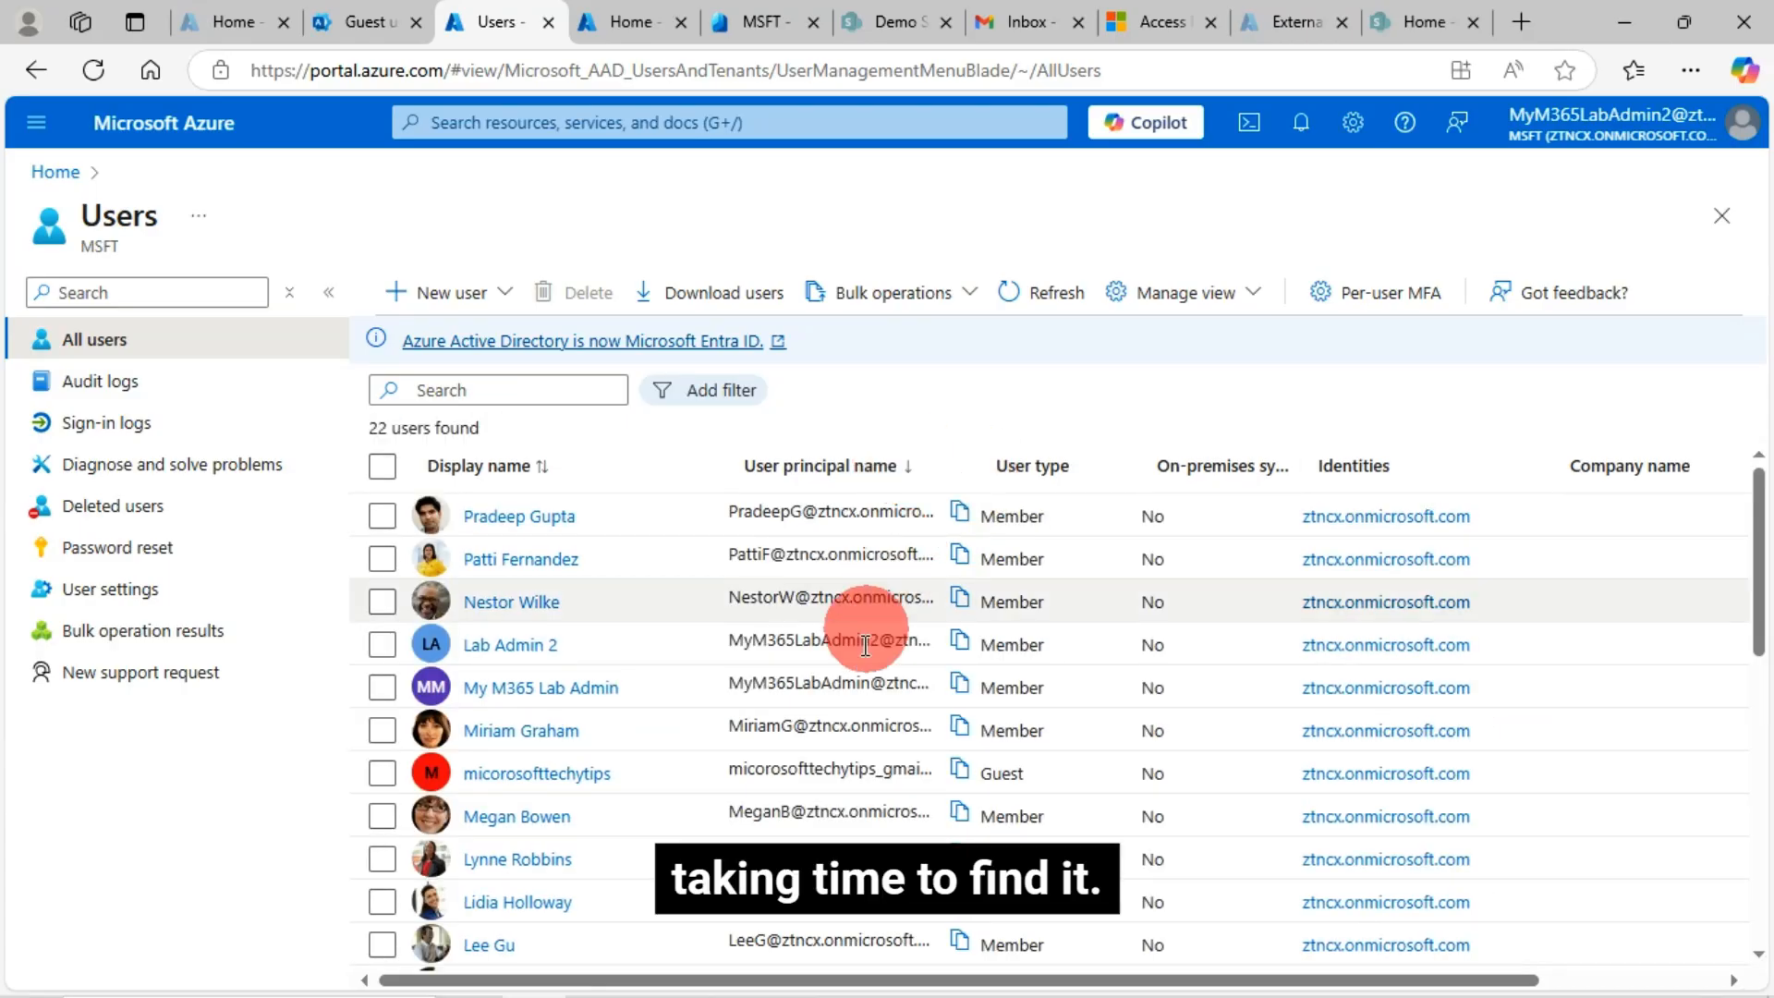
{"action": "scroll", "coordinate": [922, 739], "scroll_direction": "down", "scroll_amount": 3}
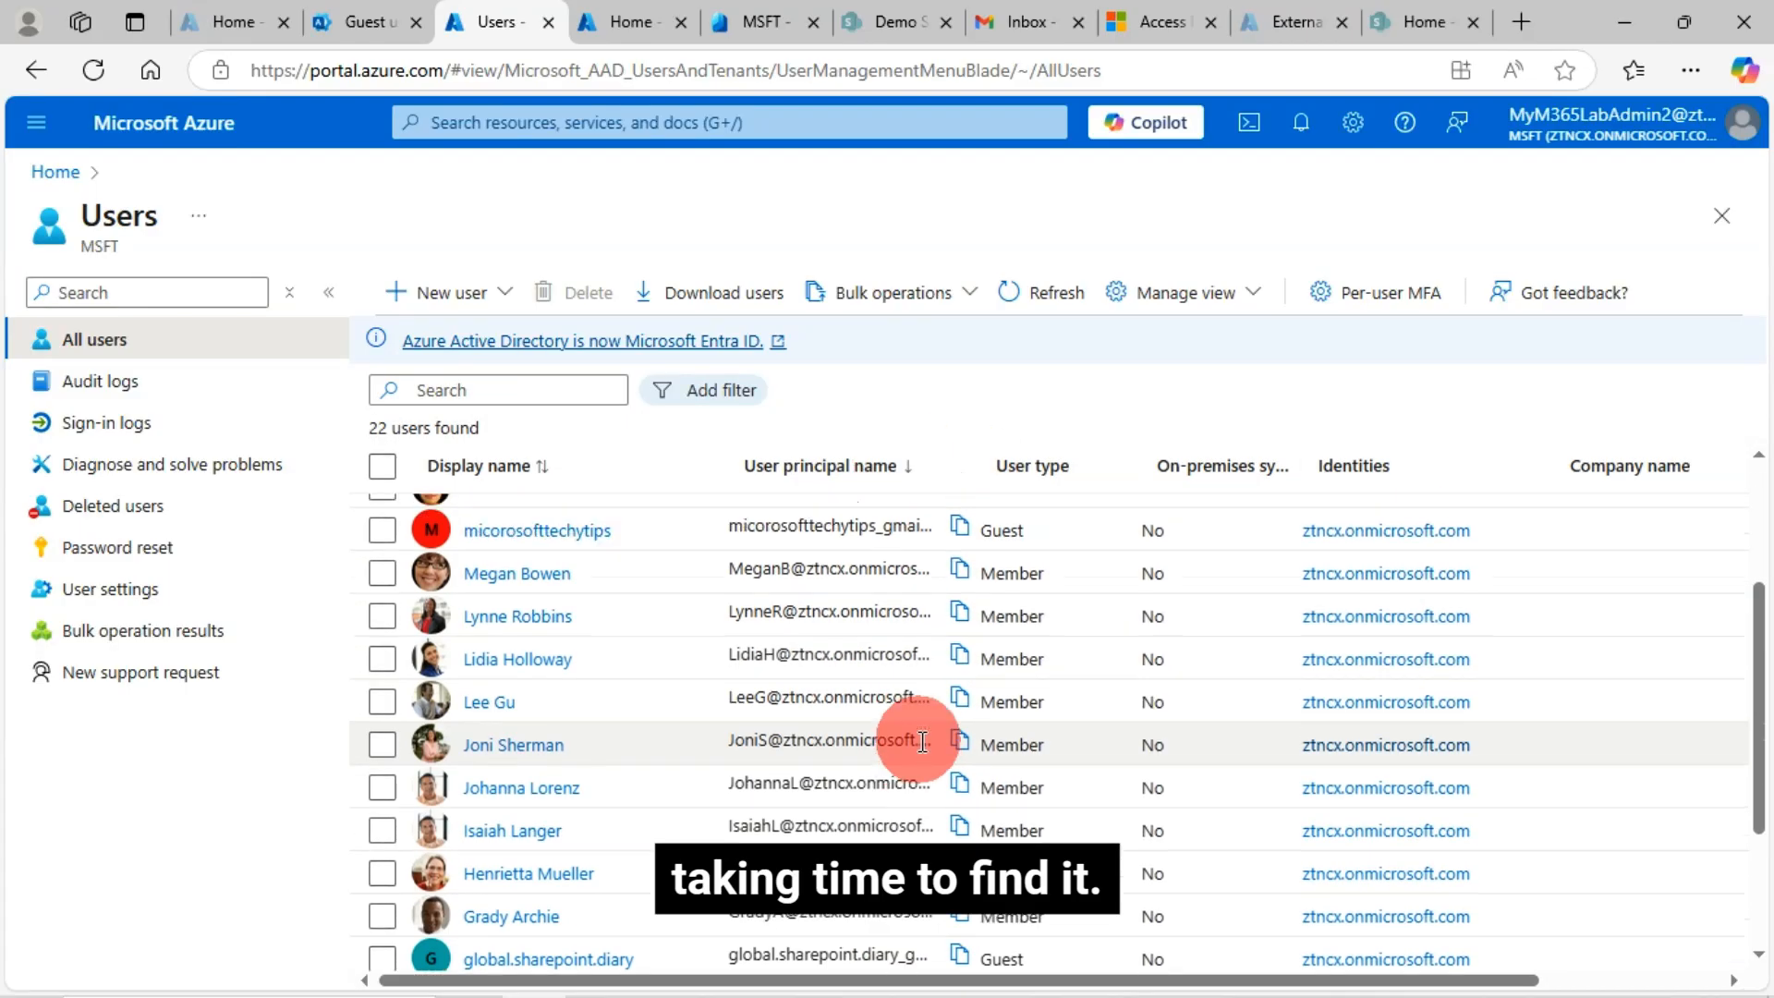
{"action": "scroll", "coordinate": [915, 730], "scroll_direction": "up", "scroll_amount": 2}
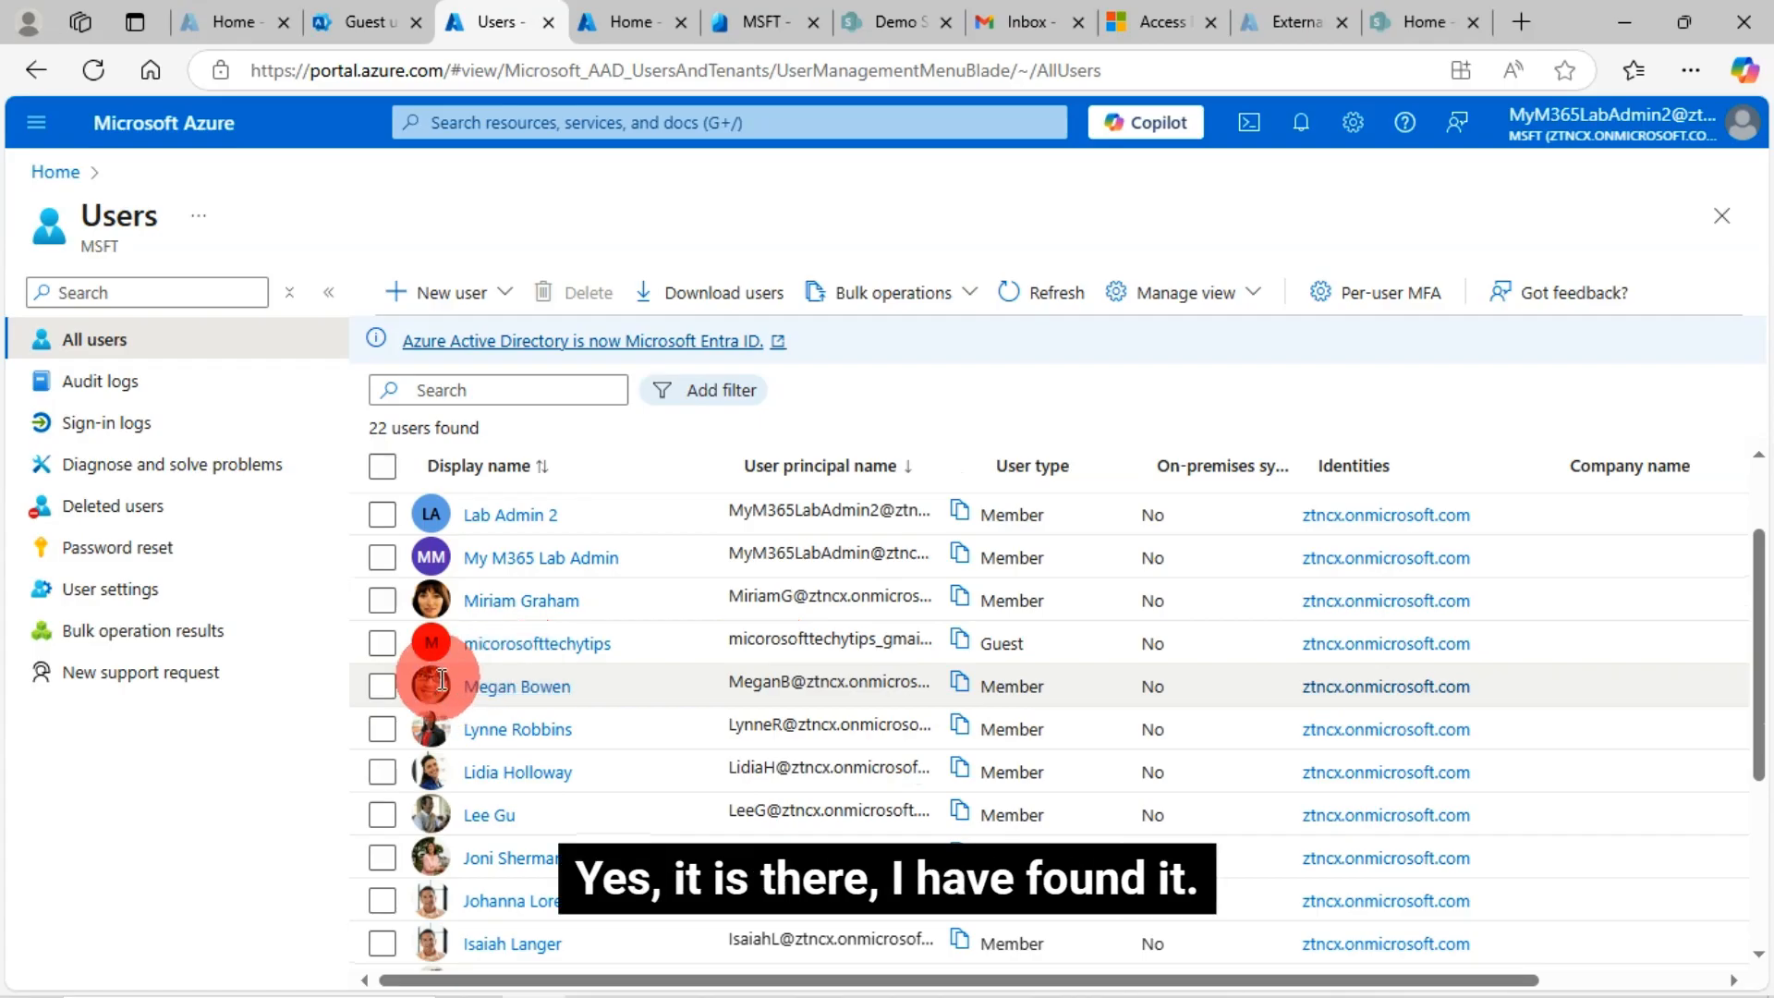
{"action": "left_click", "coordinate": [383, 644]}
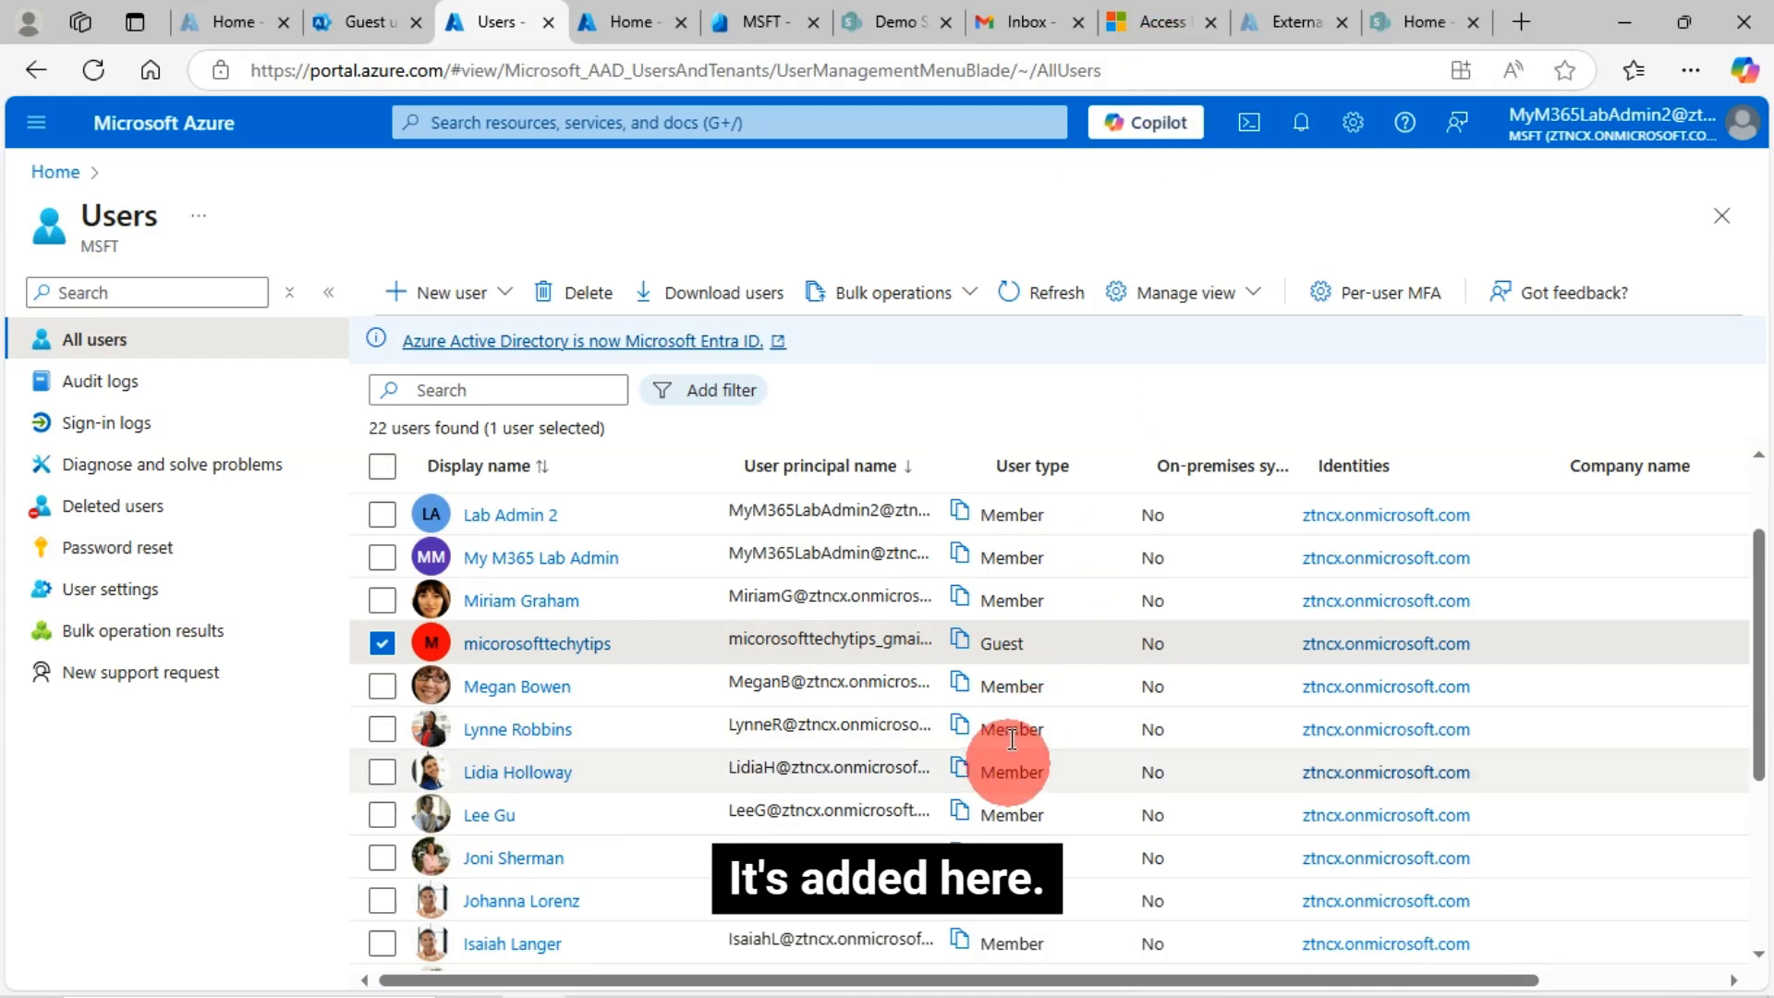
{"action": "left_click", "coordinate": [1163, 20]}
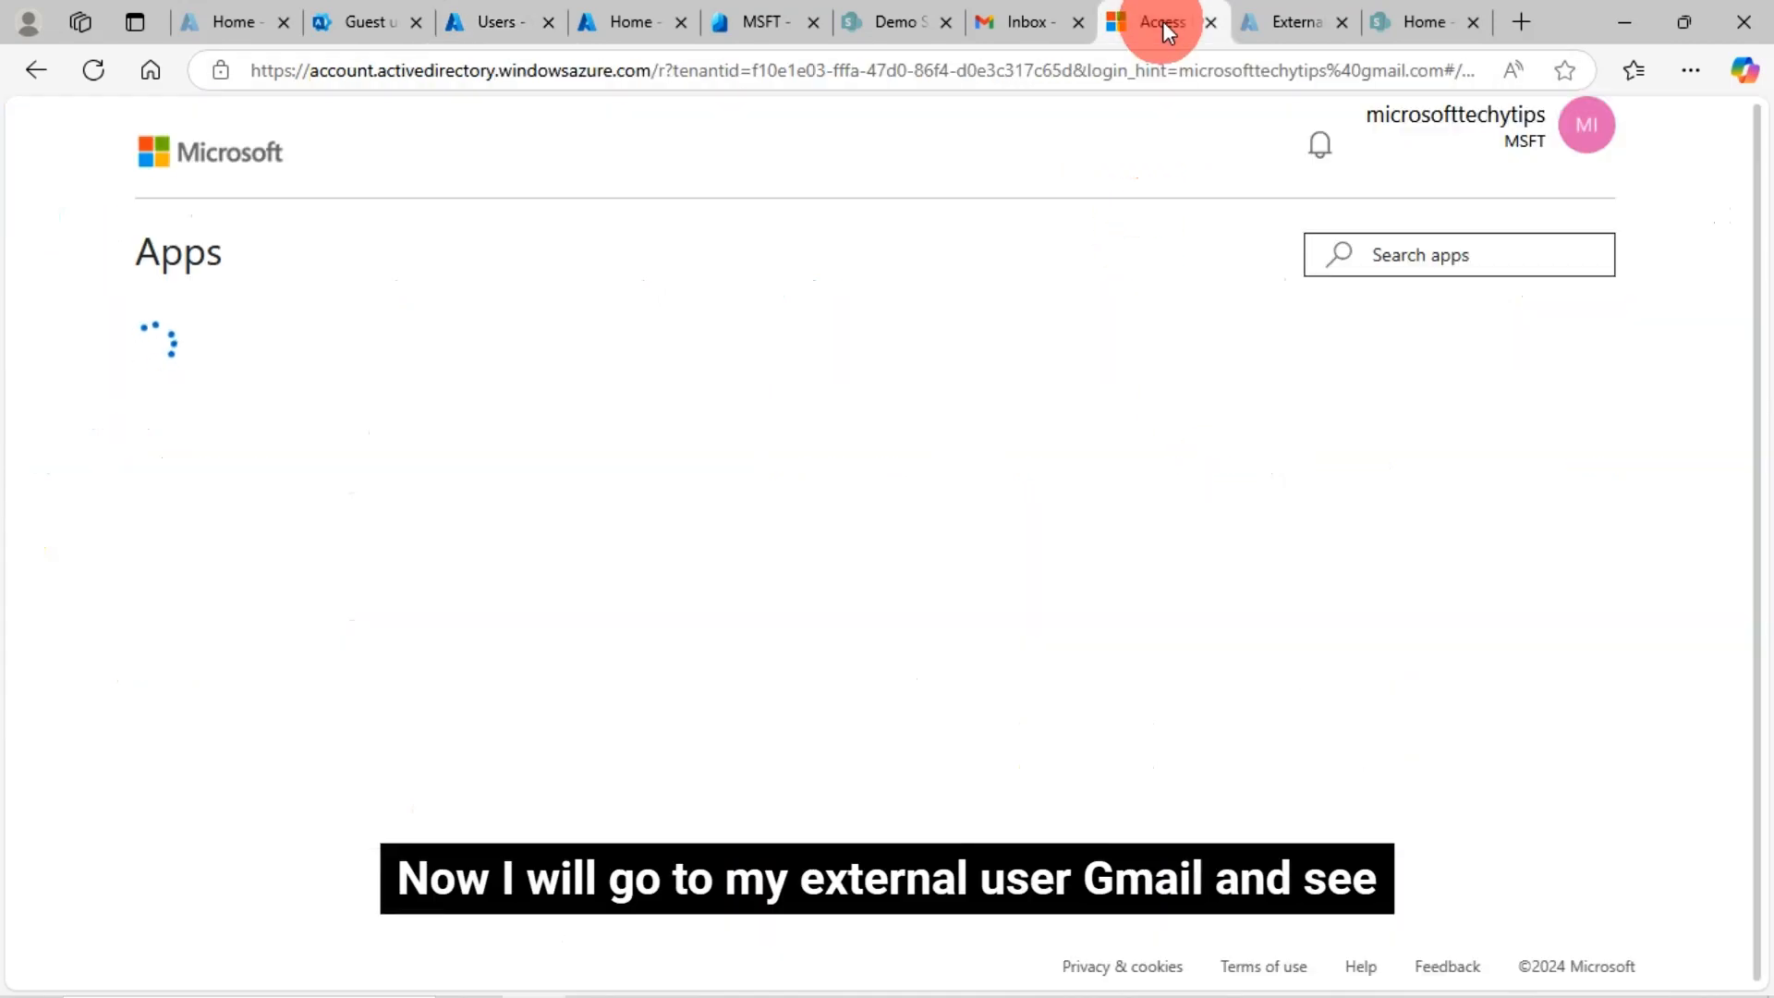
Check the guest's Gmail inbox, then go back to the Azure All users list via Entra
{"action": "left_click", "coordinate": [1034, 24]}
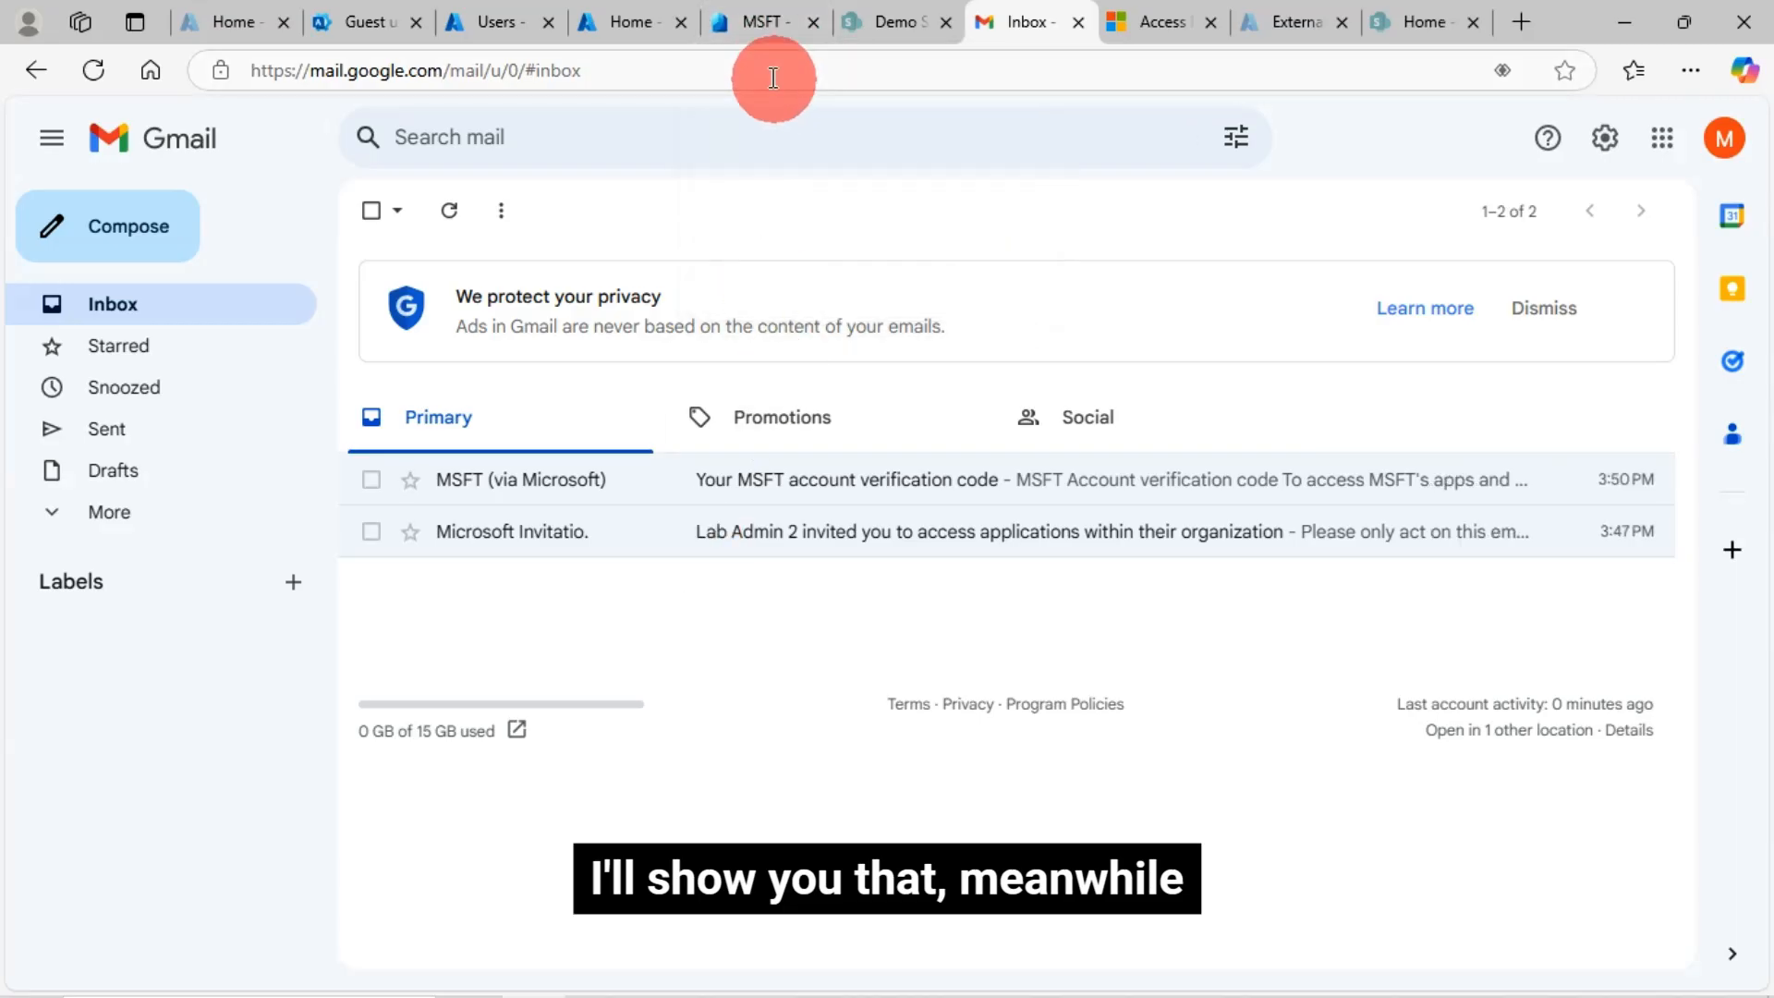
{"action": "left_click", "coordinate": [756, 22]}
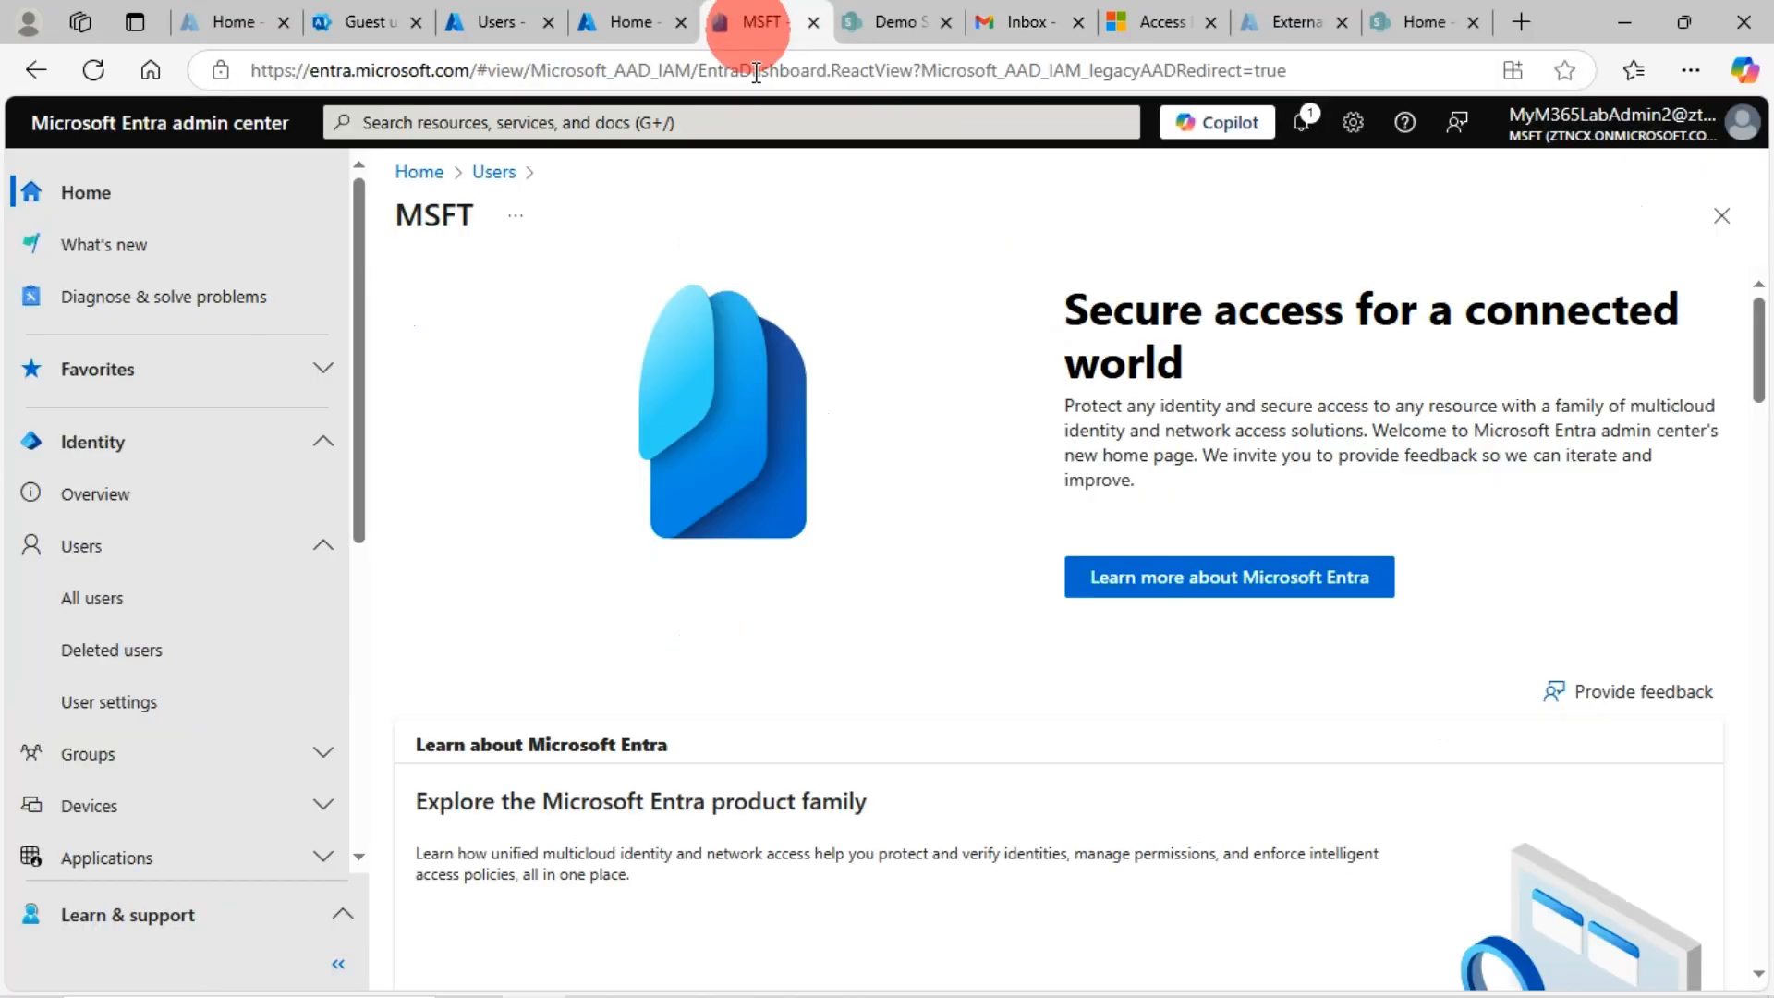
{"action": "left_click", "coordinate": [493, 19]}
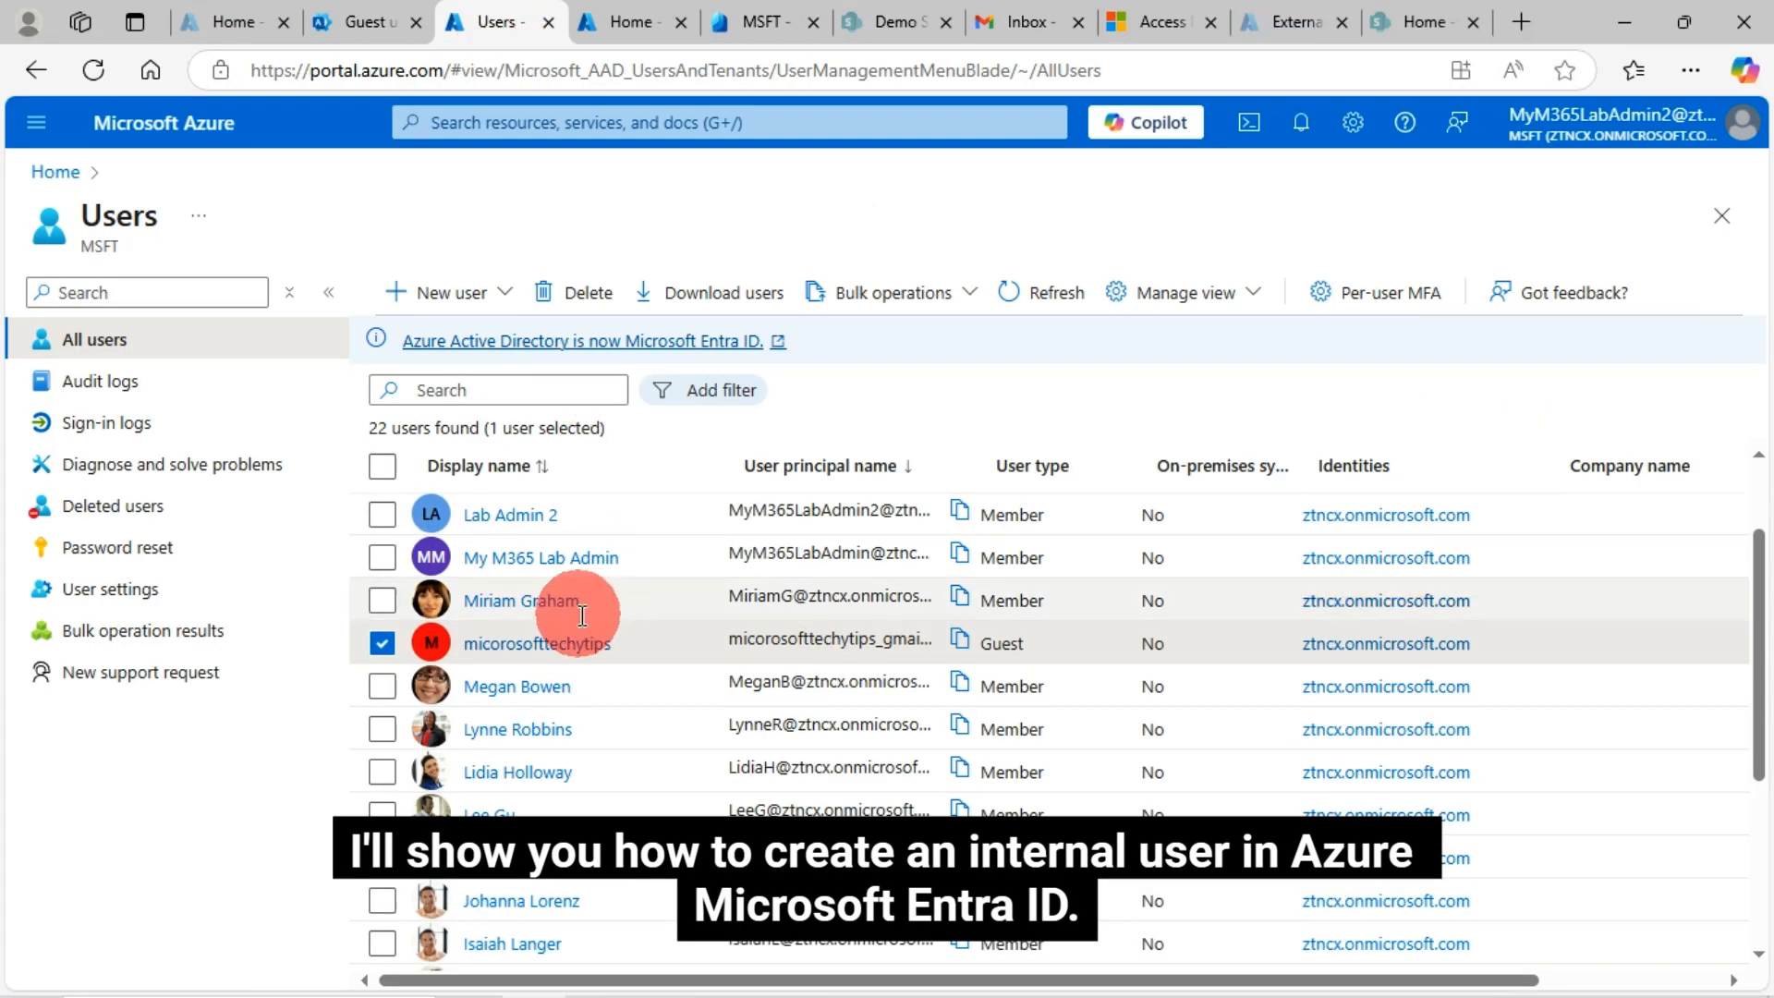
Start a new internal user in Azure and move to Properties, keeping user type Member
{"action": "left_click", "coordinate": [504, 295]}
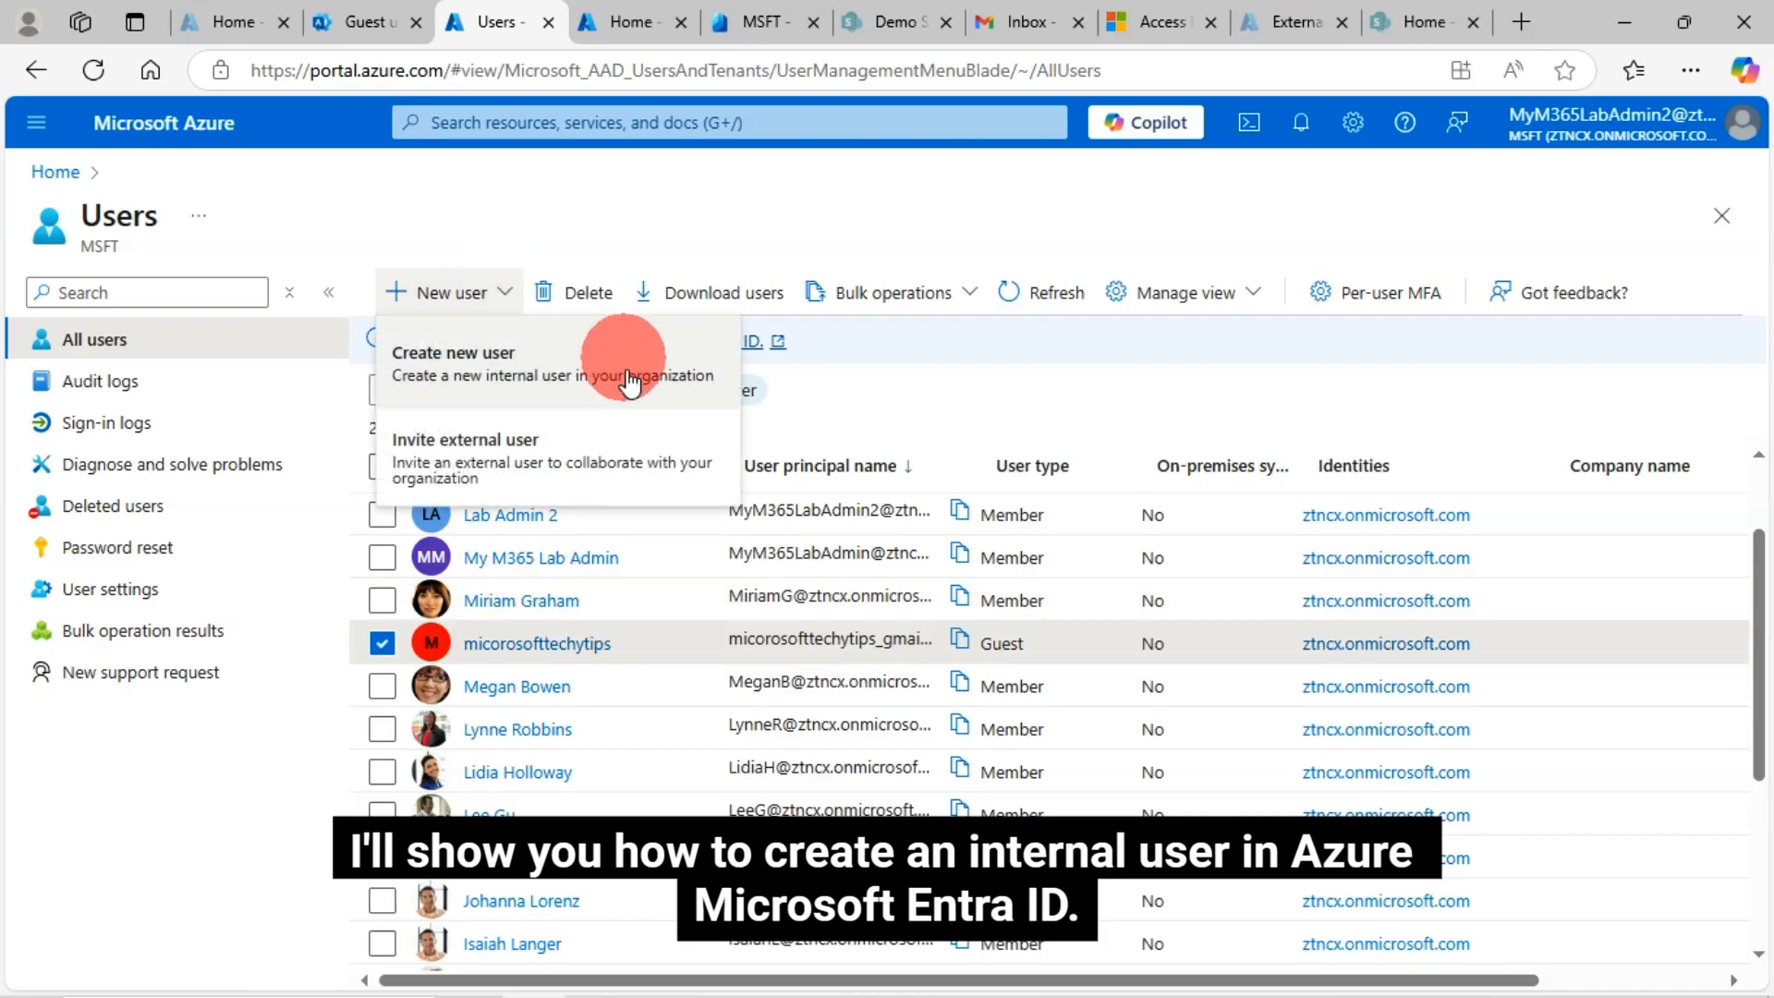
{"action": "left_click", "coordinate": [483, 370]}
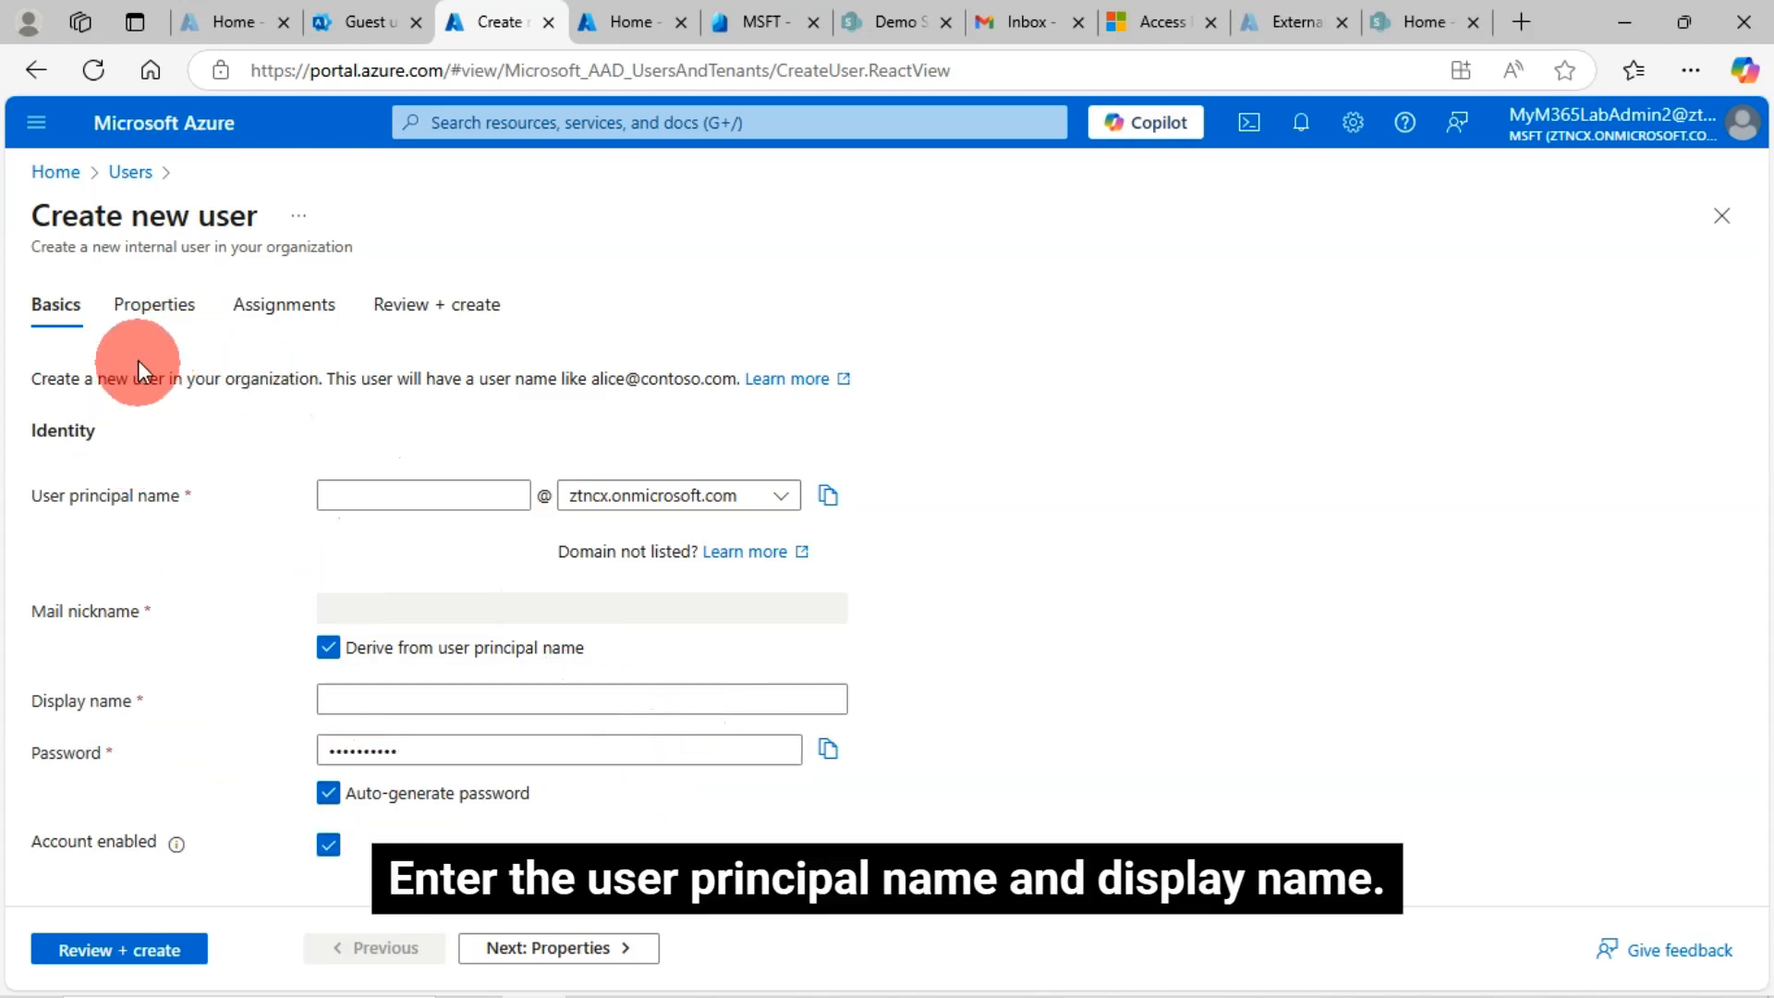
{"action": "left_click", "coordinate": [146, 320]}
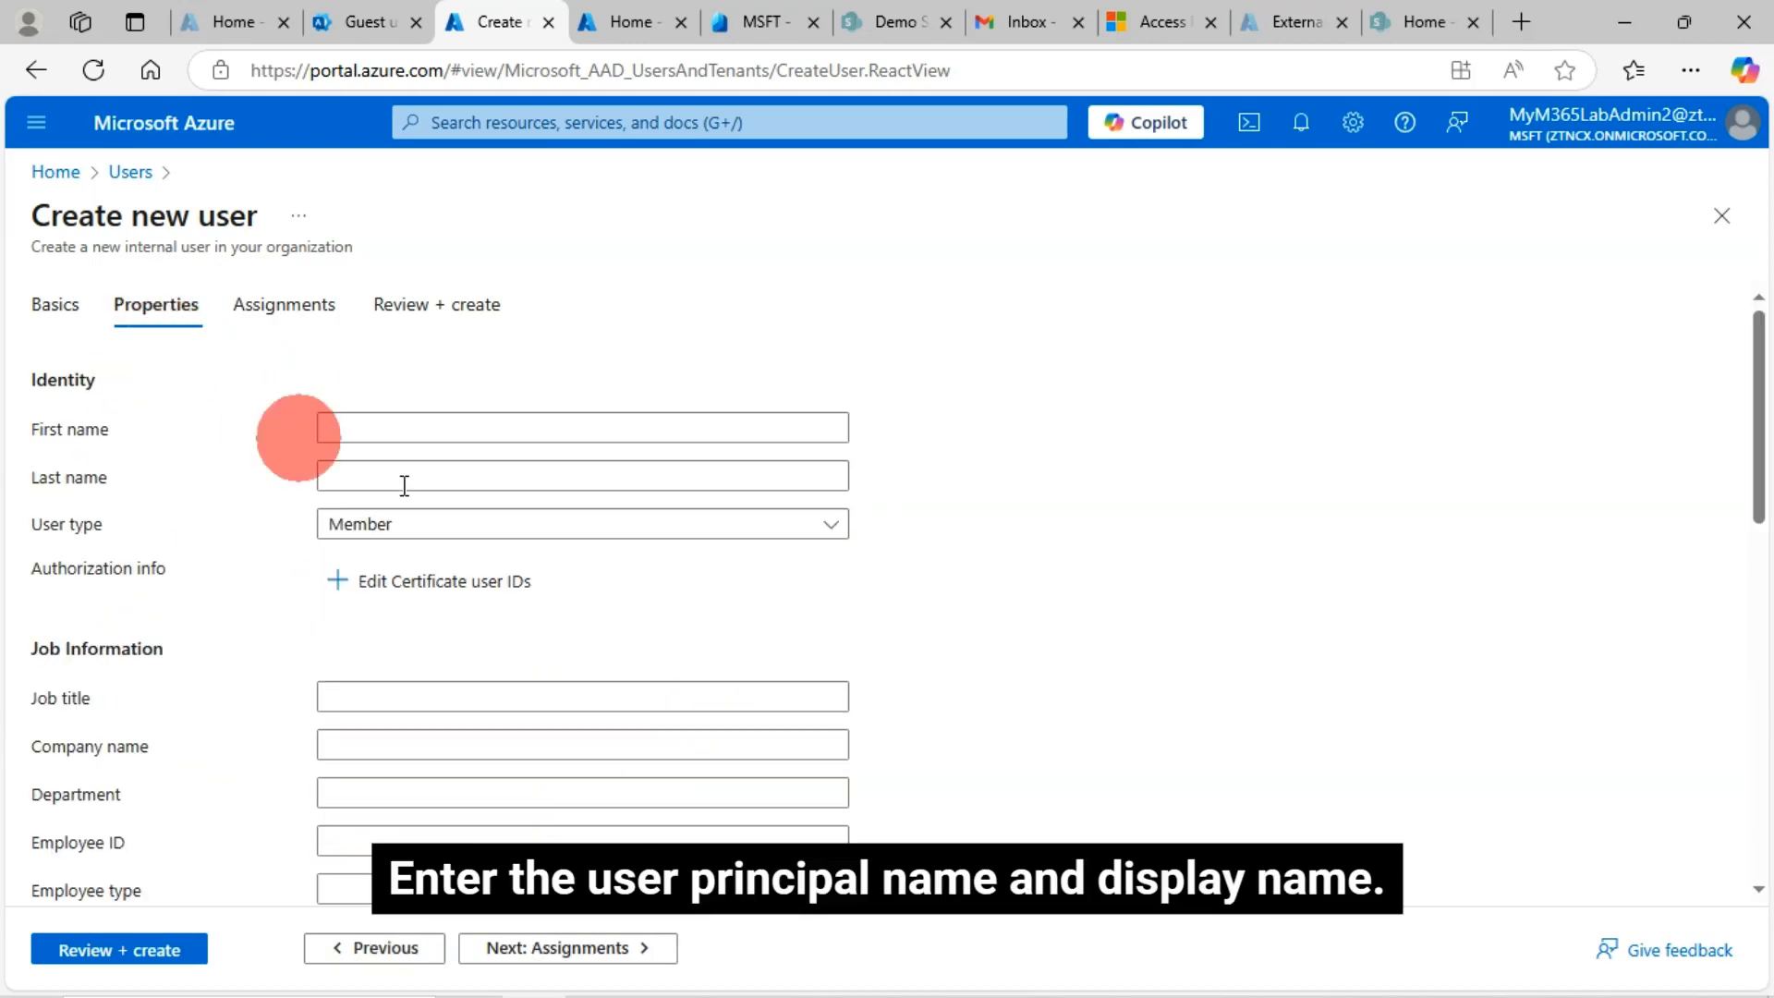
{"action": "left_click", "coordinate": [653, 541]}
{"action": "left_click", "coordinate": [653, 541]}
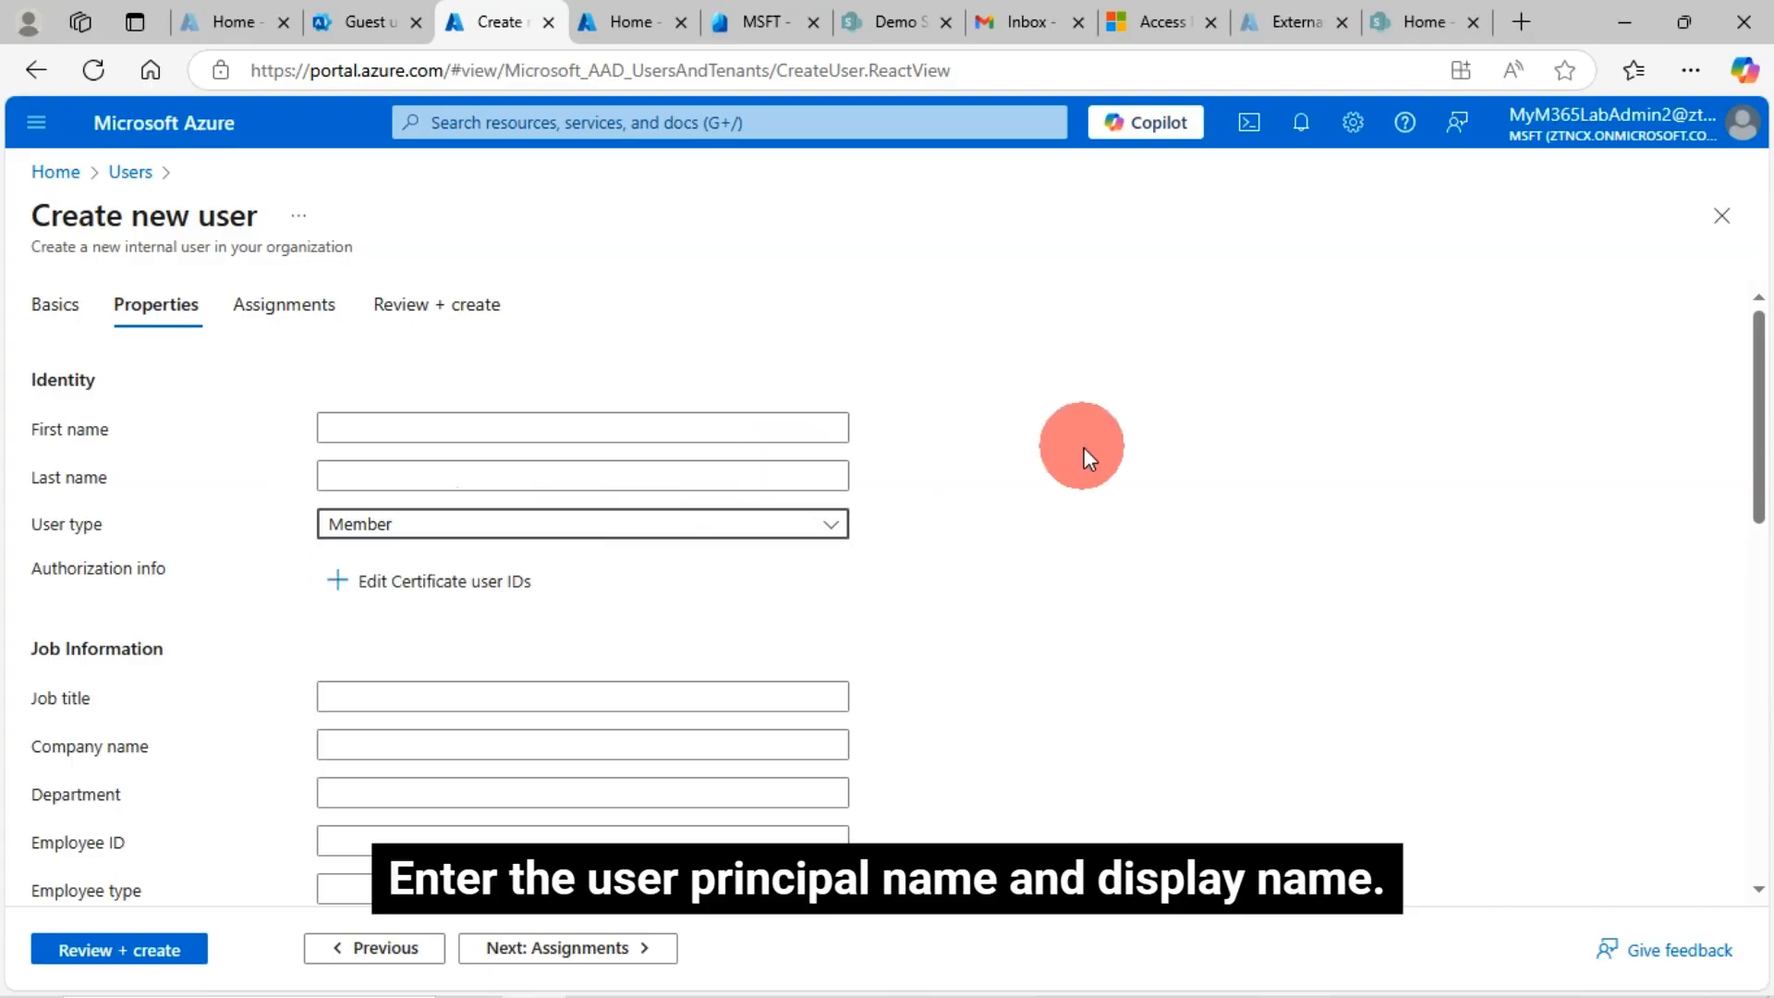
{"action": "scroll", "coordinate": [824, 684], "scroll_direction": "down", "scroll_amount": 15}
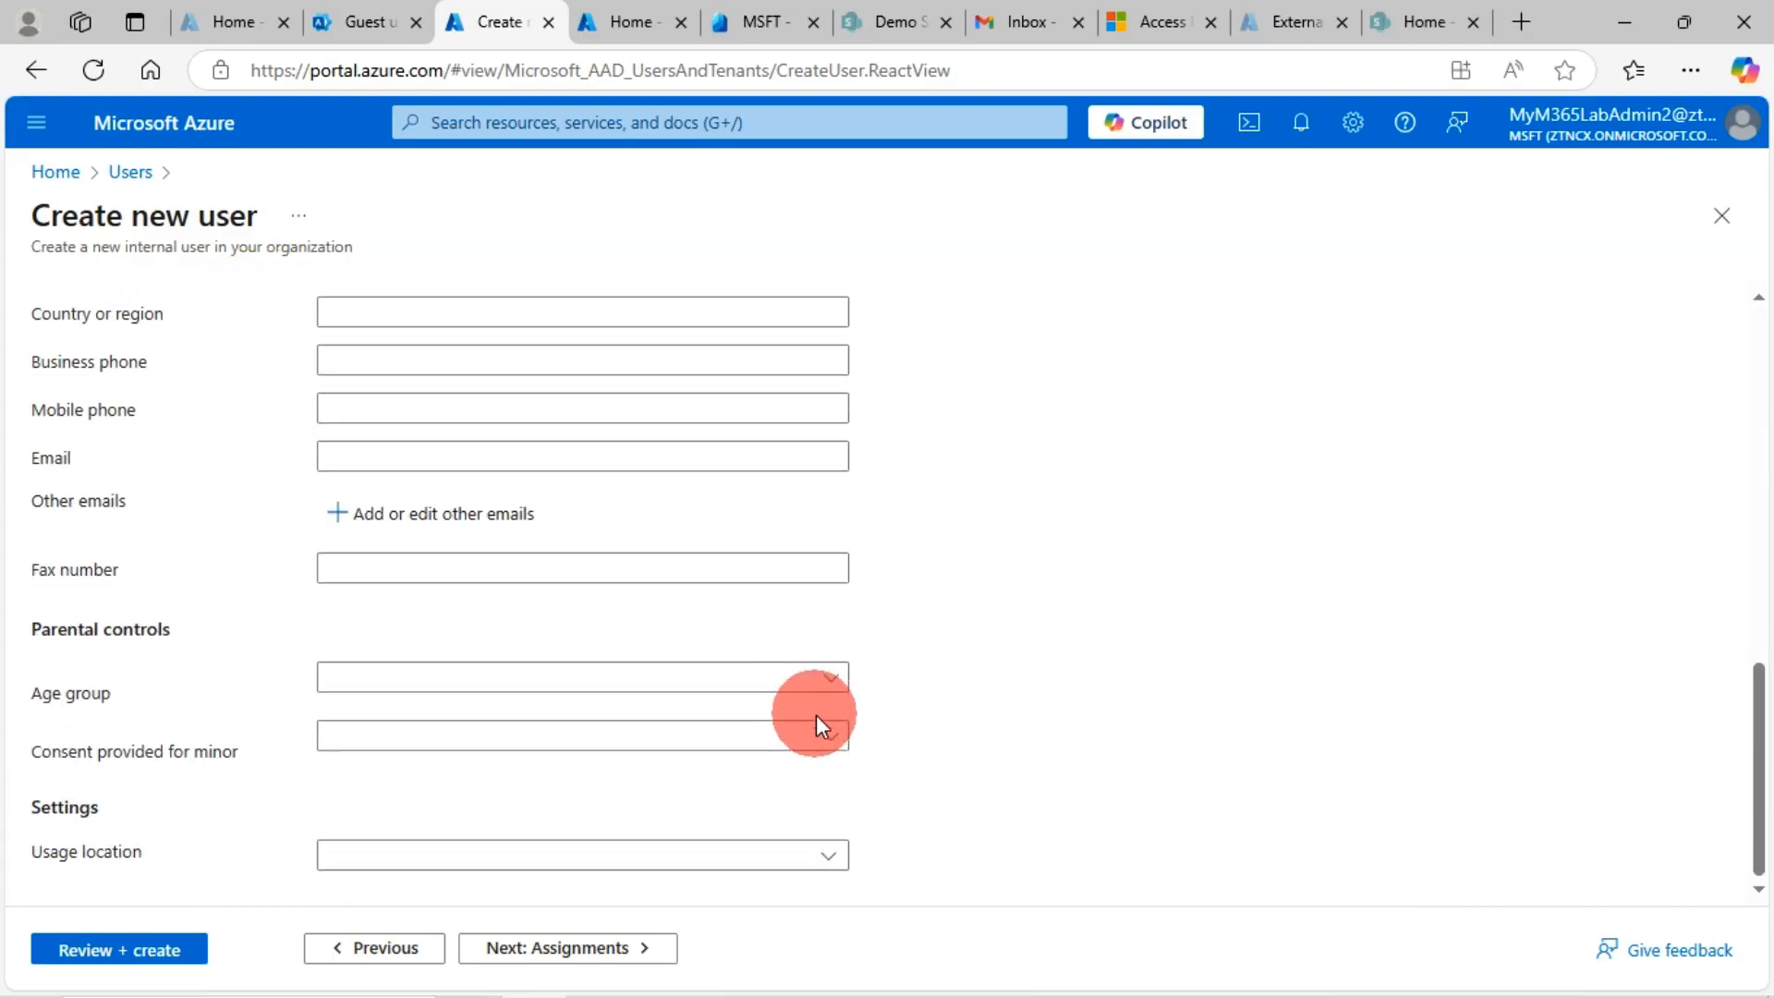
{"action": "scroll", "coordinate": [817, 713], "scroll_direction": "up", "scroll_amount": 15}
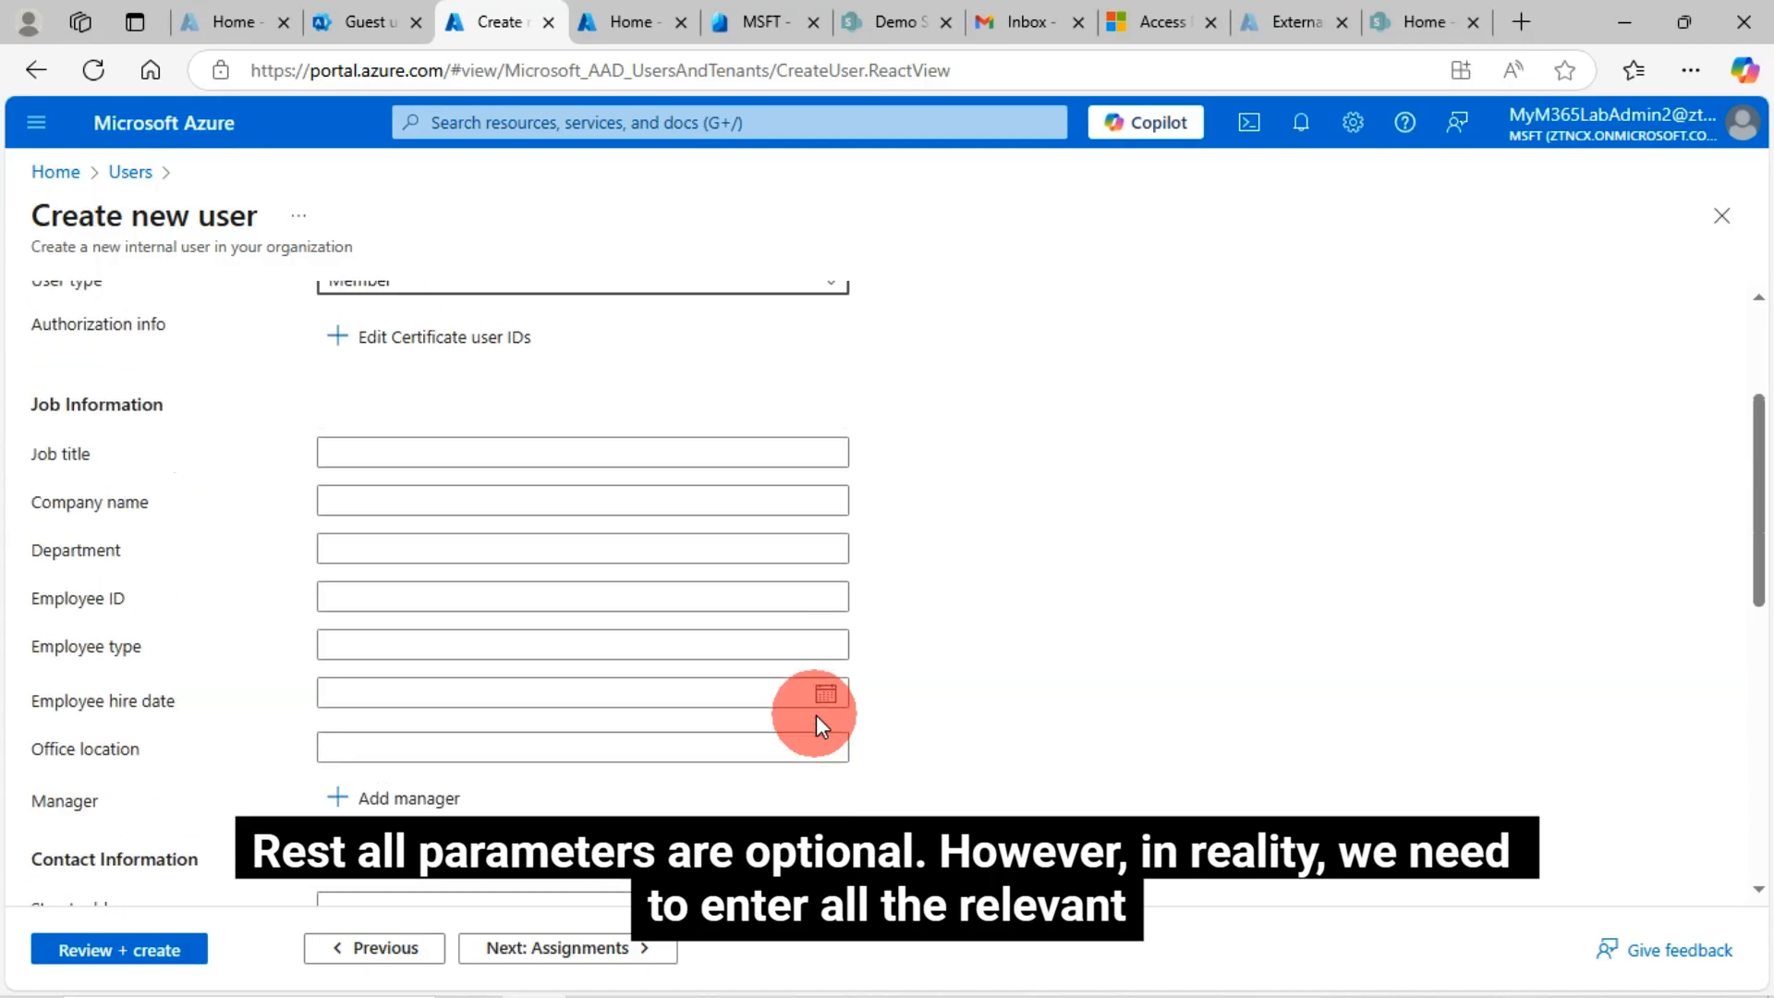
Continue through Assignments to Review + create, which fails Basics validation, then check Gmail
{"action": "left_click", "coordinate": [290, 314]}
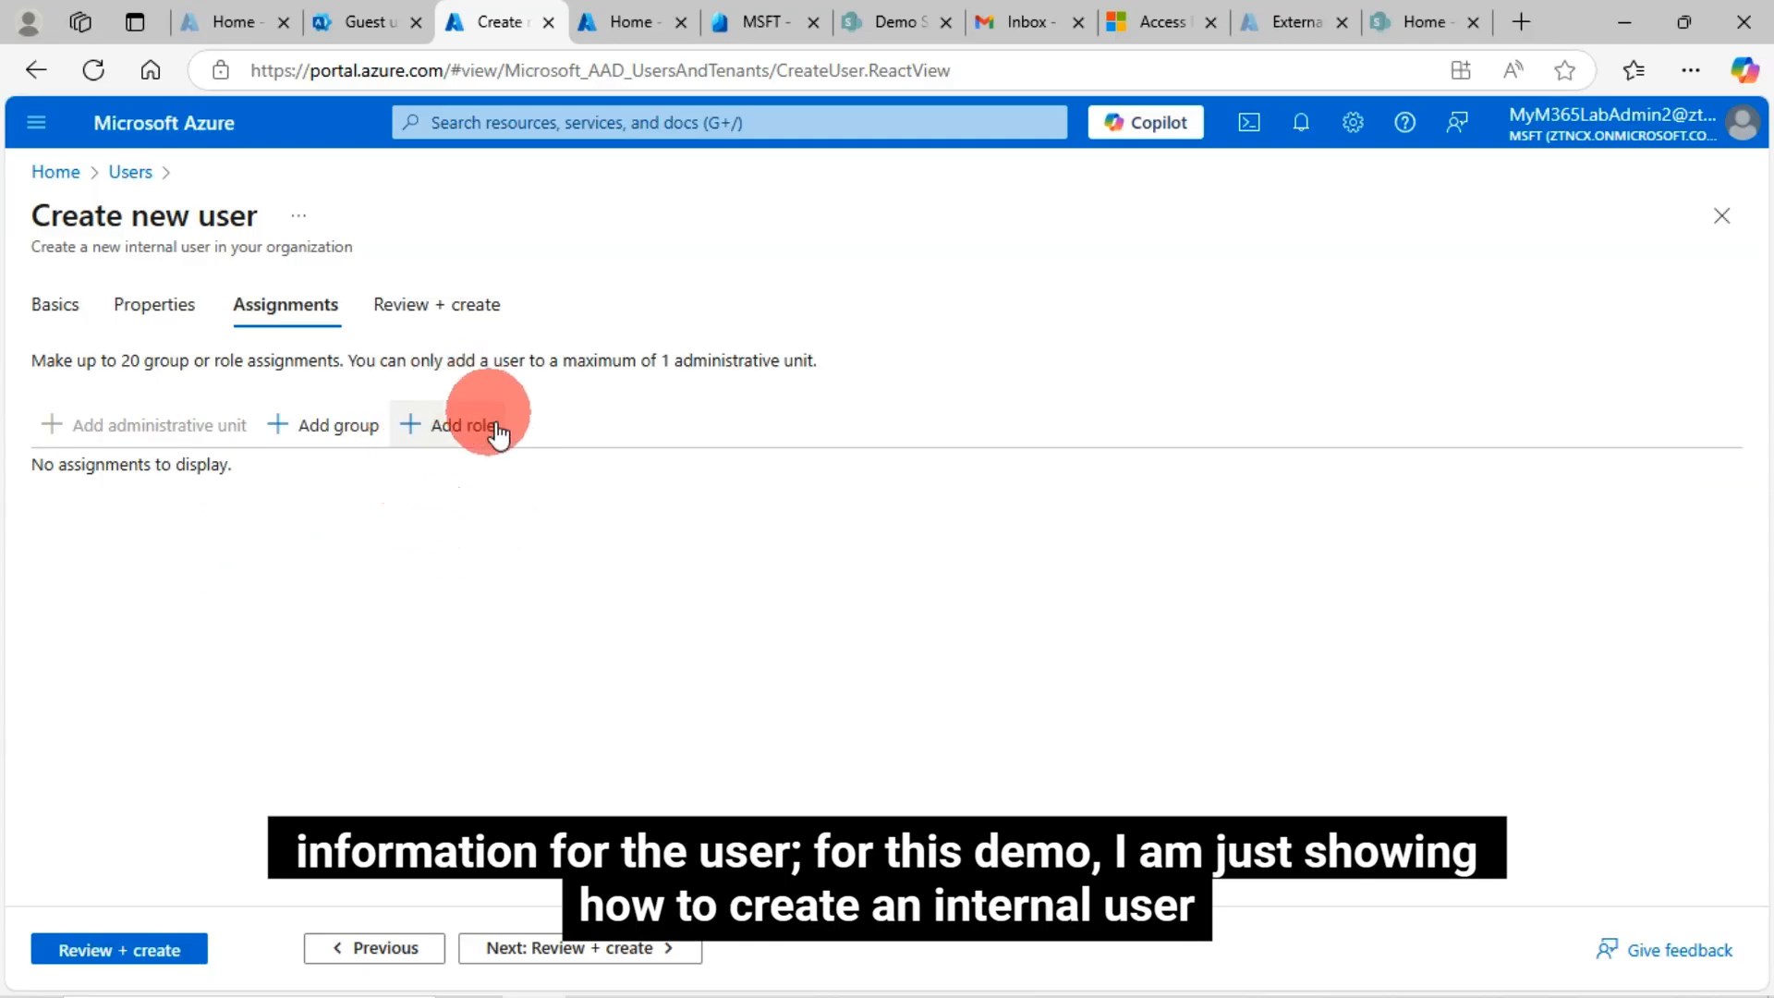
{"action": "left_click", "coordinate": [450, 314]}
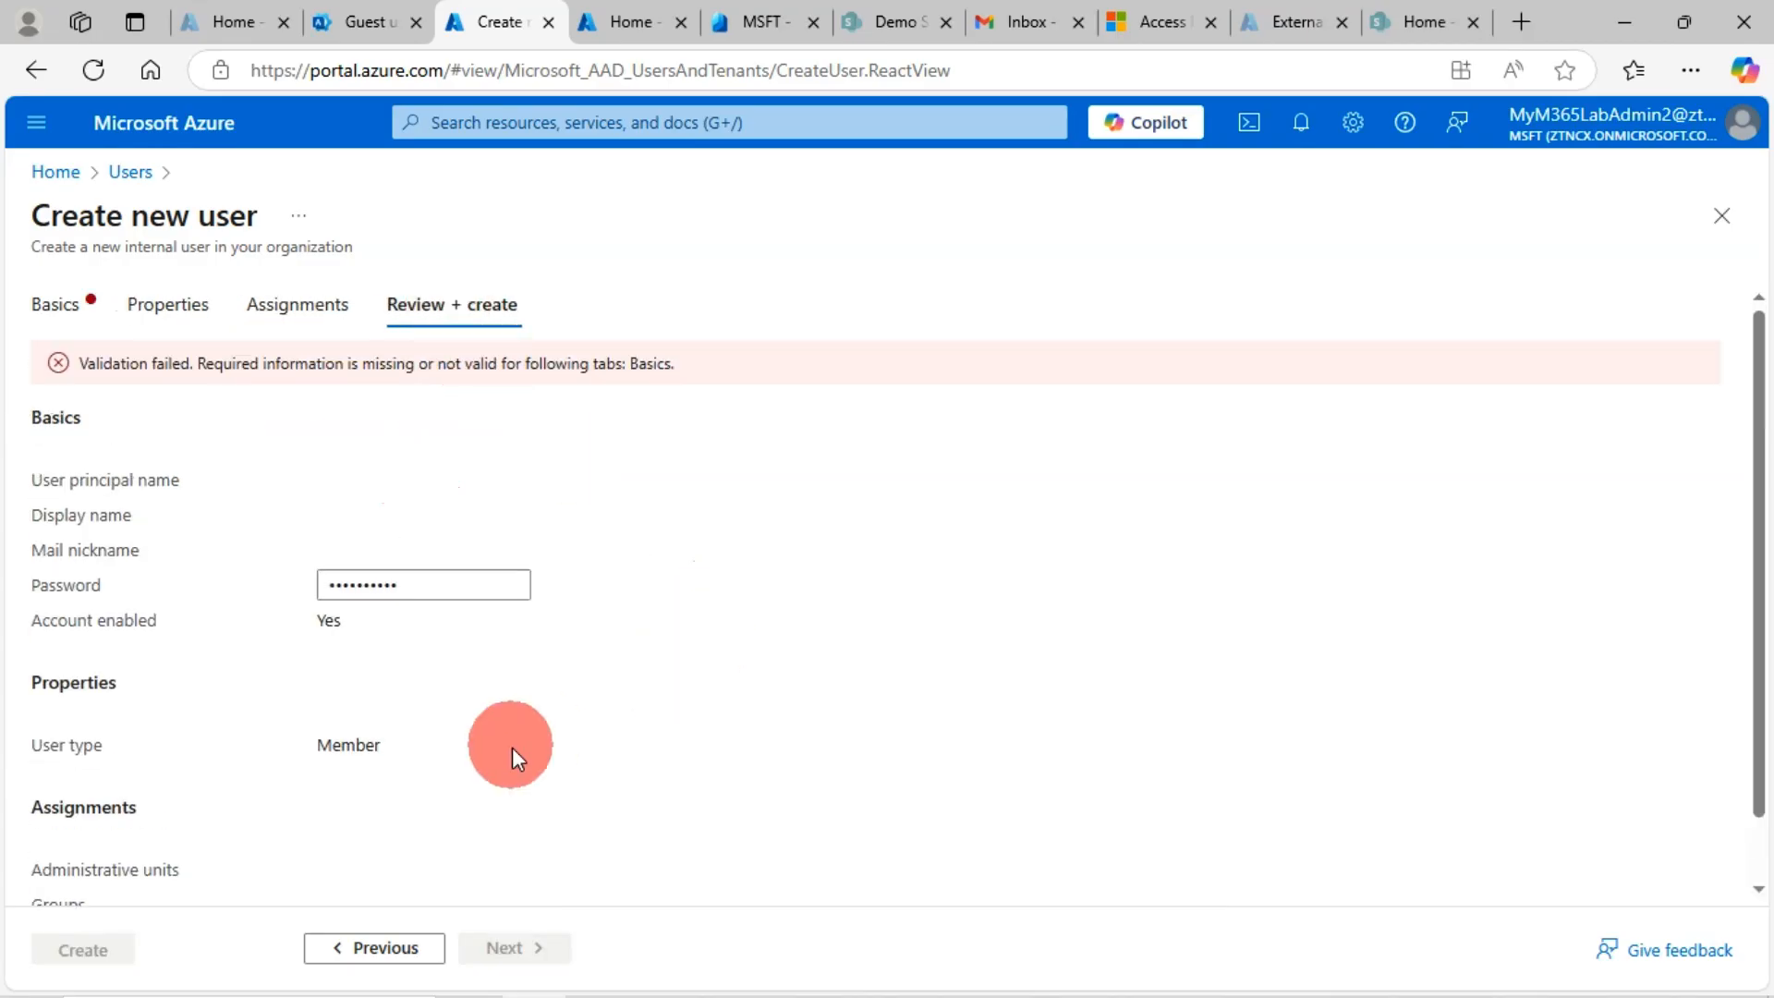
{"action": "scroll", "coordinate": [512, 747], "scroll_direction": "down", "scroll_amount": 2}
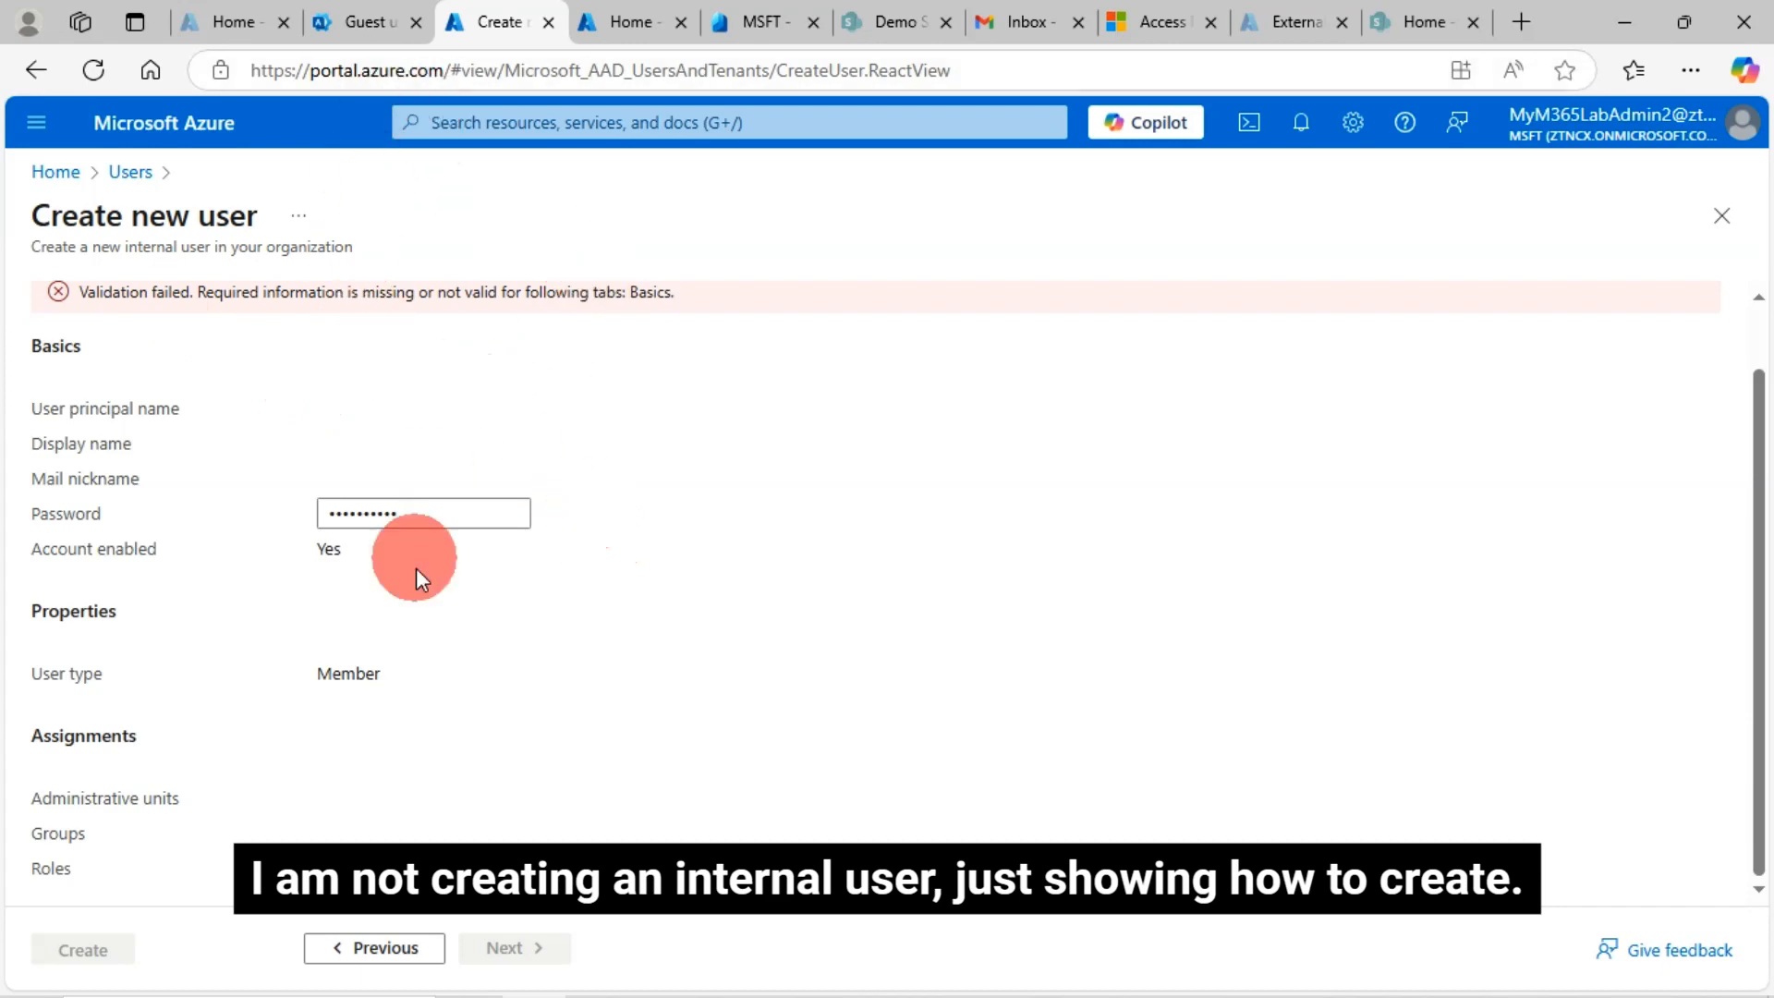
{"action": "left_click", "coordinate": [1012, 23]}
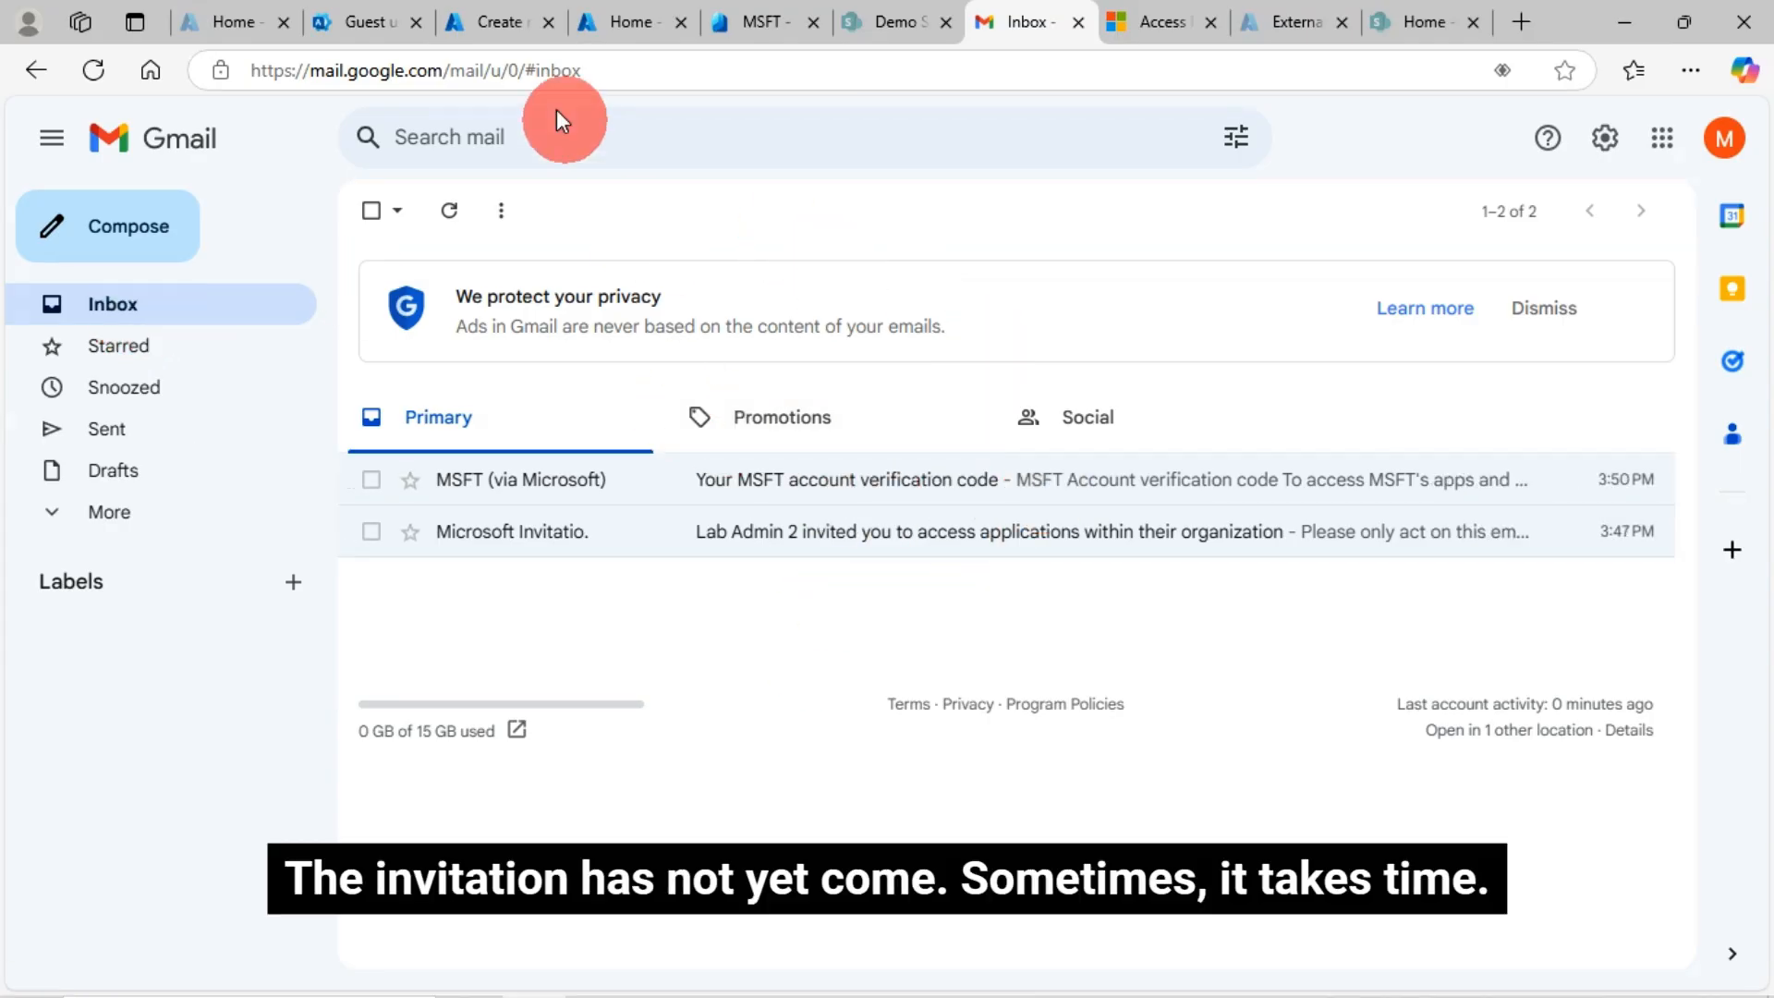
Return to the Microsoft 365 admin center's Guest users page, which lists two guests
{"action": "left_click", "coordinate": [364, 20]}
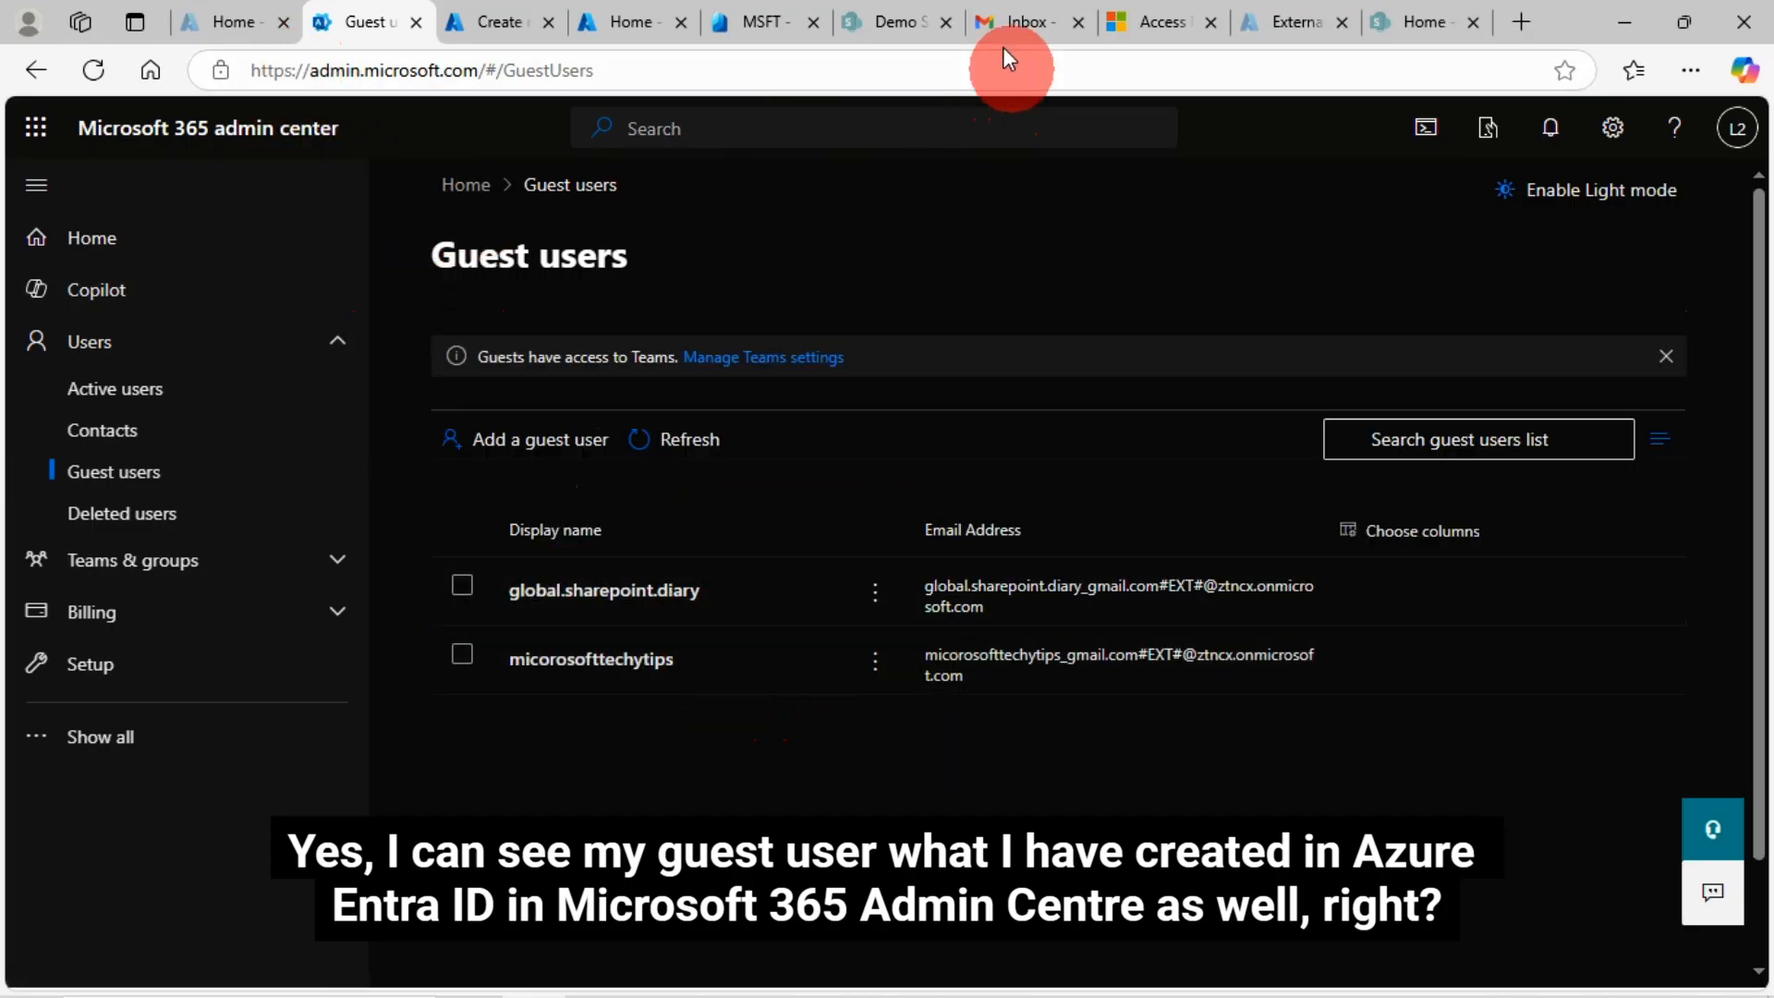
{"action": "left_click", "coordinate": [1029, 21]}
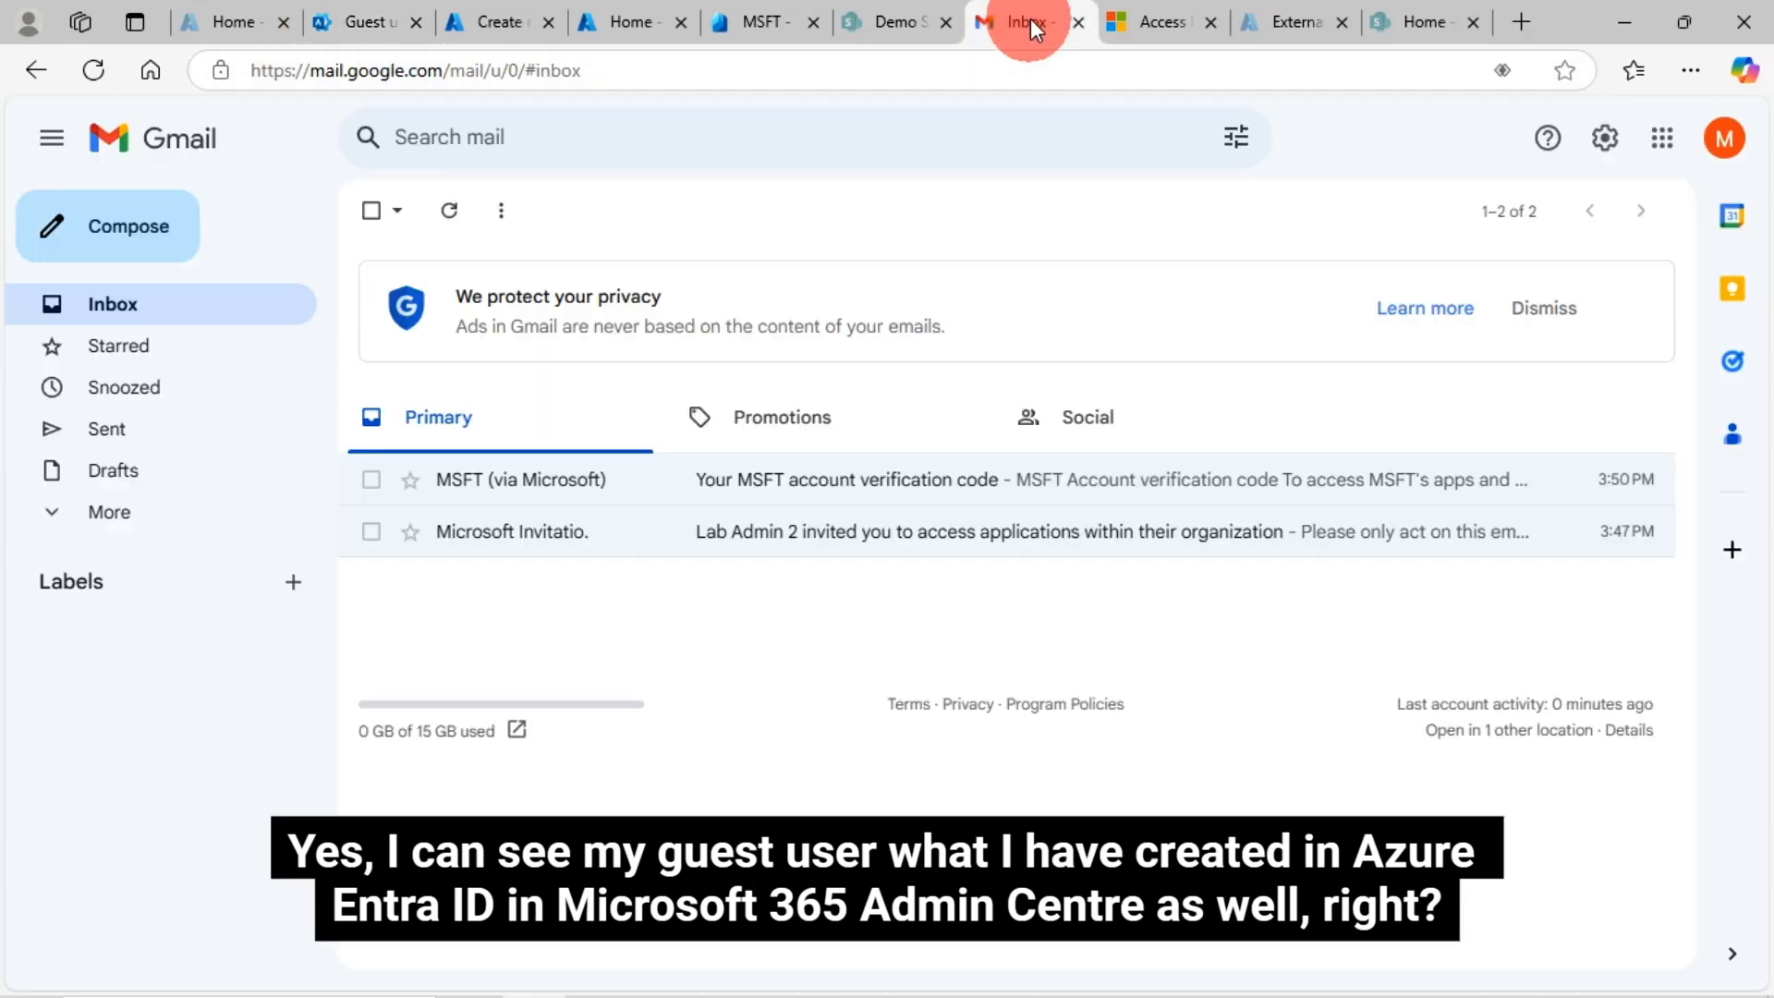
{"action": "left_click", "coordinate": [114, 313]}
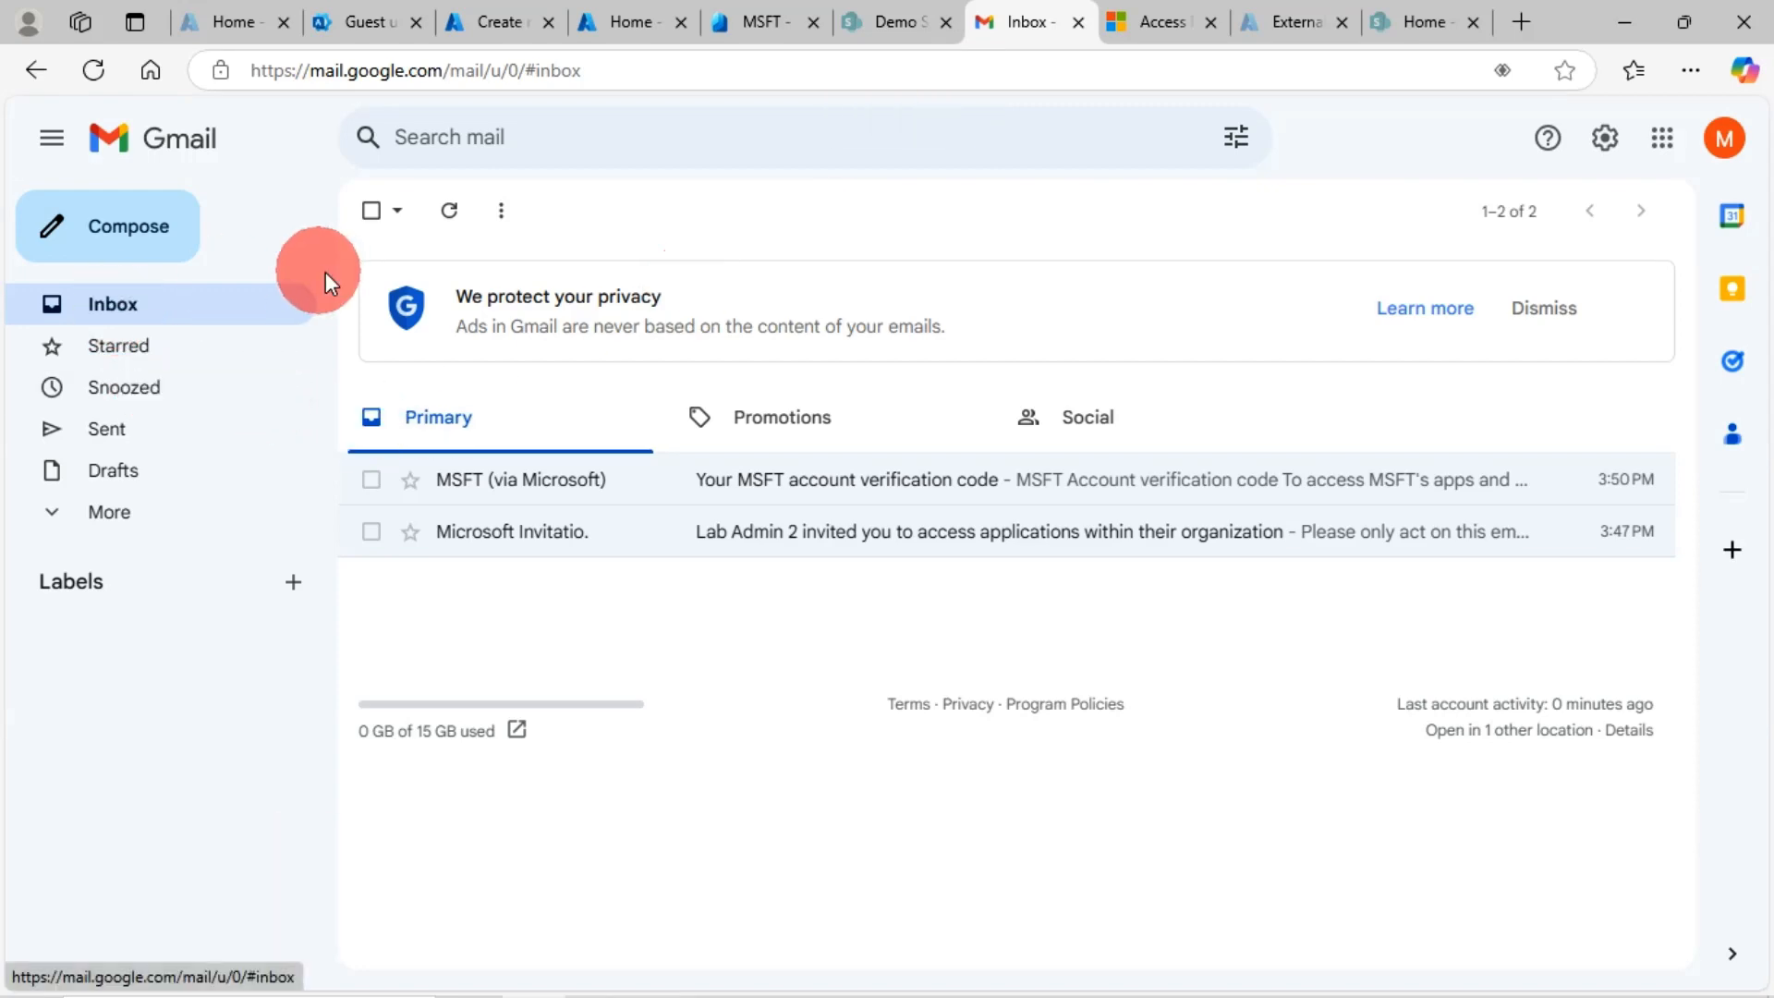
{"action": "left_click", "coordinate": [812, 482]}
{"action": "left_click", "coordinate": [117, 314]}
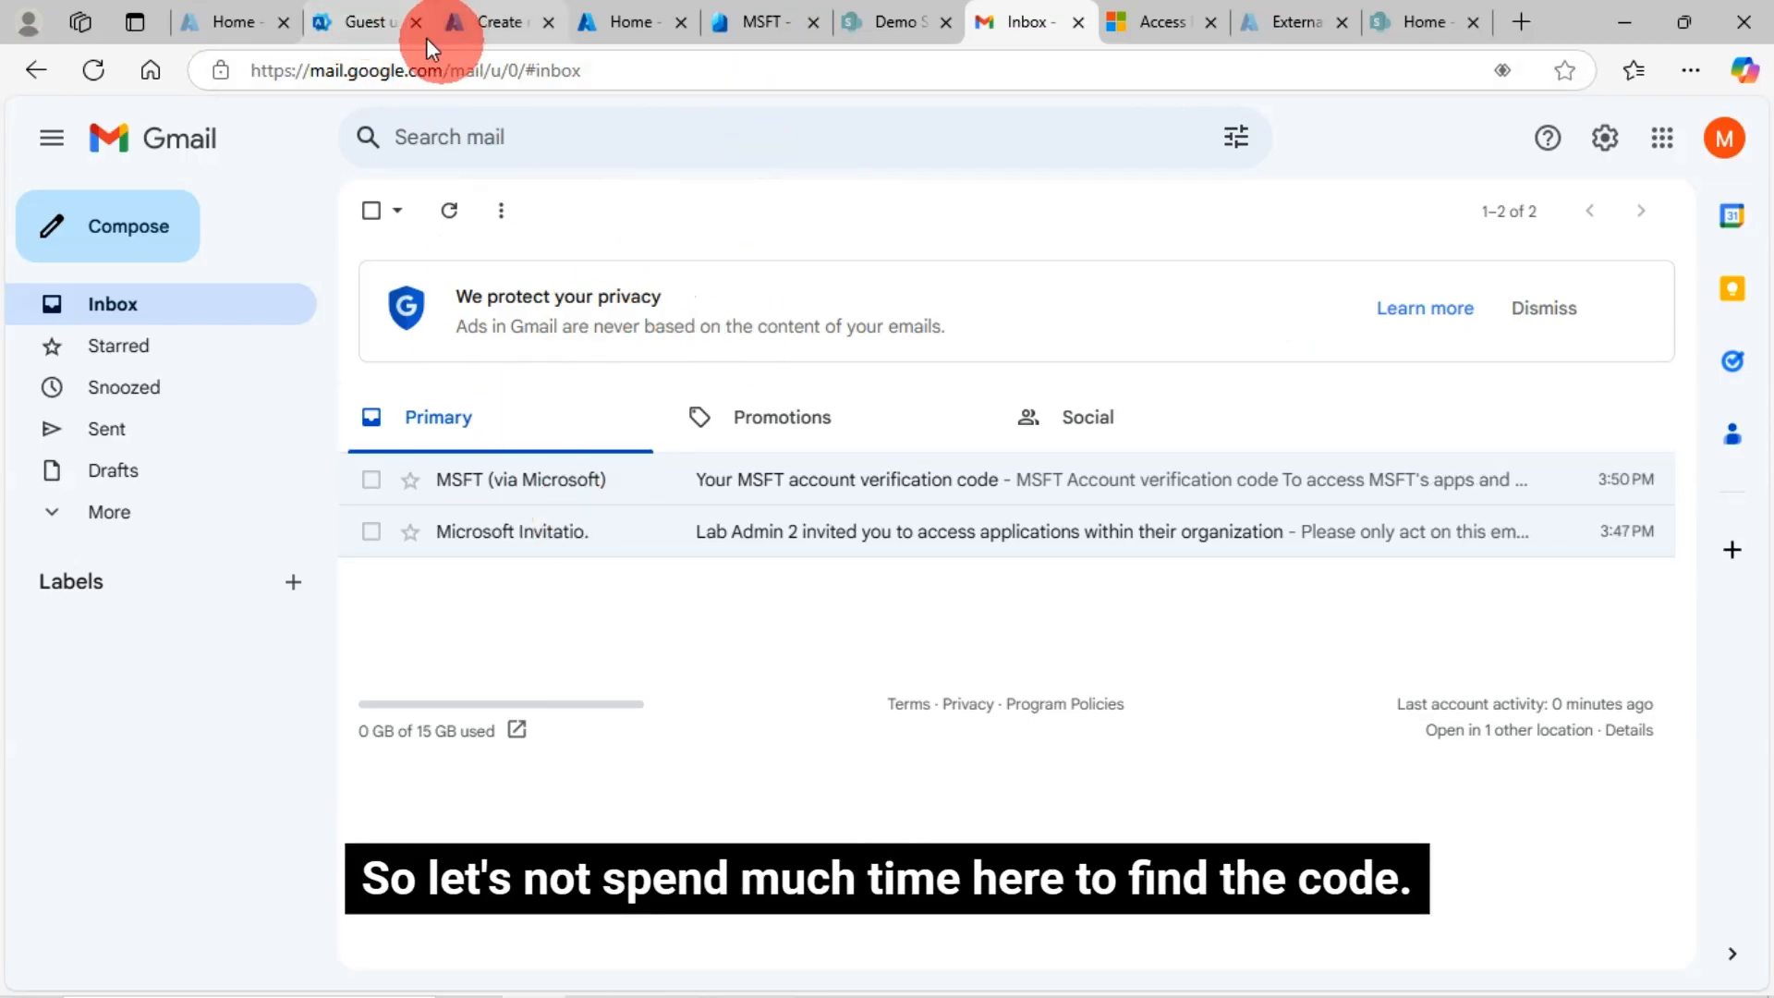
{"action": "left_click", "coordinate": [356, 21]}
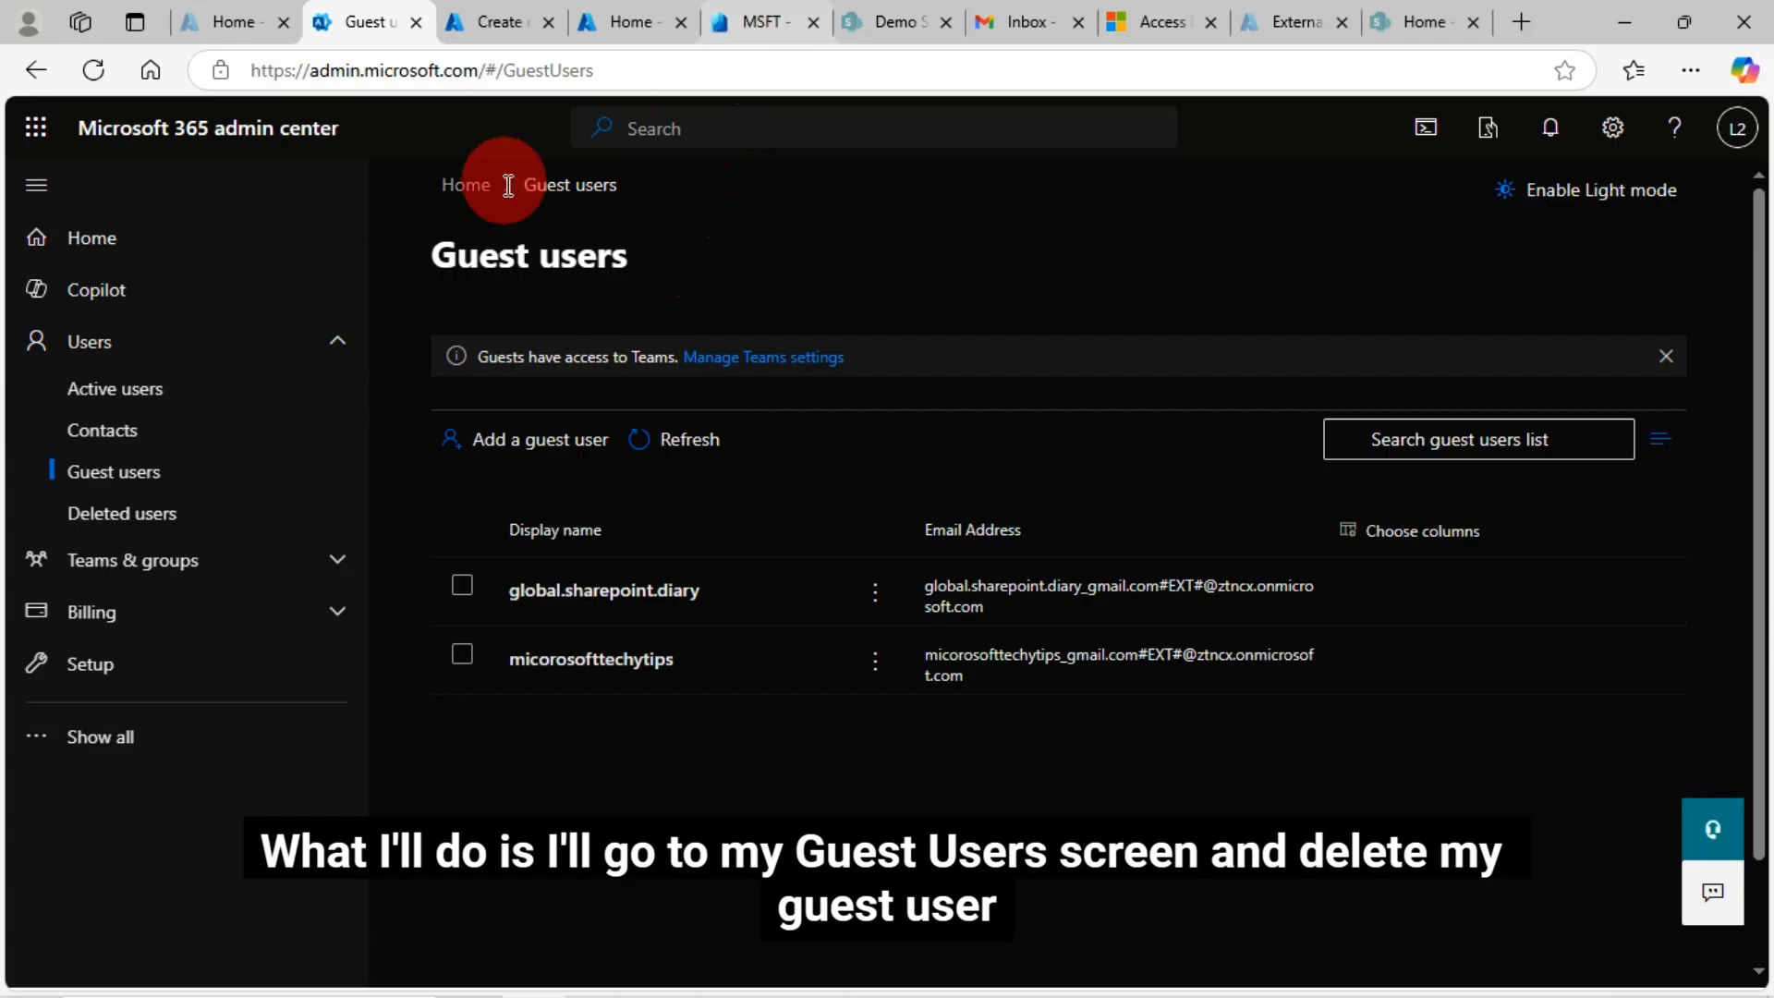
Delete the selected Gmail guest from Azure's All users list and confirm with OK
{"action": "left_click", "coordinate": [643, 23]}
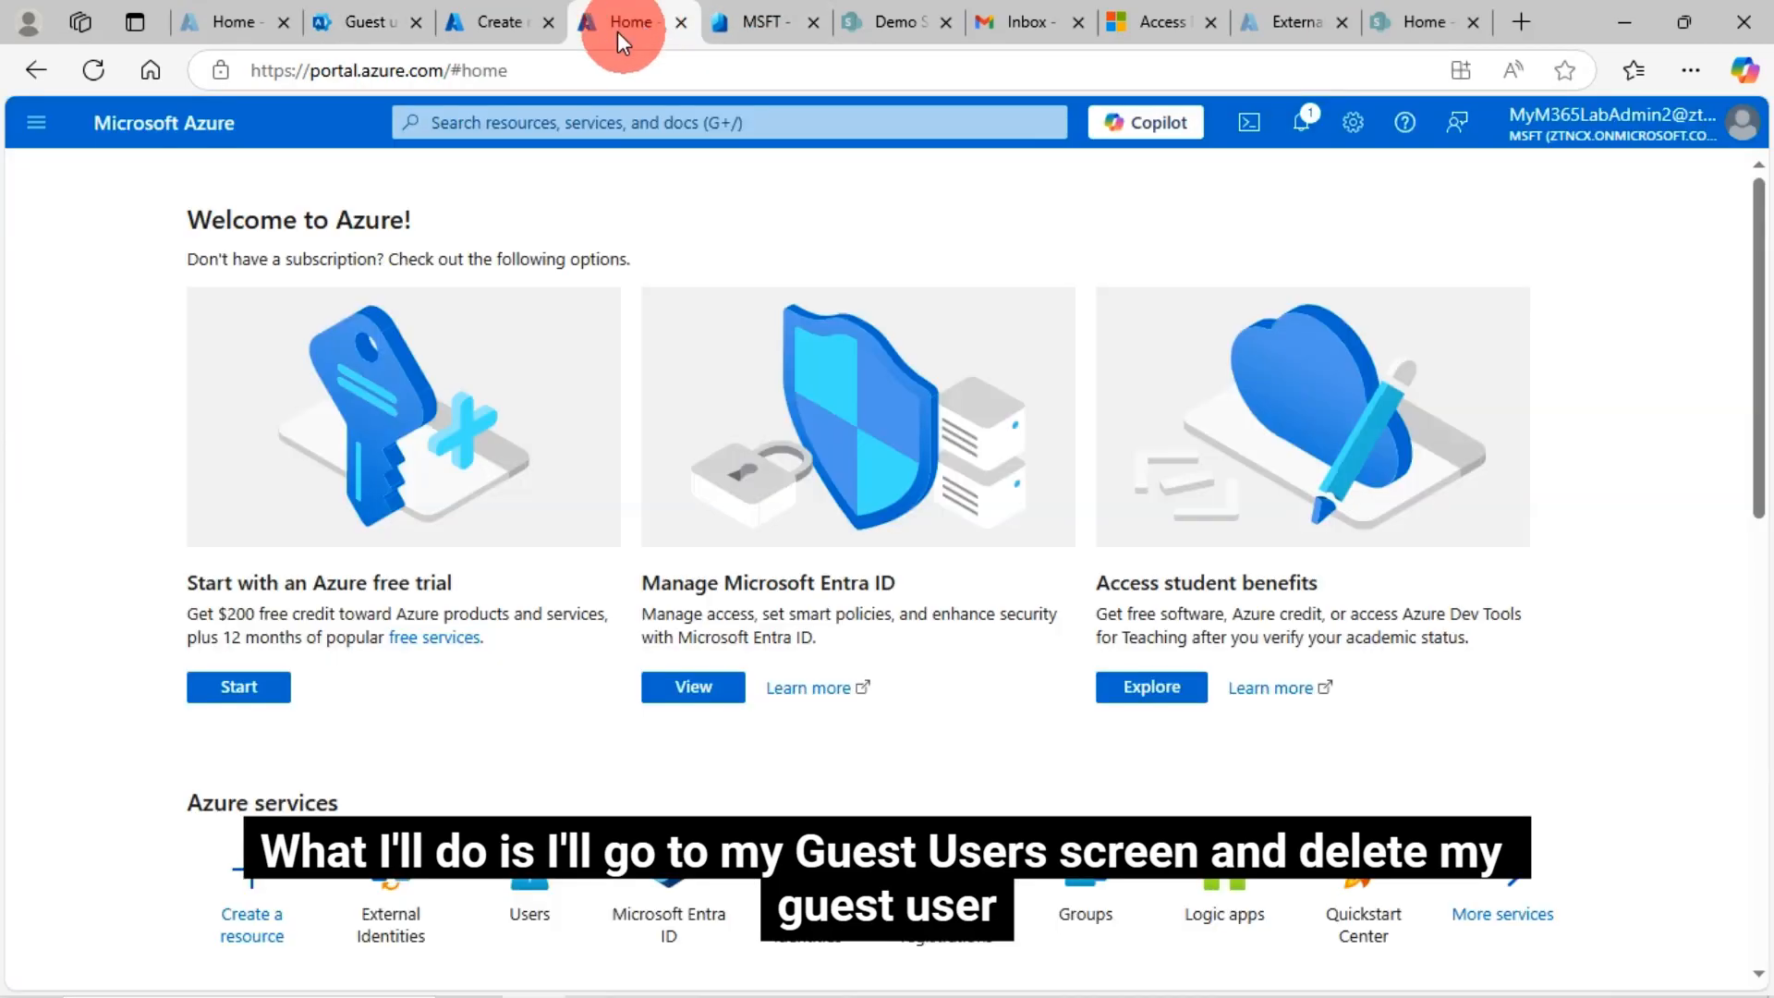
{"action": "left_click", "coordinate": [514, 20]}
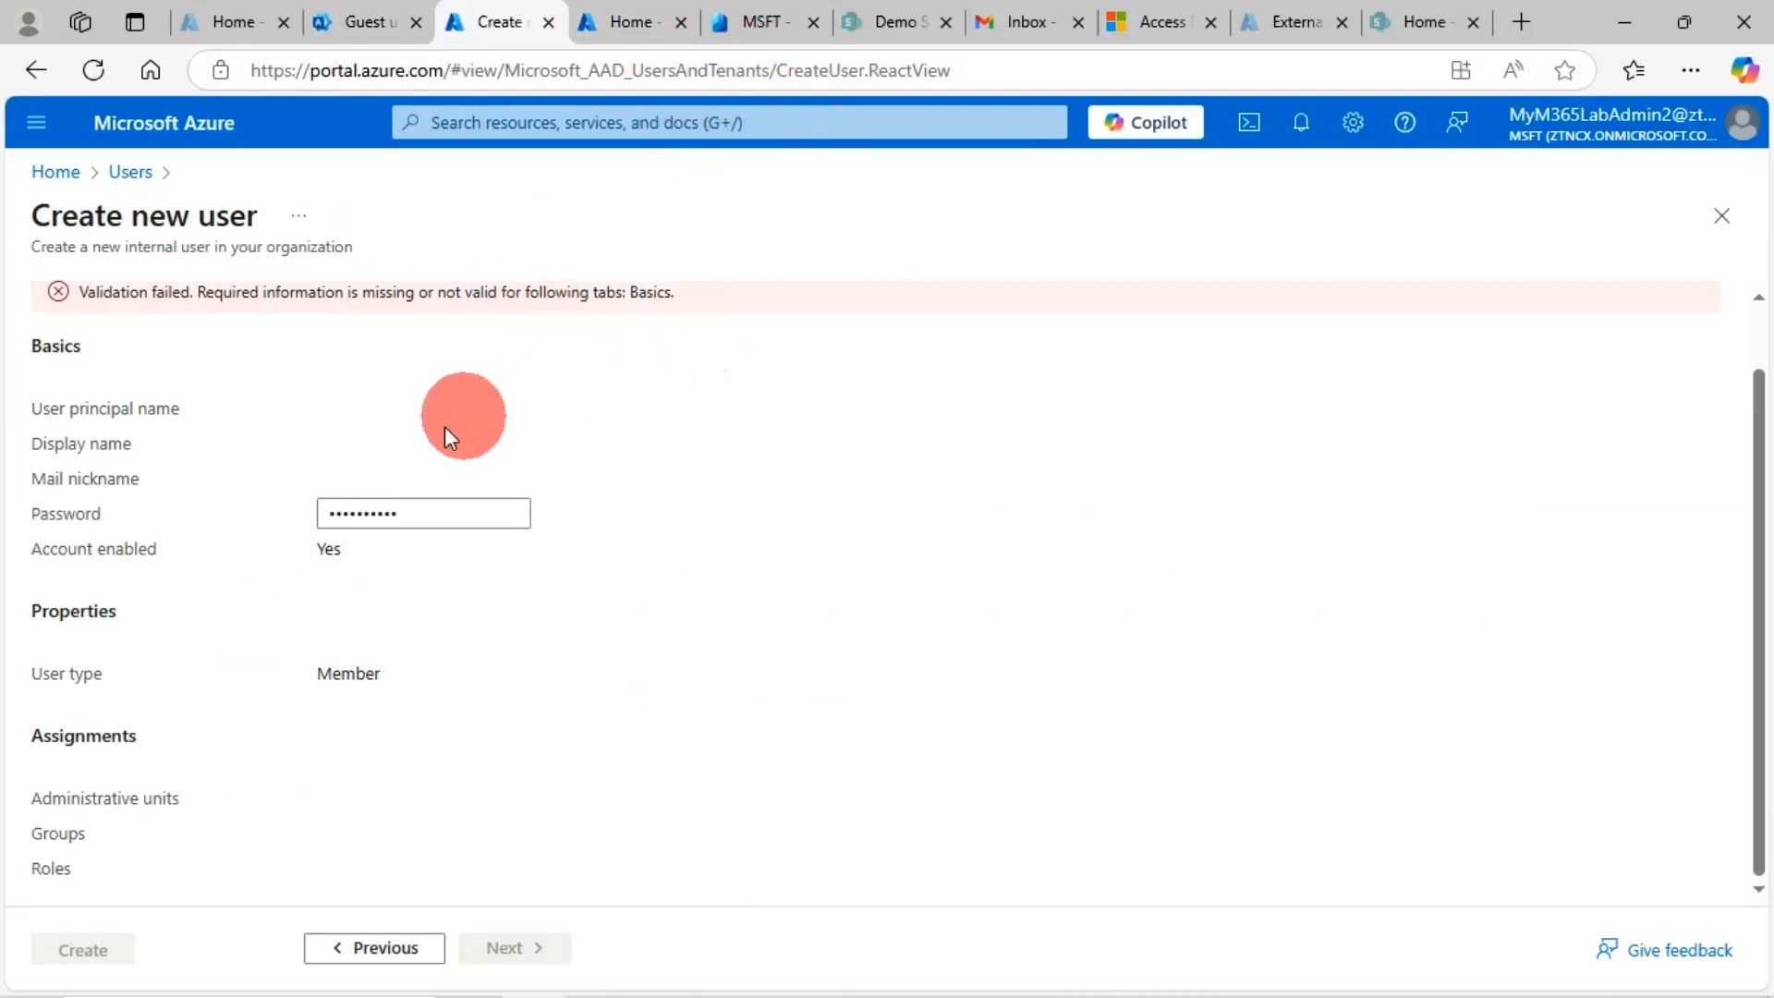
{"action": "left_click", "coordinate": [138, 174]}
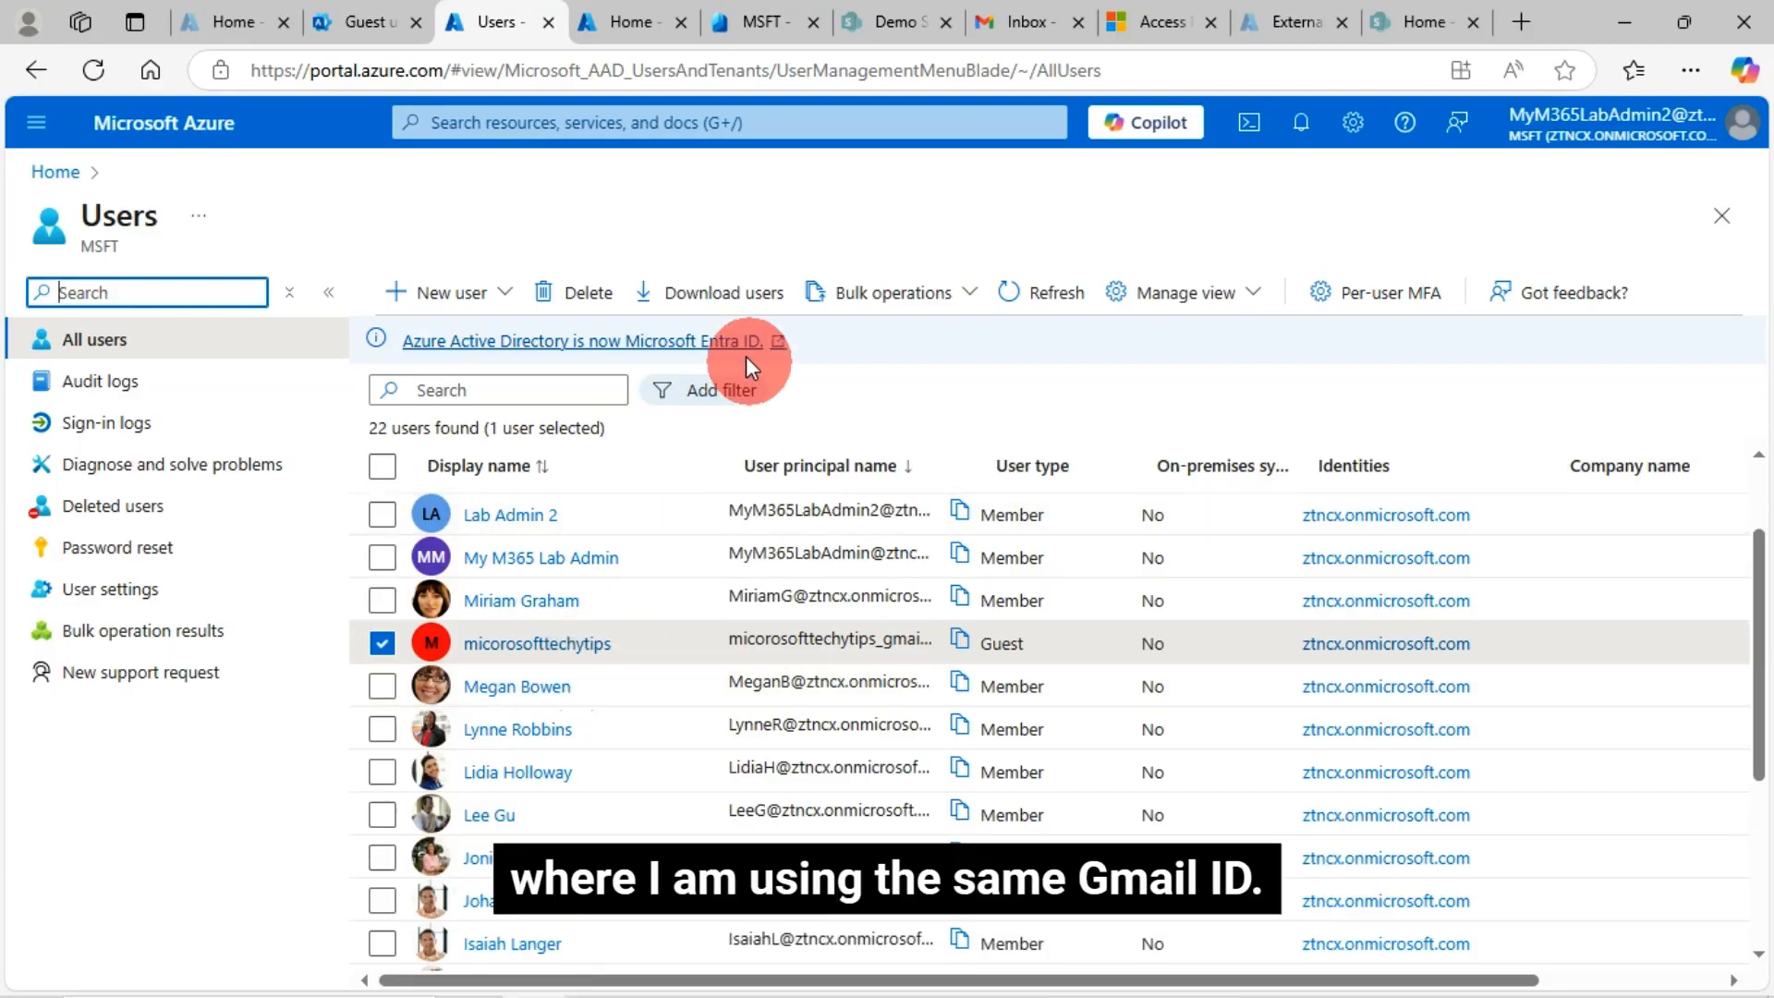
{"action": "left_click", "coordinate": [585, 294]}
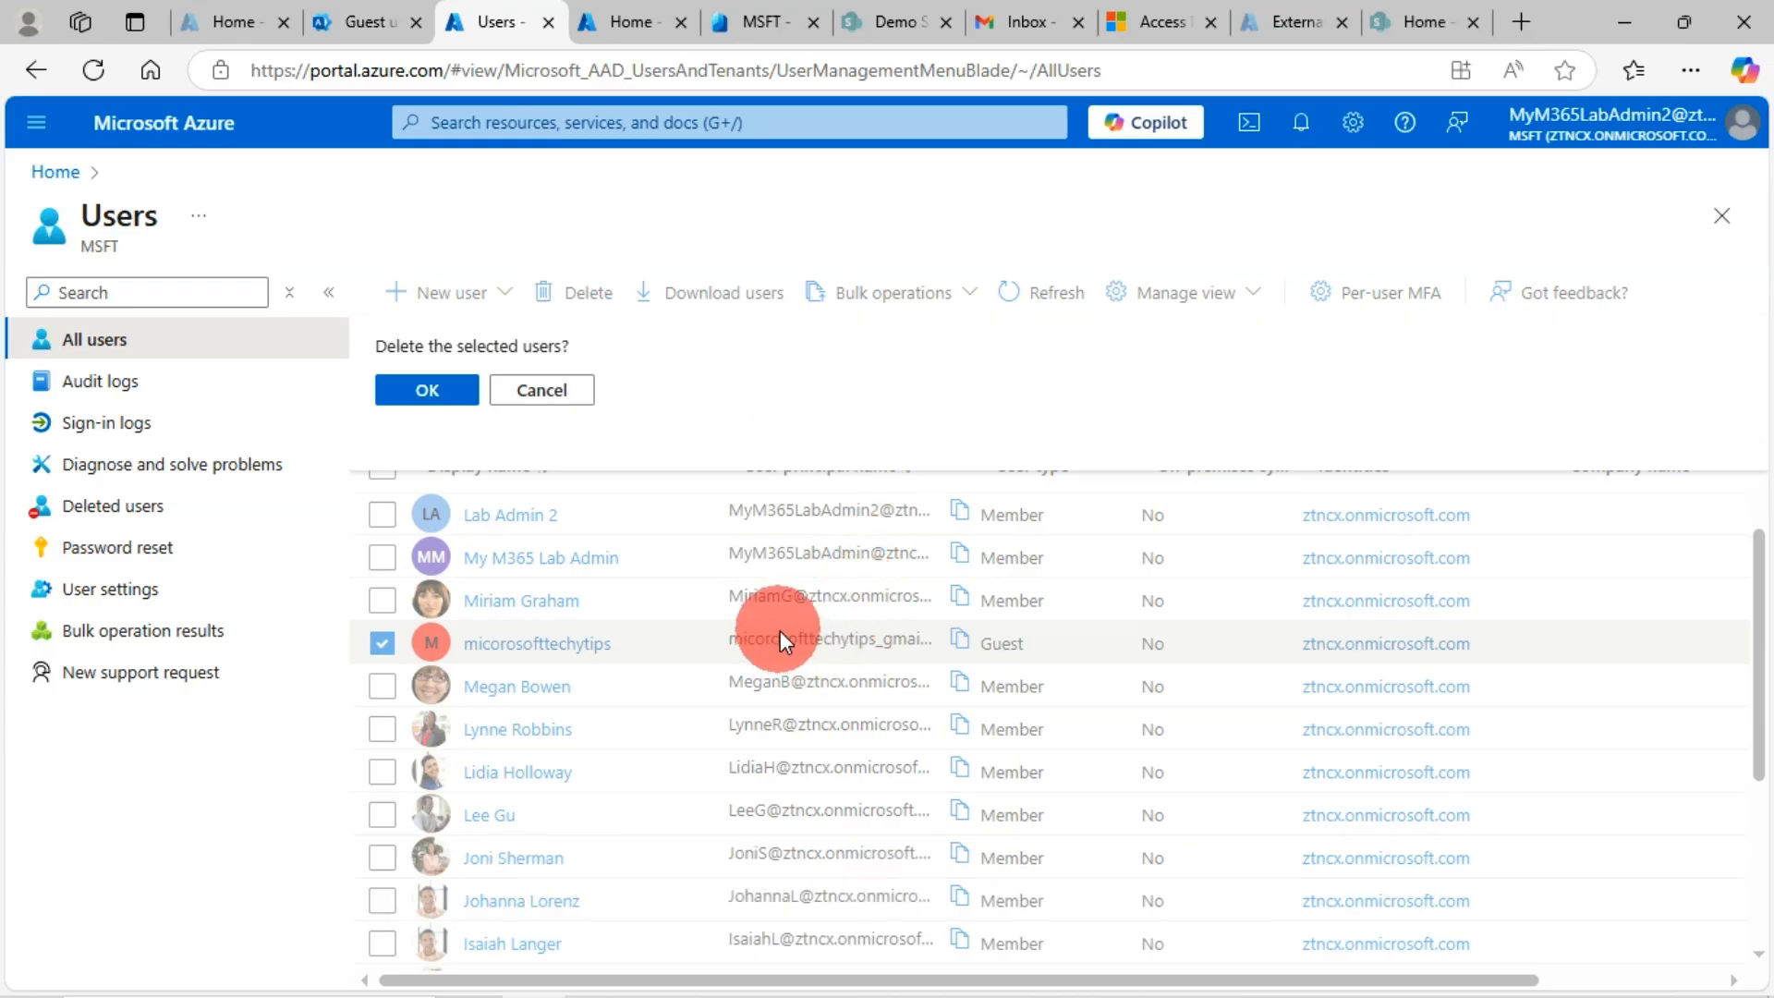
{"action": "left_click", "coordinate": [427, 388]}
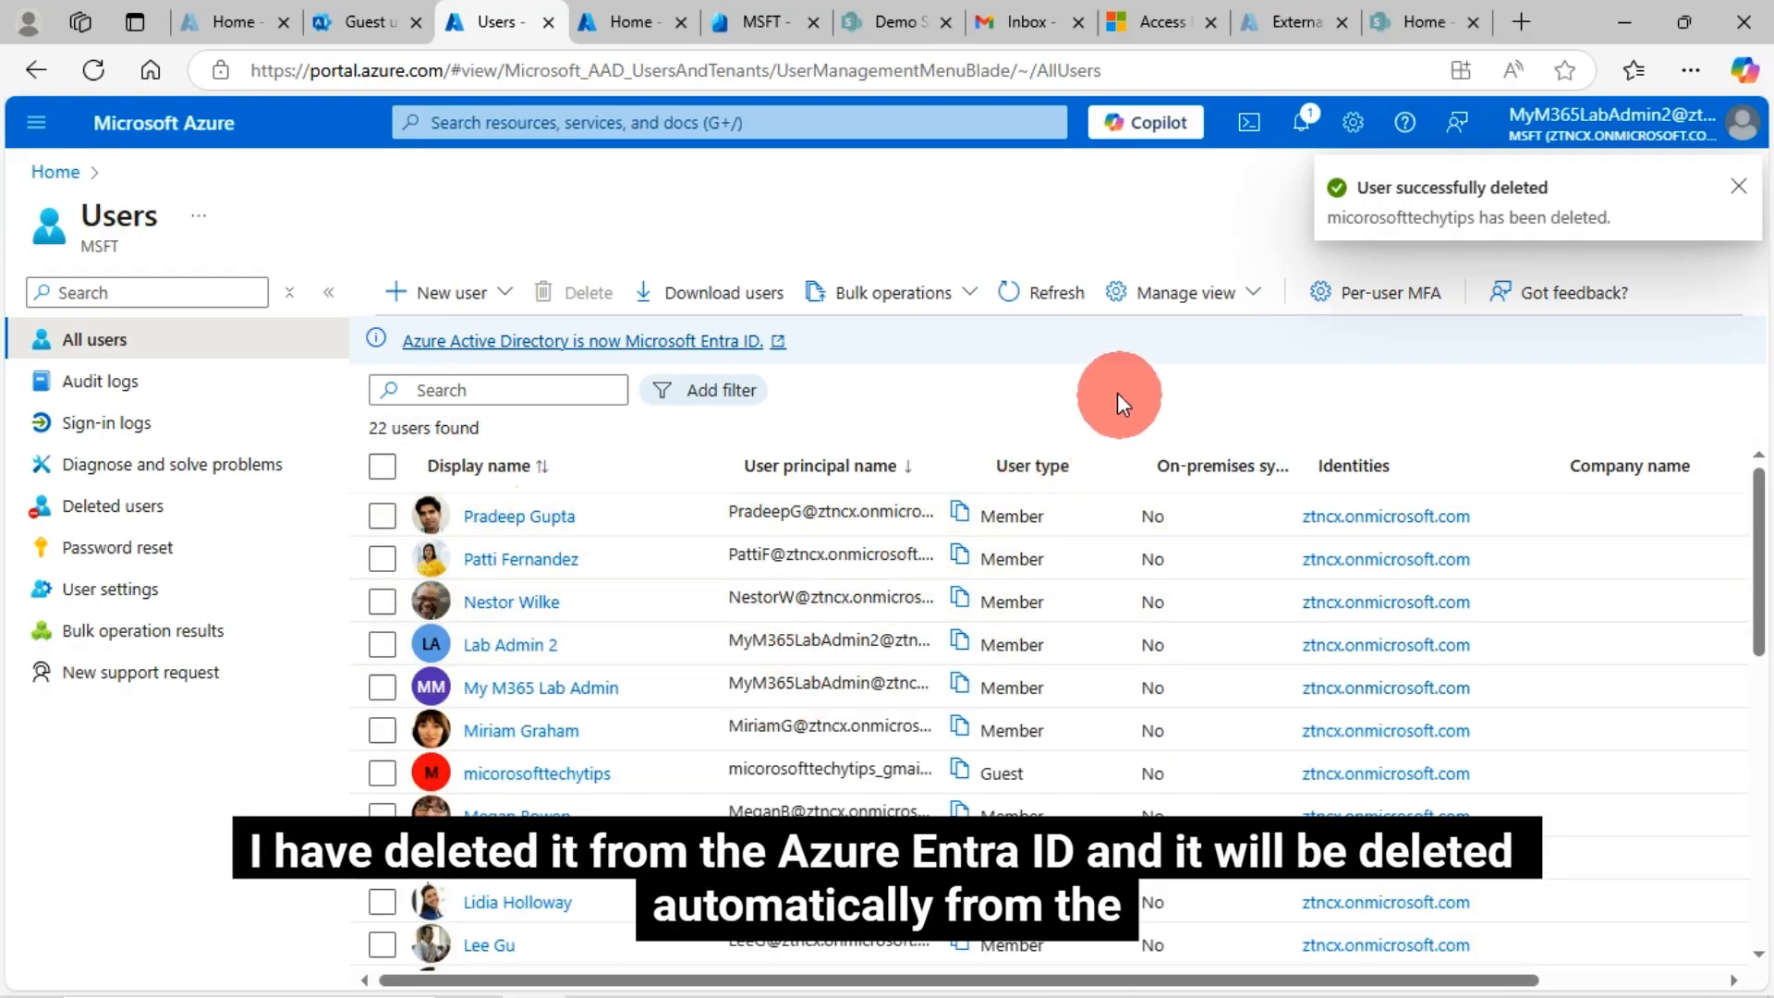
{"action": "left_click", "coordinate": [368, 19]}
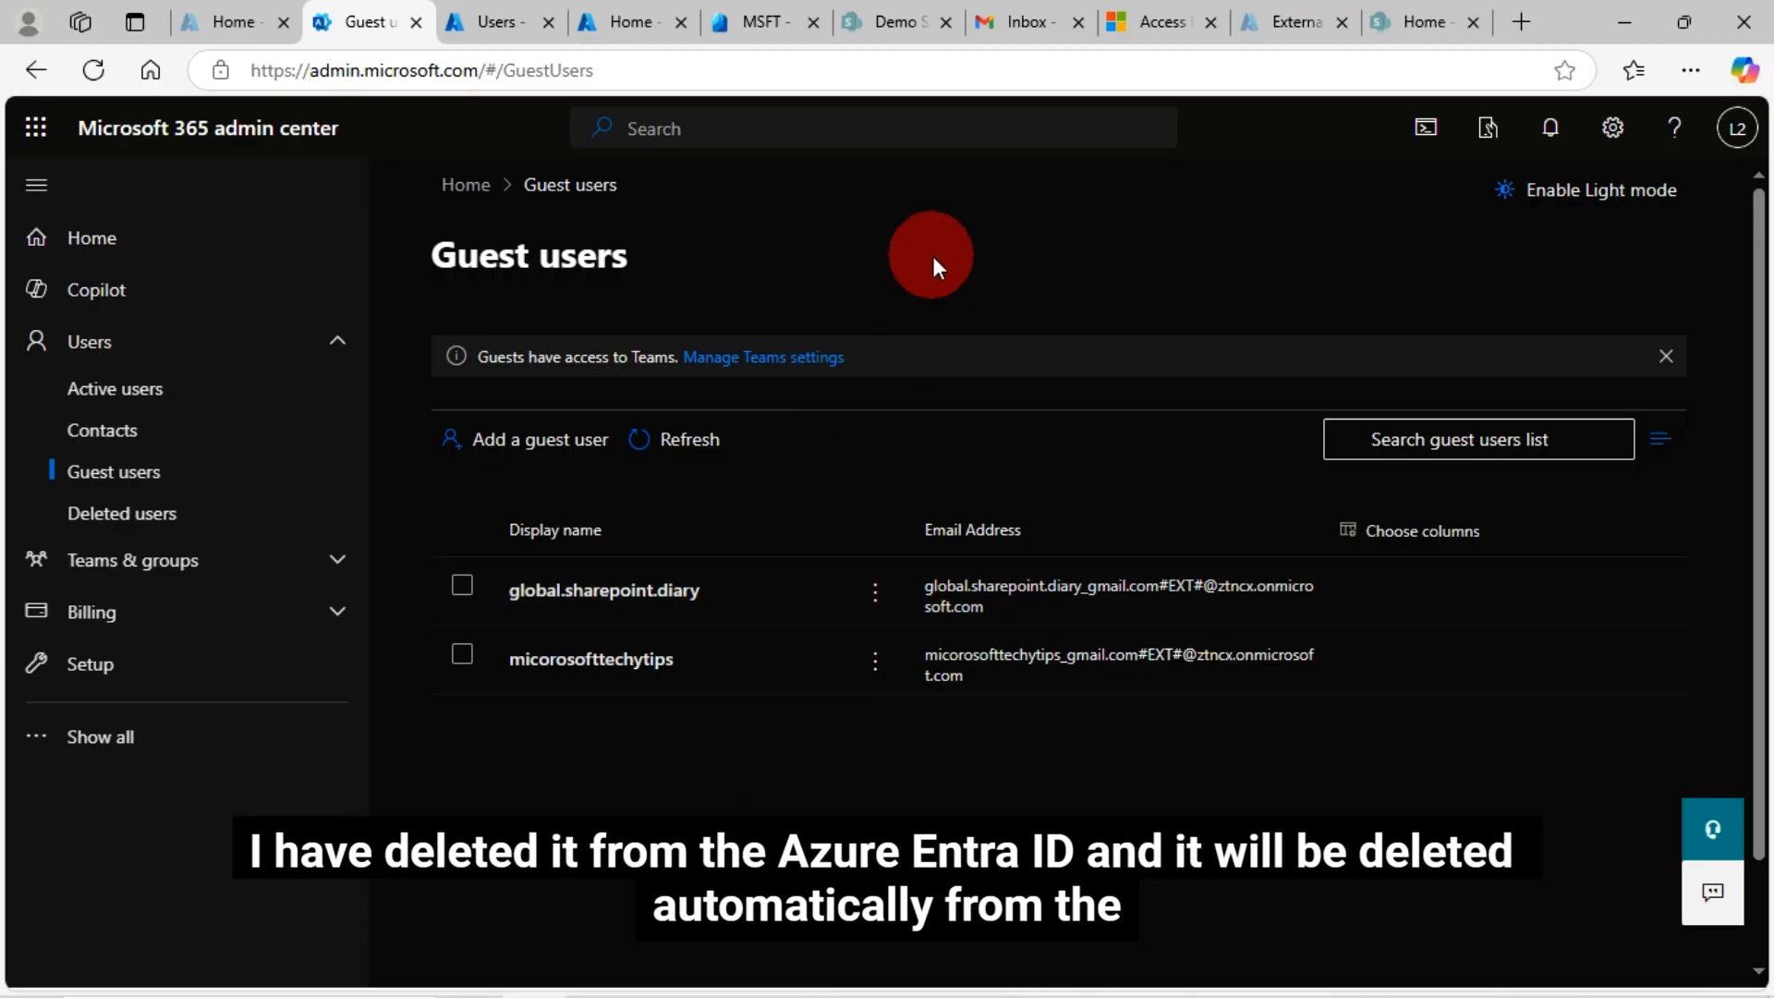
Reload and refresh Microsoft 365 Guest users, confirming the deleted Gmail guest is no longer listed
{"action": "key", "text": "F5"}
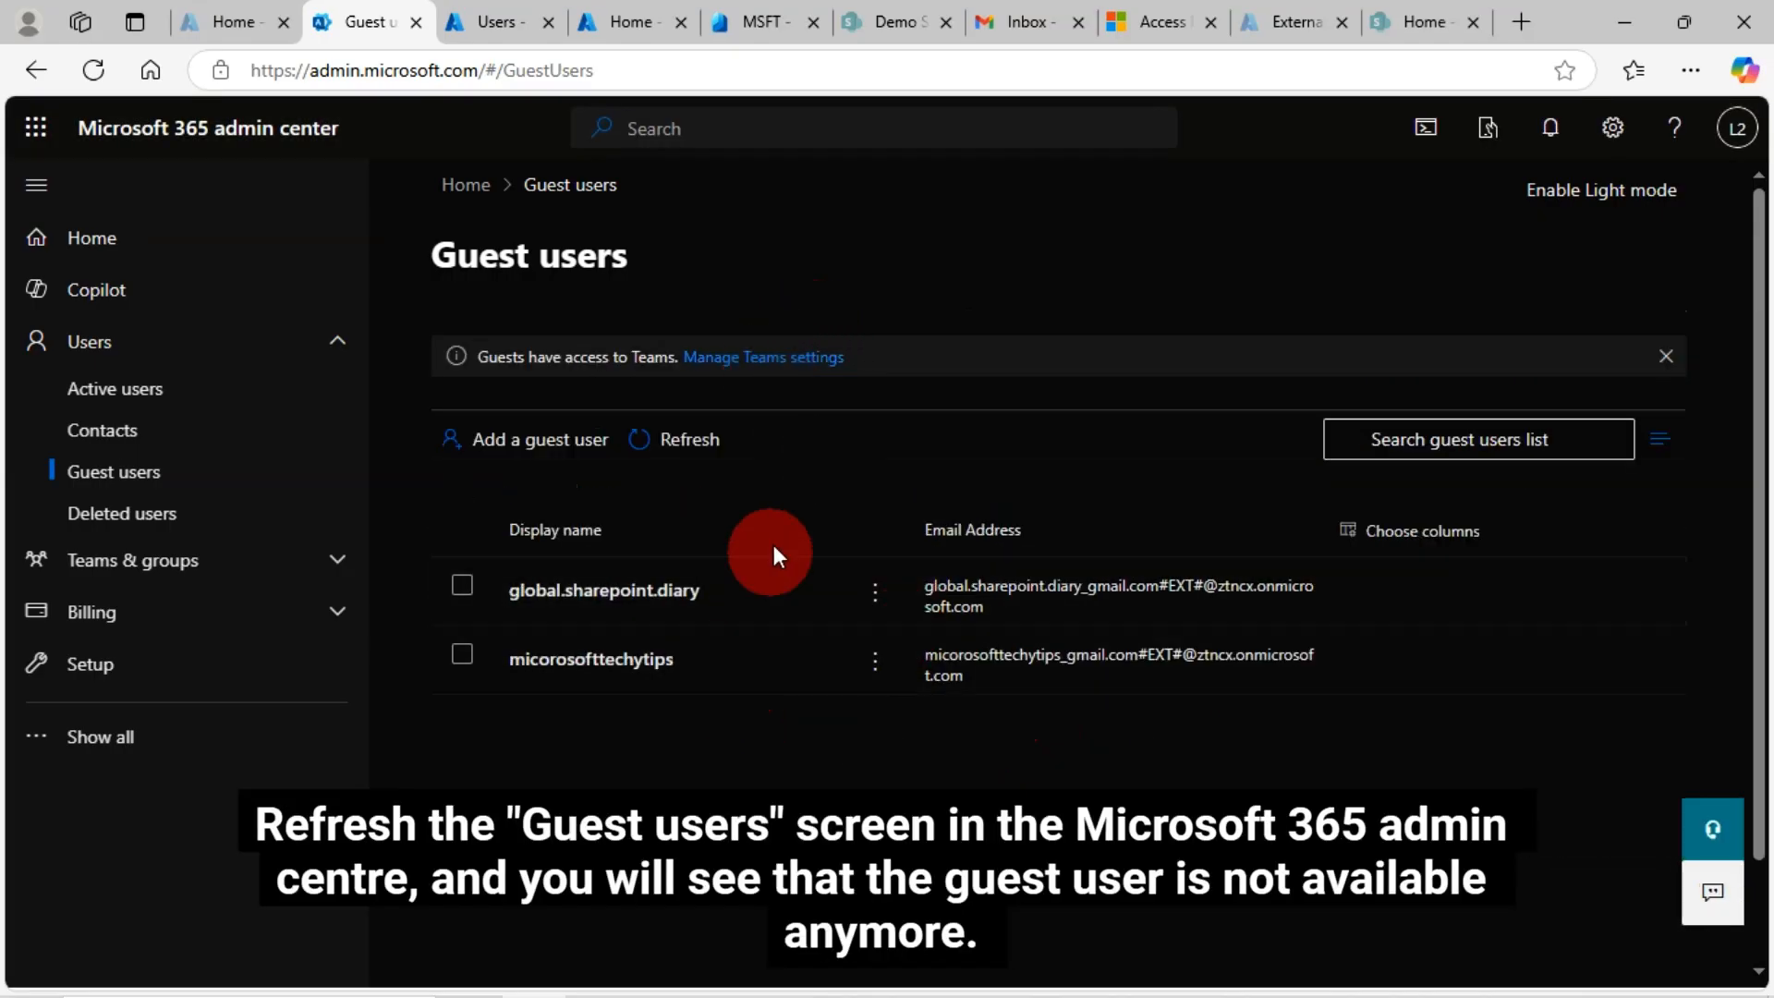
{"action": "left_click", "coordinate": [698, 448]}
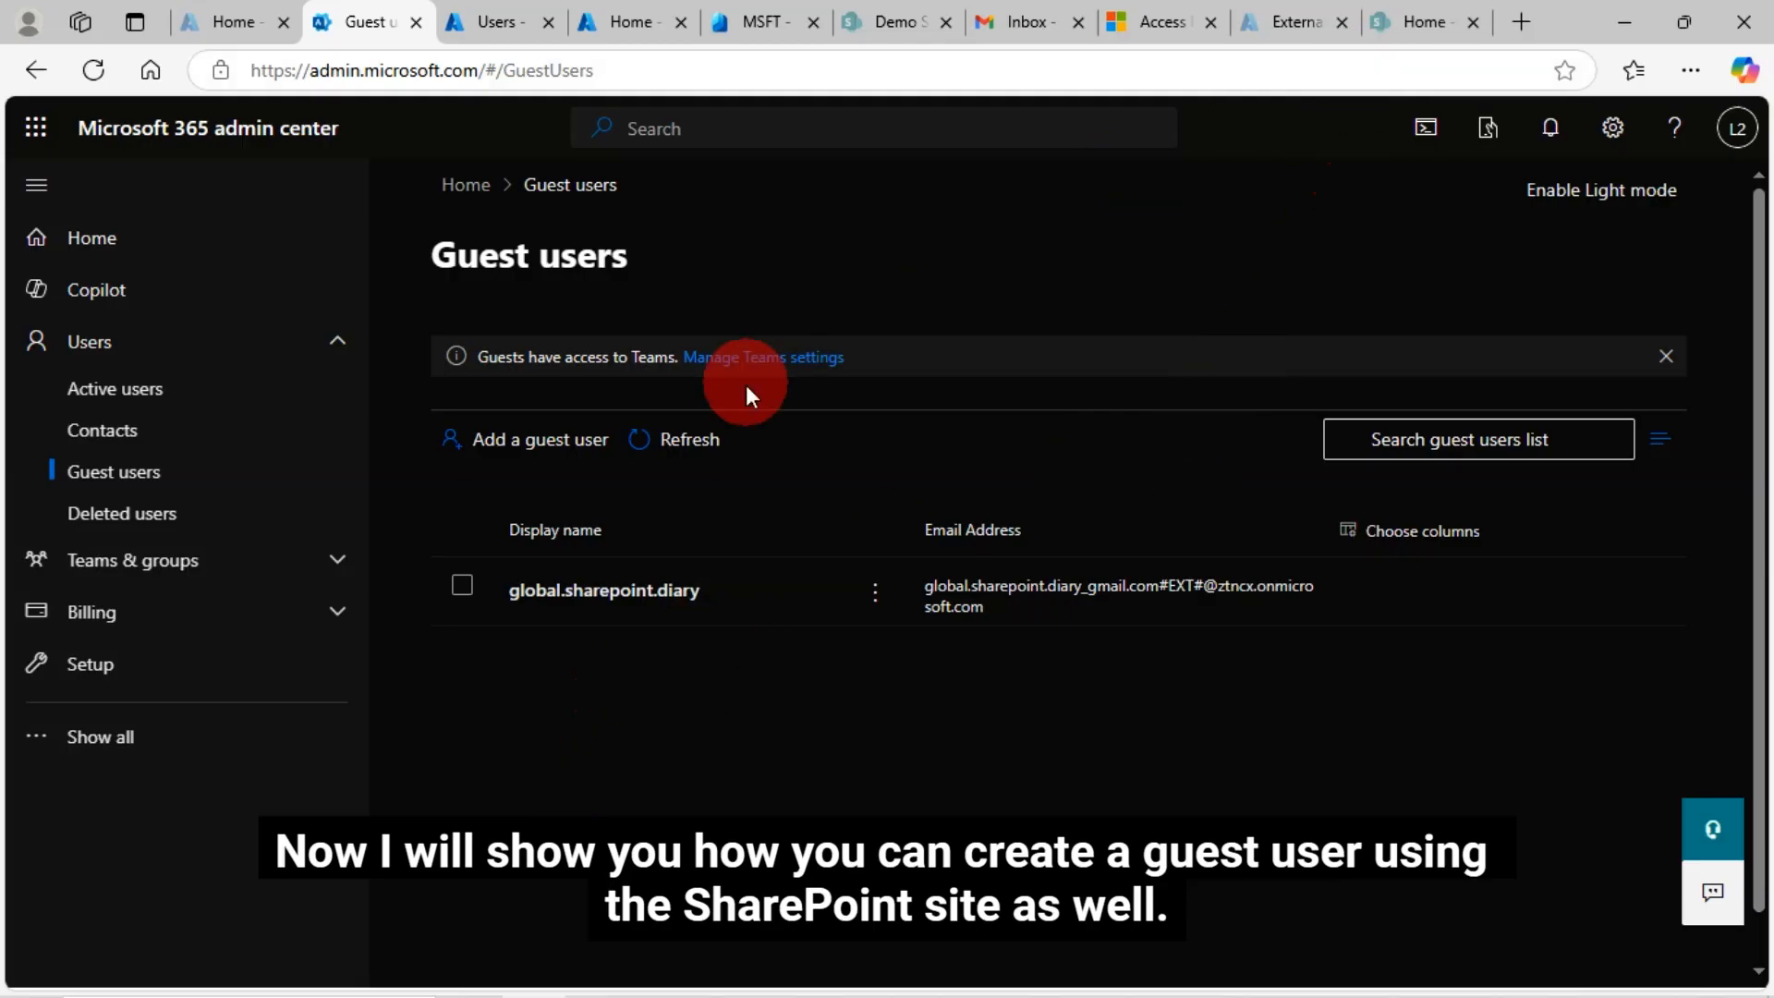
{"action": "left_click", "coordinate": [1415, 15]}
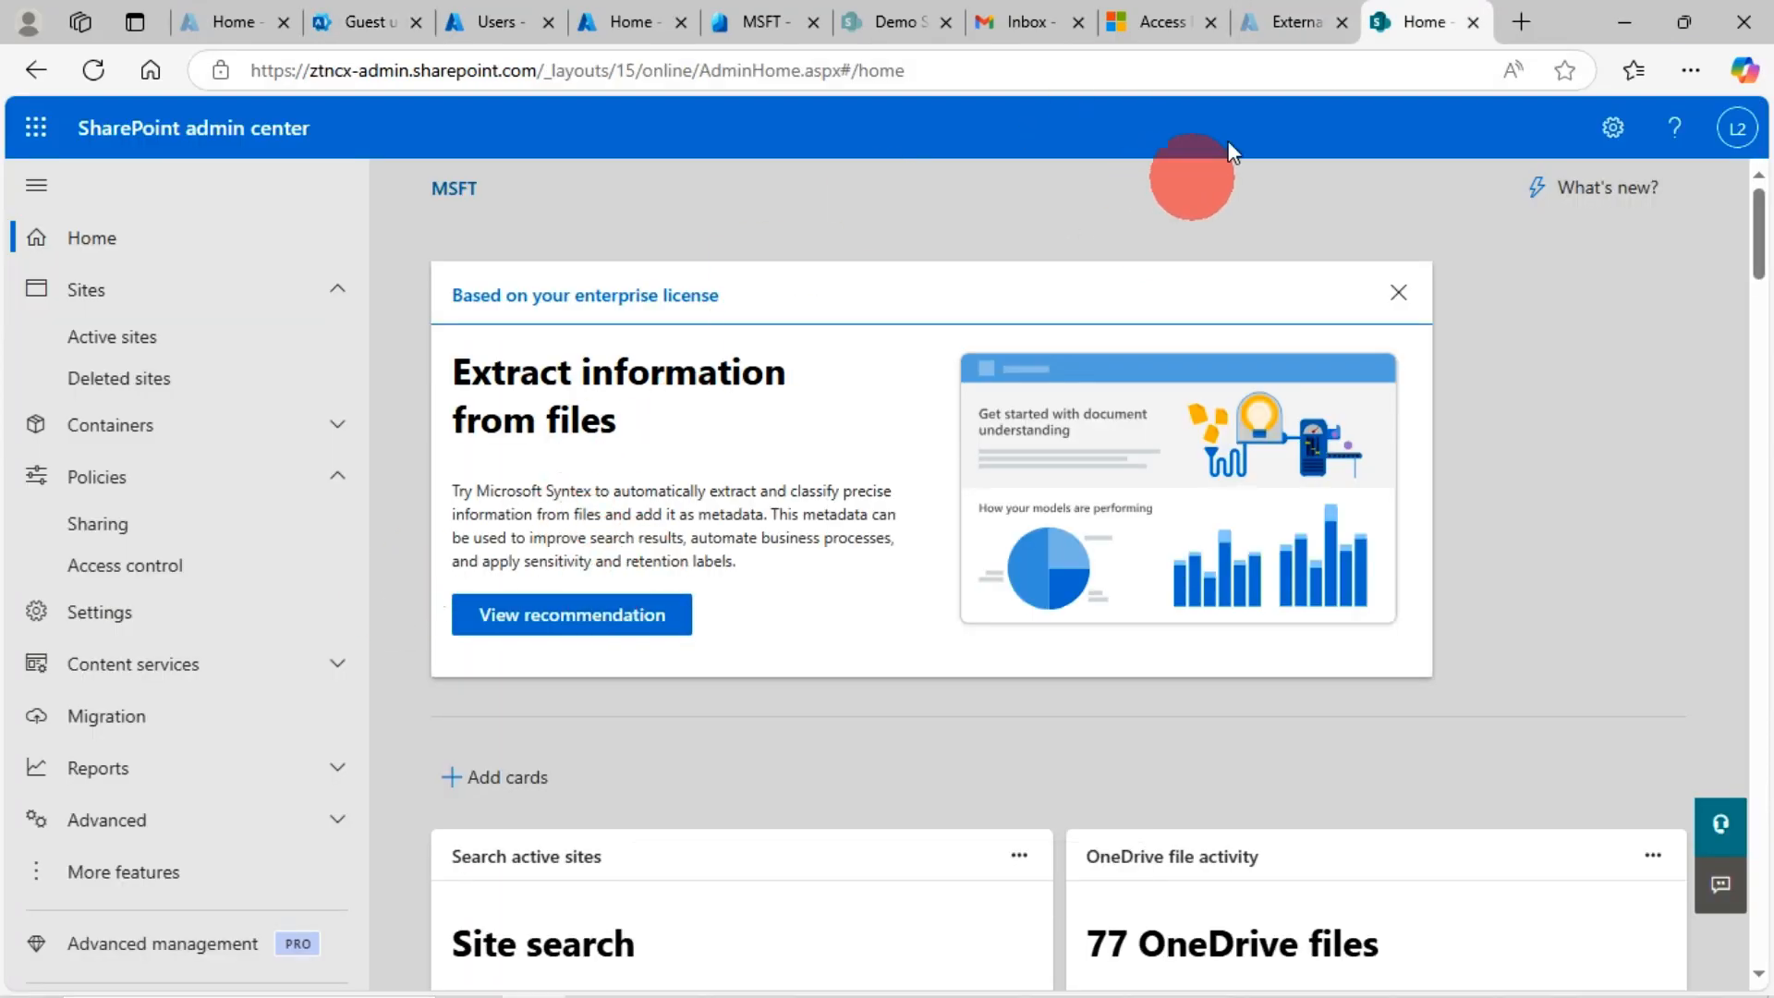
On the Demo Site, open Site permissions and choose Add members > Share site only
{"action": "left_click", "coordinate": [886, 20]}
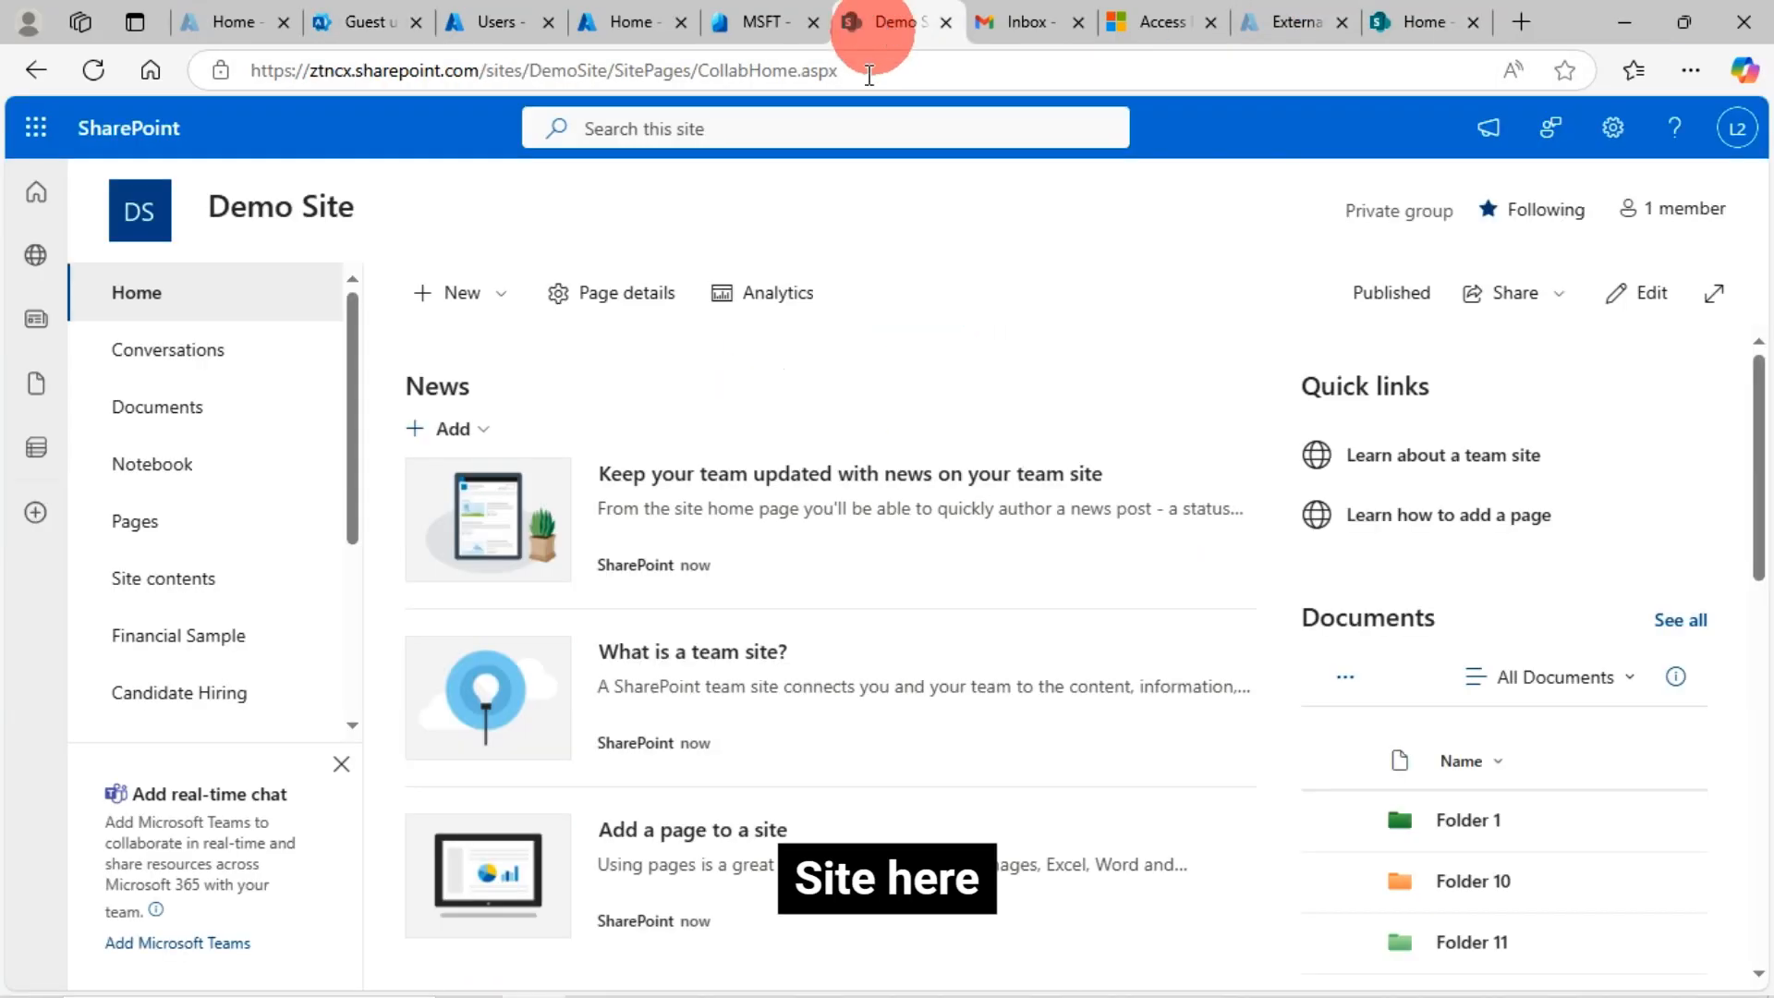
{"action": "left_click", "coordinate": [1612, 128]}
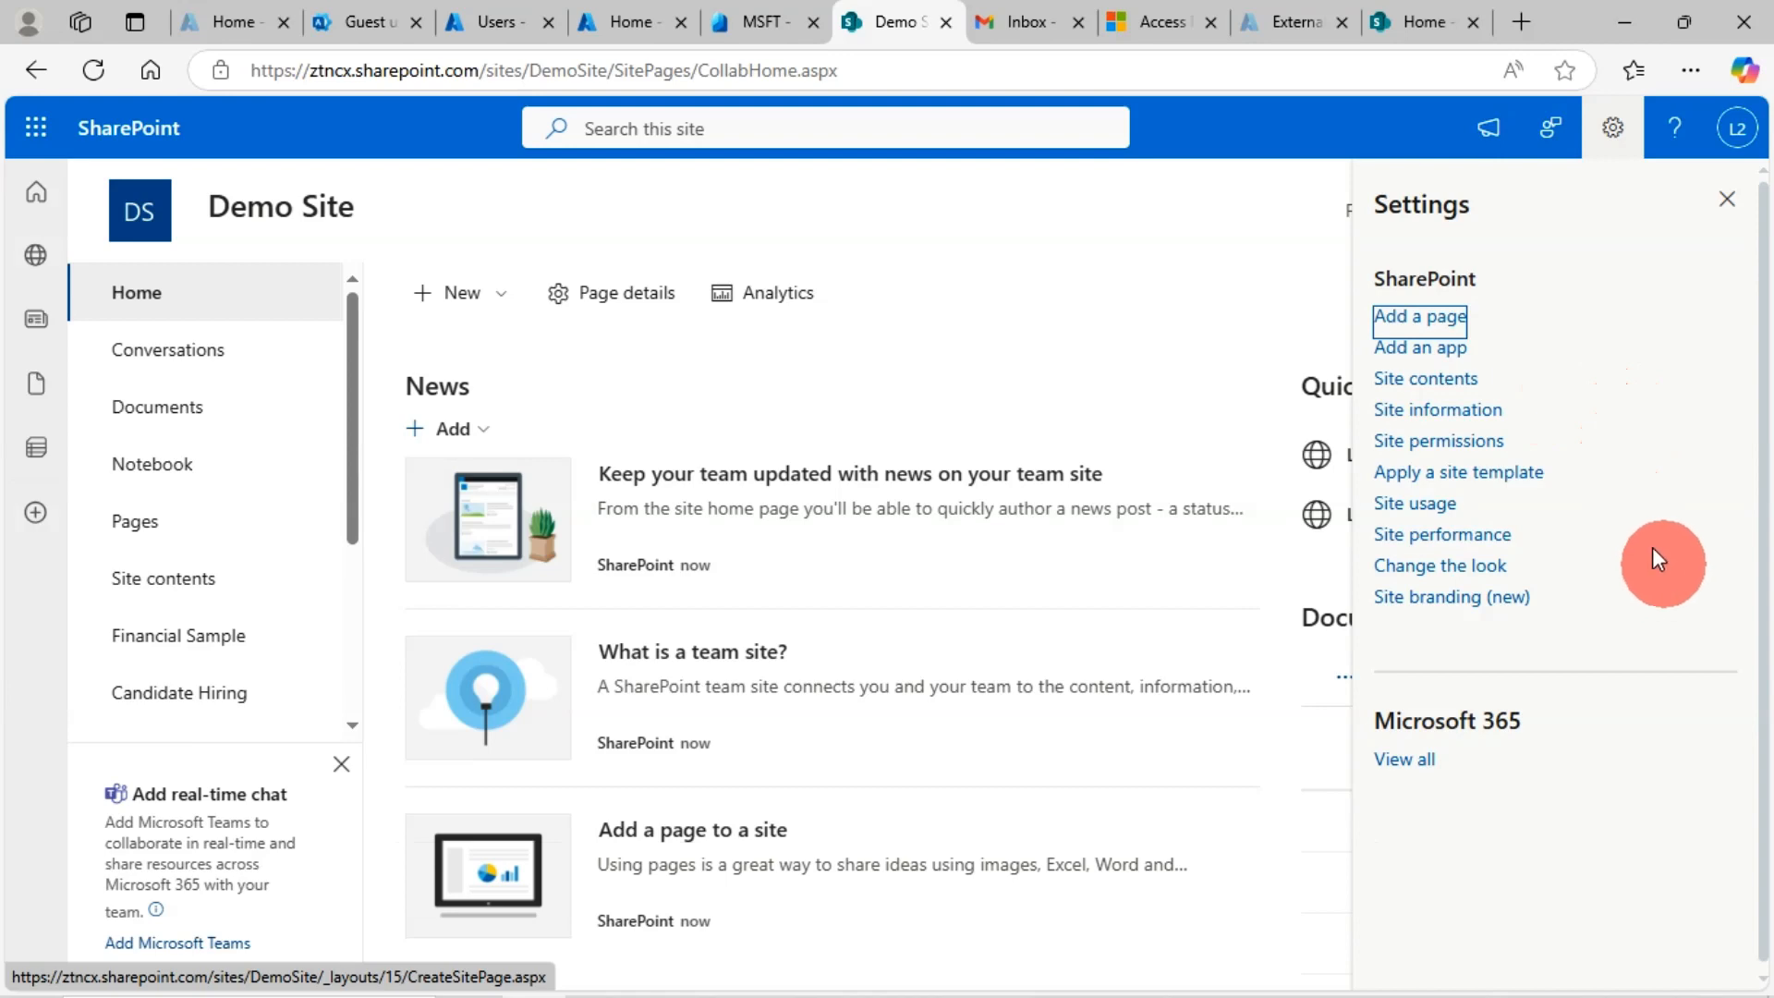
{"action": "left_click", "coordinate": [1463, 452]}
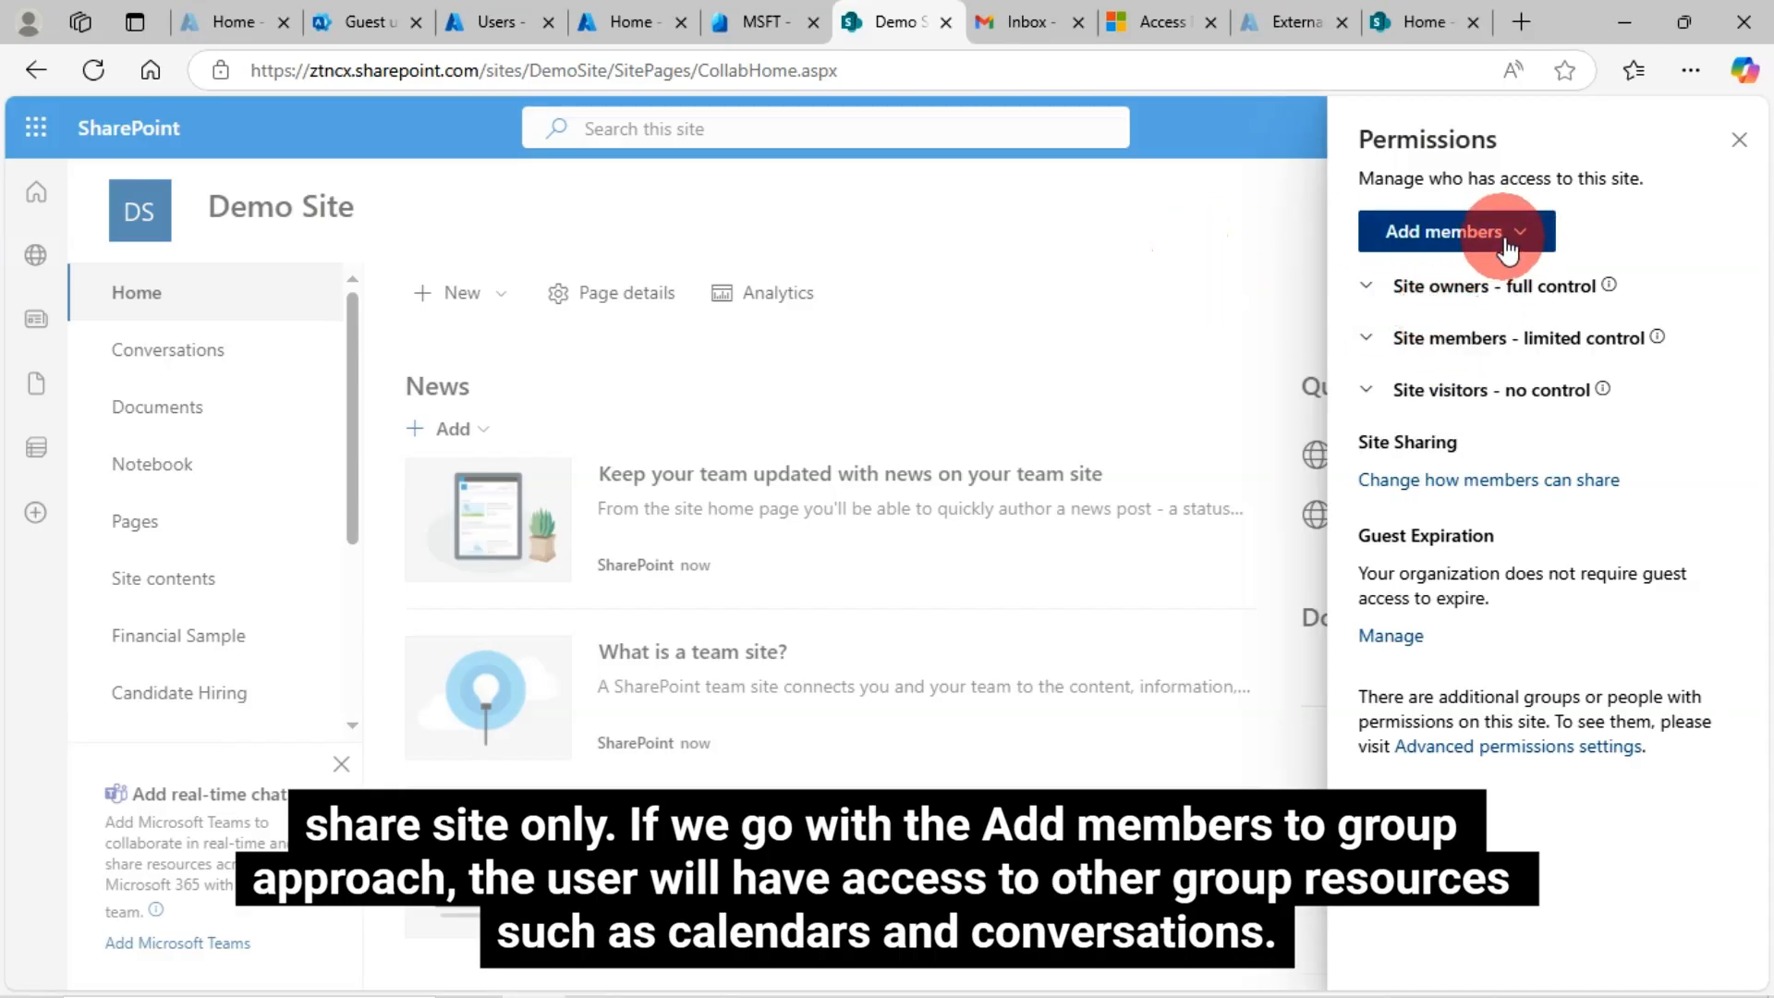
{"action": "left_click", "coordinate": [1508, 242]}
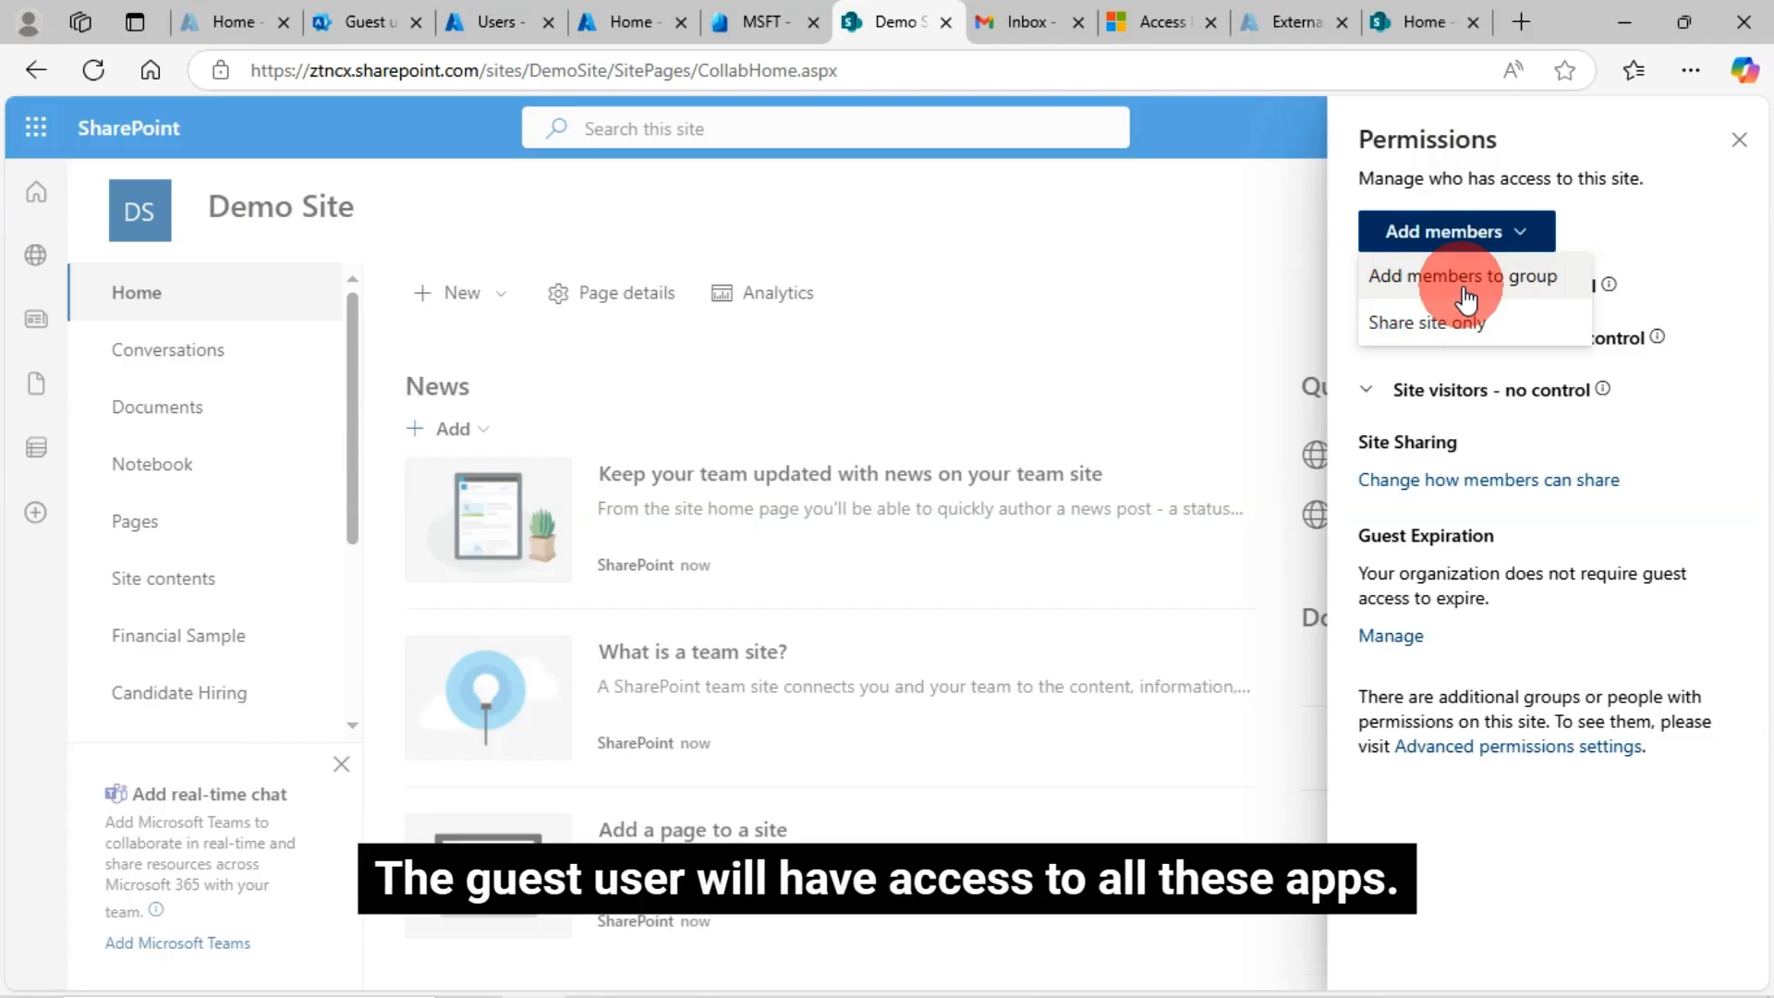
{"action": "left_click", "coordinate": [1447, 334]}
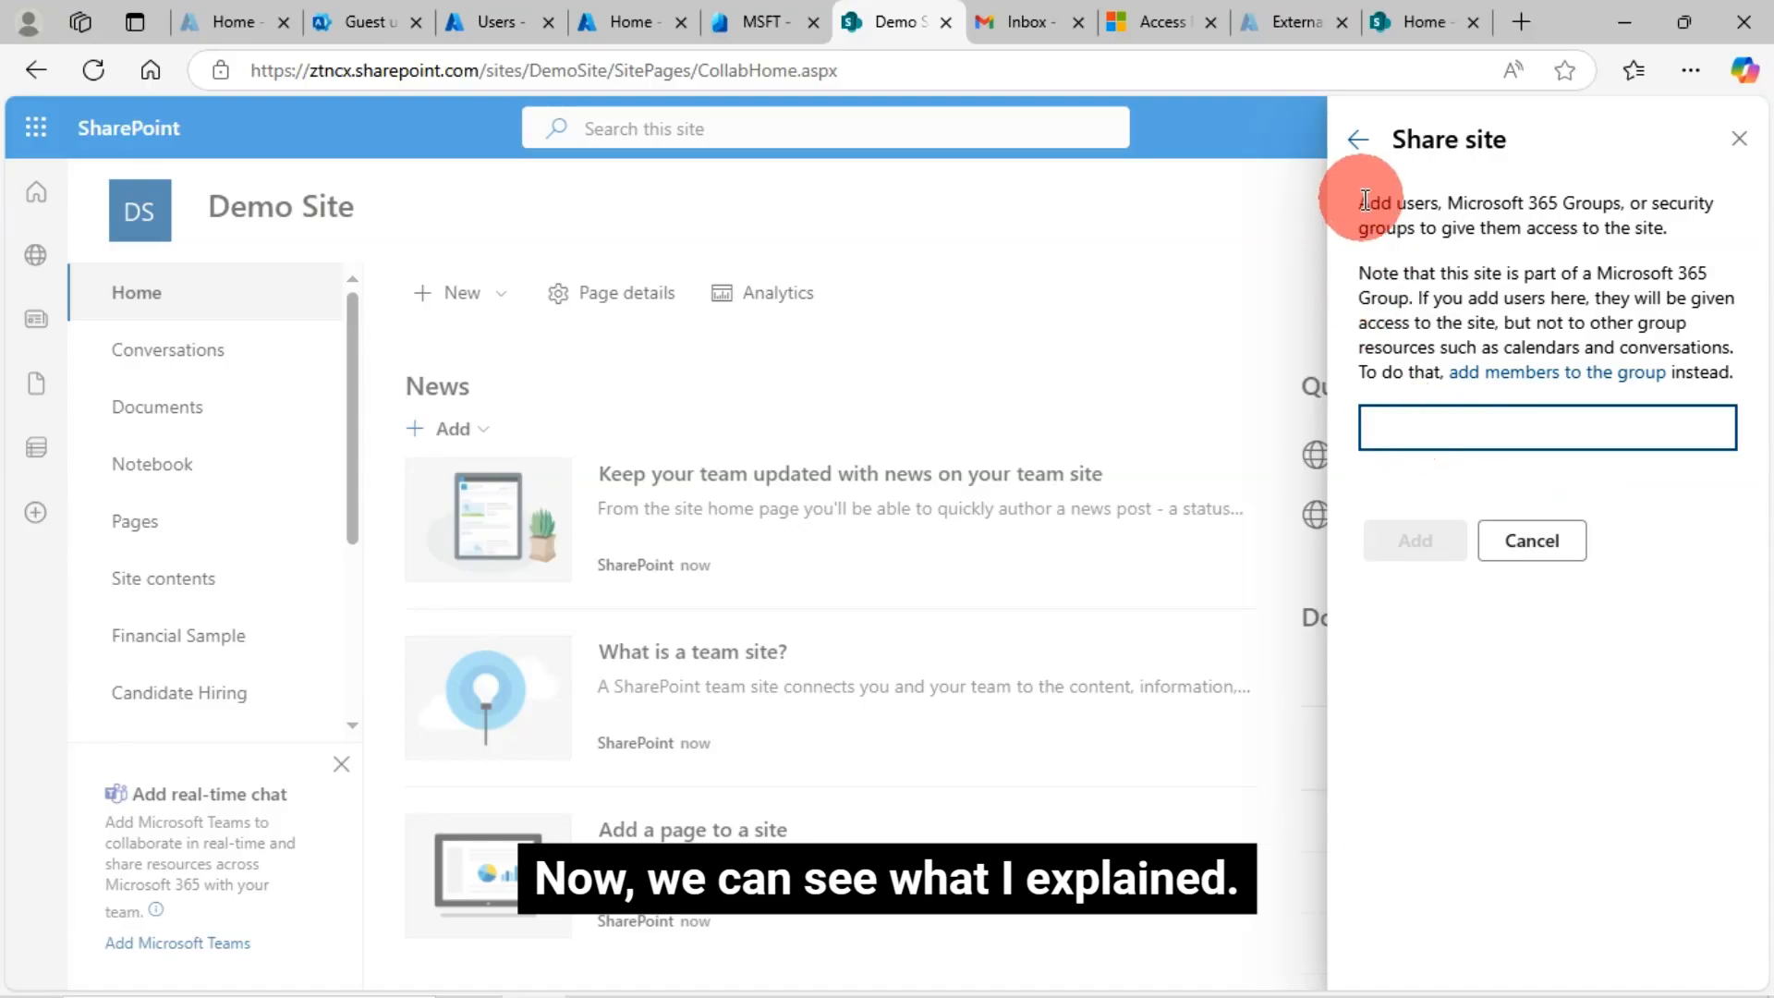
{"action": "left_click_drag", "start_coordinate": [1368, 204], "coordinate": [1556, 277]}
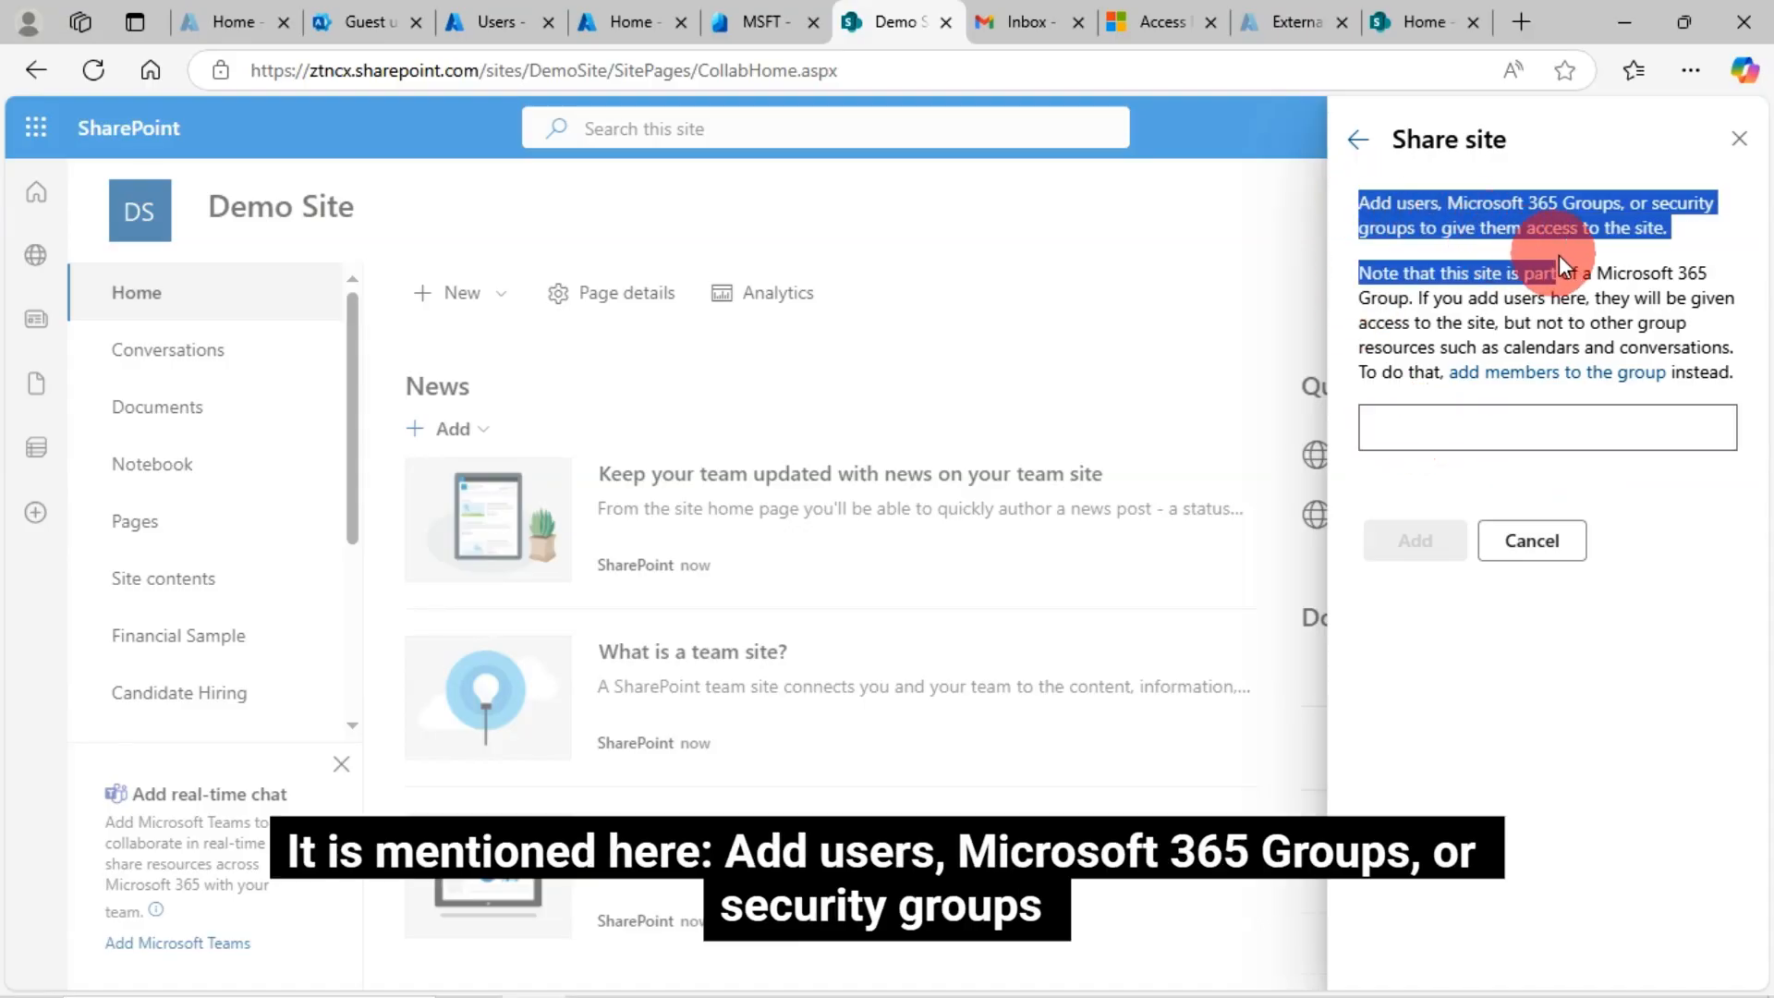
{"action": "left_click", "coordinate": [1376, 222]}
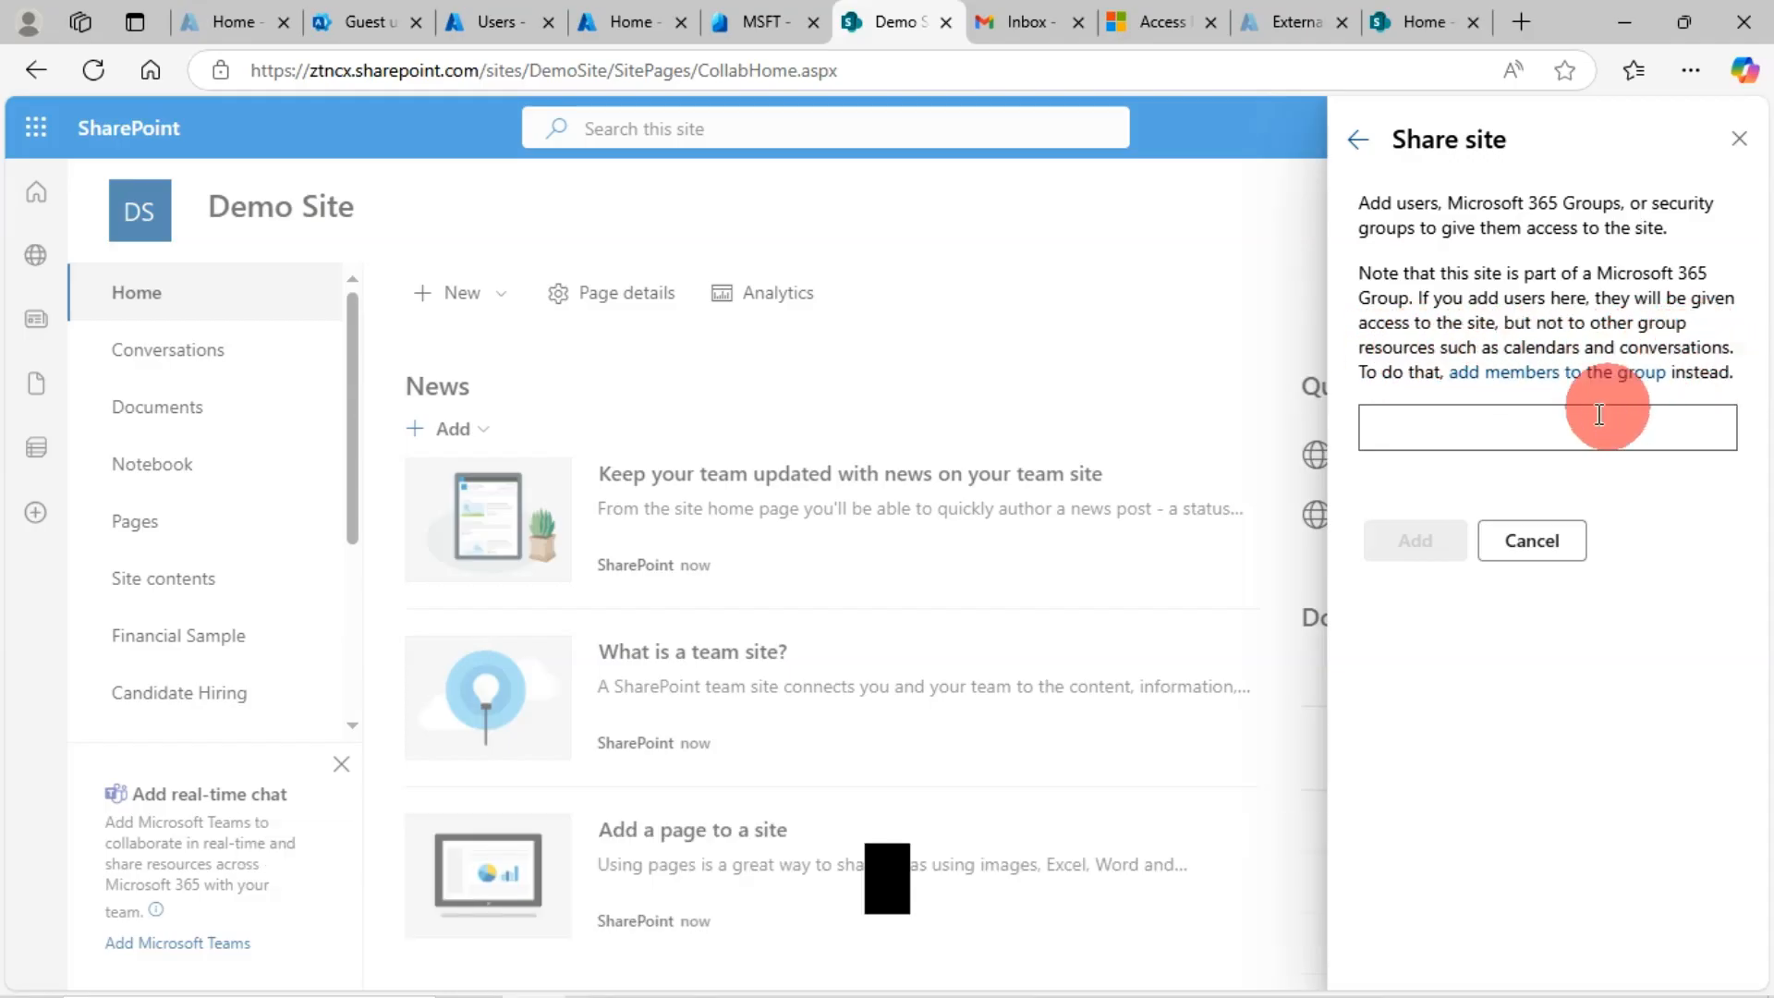
{"action": "left_click", "coordinate": [1453, 430]}
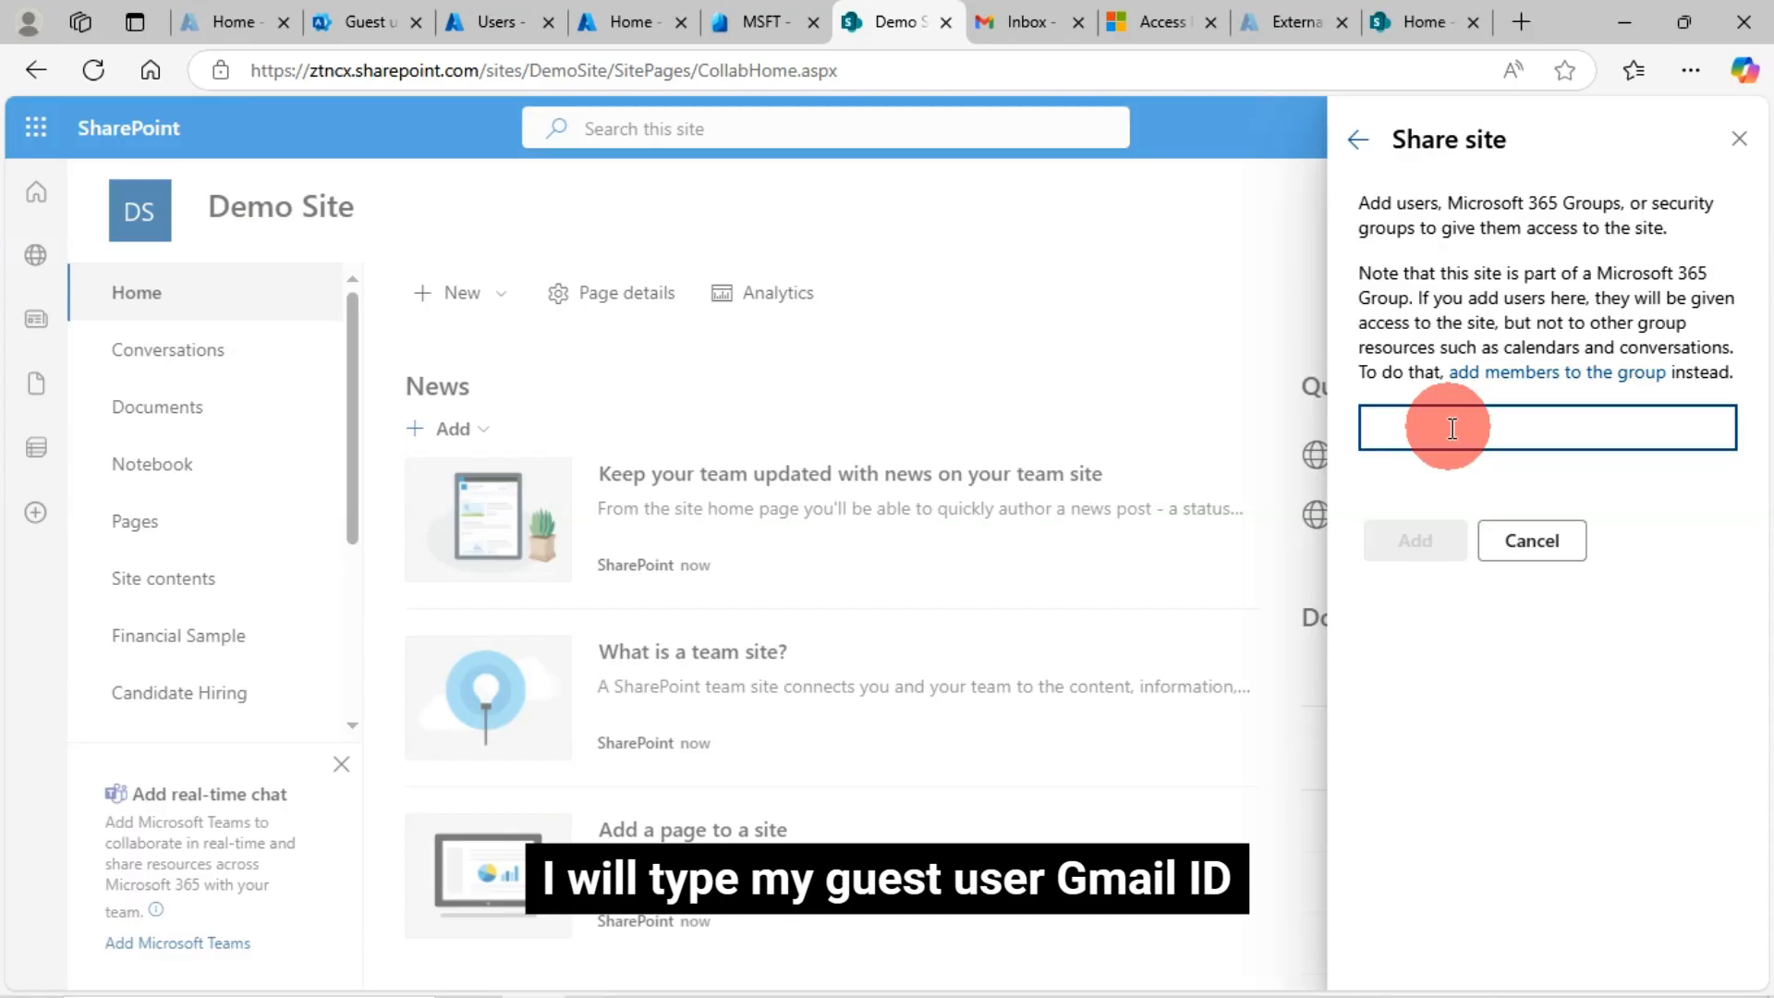
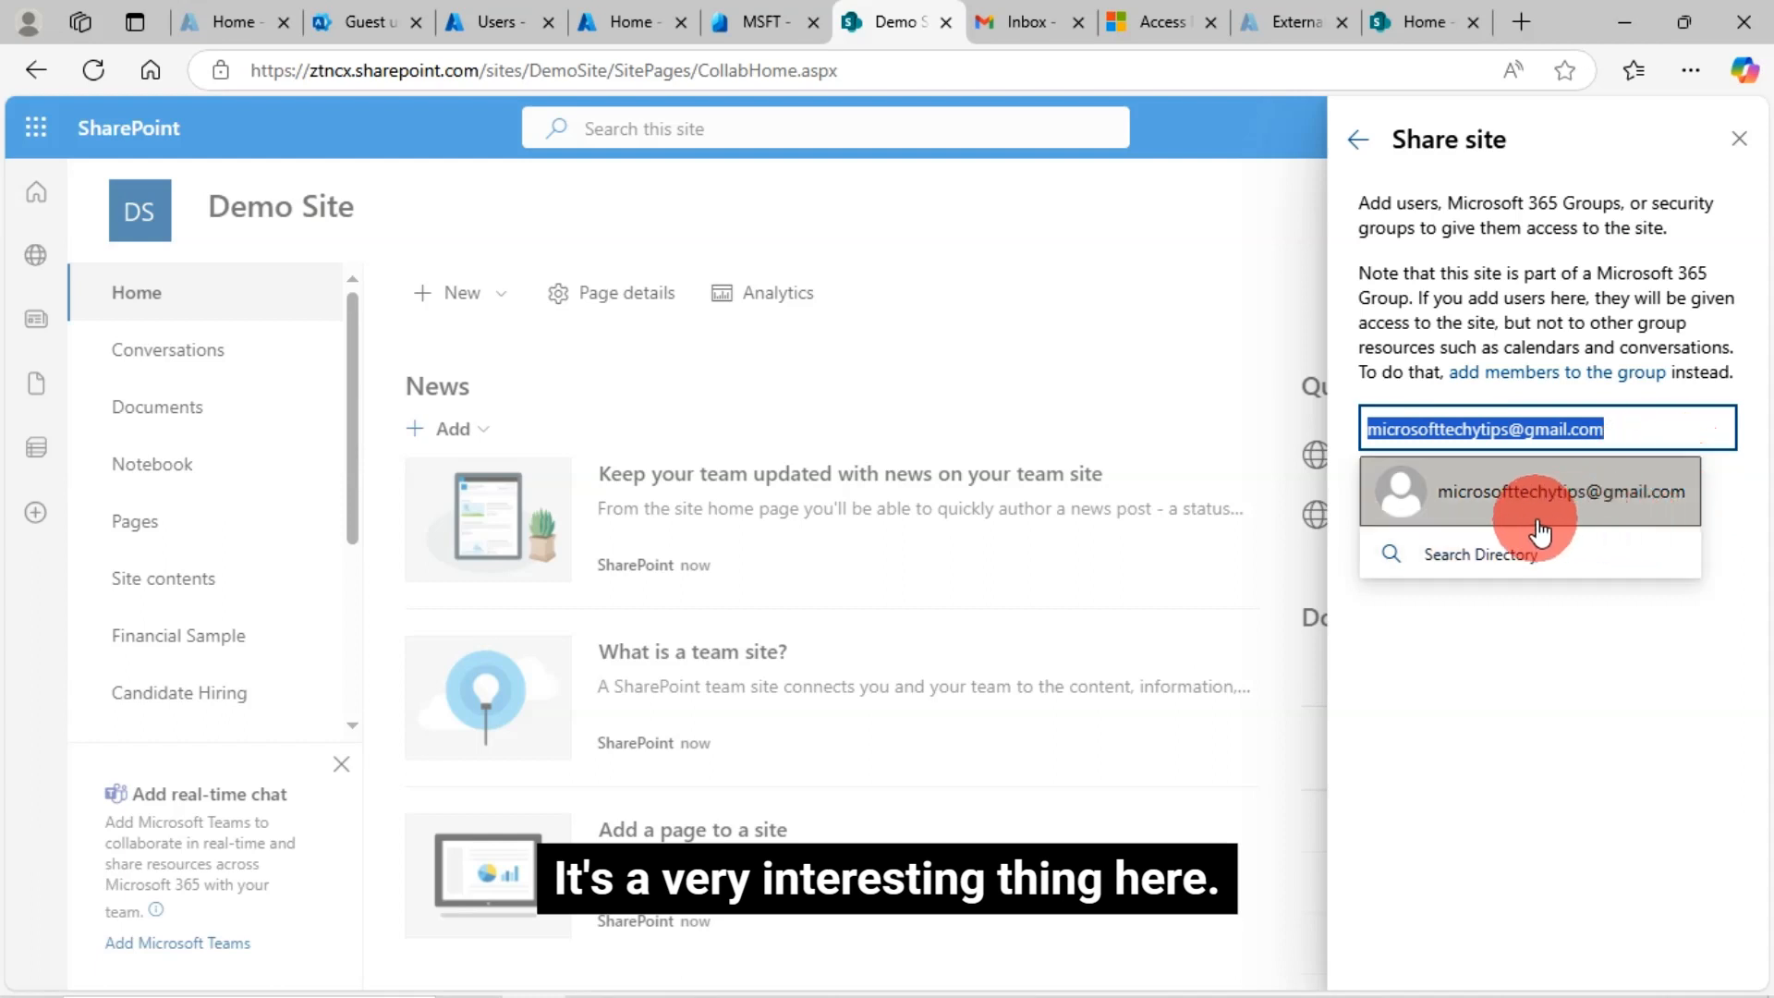
Enter the guest's Gmail address in the Share site panel, pick the suggestion and add it
{"action": "left_click", "coordinate": [1508, 508]}
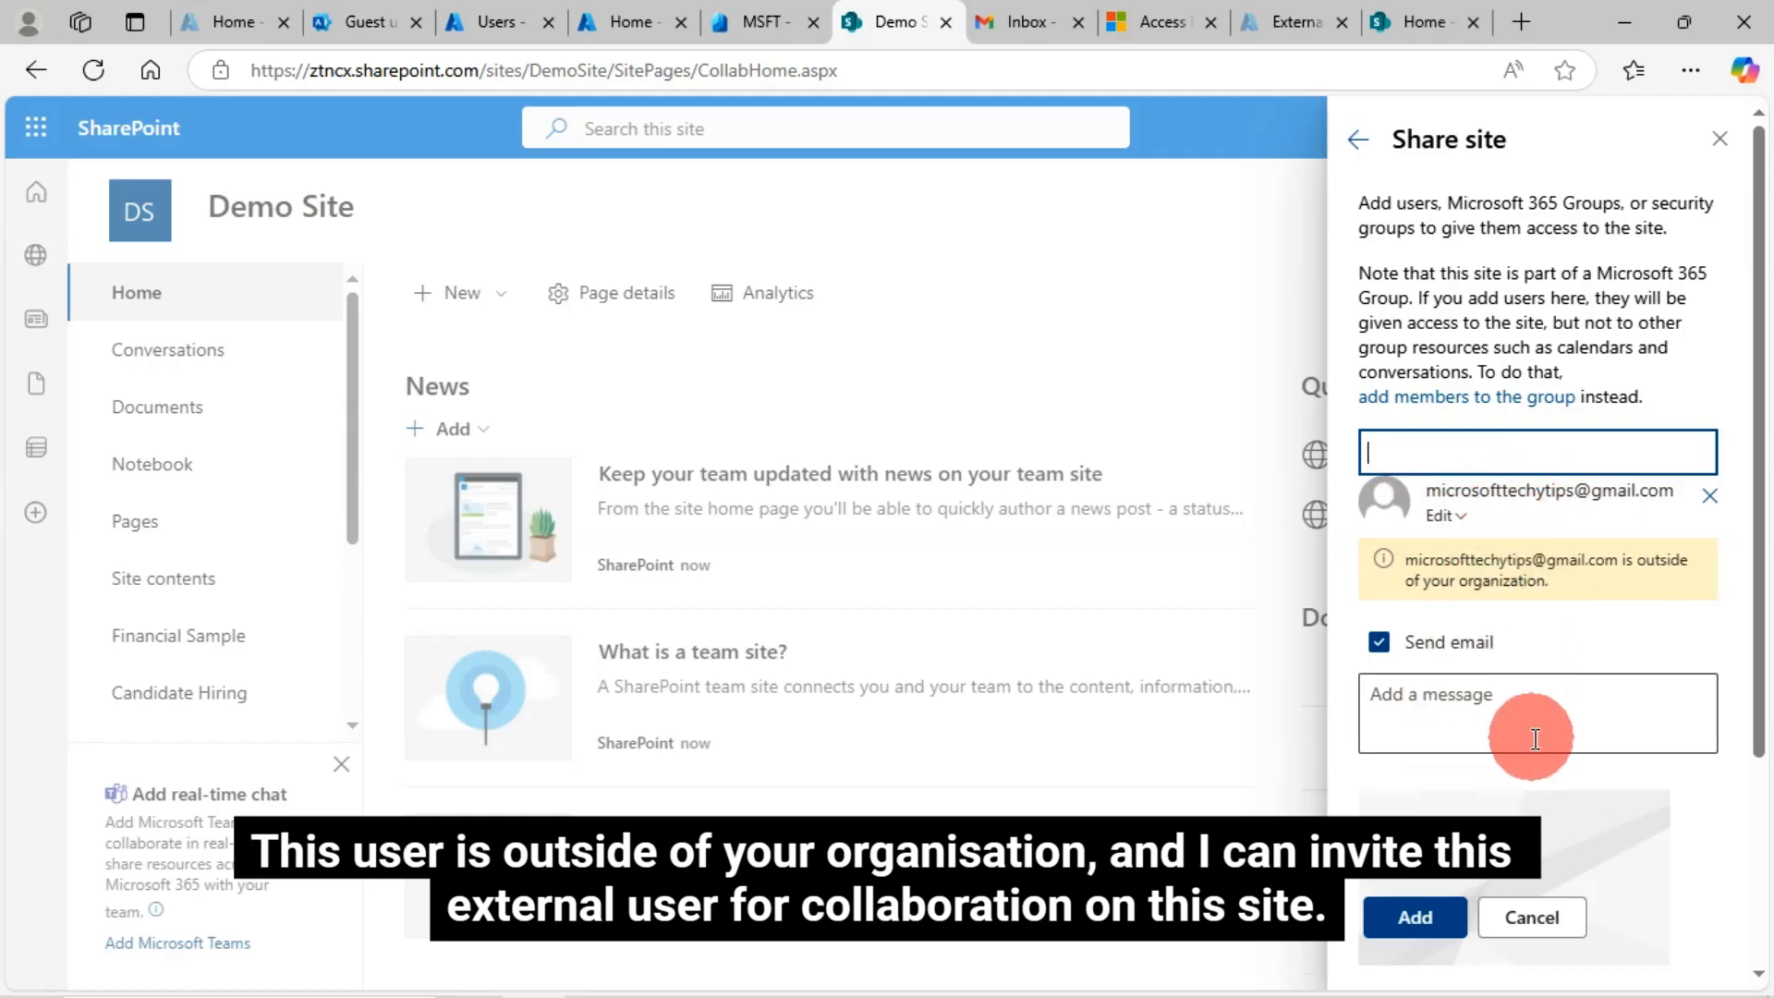
{"action": "left_click", "coordinate": [1416, 922]}
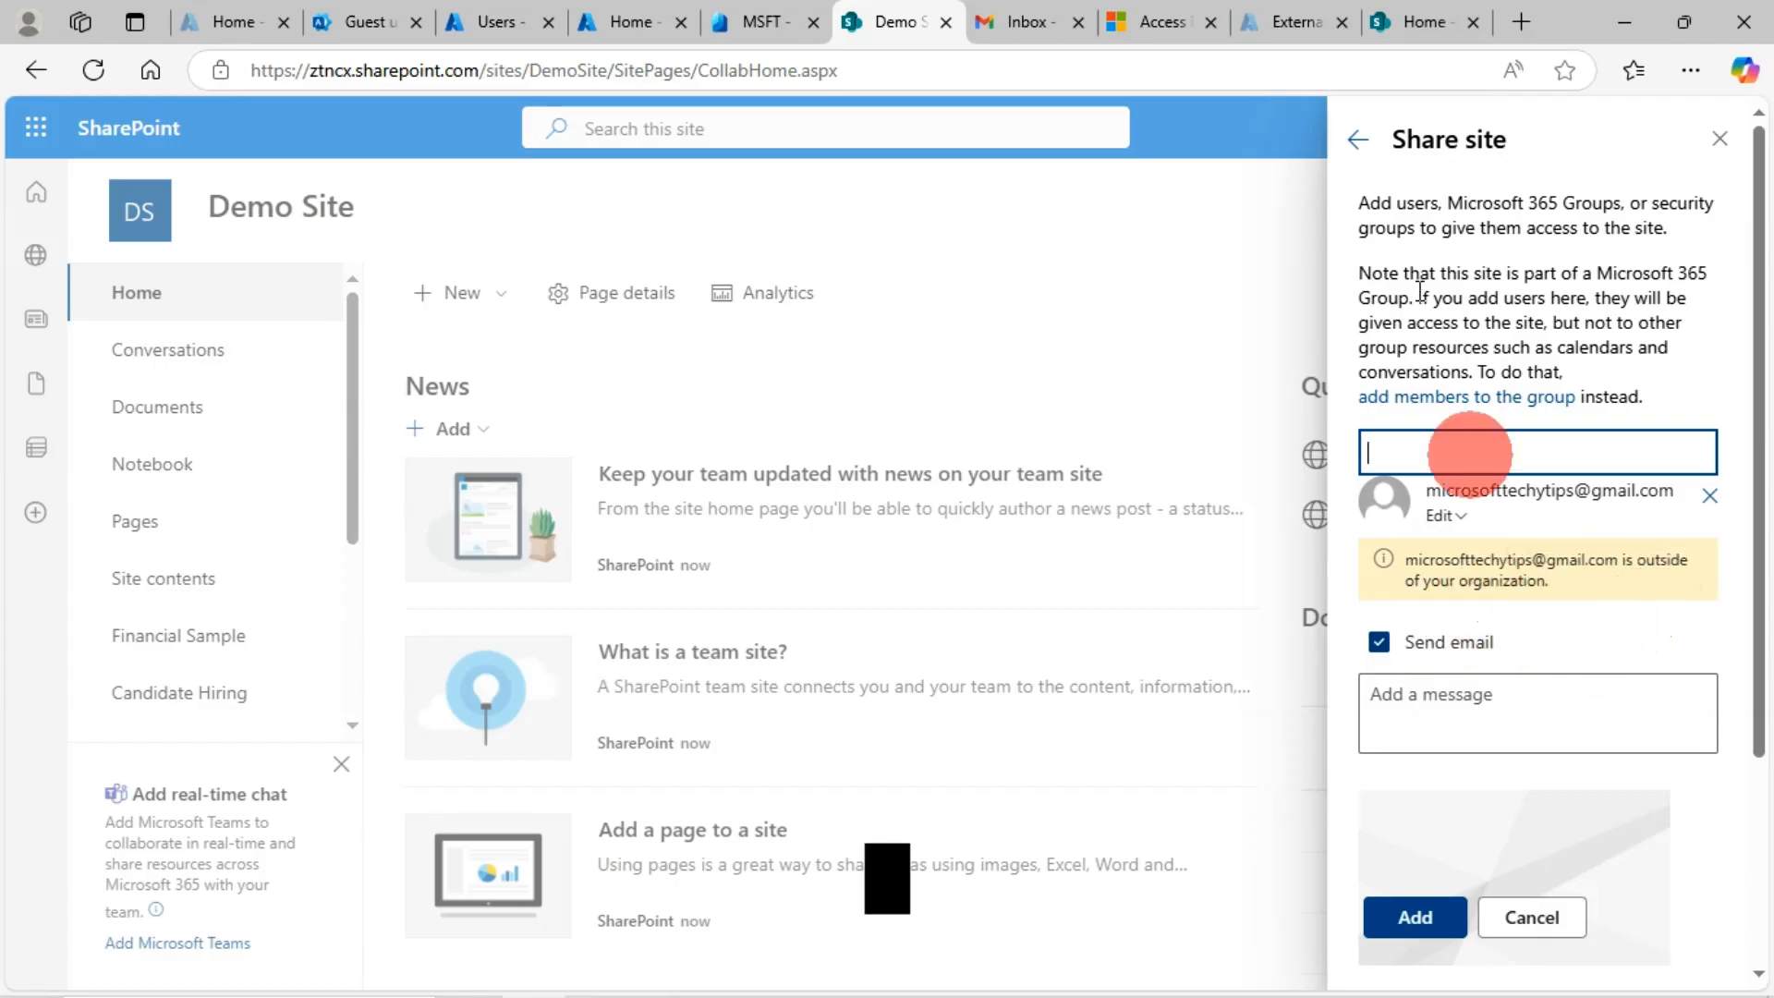
{"action": "left_click", "coordinate": [1406, 19]}
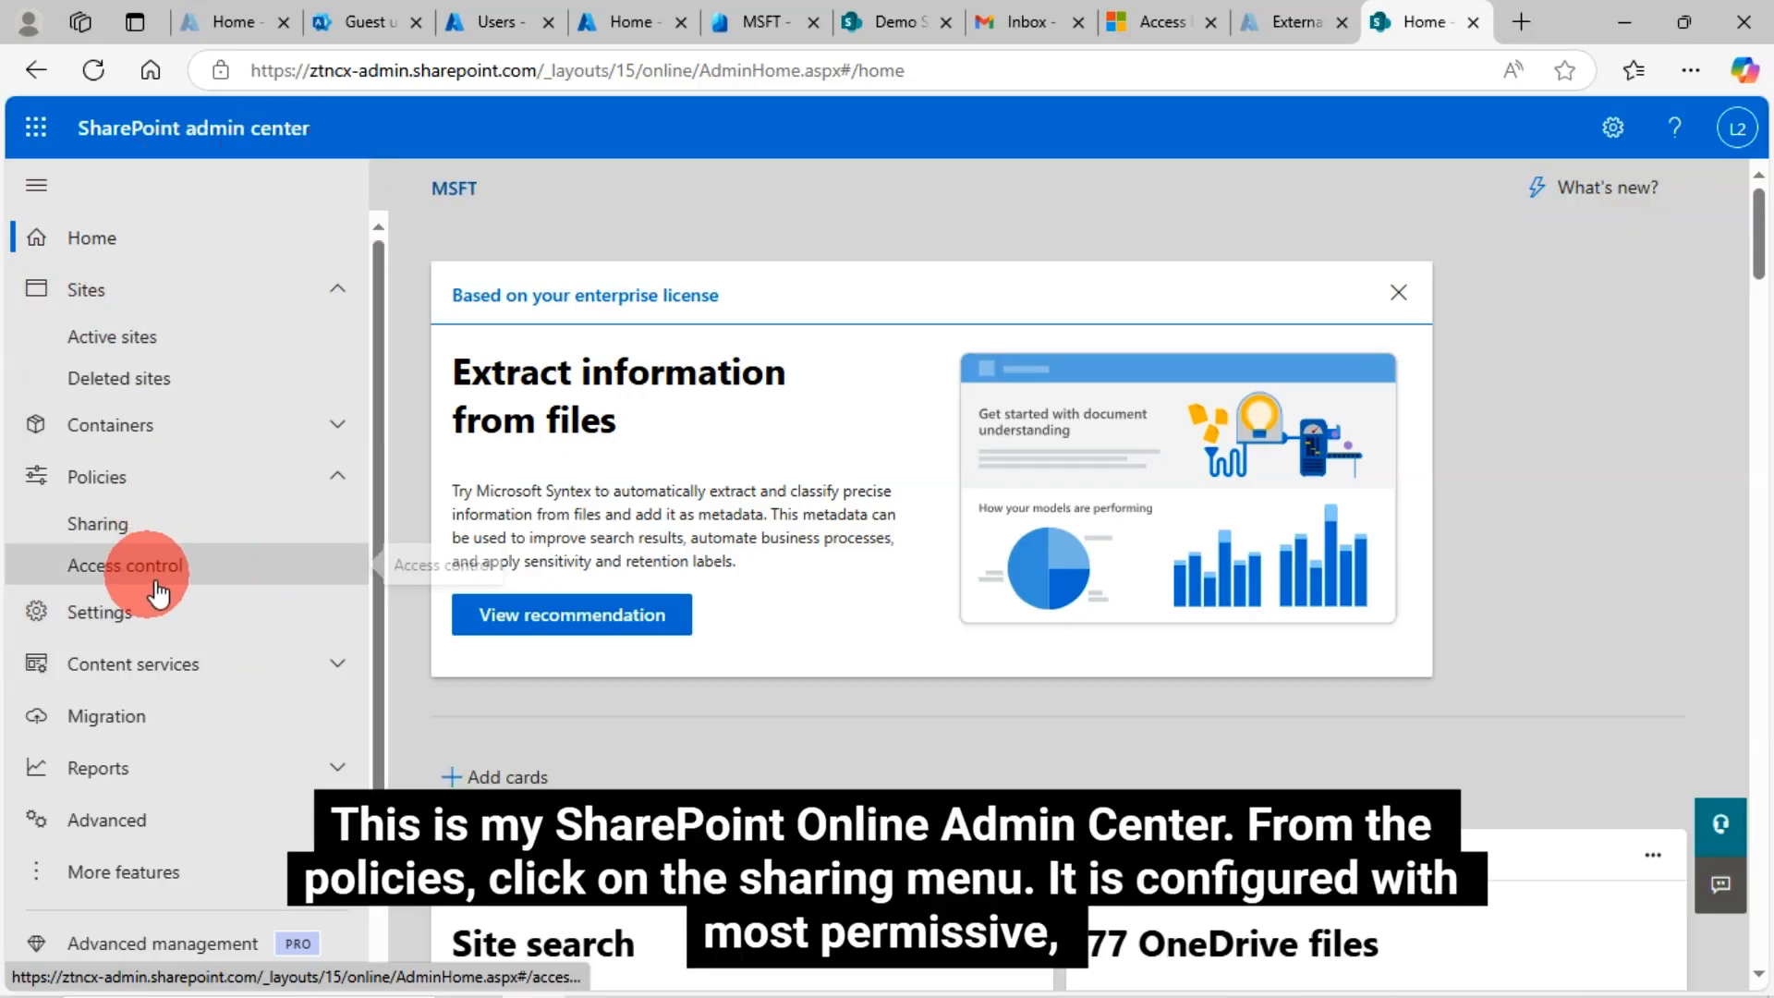
Set SharePoint and OneDrive external sharing to Only people in your organization and save
{"action": "left_click", "coordinate": [104, 527]}
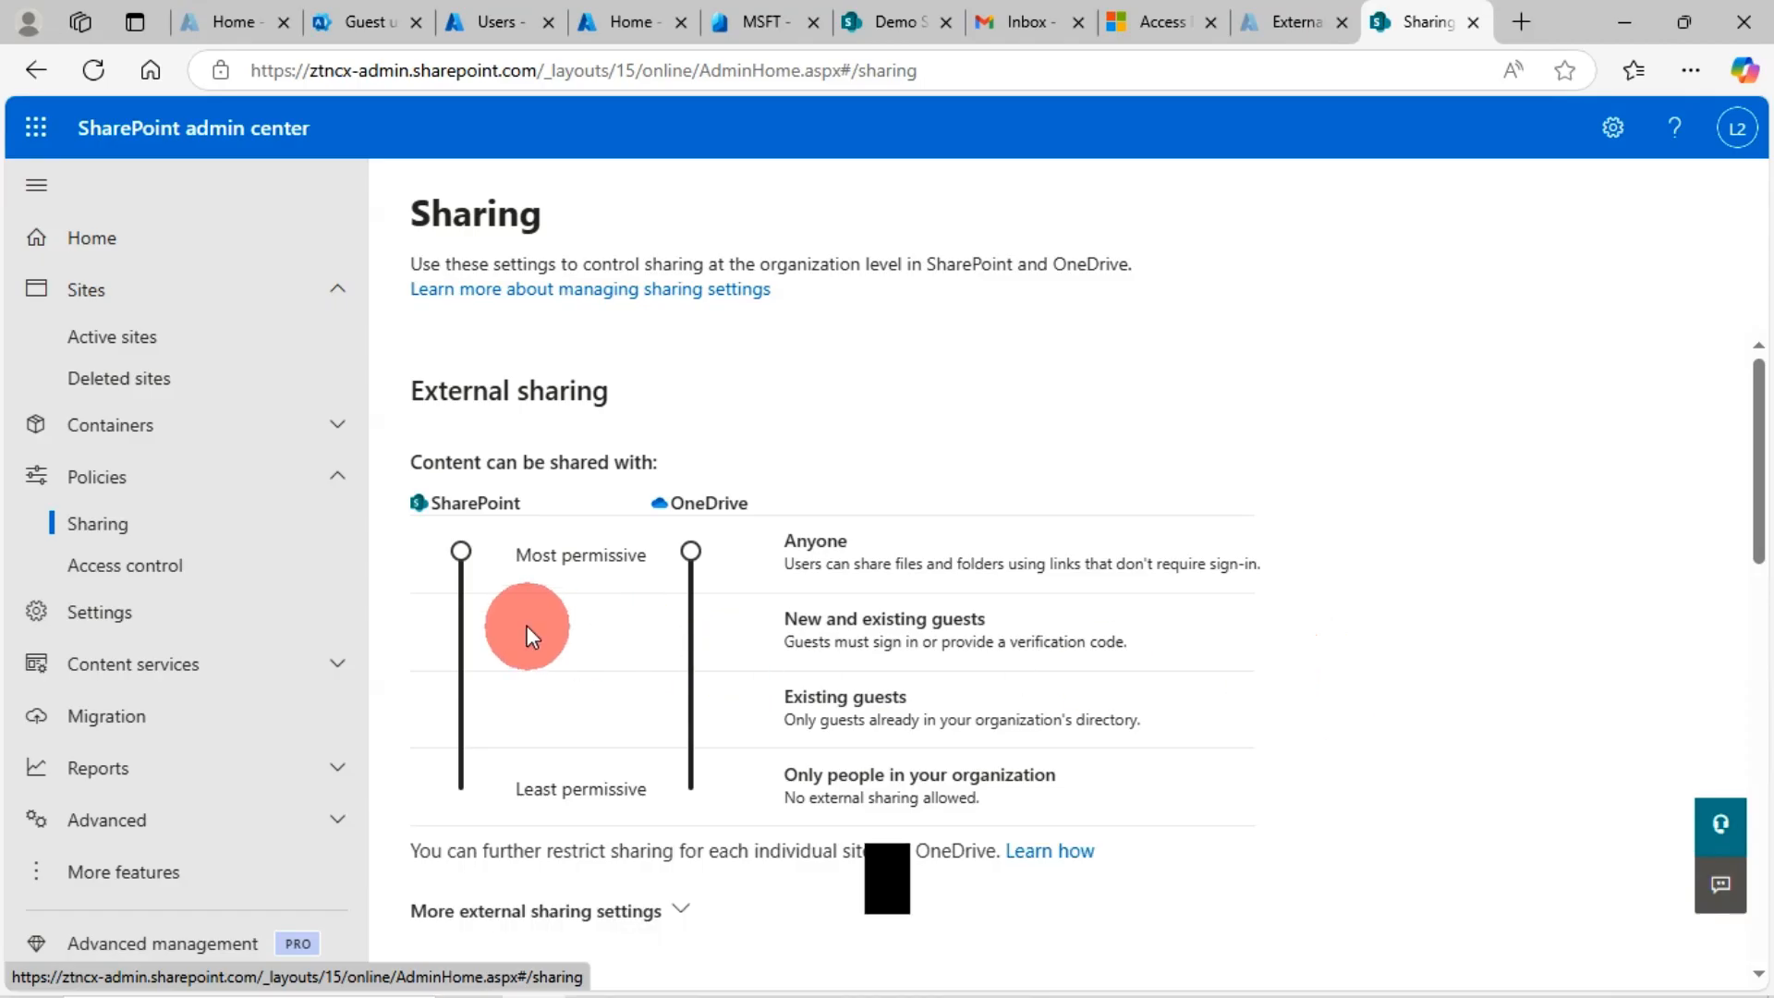
{"action": "left_click_drag", "start_coordinate": [460, 596], "coordinate": [461, 790]}
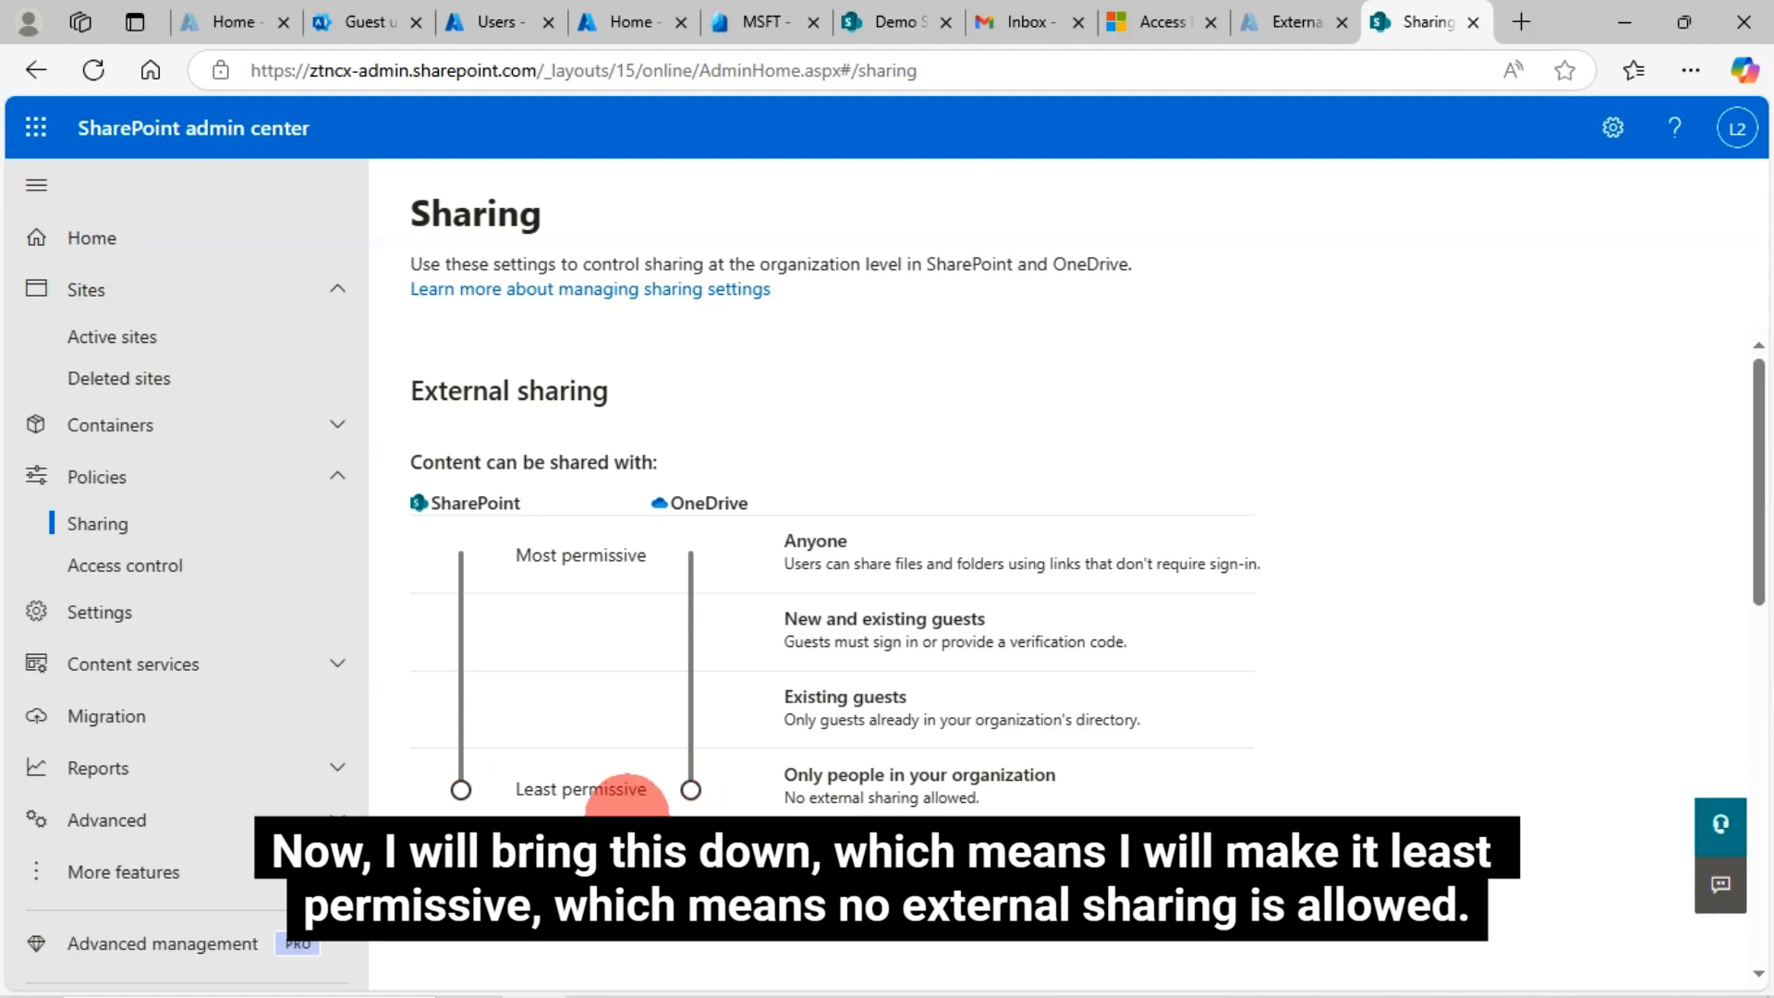
{"action": "scroll", "coordinate": [1488, 736], "scroll_direction": "down", "scroll_amount": 5}
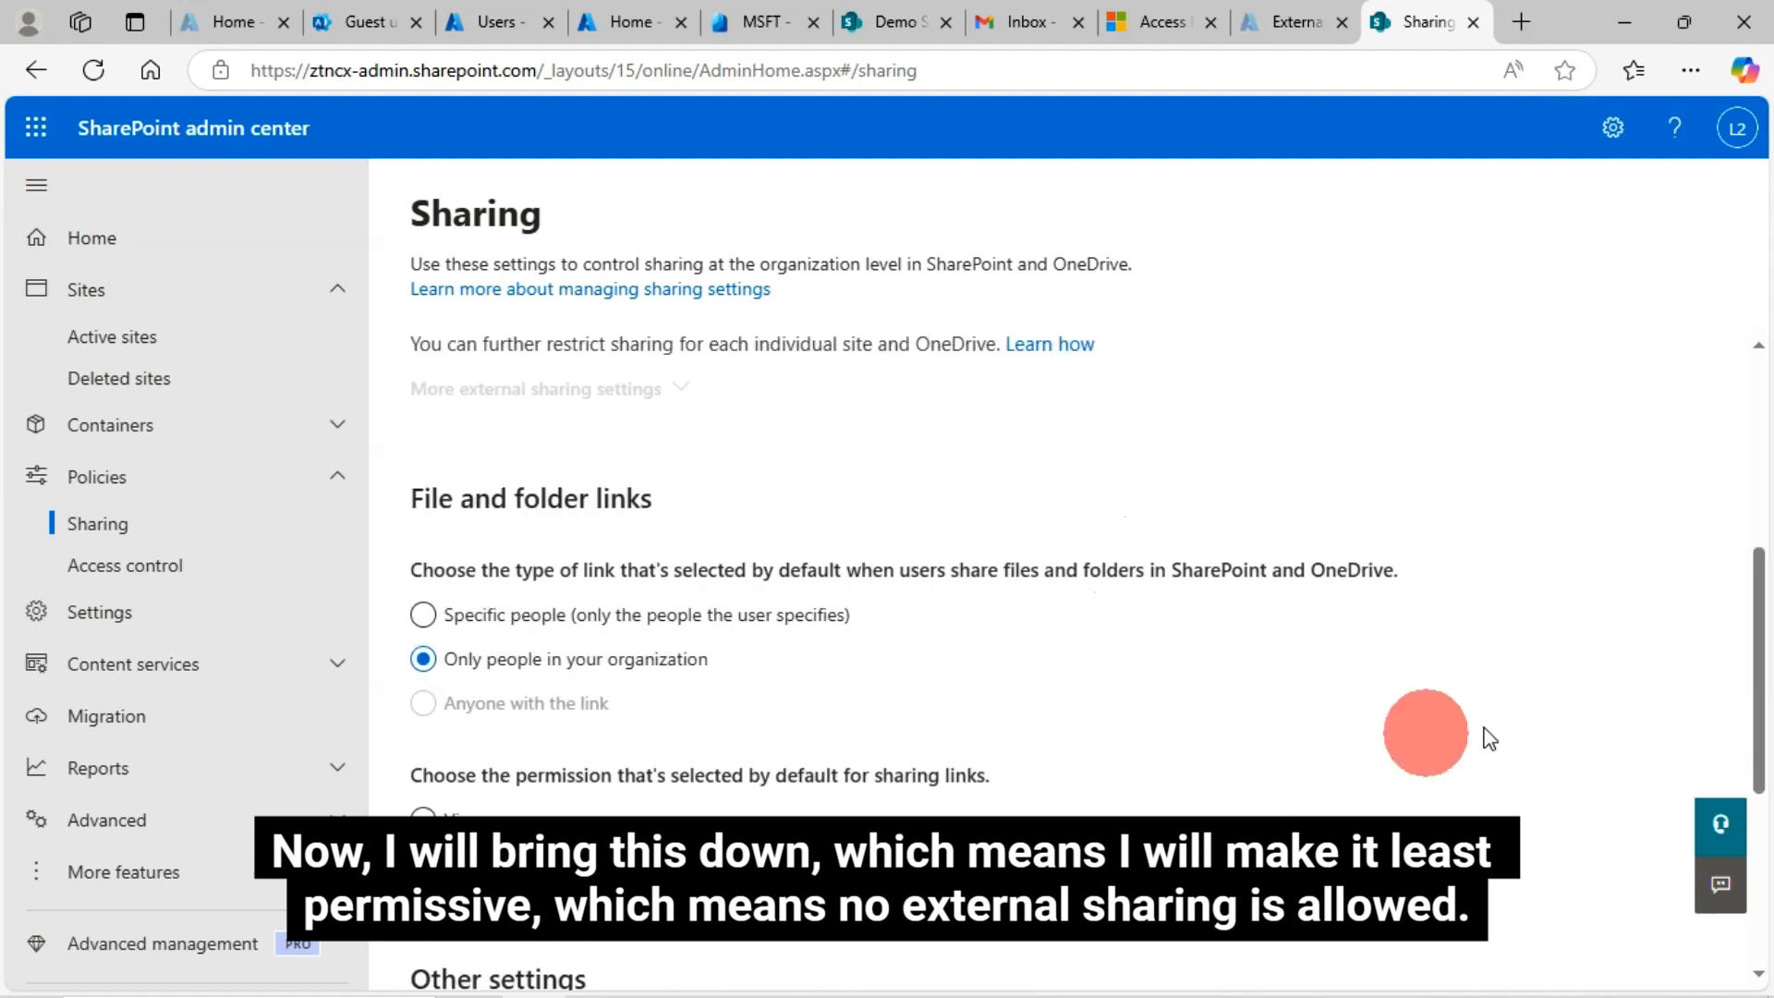
{"action": "scroll", "coordinate": [1490, 738], "scroll_direction": "down", "scroll_amount": 5}
{"action": "left_click", "coordinate": [469, 783]}
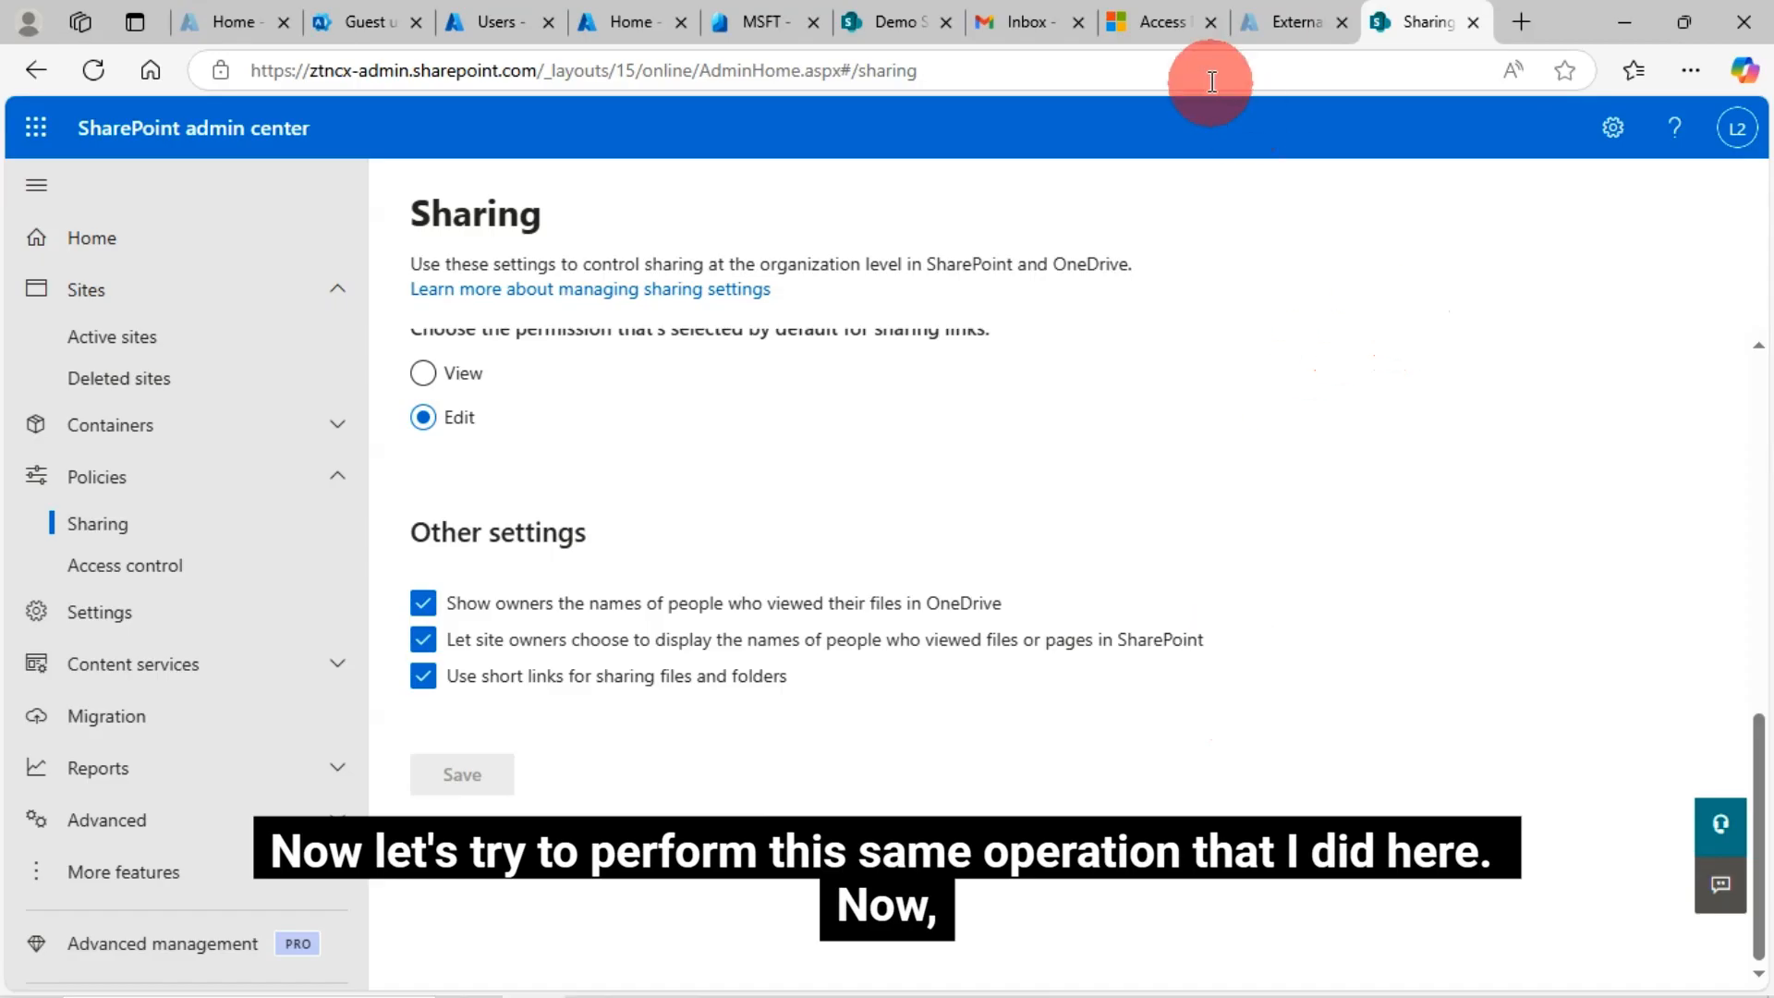
{"action": "left_click", "coordinate": [896, 22]}
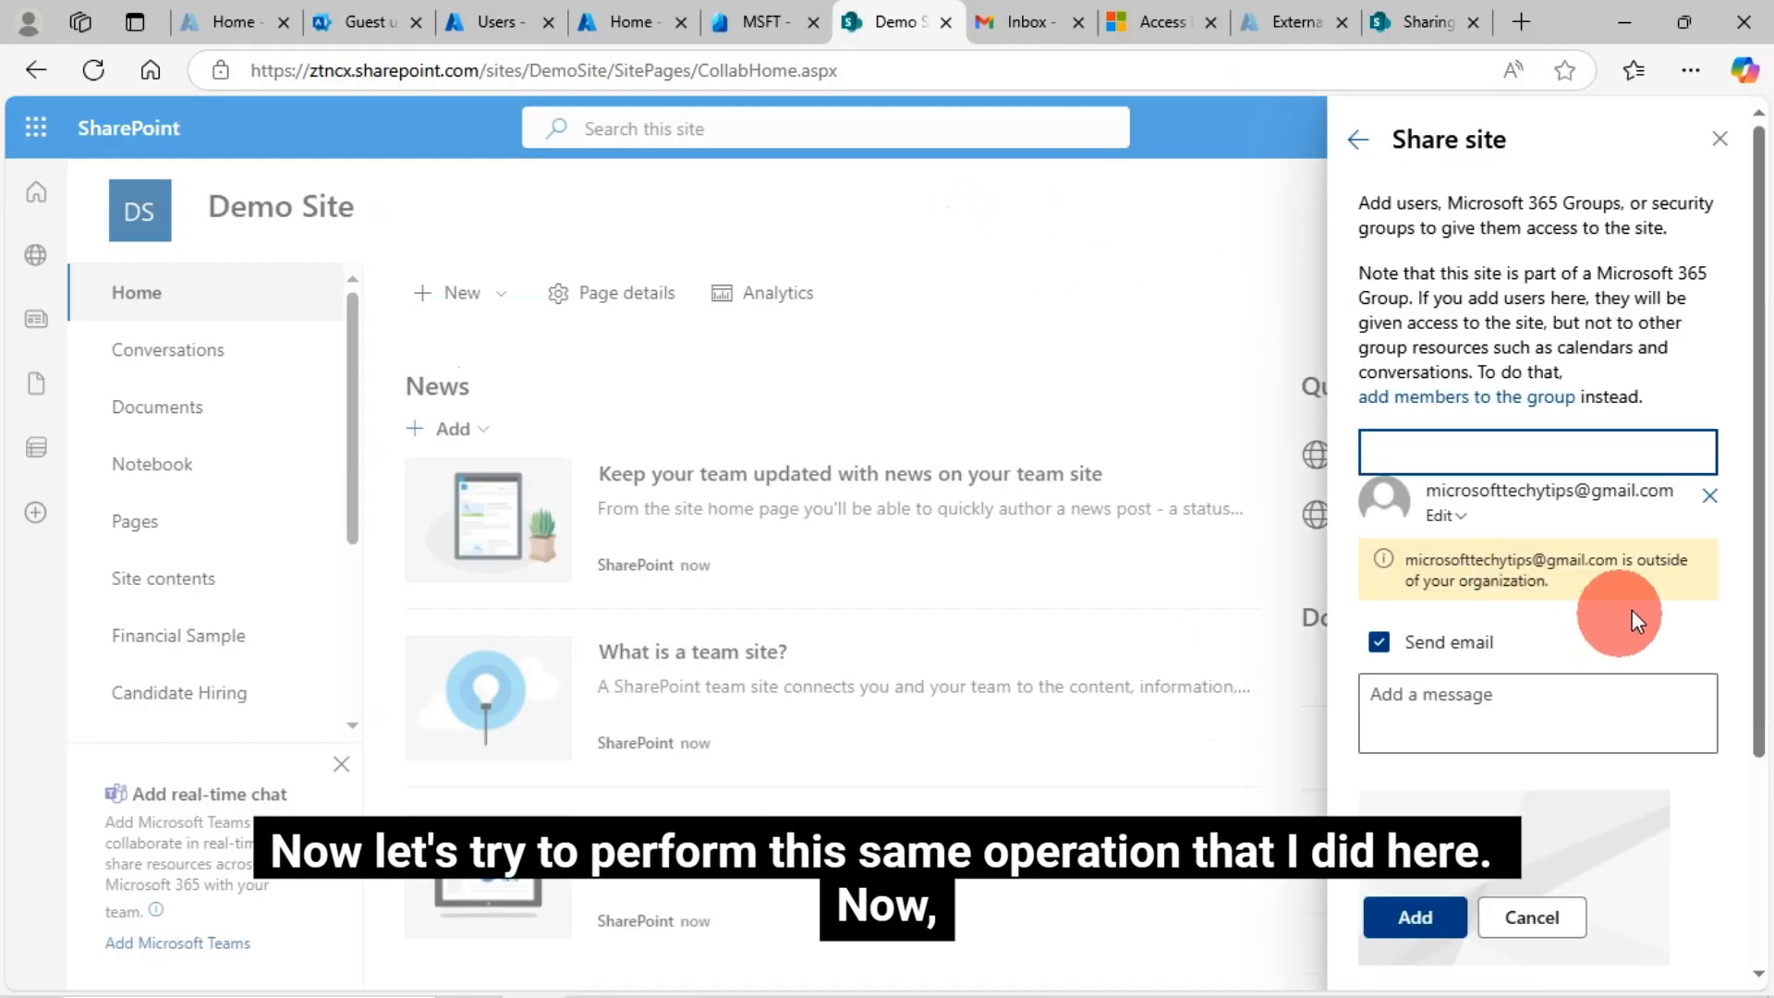
Remove the Gmail guest from the Share site invitees, re-adding and removing it, then reload the Demo Site
{"action": "left_click", "coordinate": [1709, 498]}
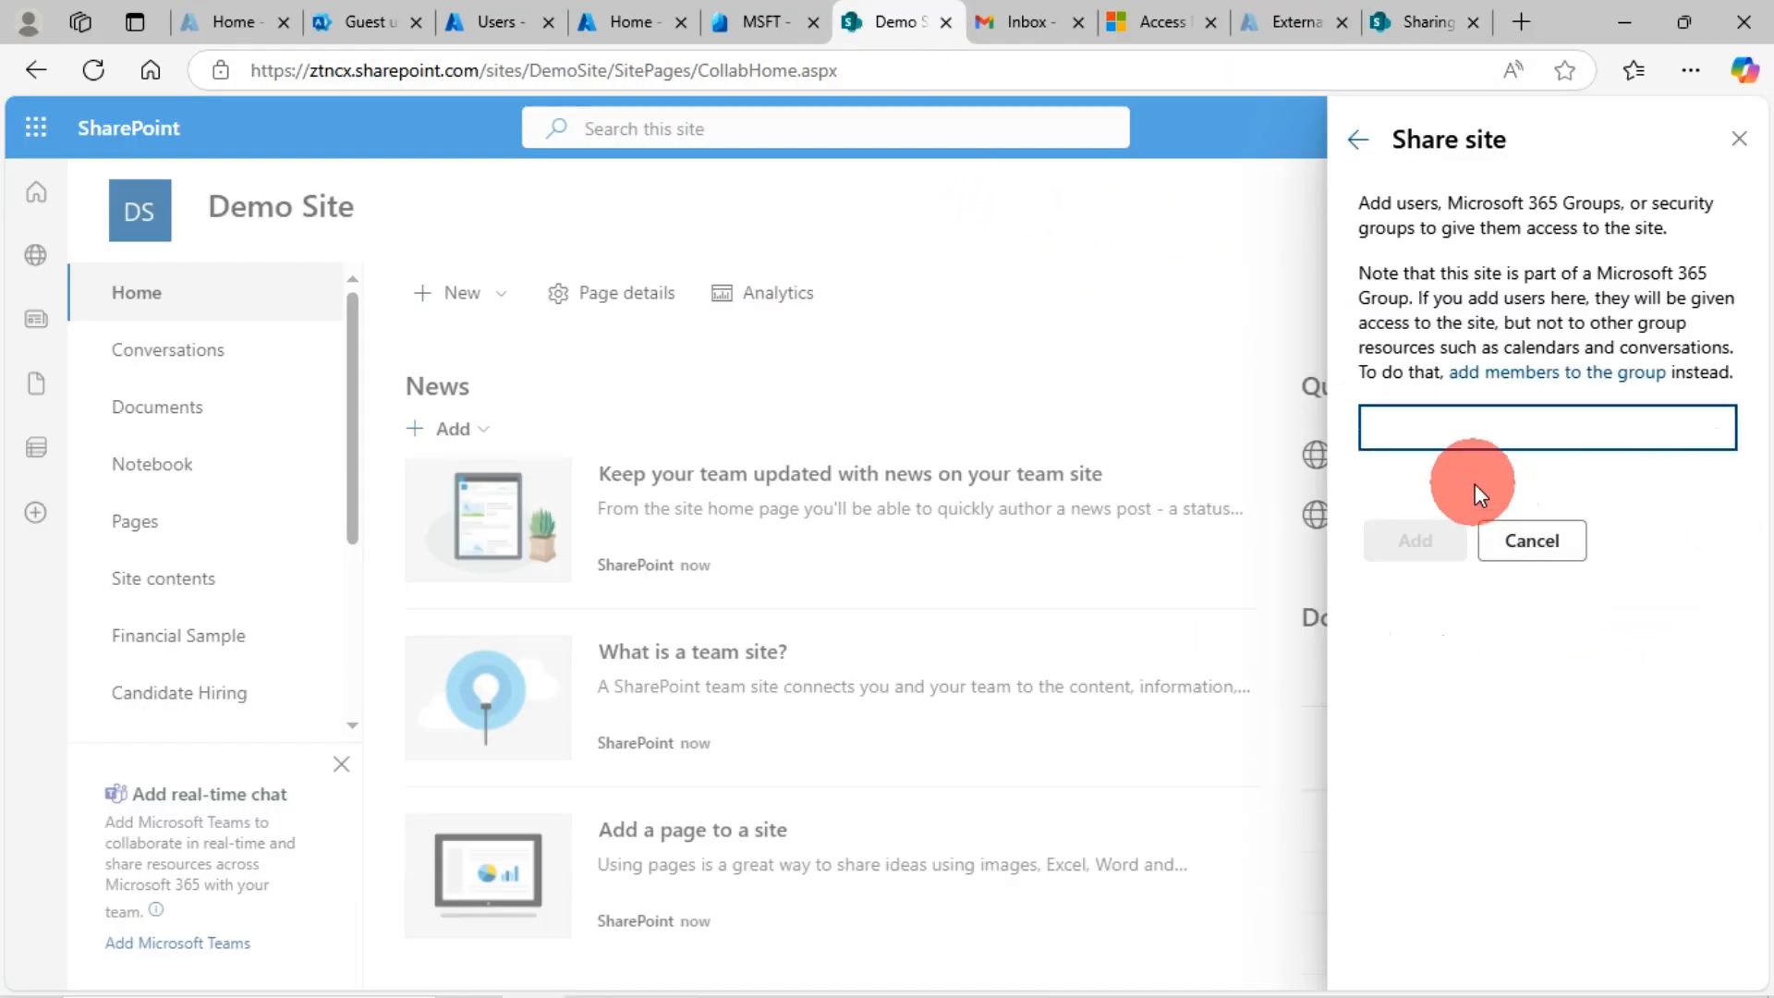
{"action": "key", "text": "ctrl+v"}
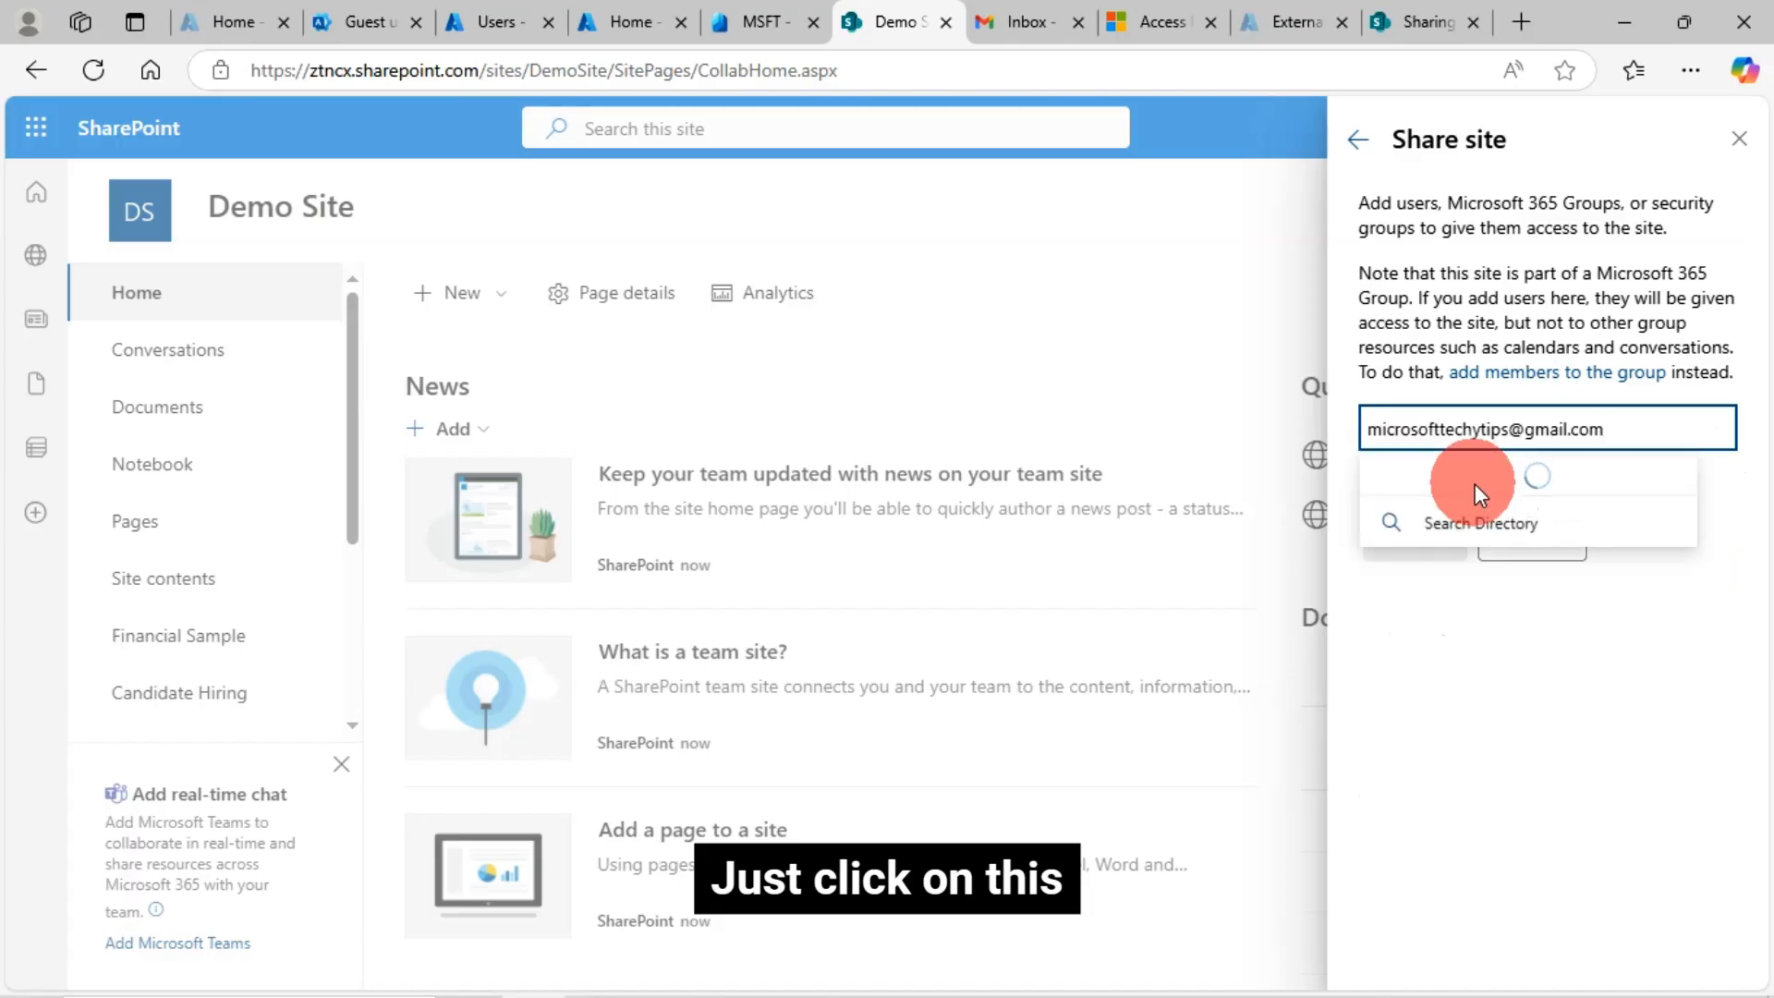
{"action": "left_click", "coordinate": [1617, 499]}
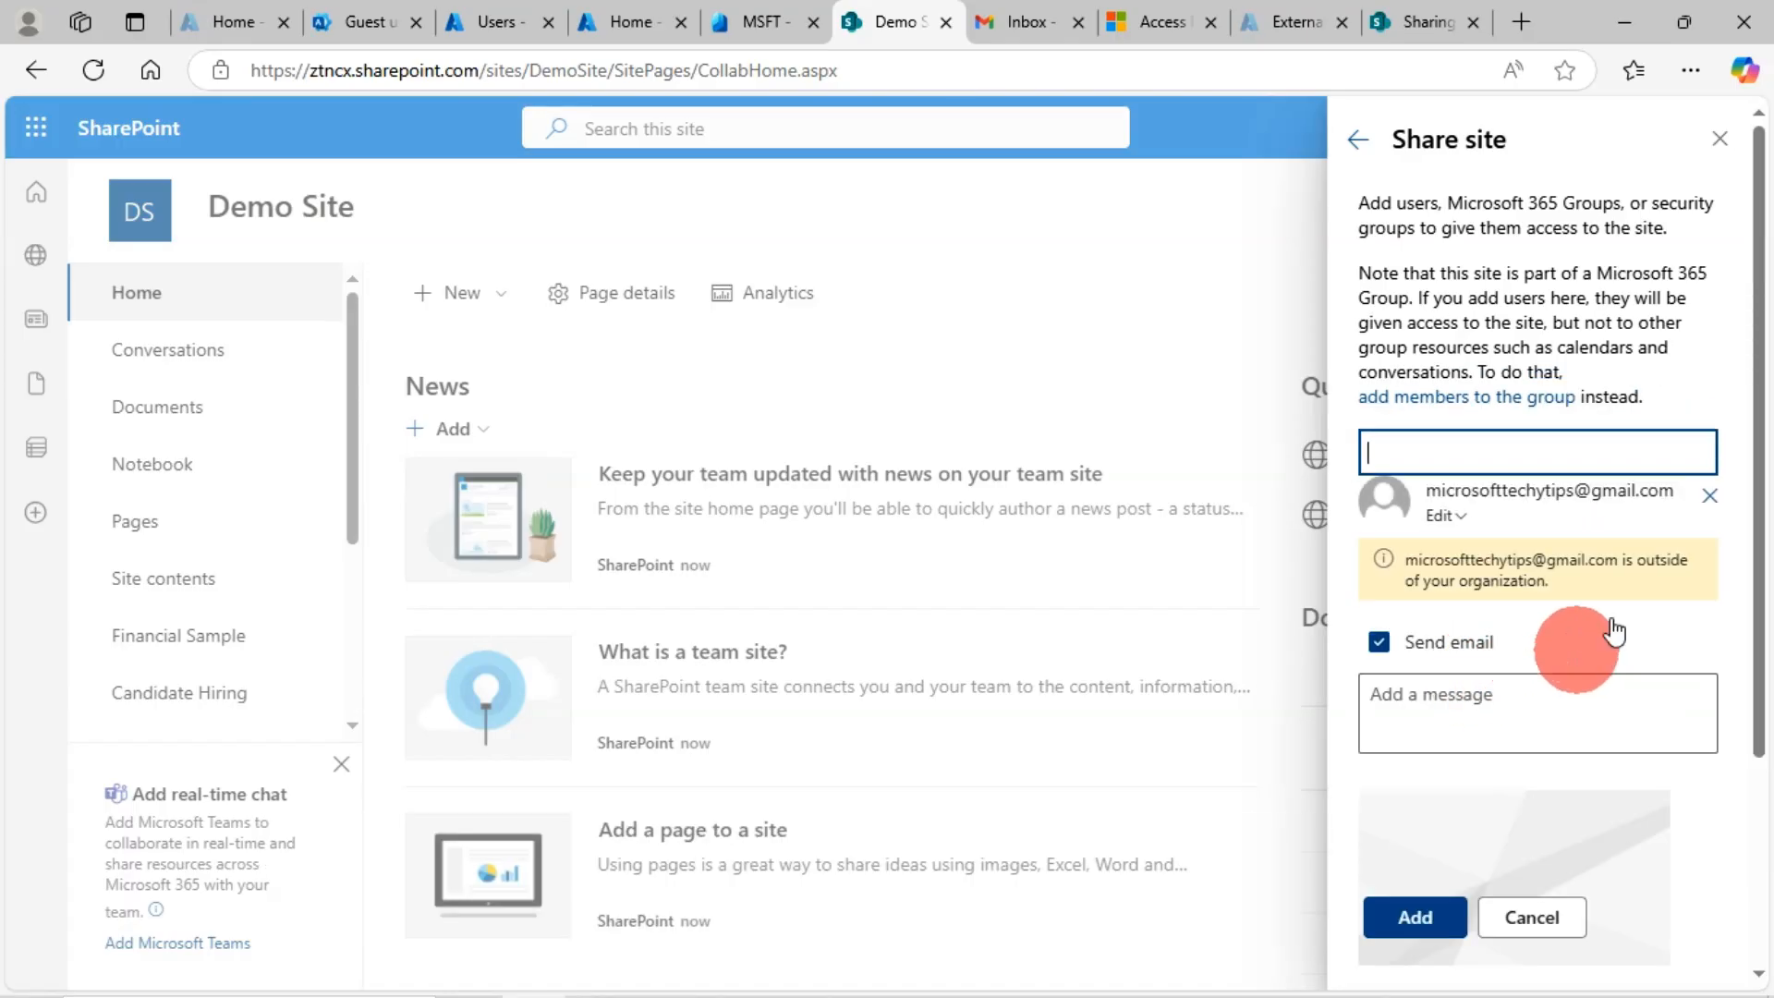
{"action": "left_click", "coordinate": [1711, 504]}
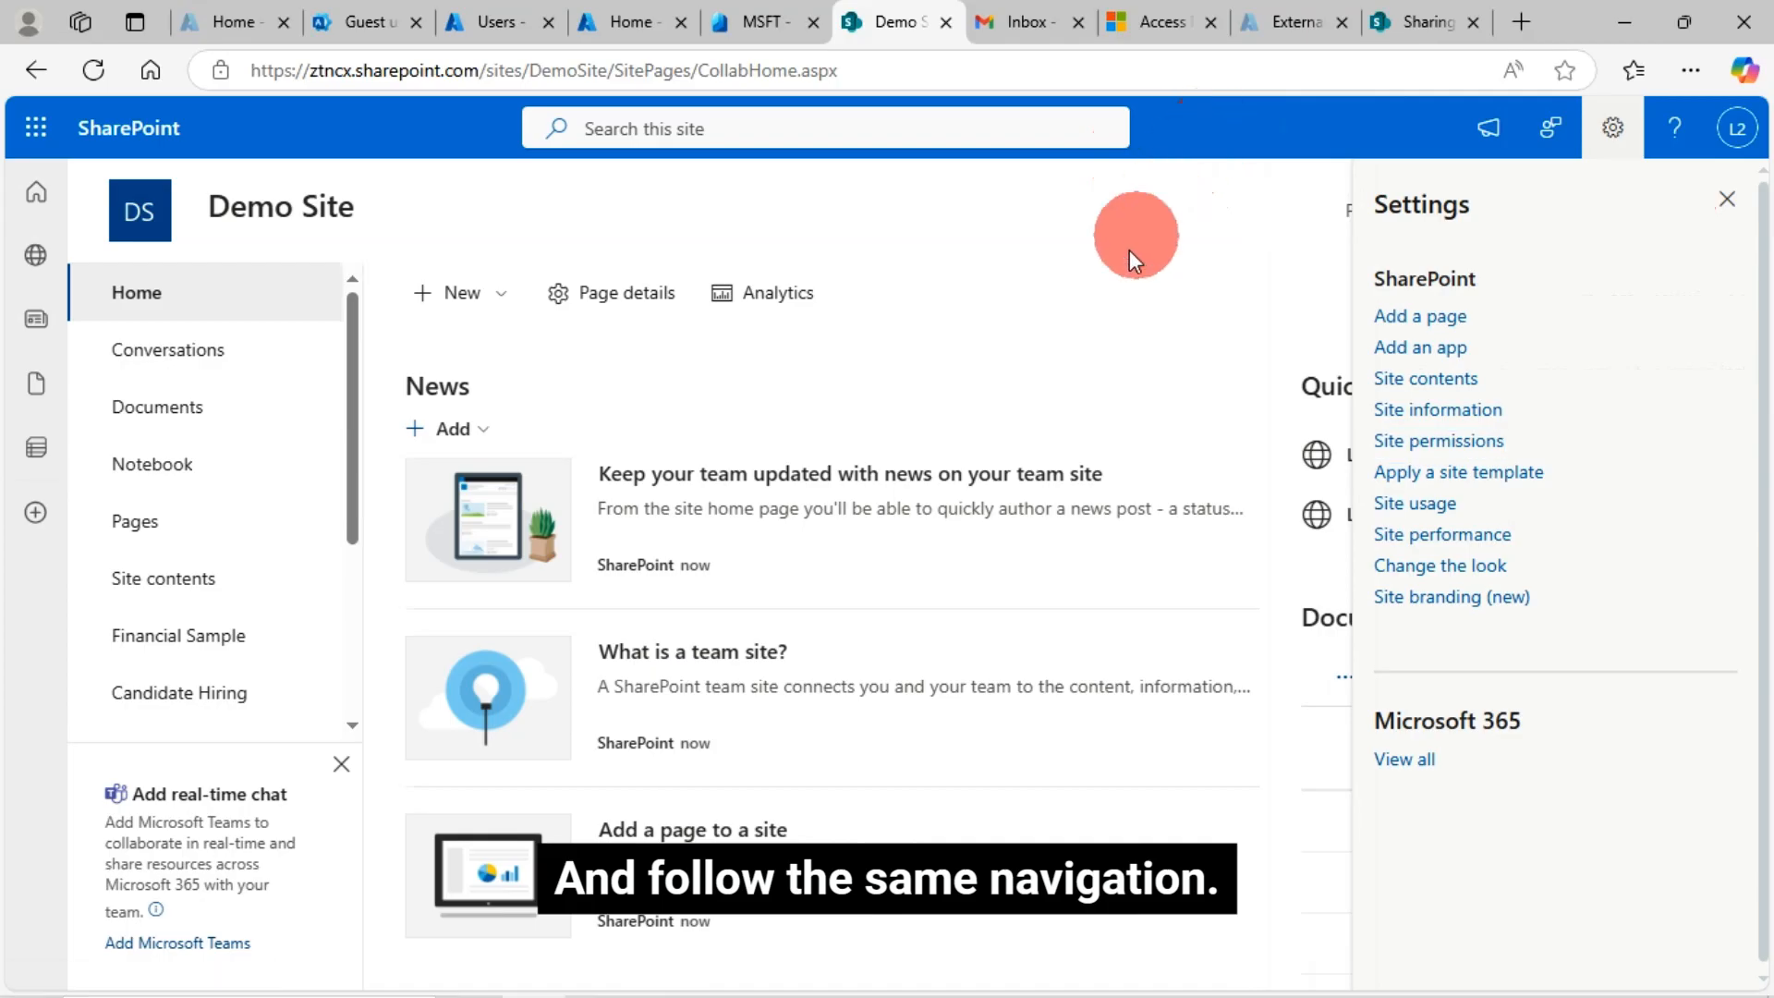
{"action": "key", "text": "F5"}
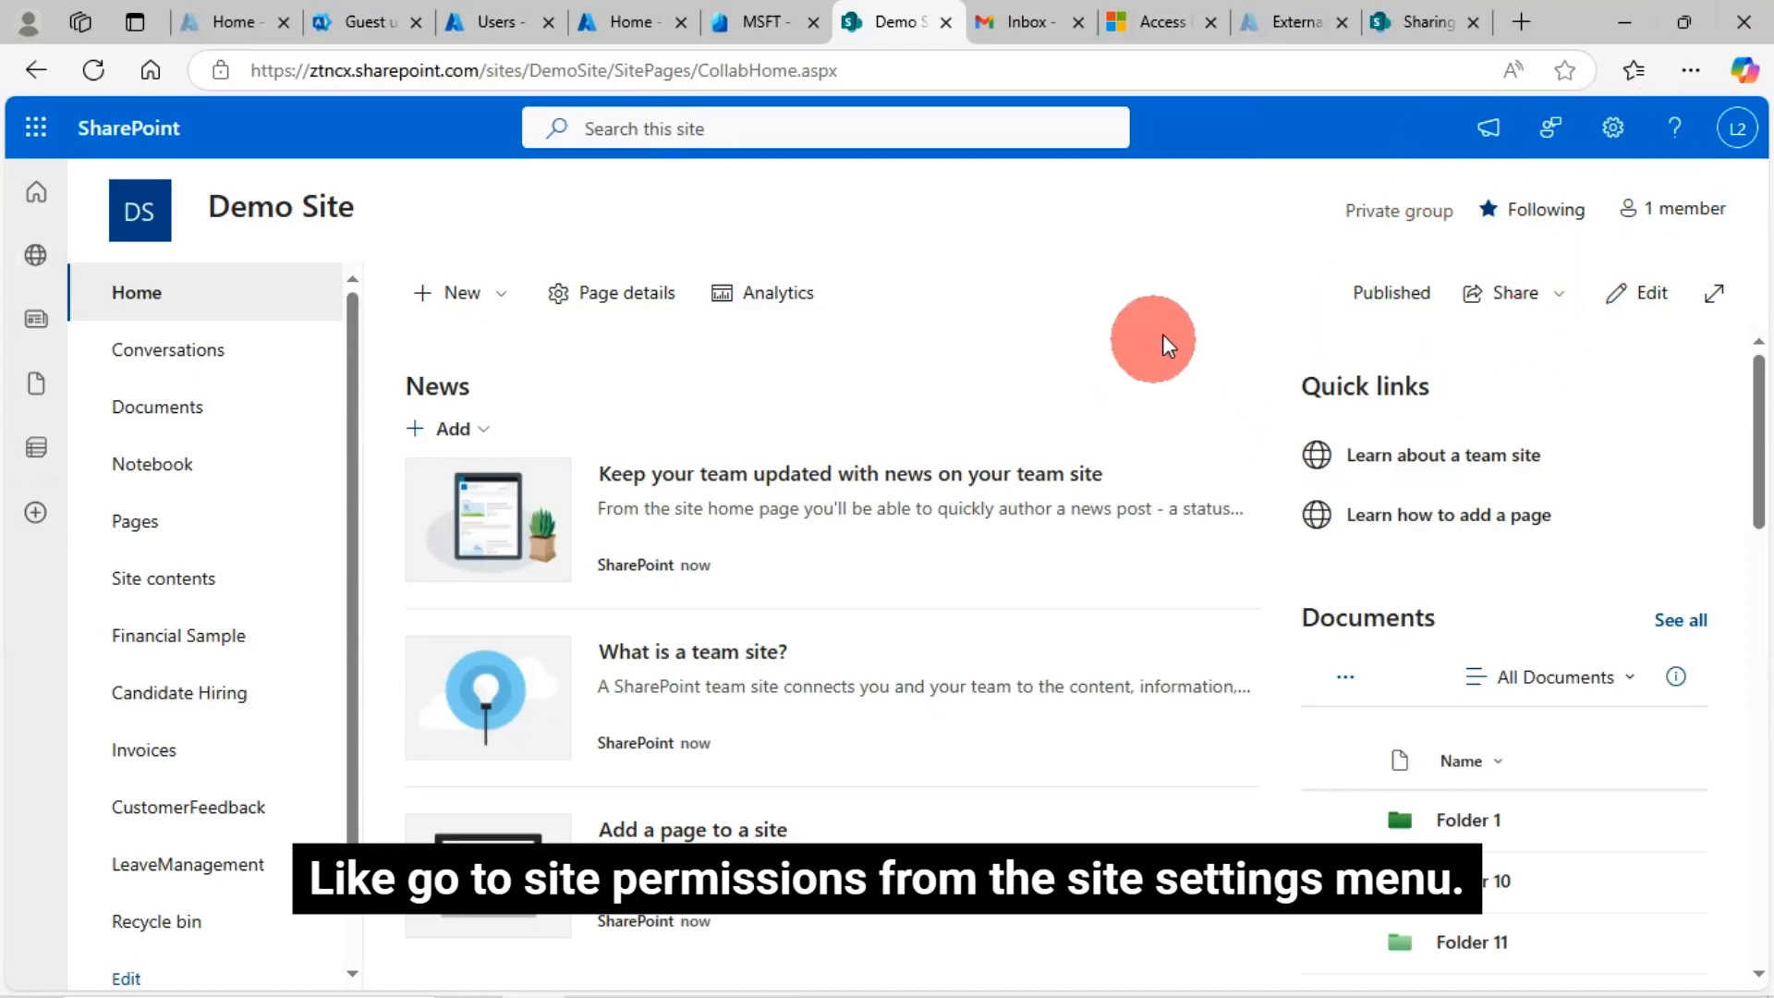
Open the Demo Site's Site permissions and choose Add members > Share site only
{"action": "left_click", "coordinate": [1613, 129]}
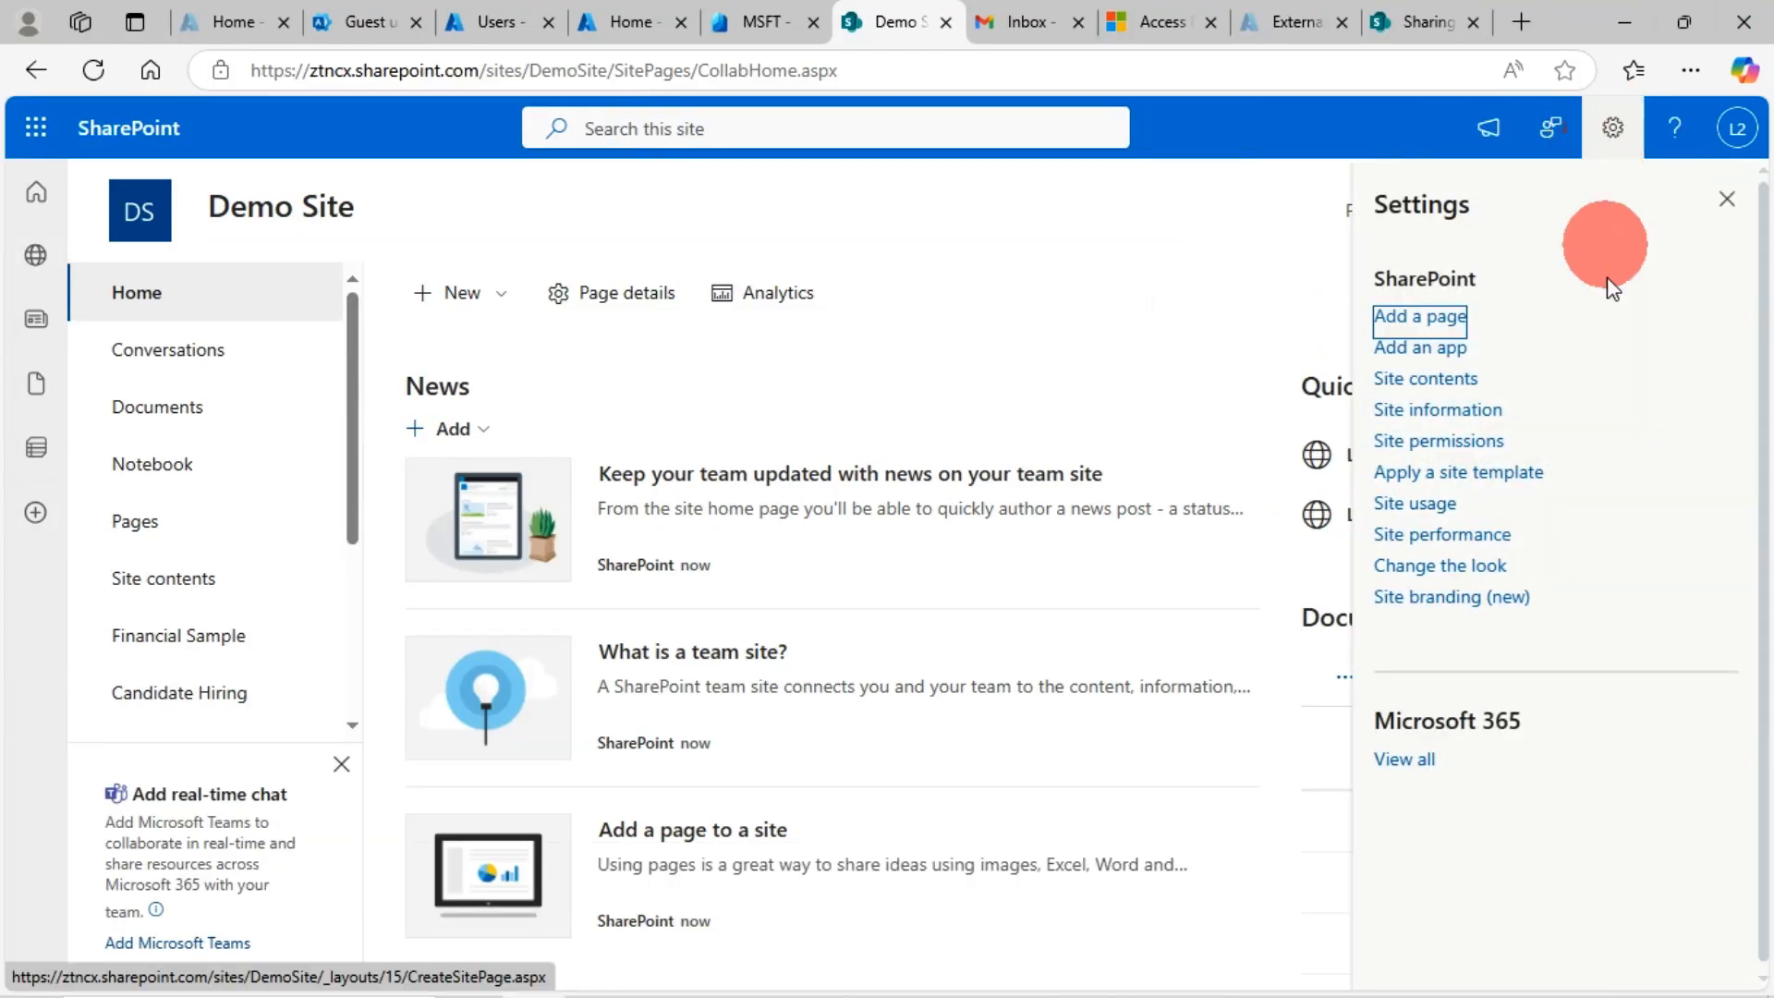
{"action": "left_click", "coordinate": [1462, 444]}
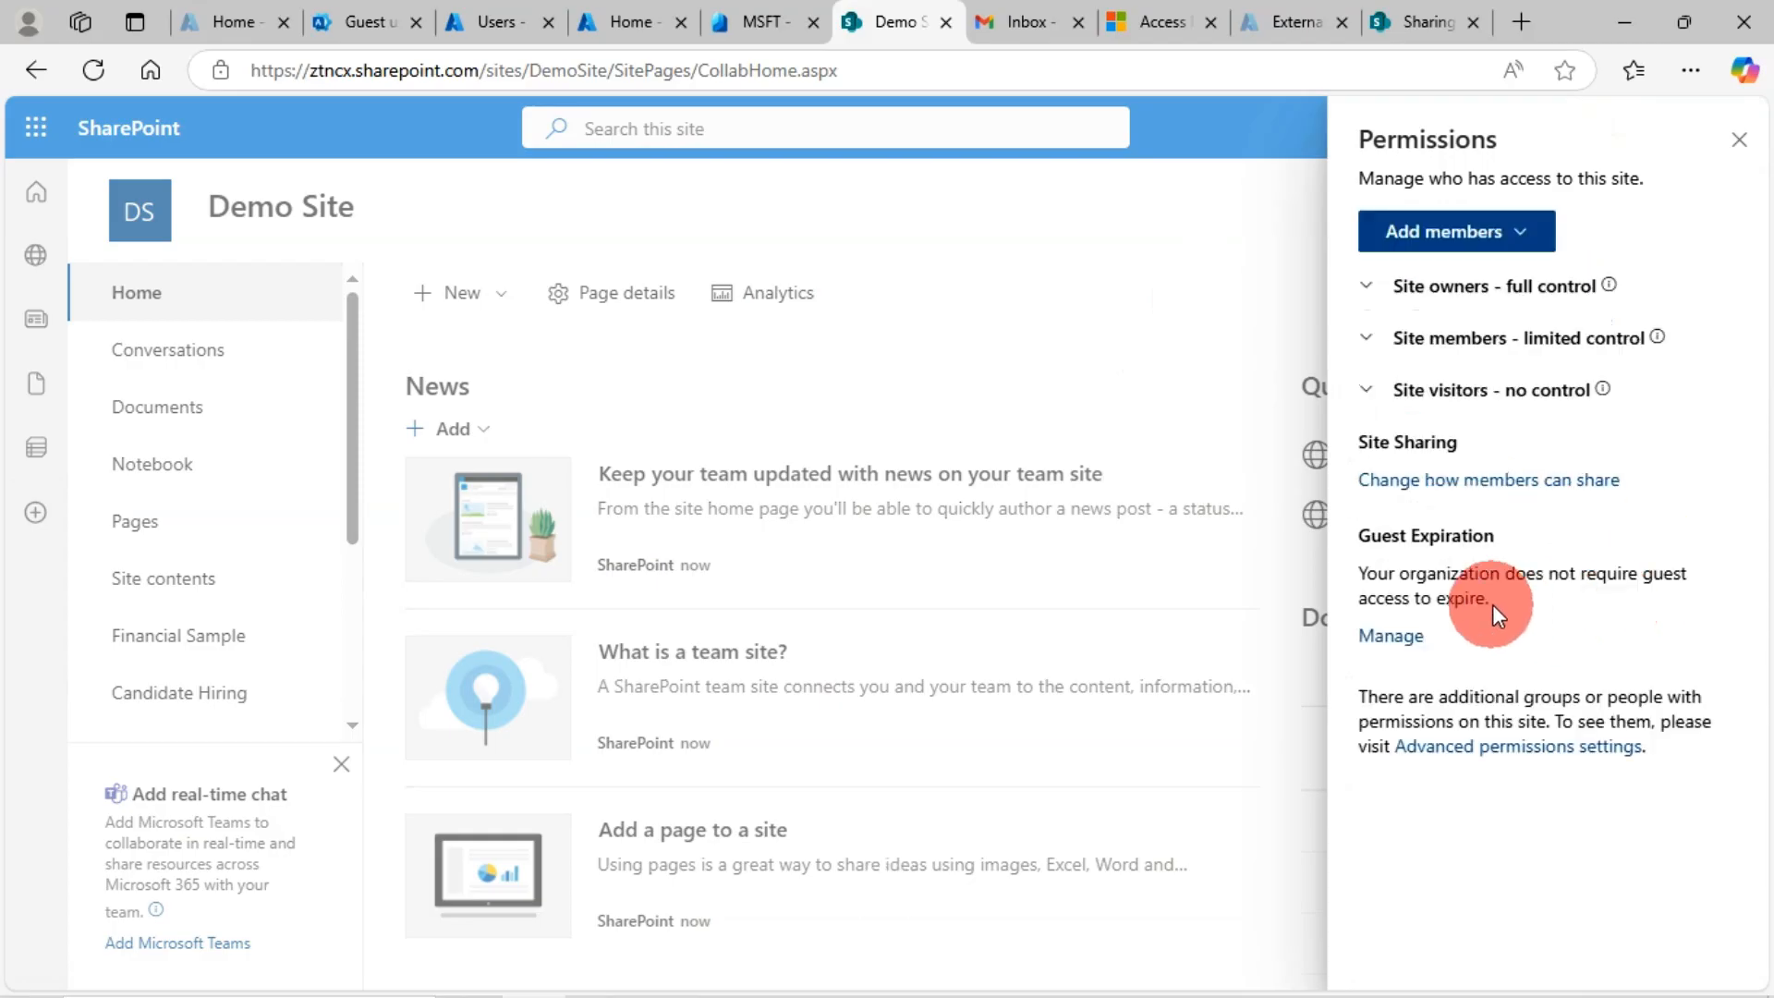
{"action": "left_click", "coordinate": [1506, 231]}
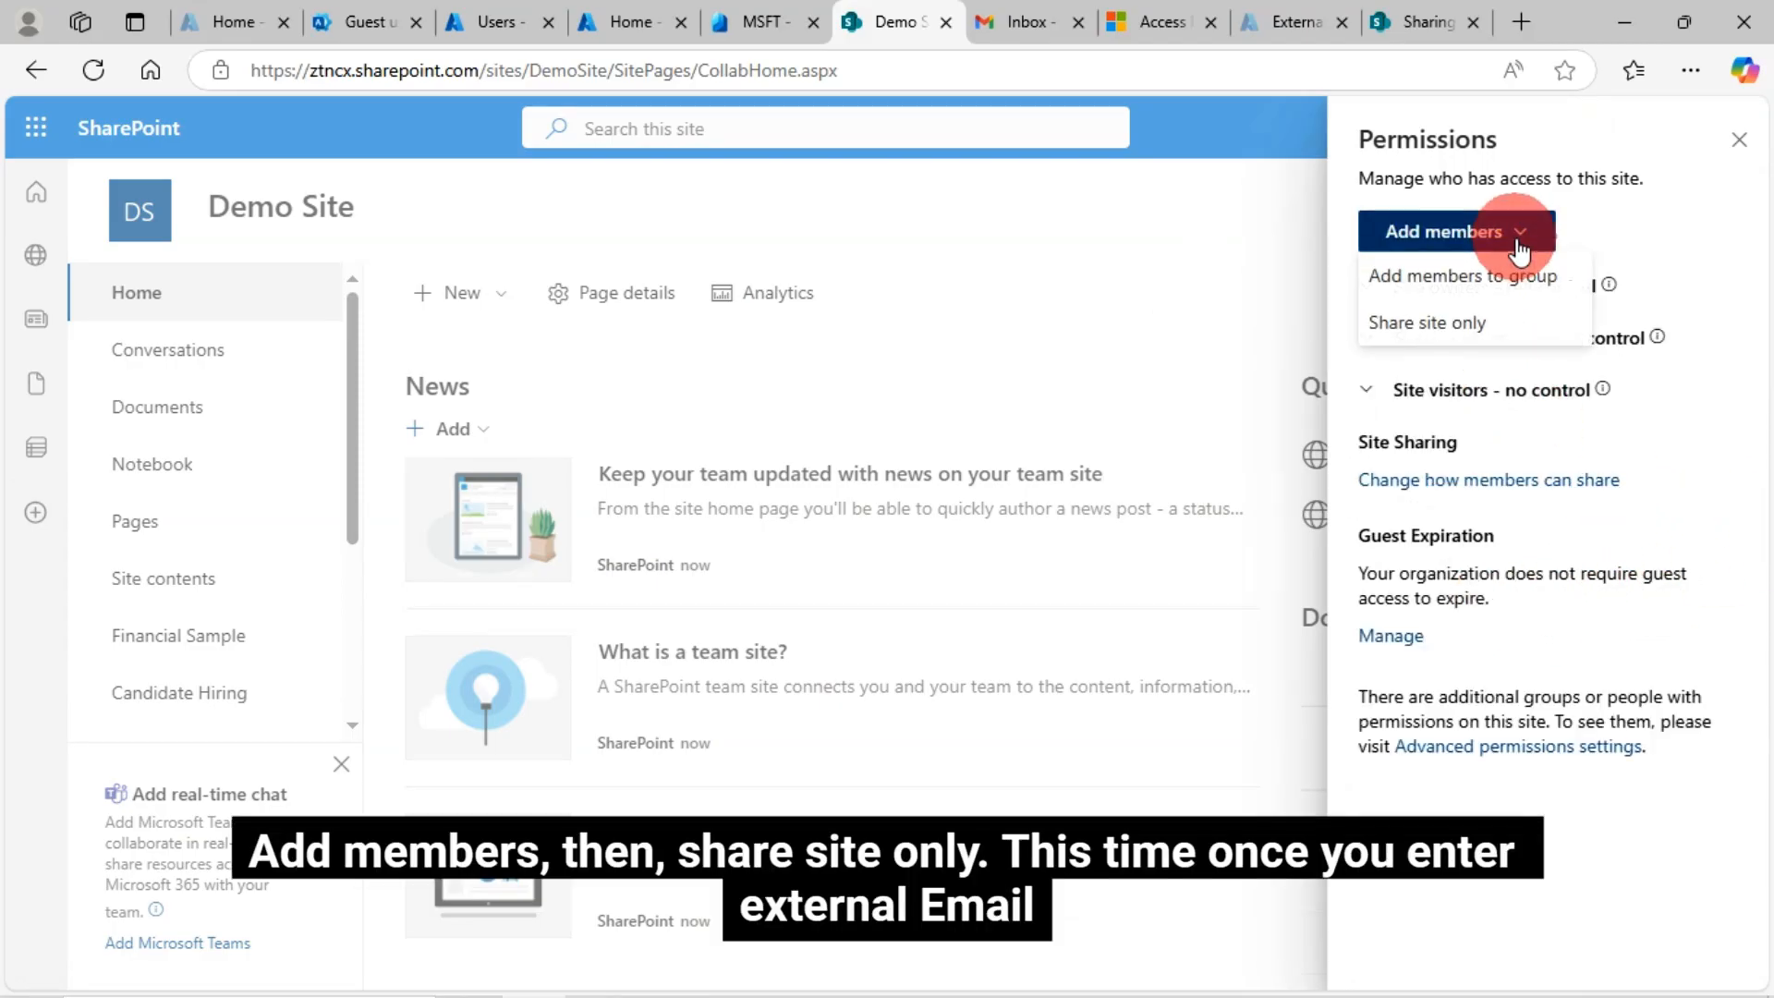
{"action": "left_click", "coordinate": [1428, 322]}
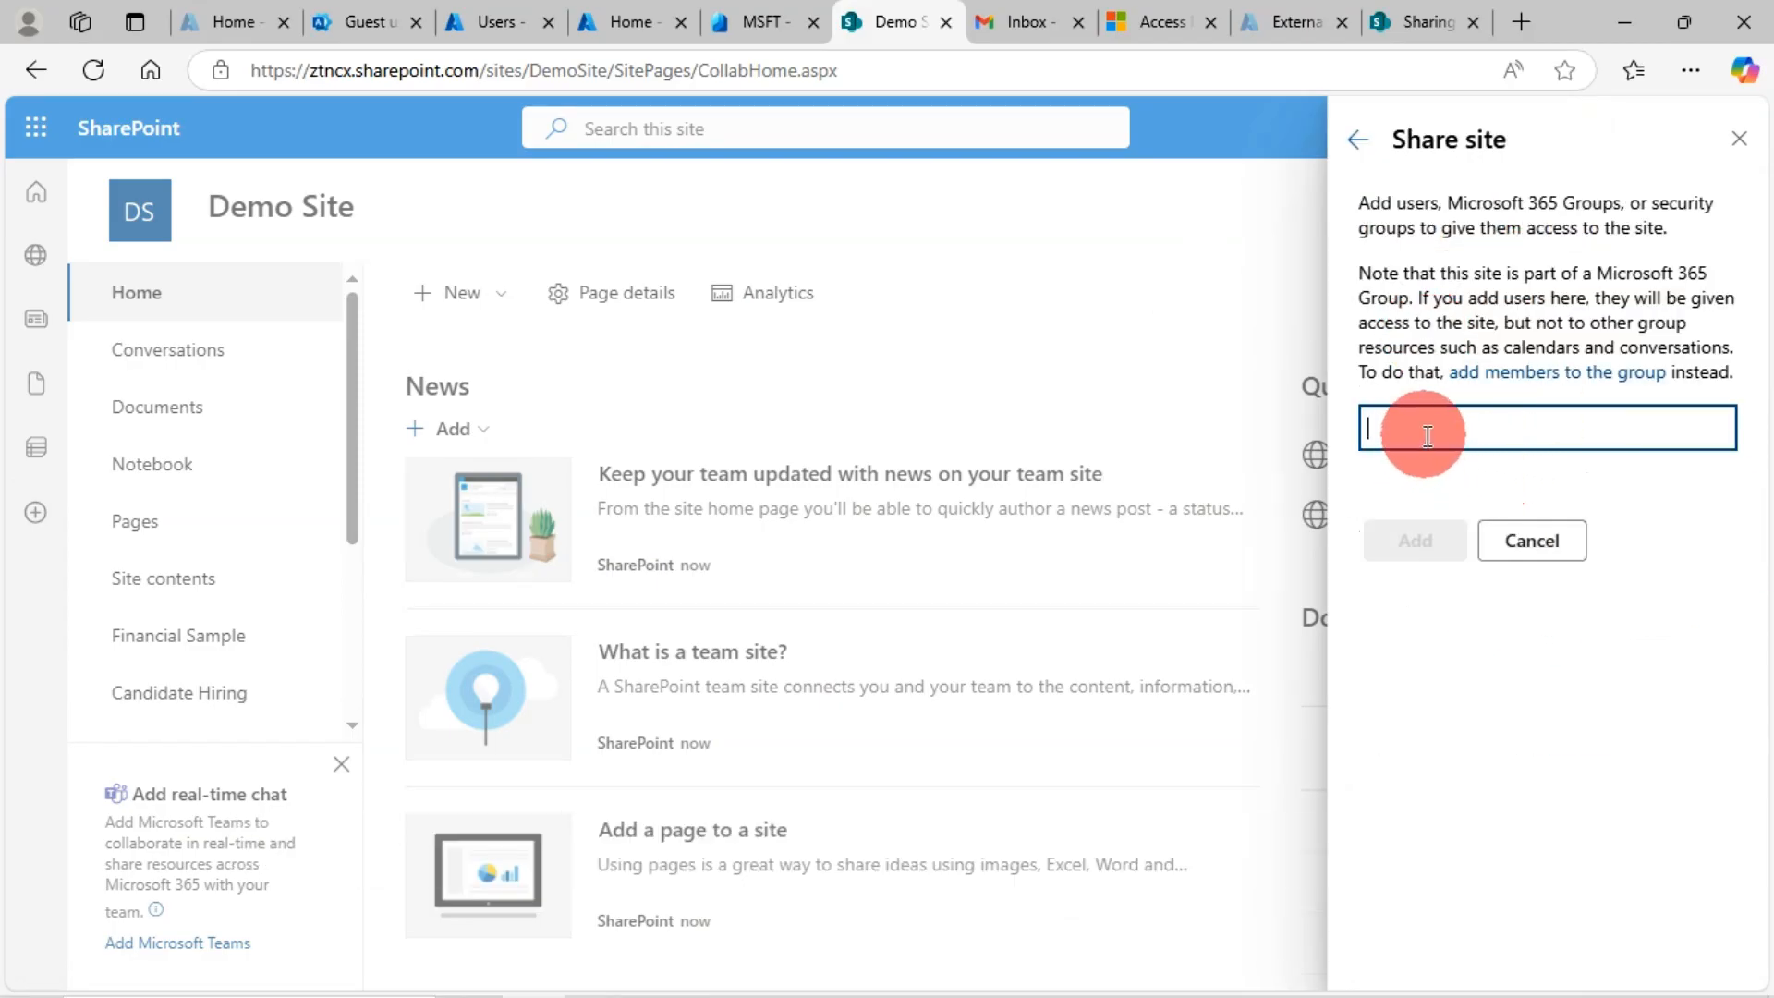
Enter the Gmail guest's address and select the policy error blocking sharing with that user
{"action": "key", "text": "ctrl+v"}
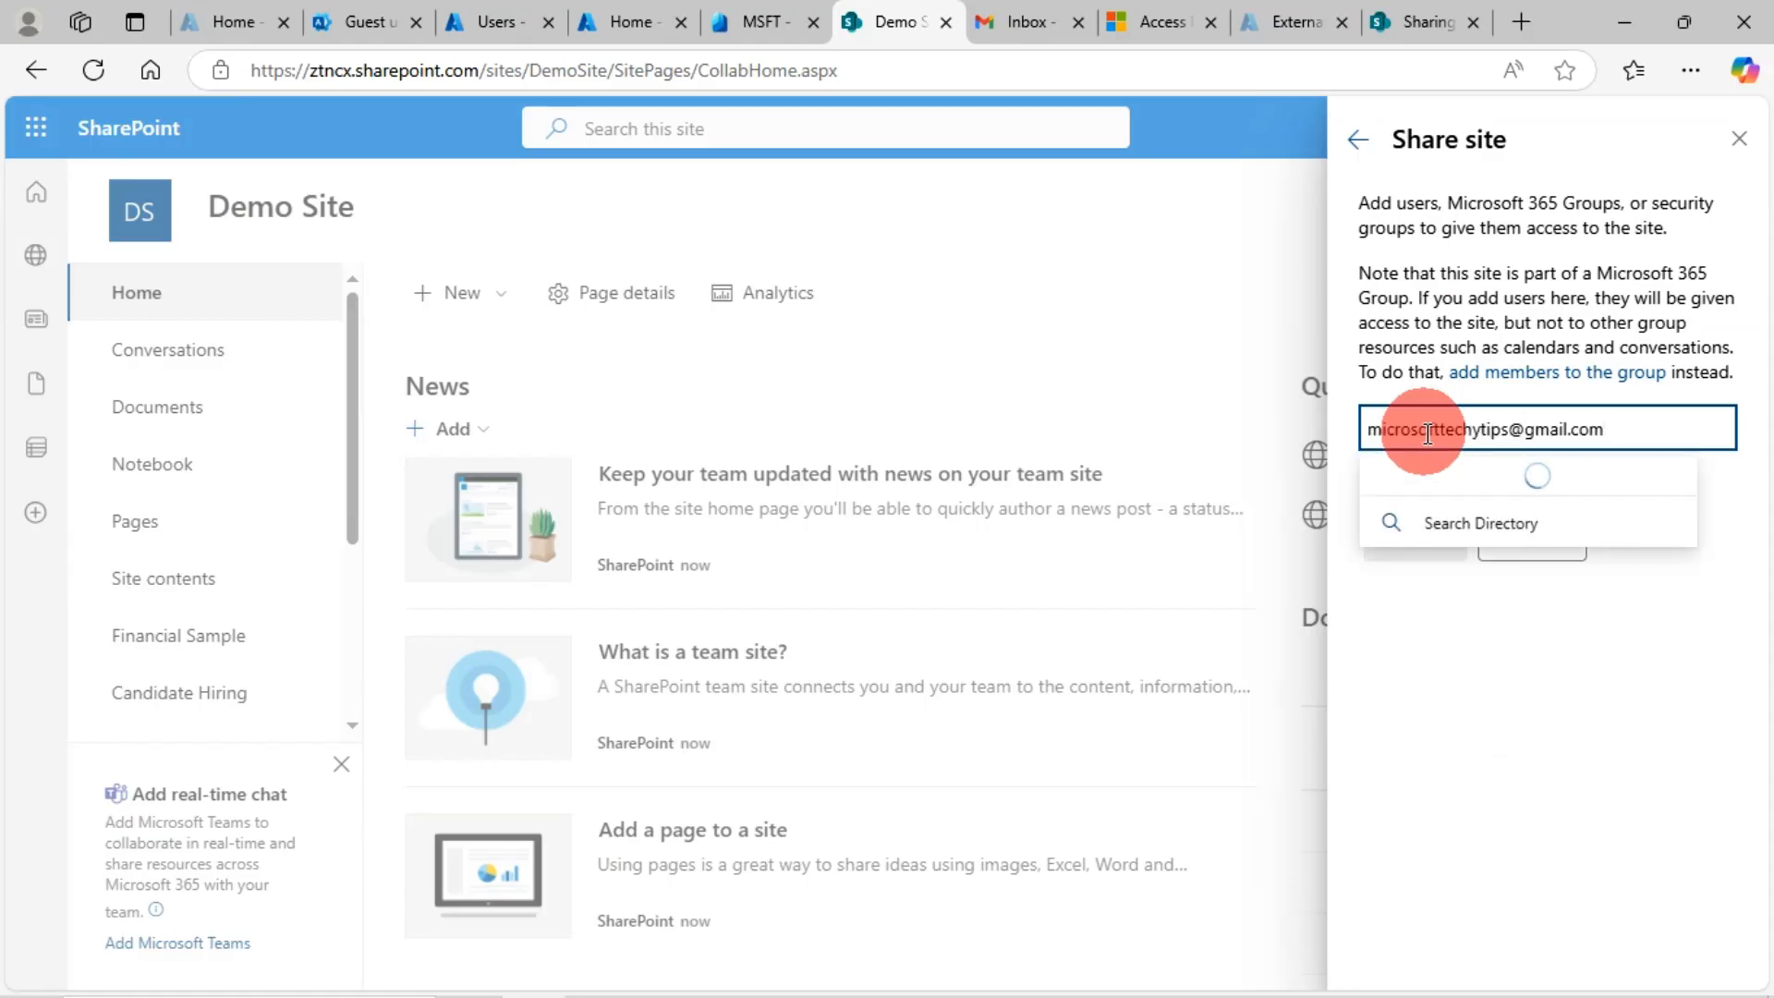
{"action": "left_click", "coordinate": [1601, 492]}
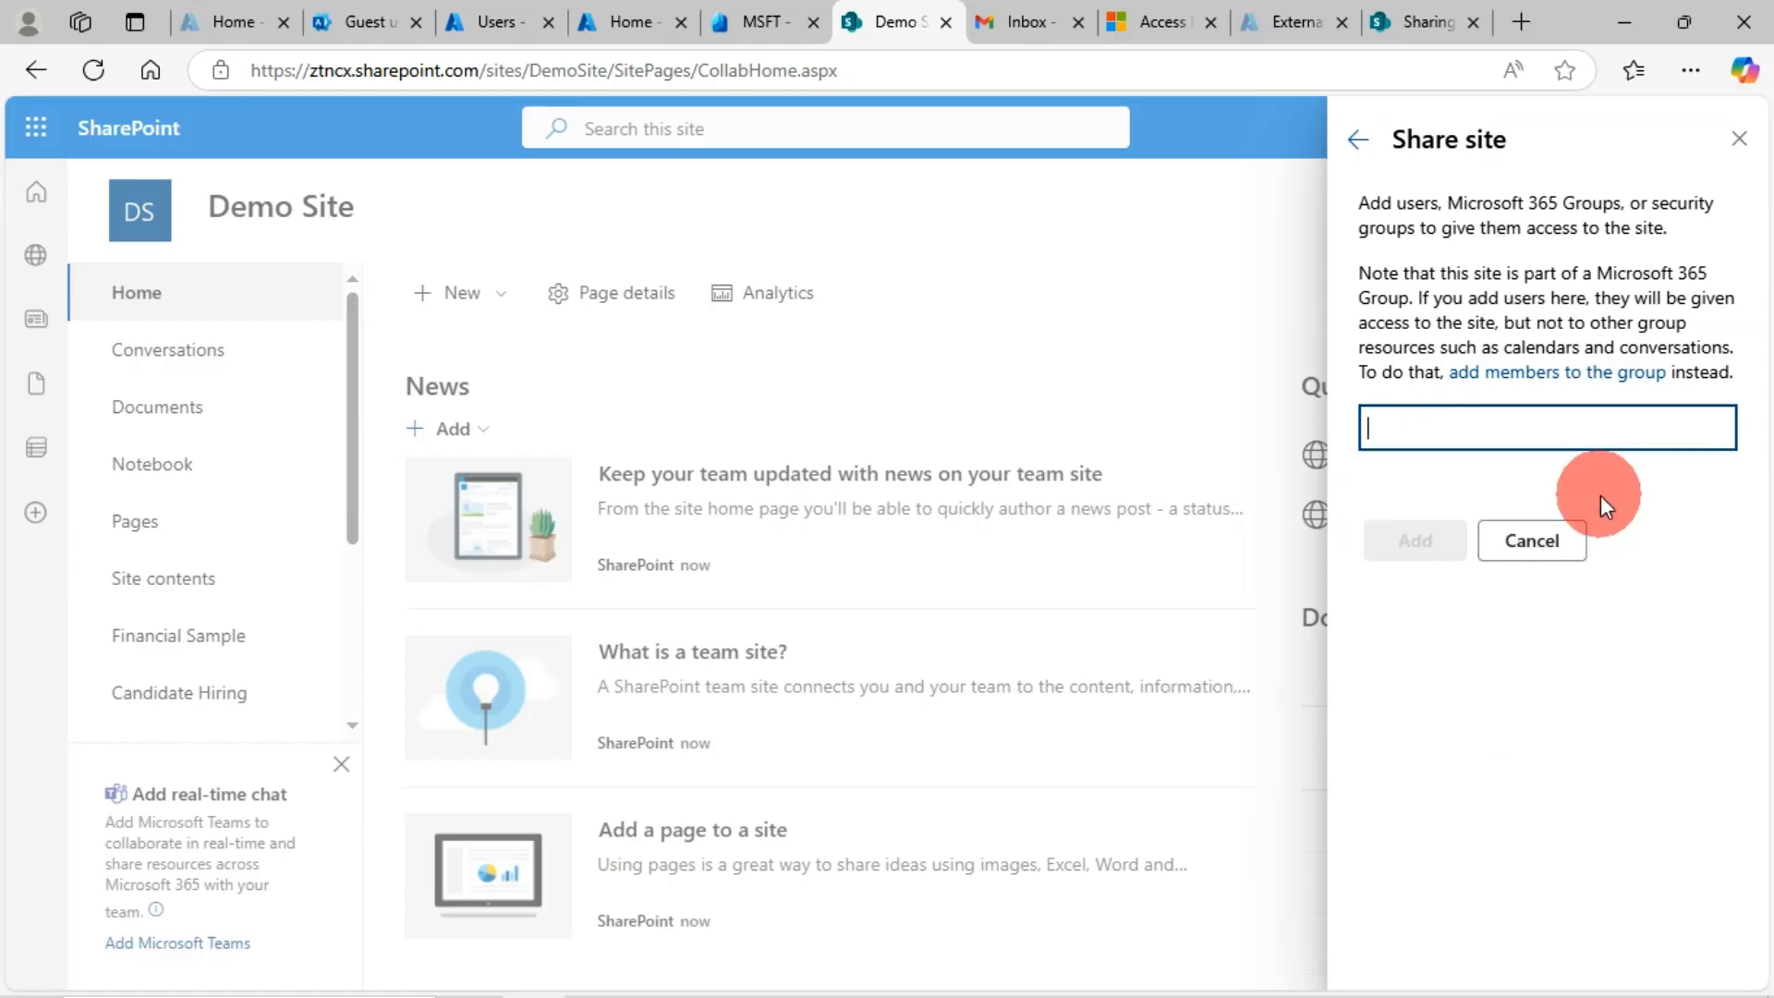
{"action": "left_click", "coordinate": [1520, 686]}
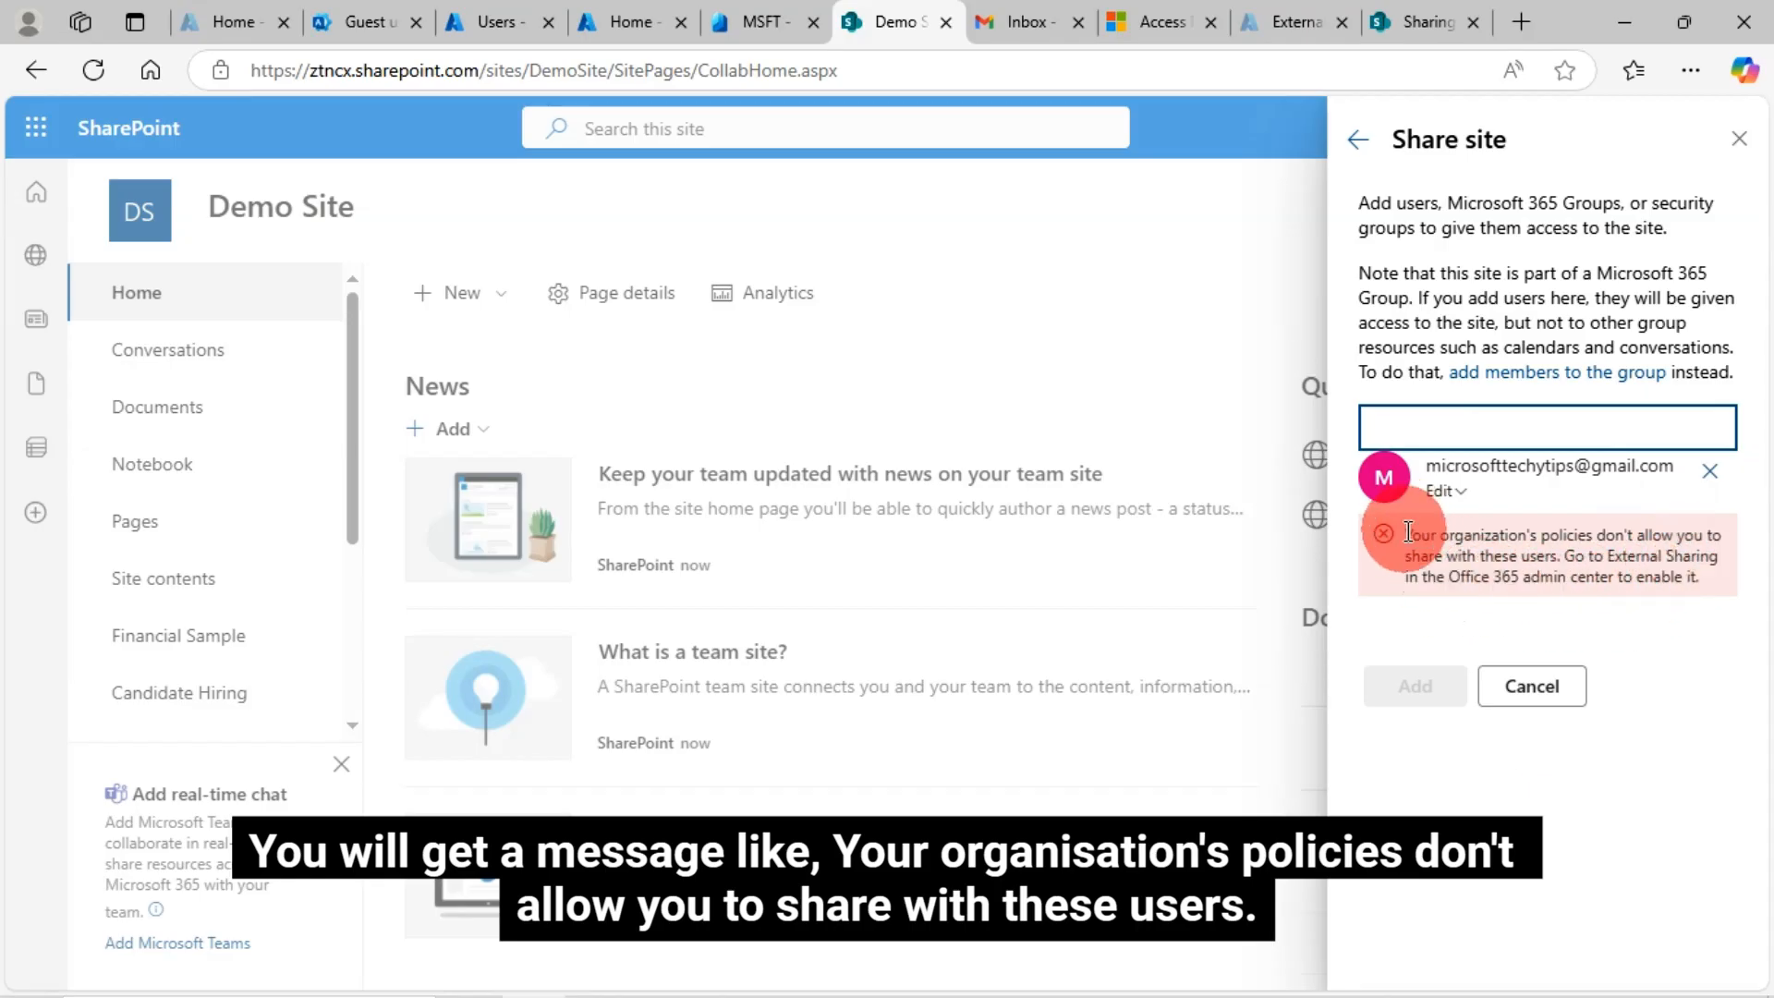
{"action": "left_click_drag", "start_coordinate": [1407, 532], "coordinate": [1655, 596]}
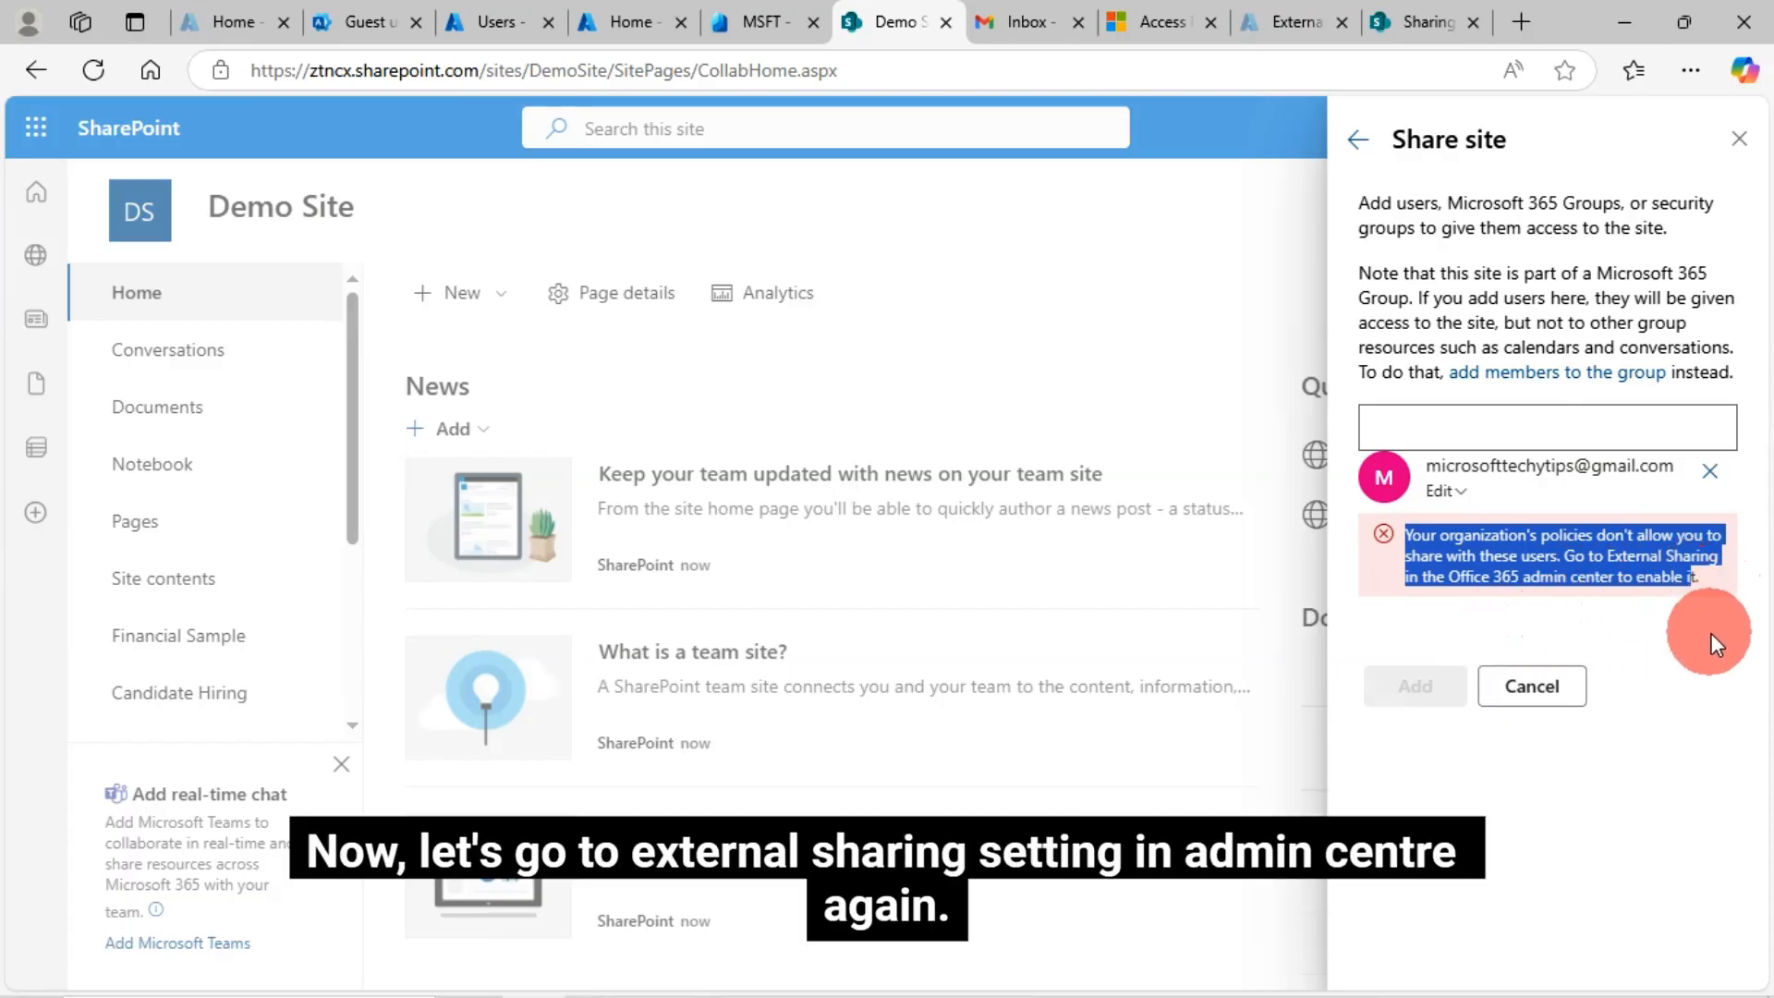
Raise both the SharePoint and OneDrive external sharing sliders to Anyone
{"action": "left_click", "coordinate": [1400, 37]}
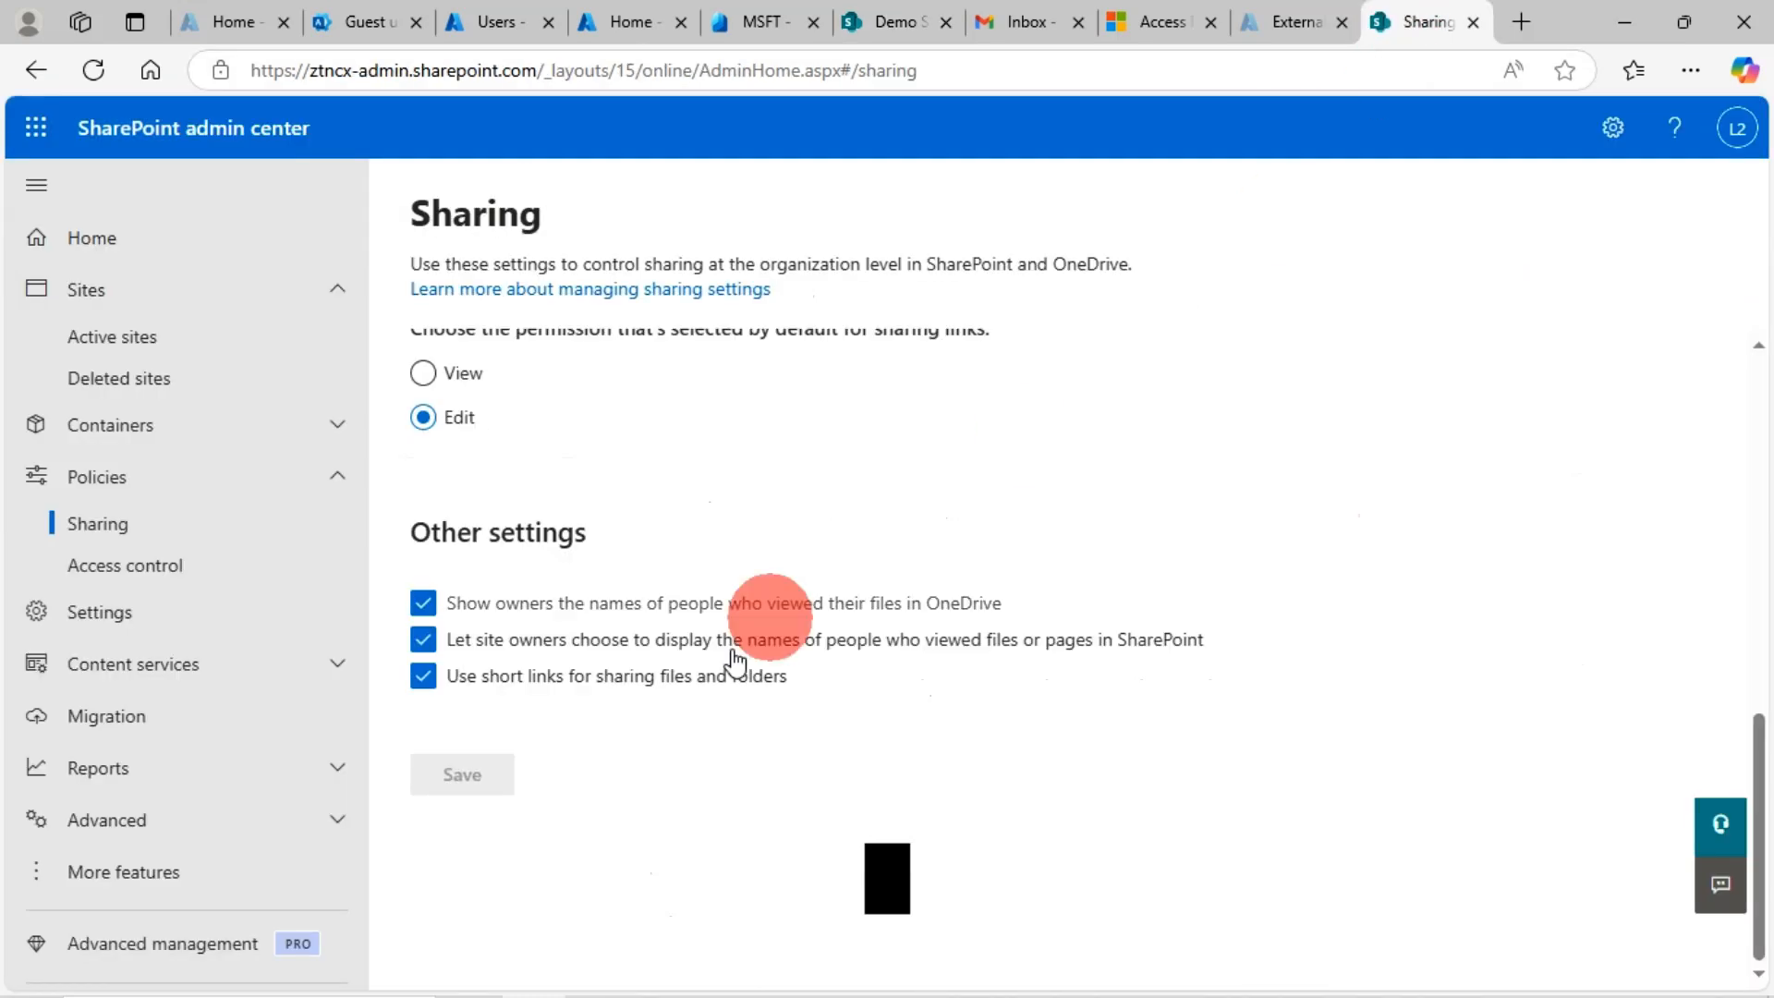
{"action": "scroll", "coordinate": [657, 621], "scroll_direction": "up", "scroll_amount": 12}
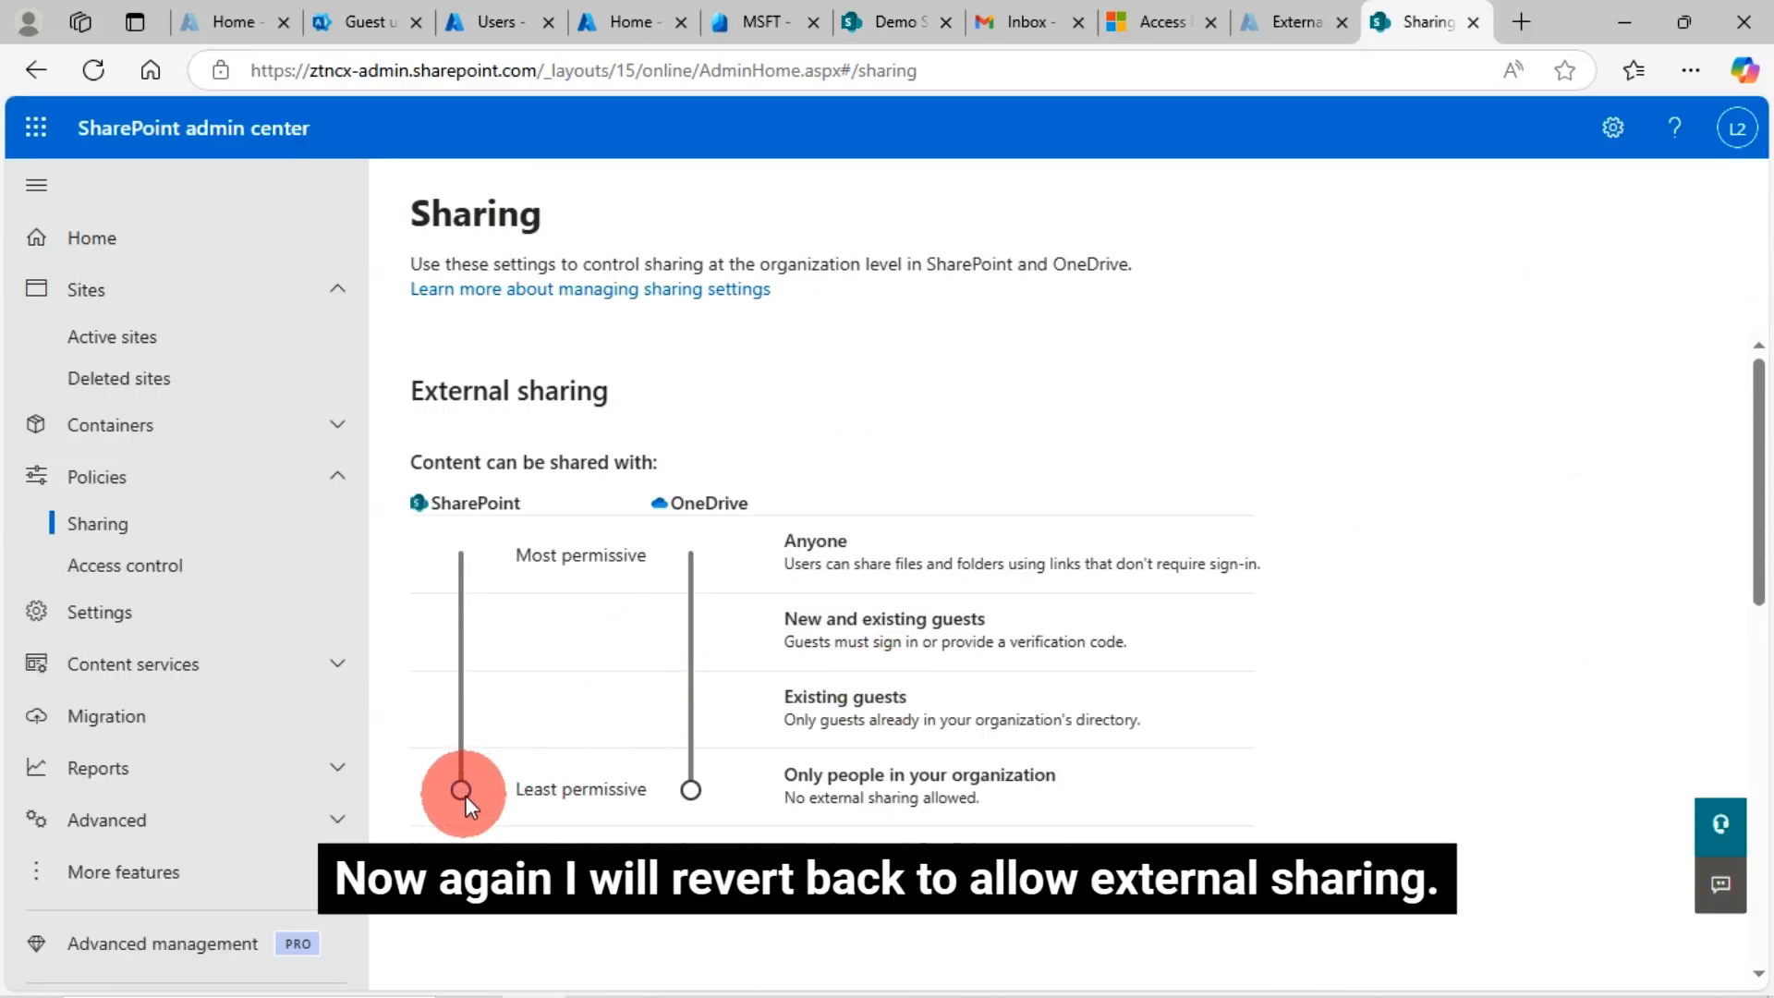
{"action": "left_click_drag", "start_coordinate": [459, 732], "coordinate": [462, 575]}
{"action": "left_click", "coordinate": [1026, 635]}
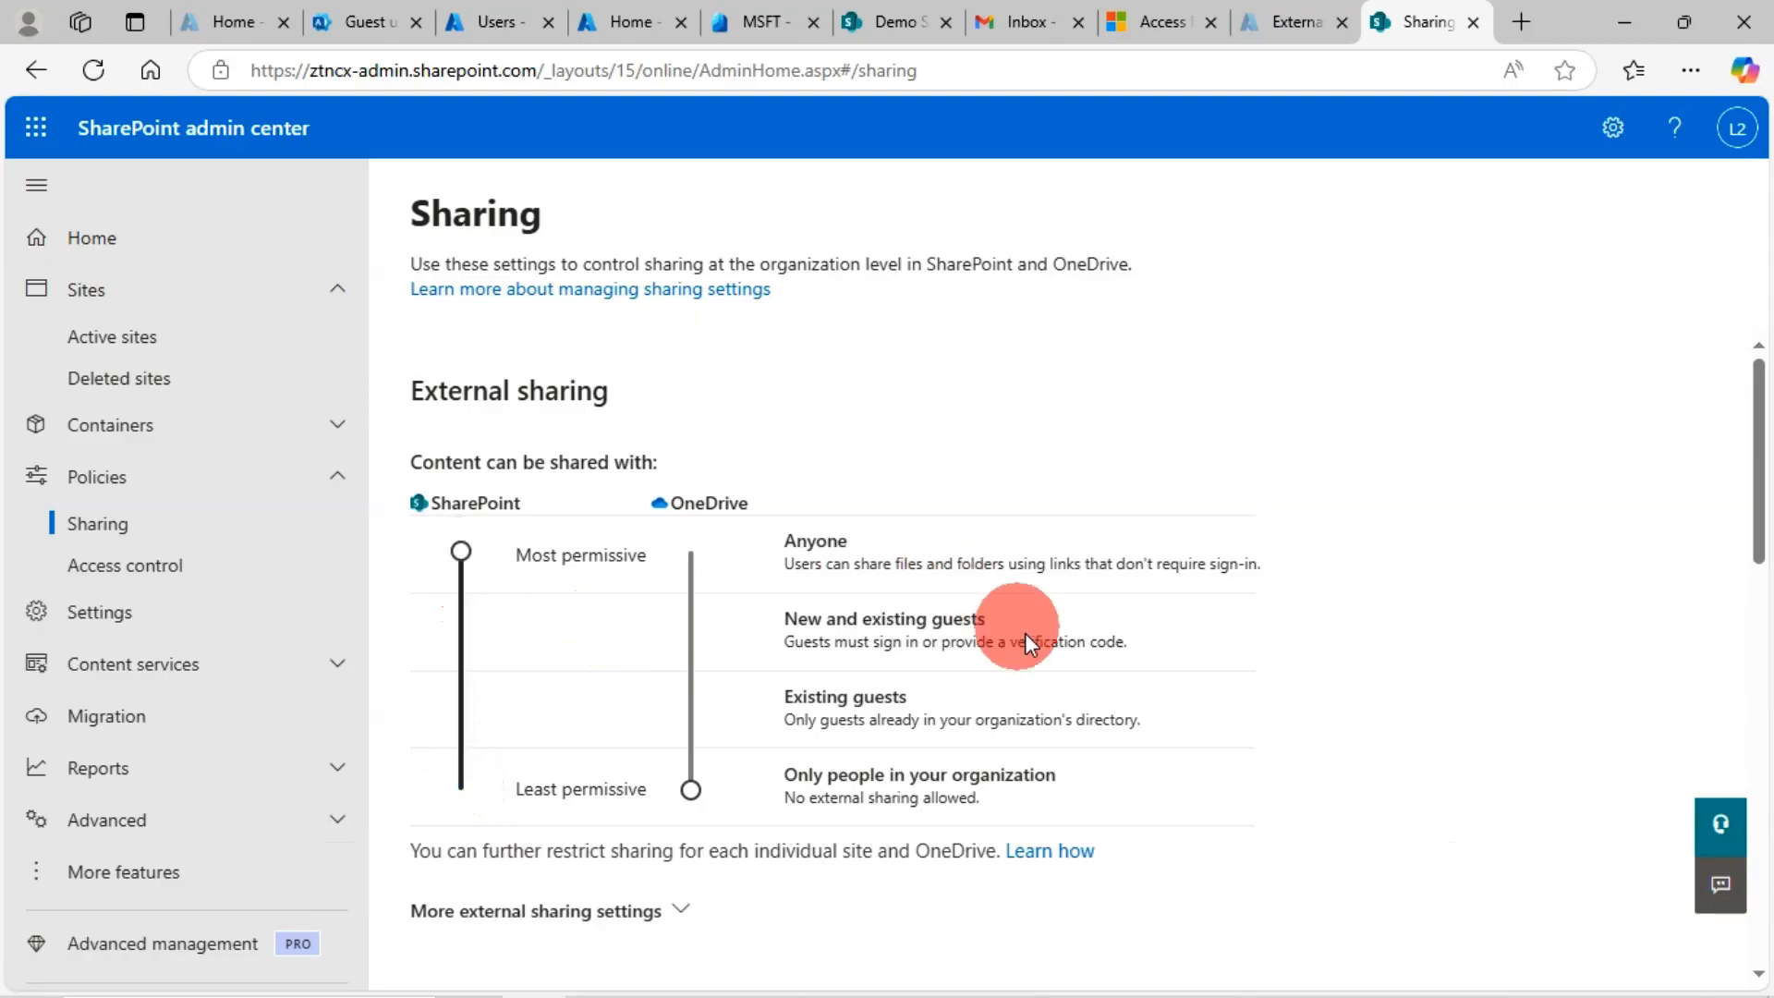
{"action": "left_click_drag", "start_coordinate": [691, 791], "coordinate": [723, 570]}
{"action": "left_click", "coordinate": [844, 588]}
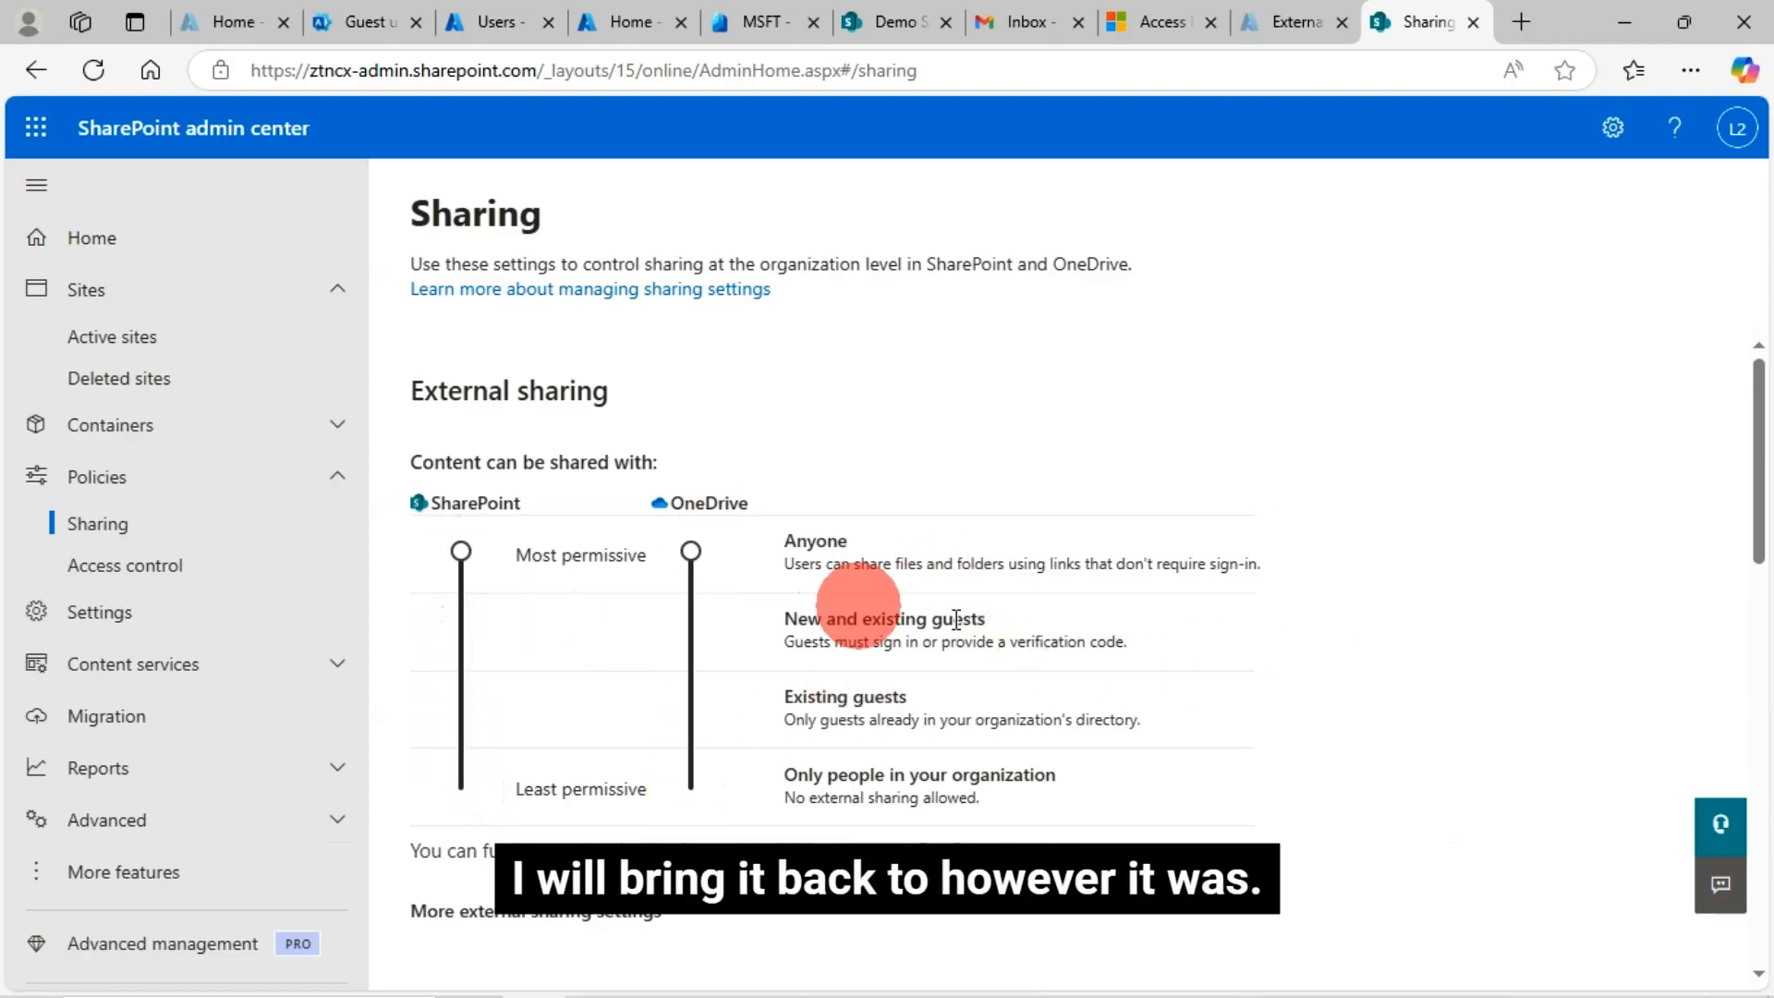
Save the restored Anyone sharing settings and return to the Demo Site tab
{"action": "scroll", "coordinate": [1462, 680], "scroll_direction": "down", "scroll_amount": 5}
{"action": "scroll", "coordinate": [1422, 750], "scroll_direction": "down", "scroll_amount": 5}
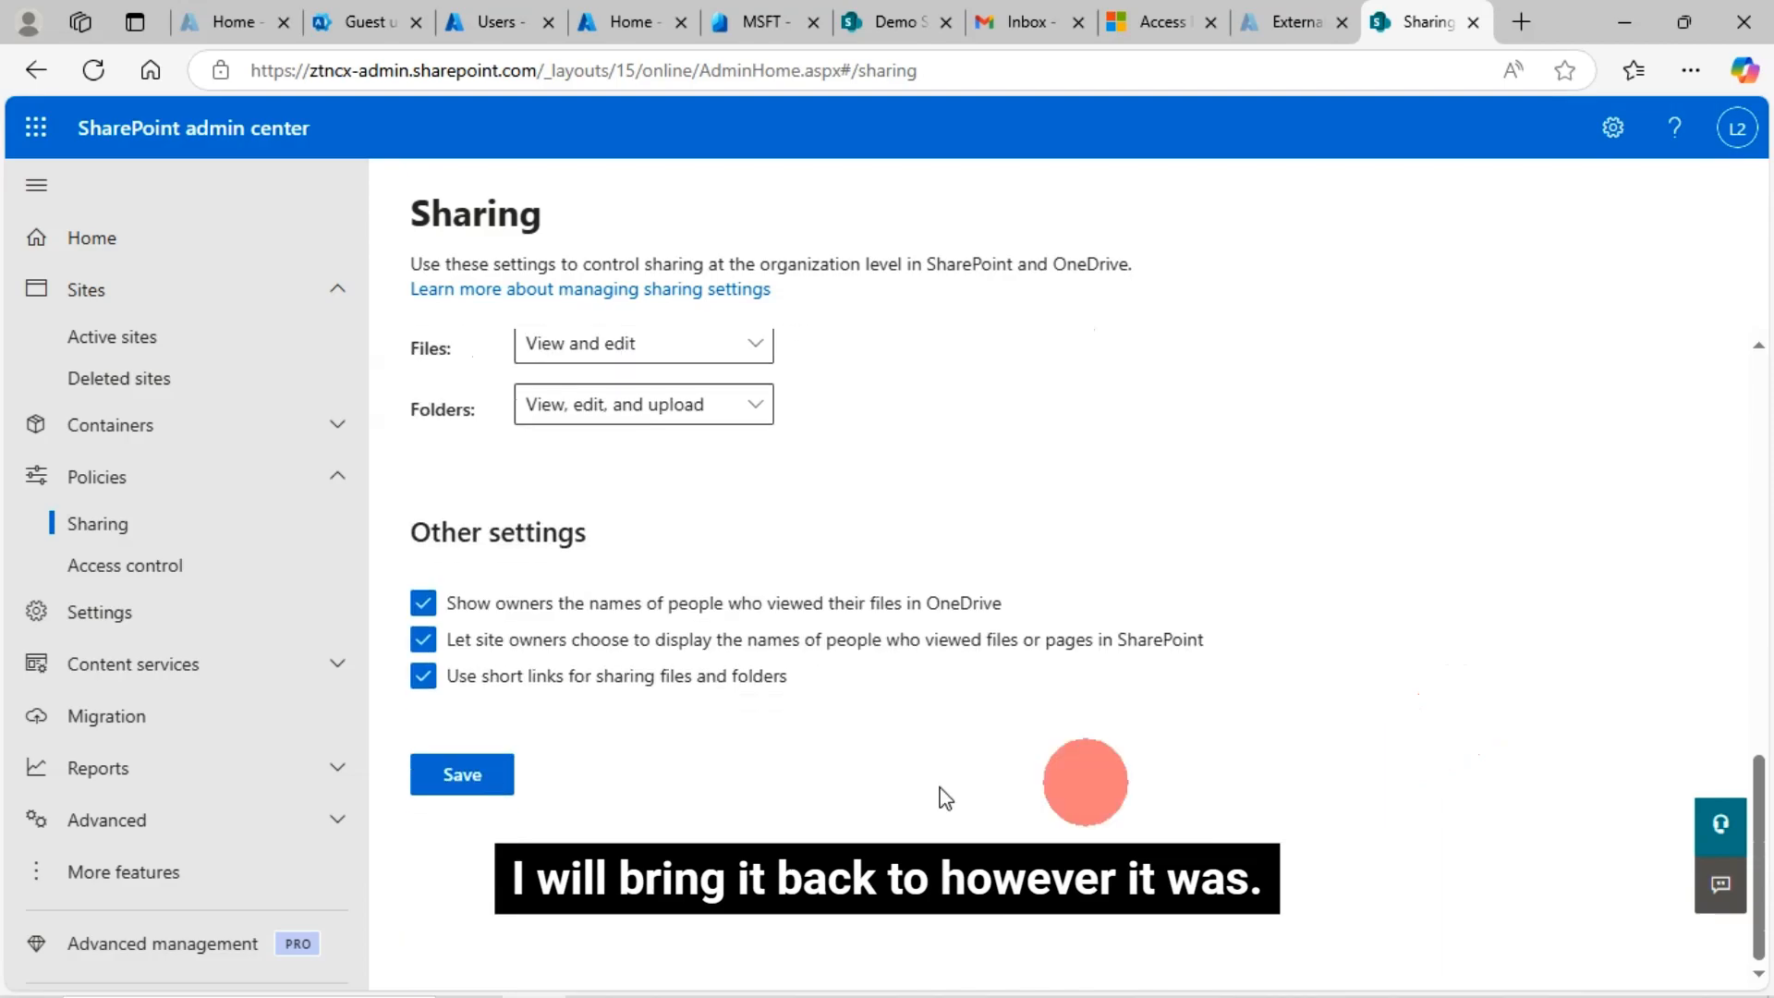
{"action": "left_click", "coordinate": [469, 788]}
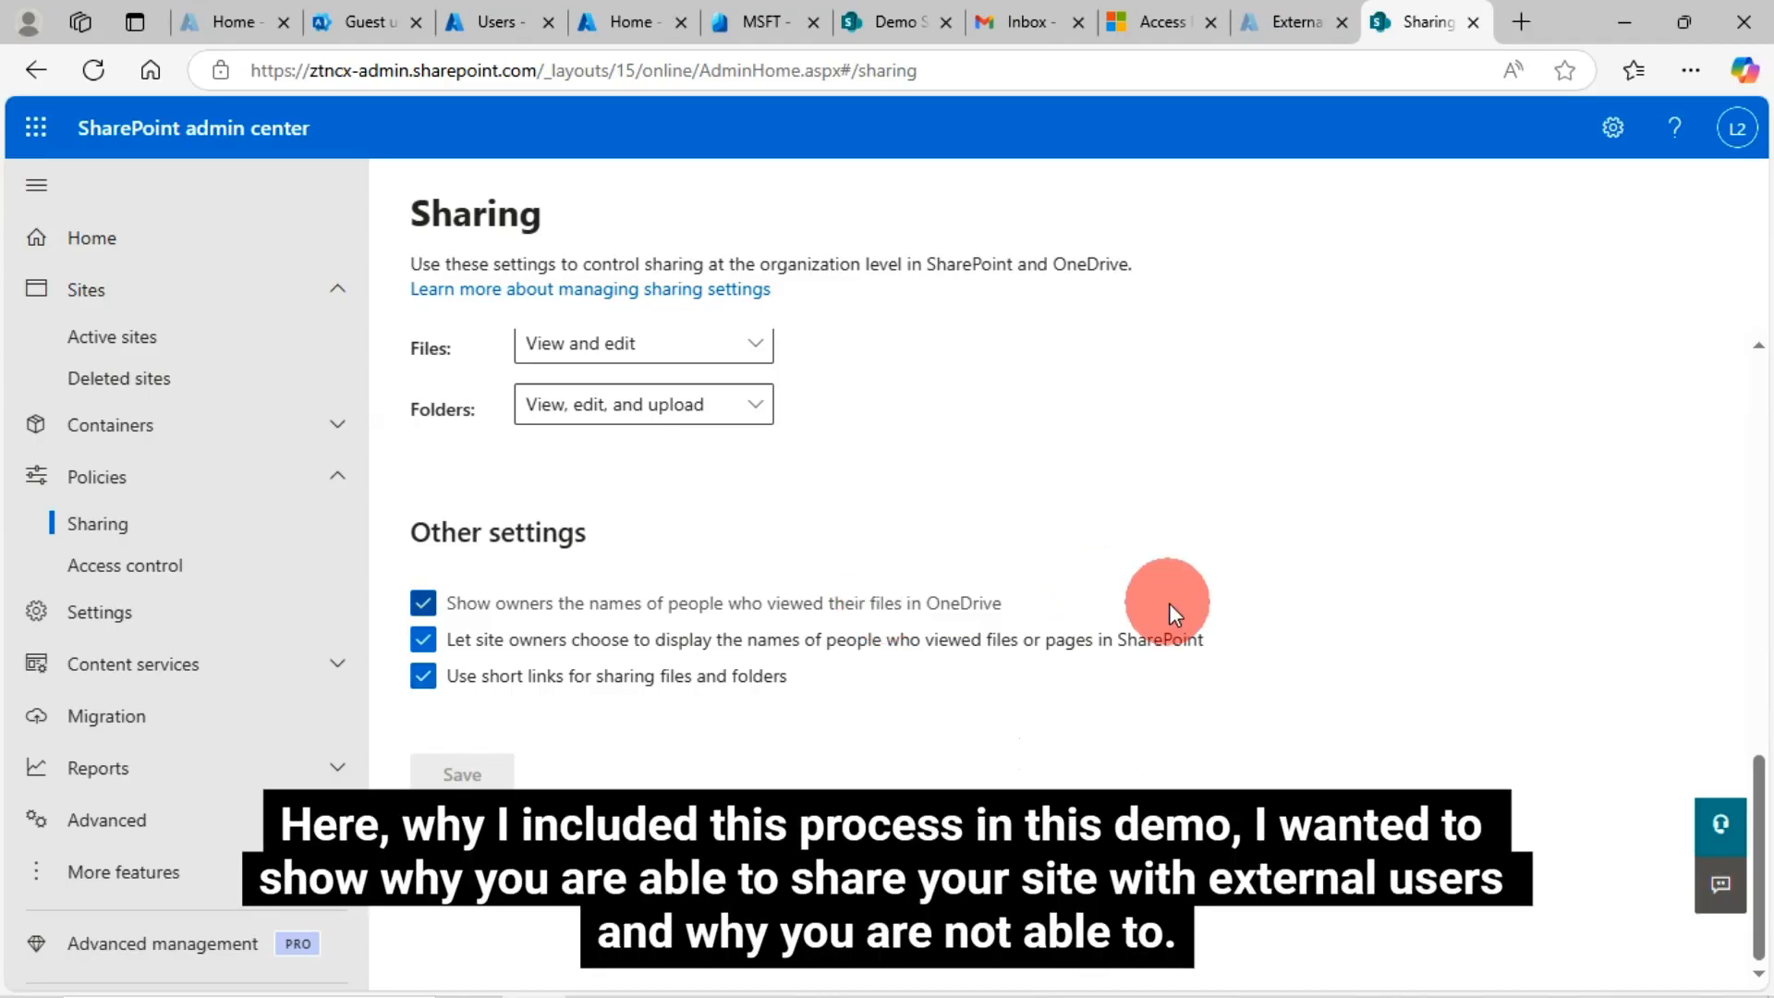
{"action": "scroll", "coordinate": [1168, 603], "scroll_direction": "up", "scroll_amount": 15}
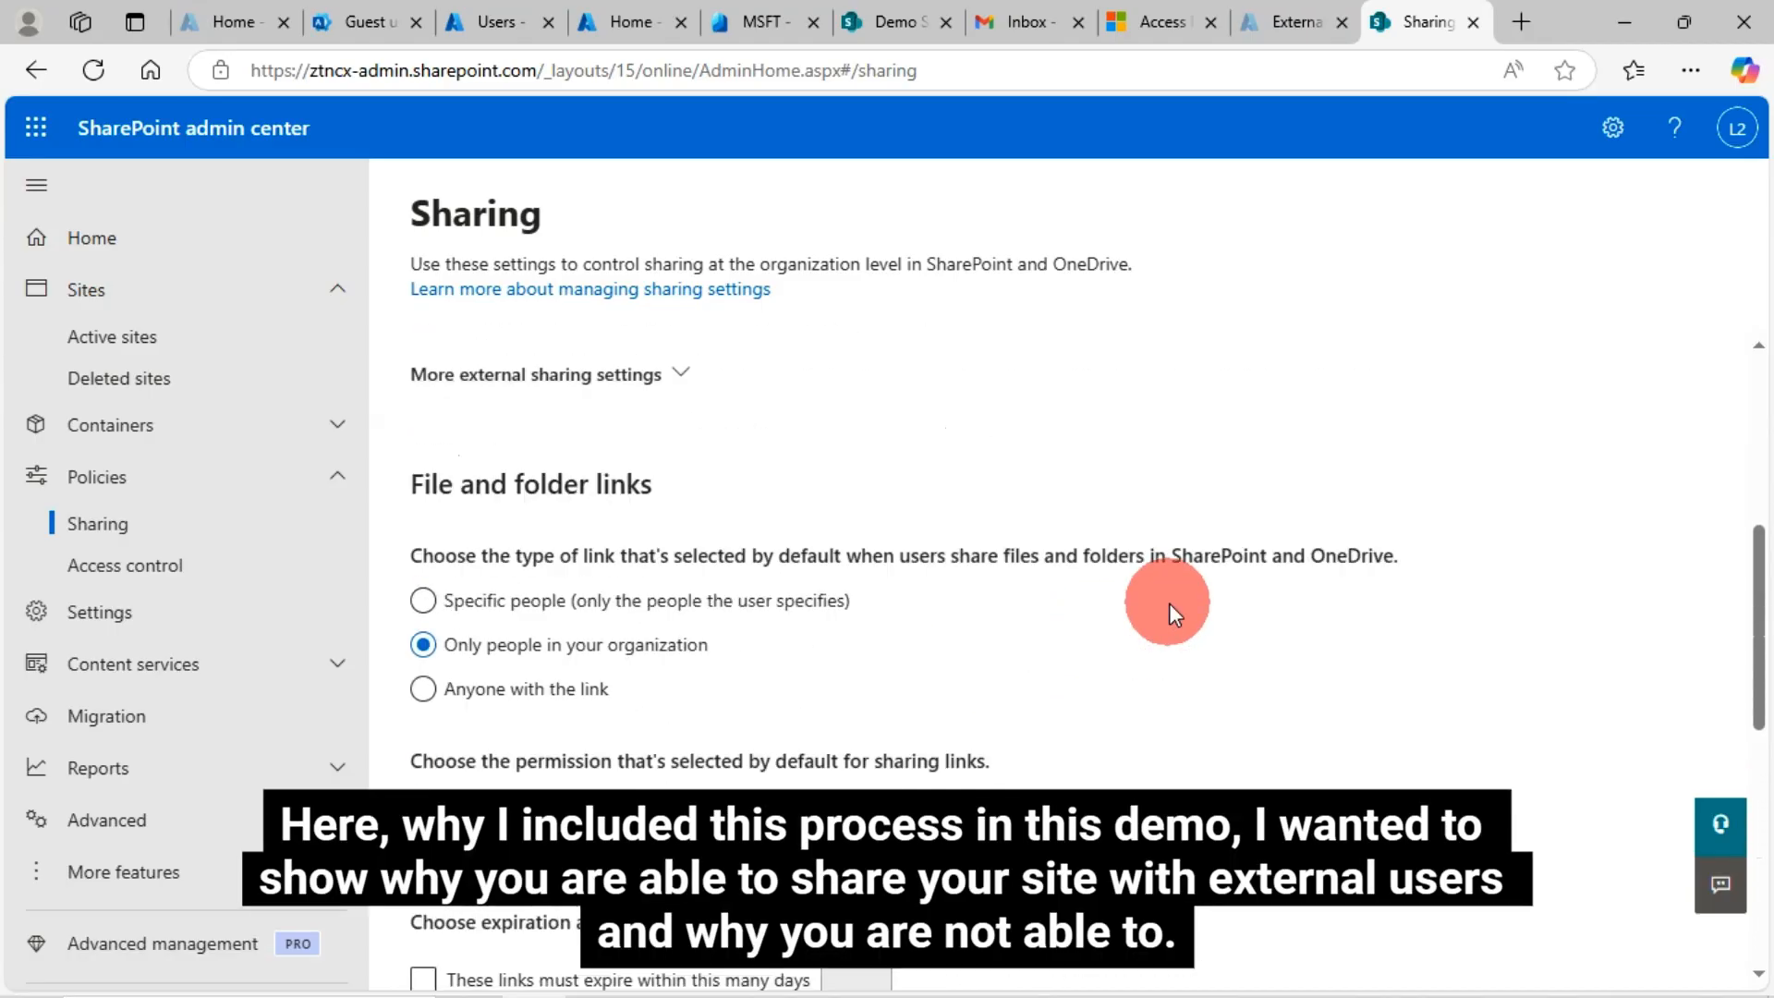
{"action": "scroll", "coordinate": [1168, 603], "scroll_direction": "up", "scroll_amount": 5}
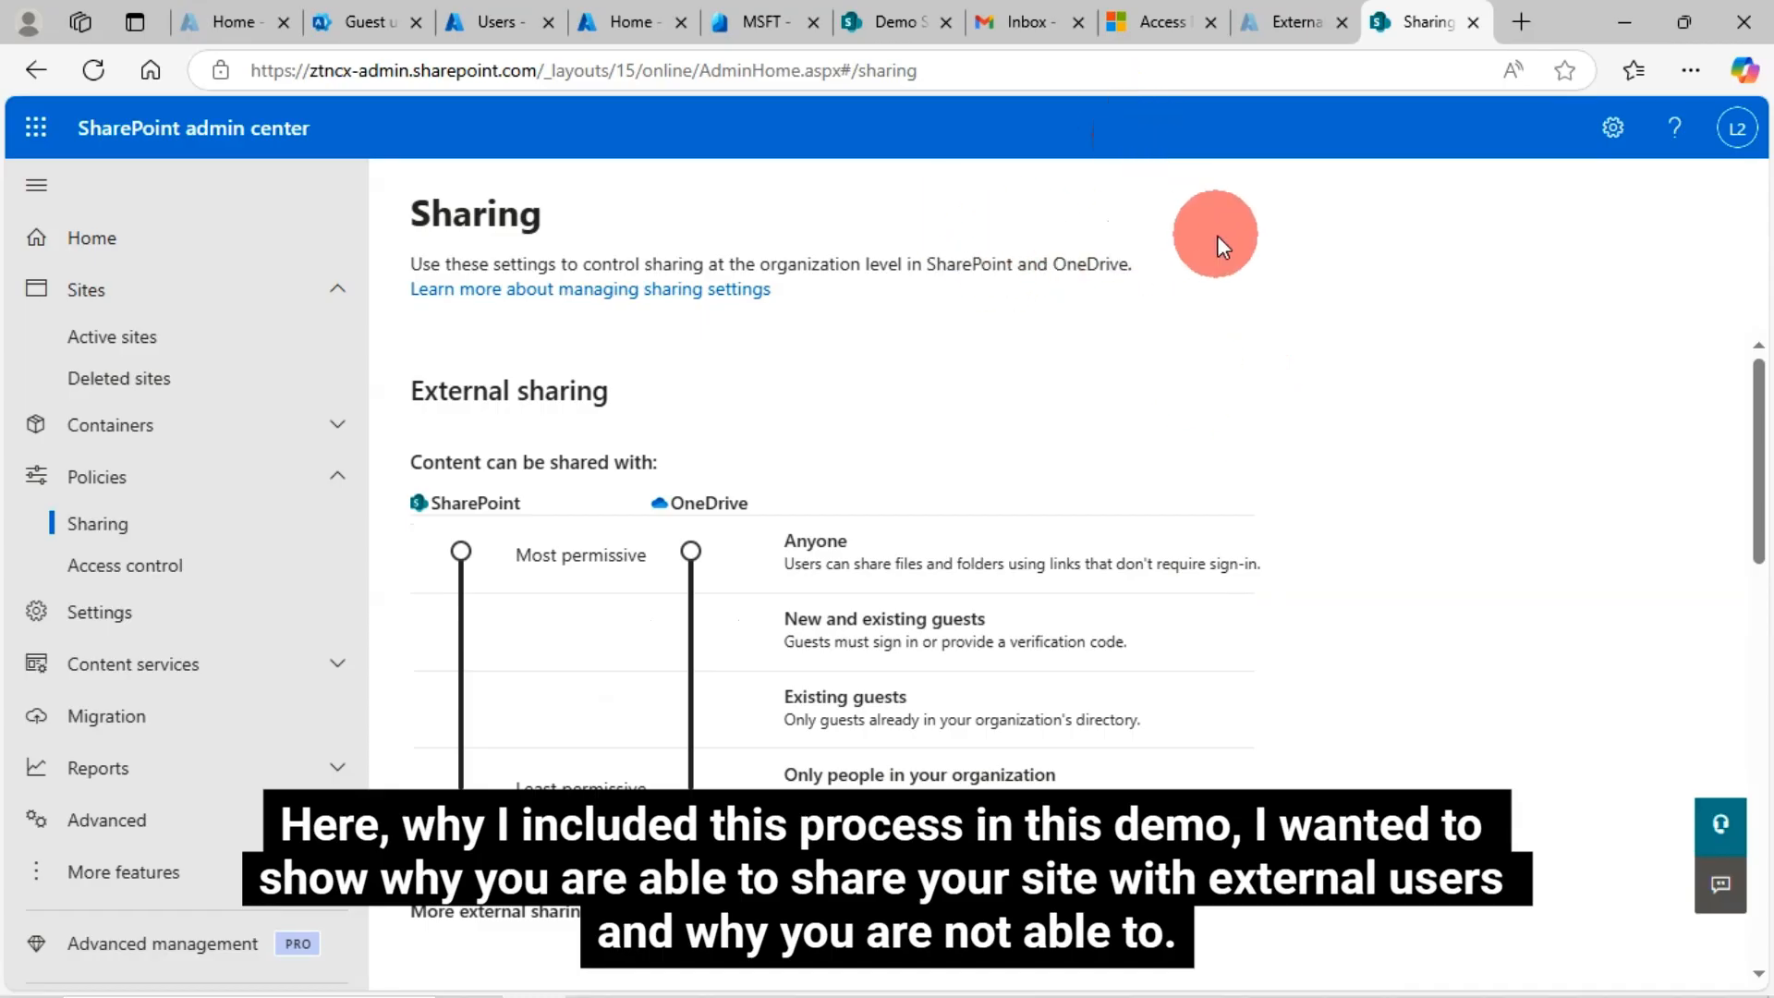
{"action": "left_click", "coordinate": [898, 25]}
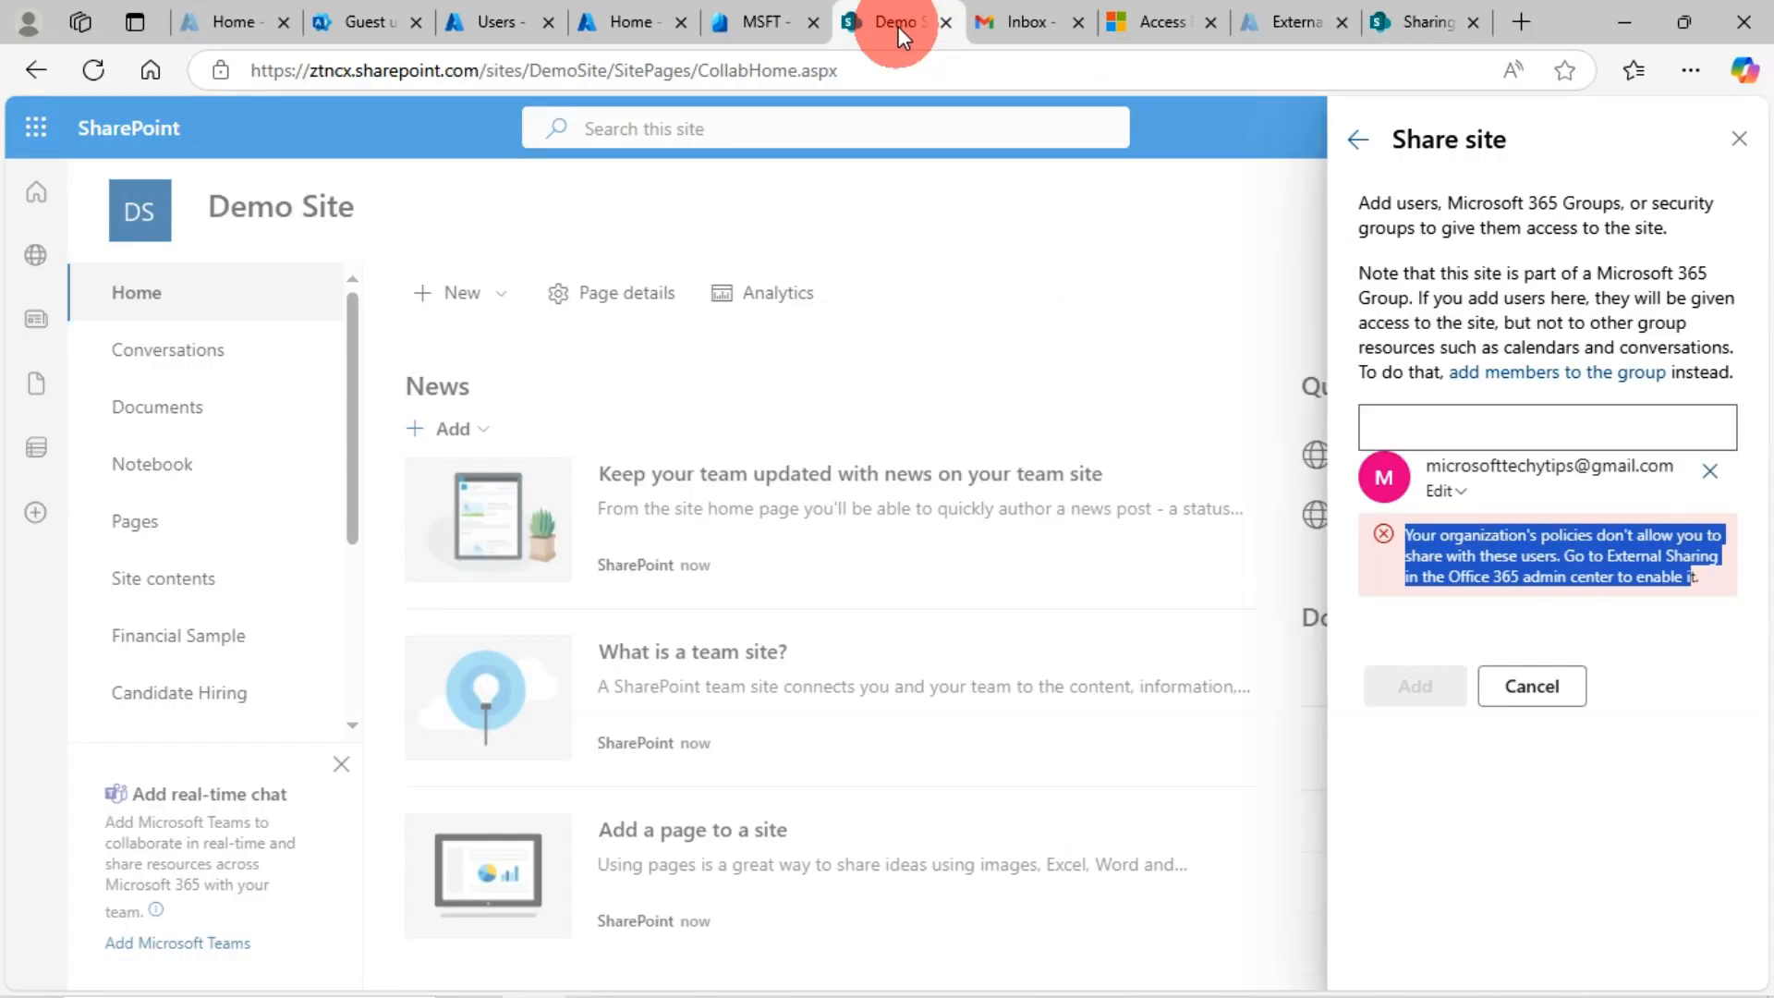
Re-enter the Gmail guest, remove the still-rejected entry, and reload the Demo Site page
{"action": "left_click", "coordinate": [1709, 470]}
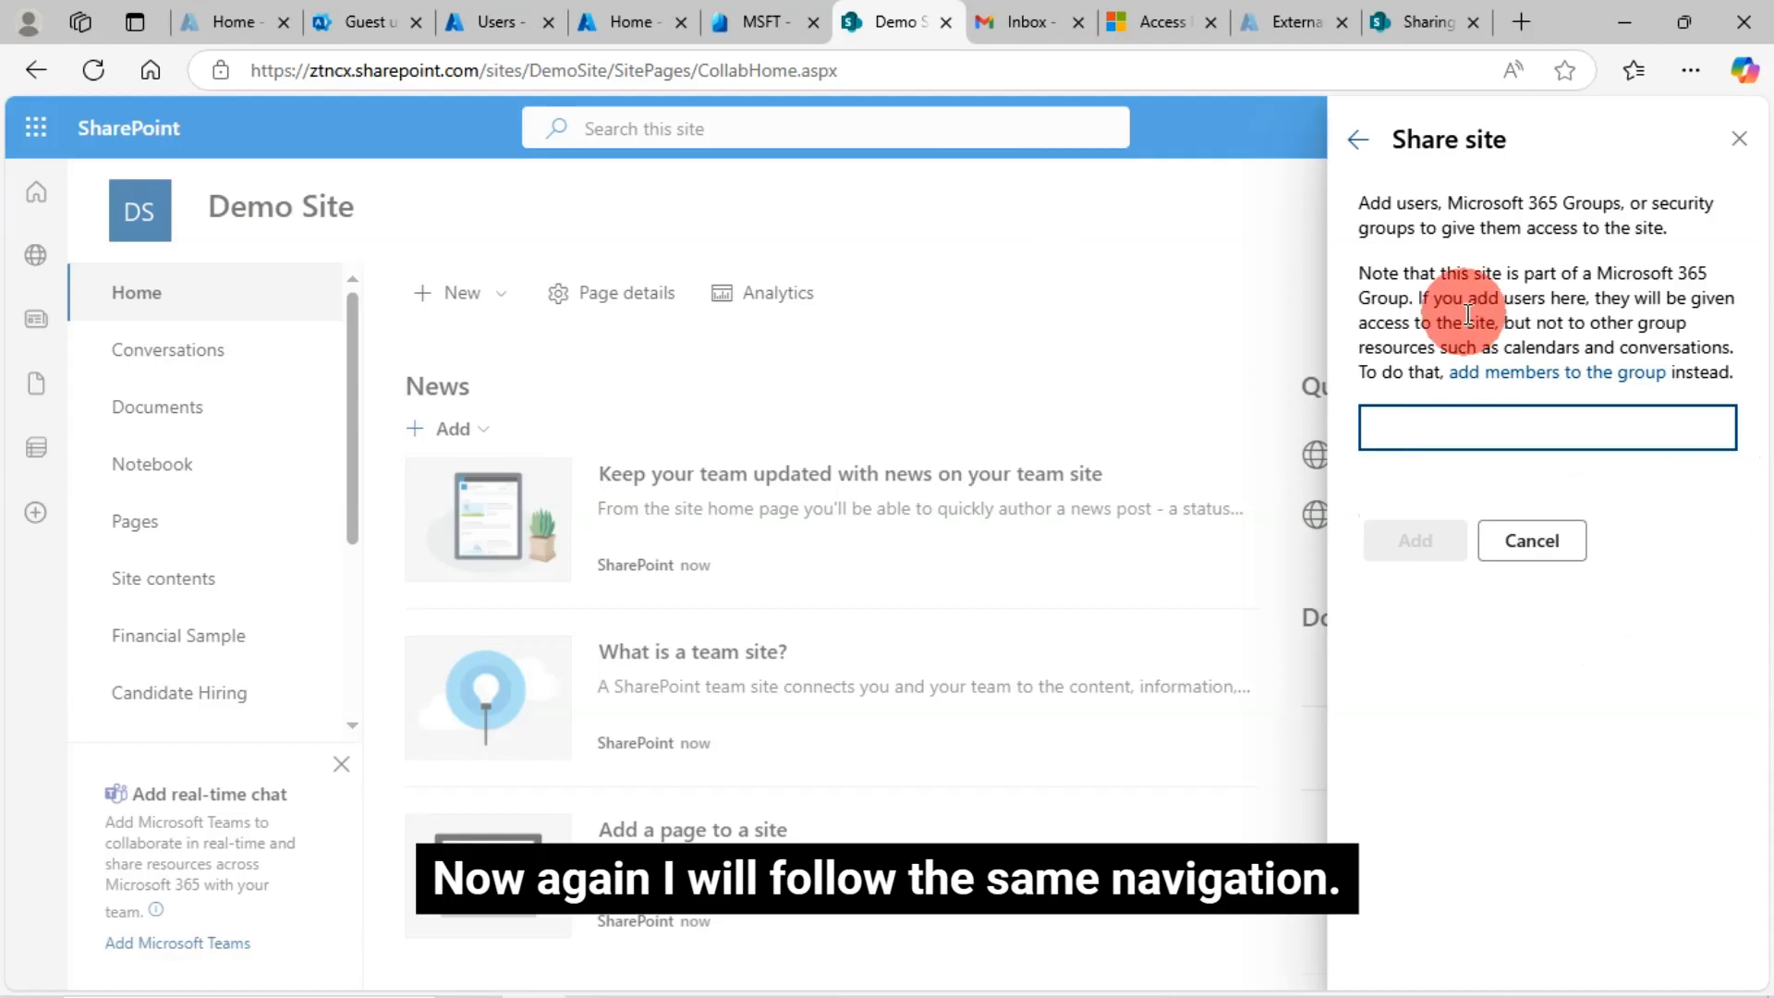
{"action": "key", "text": "ctrl+v"}
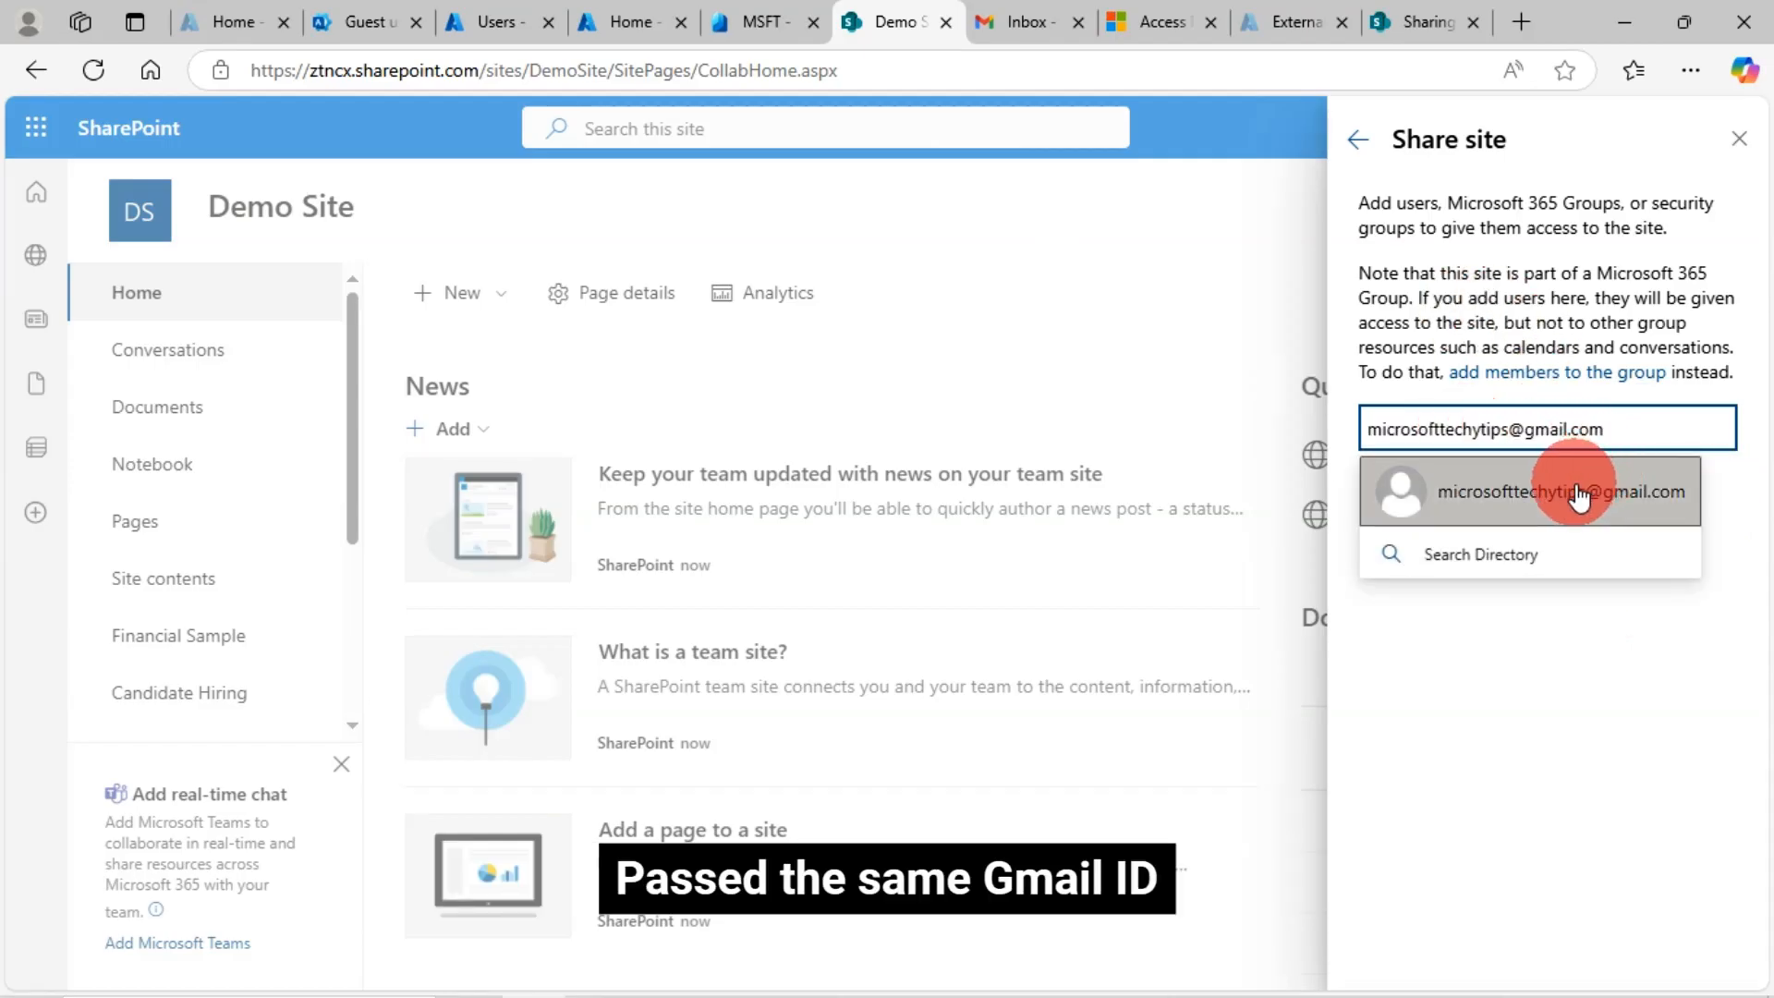
{"action": "left_click", "coordinate": [1583, 494]}
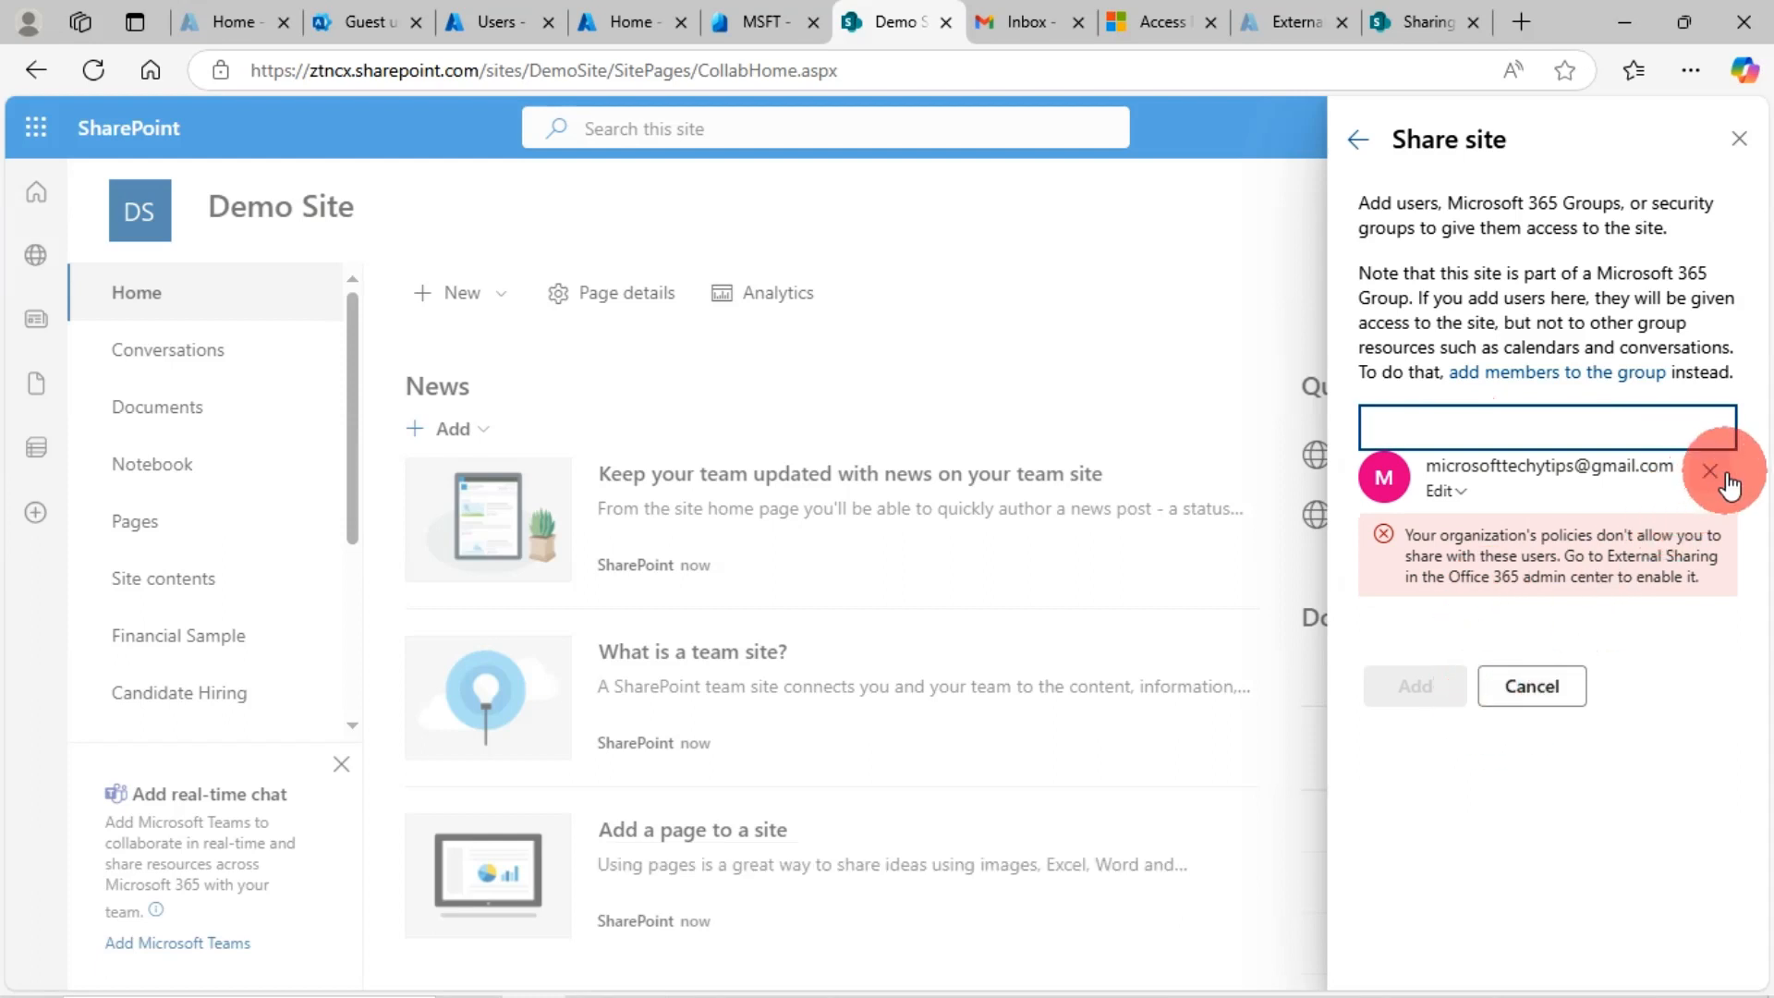
{"action": "left_click", "coordinate": [1712, 474]}
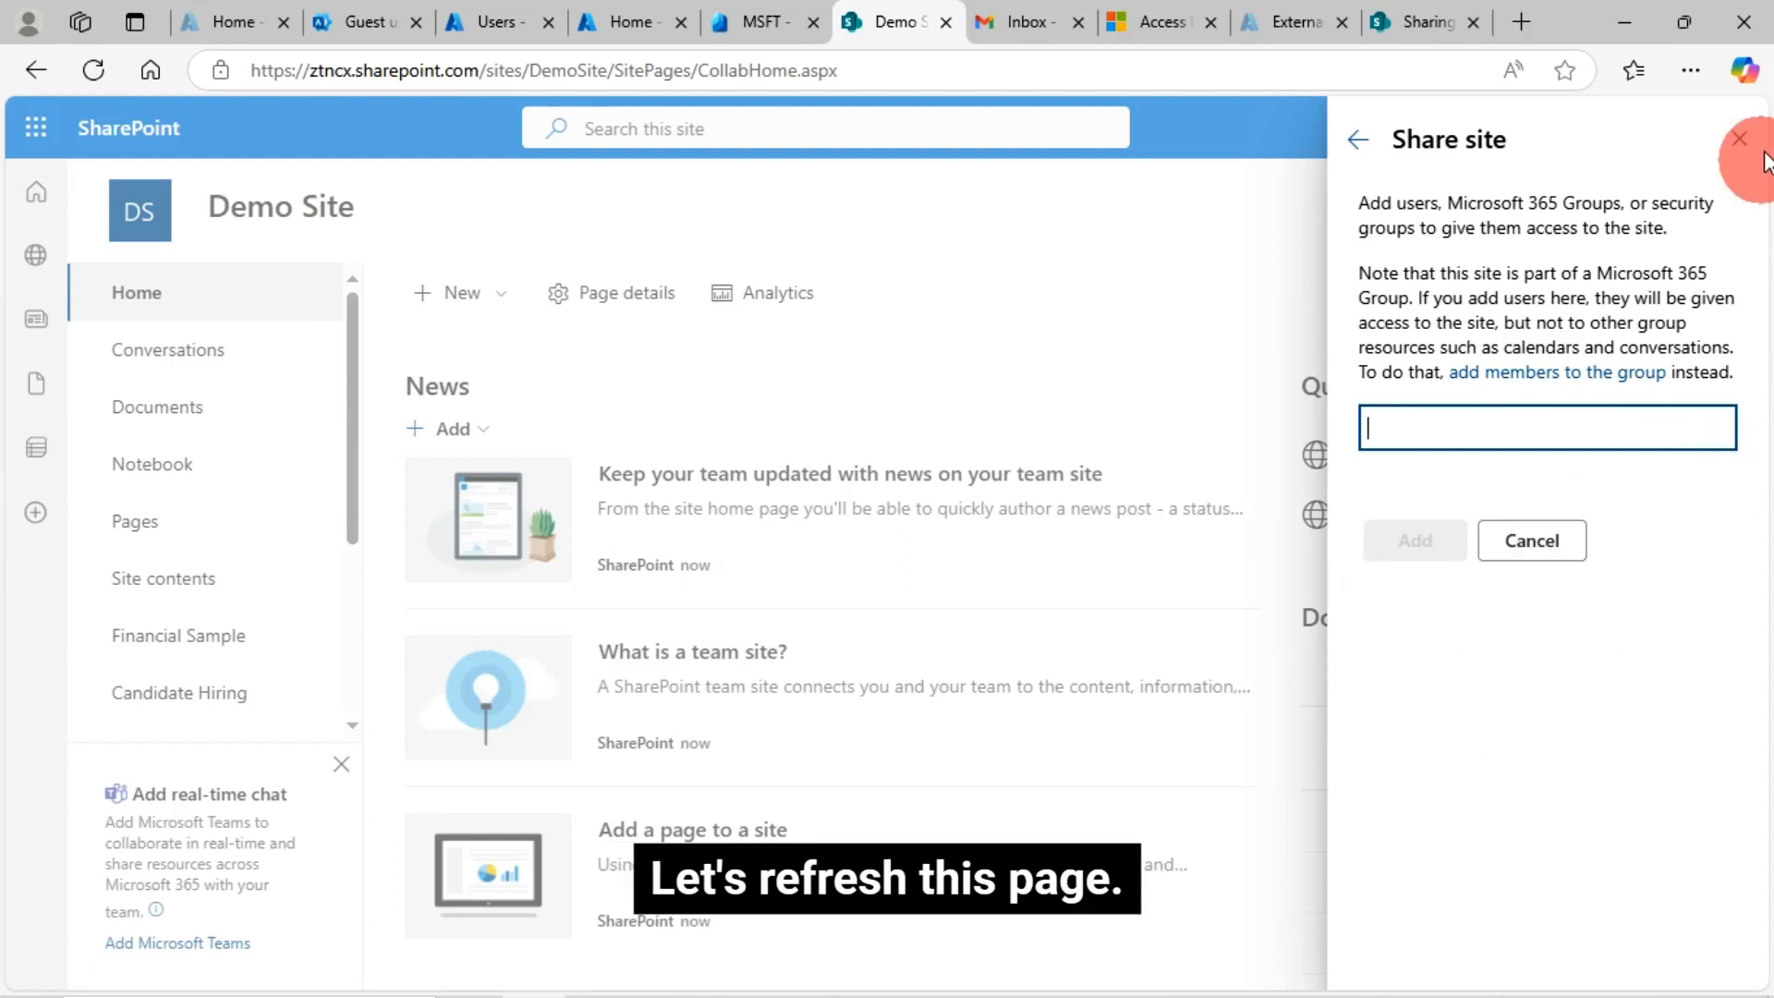
{"action": "key", "text": "F5"}
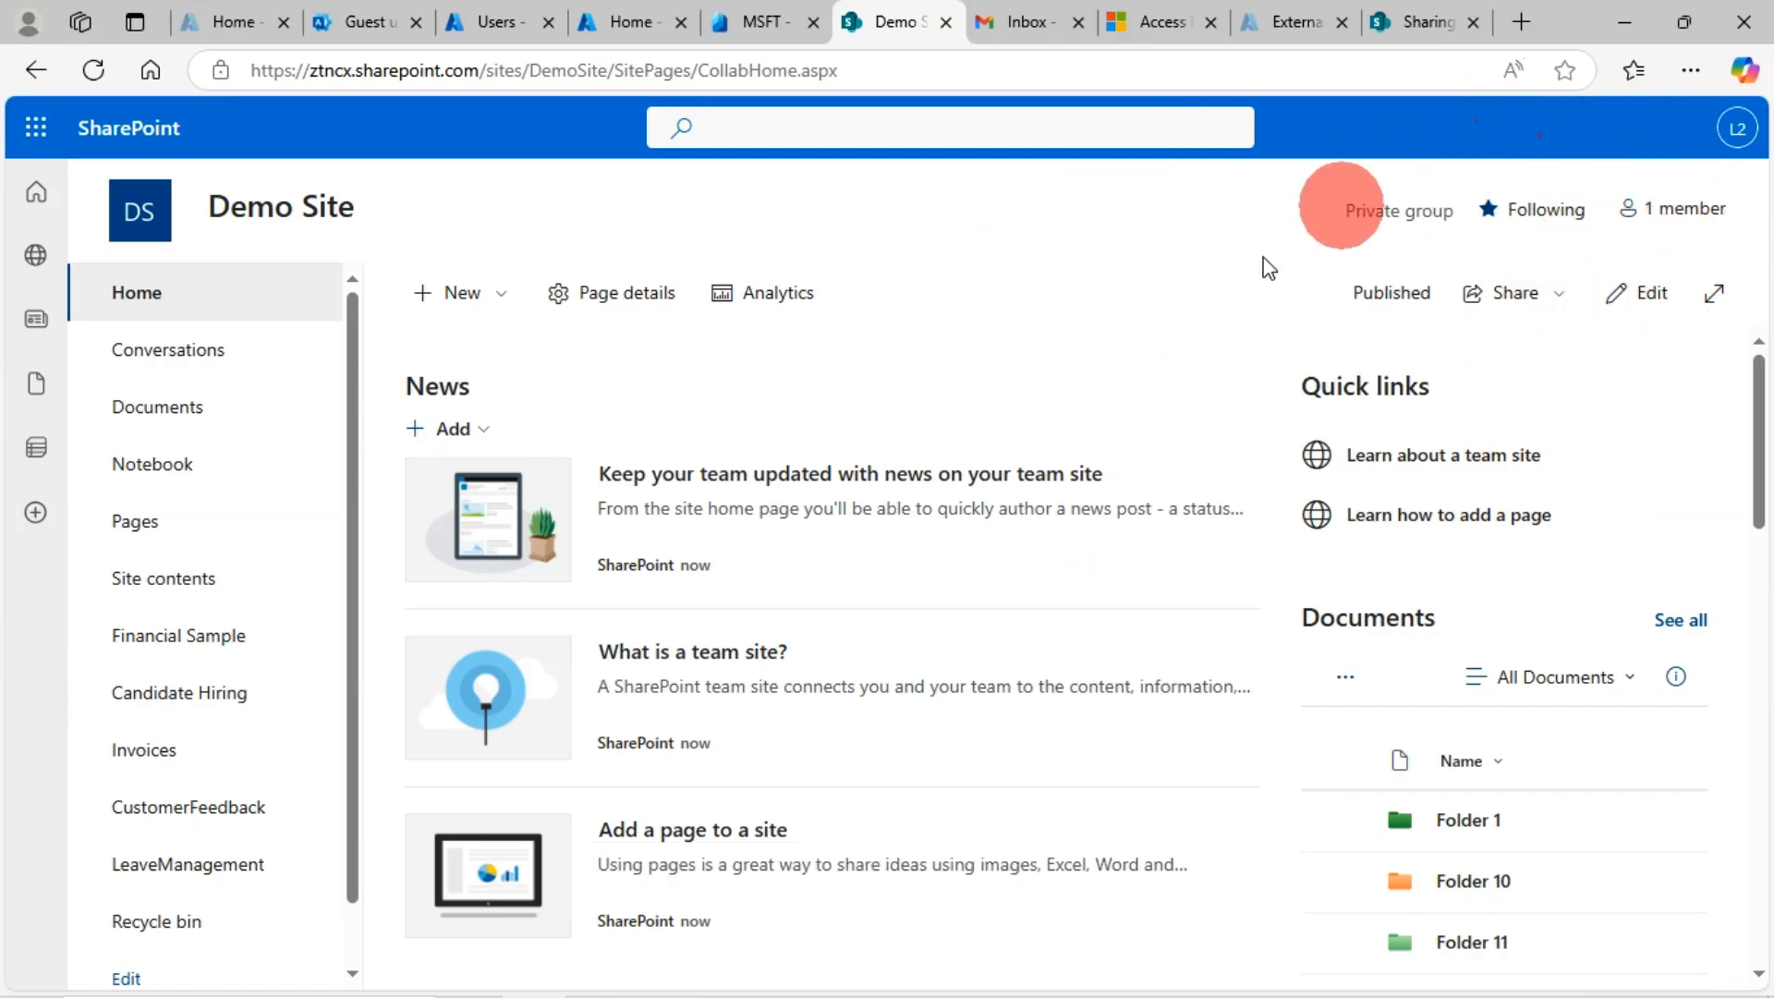
Open the Demo Site's Site permissions and choose Add members > Share site only
{"action": "left_click", "coordinate": [1615, 138]}
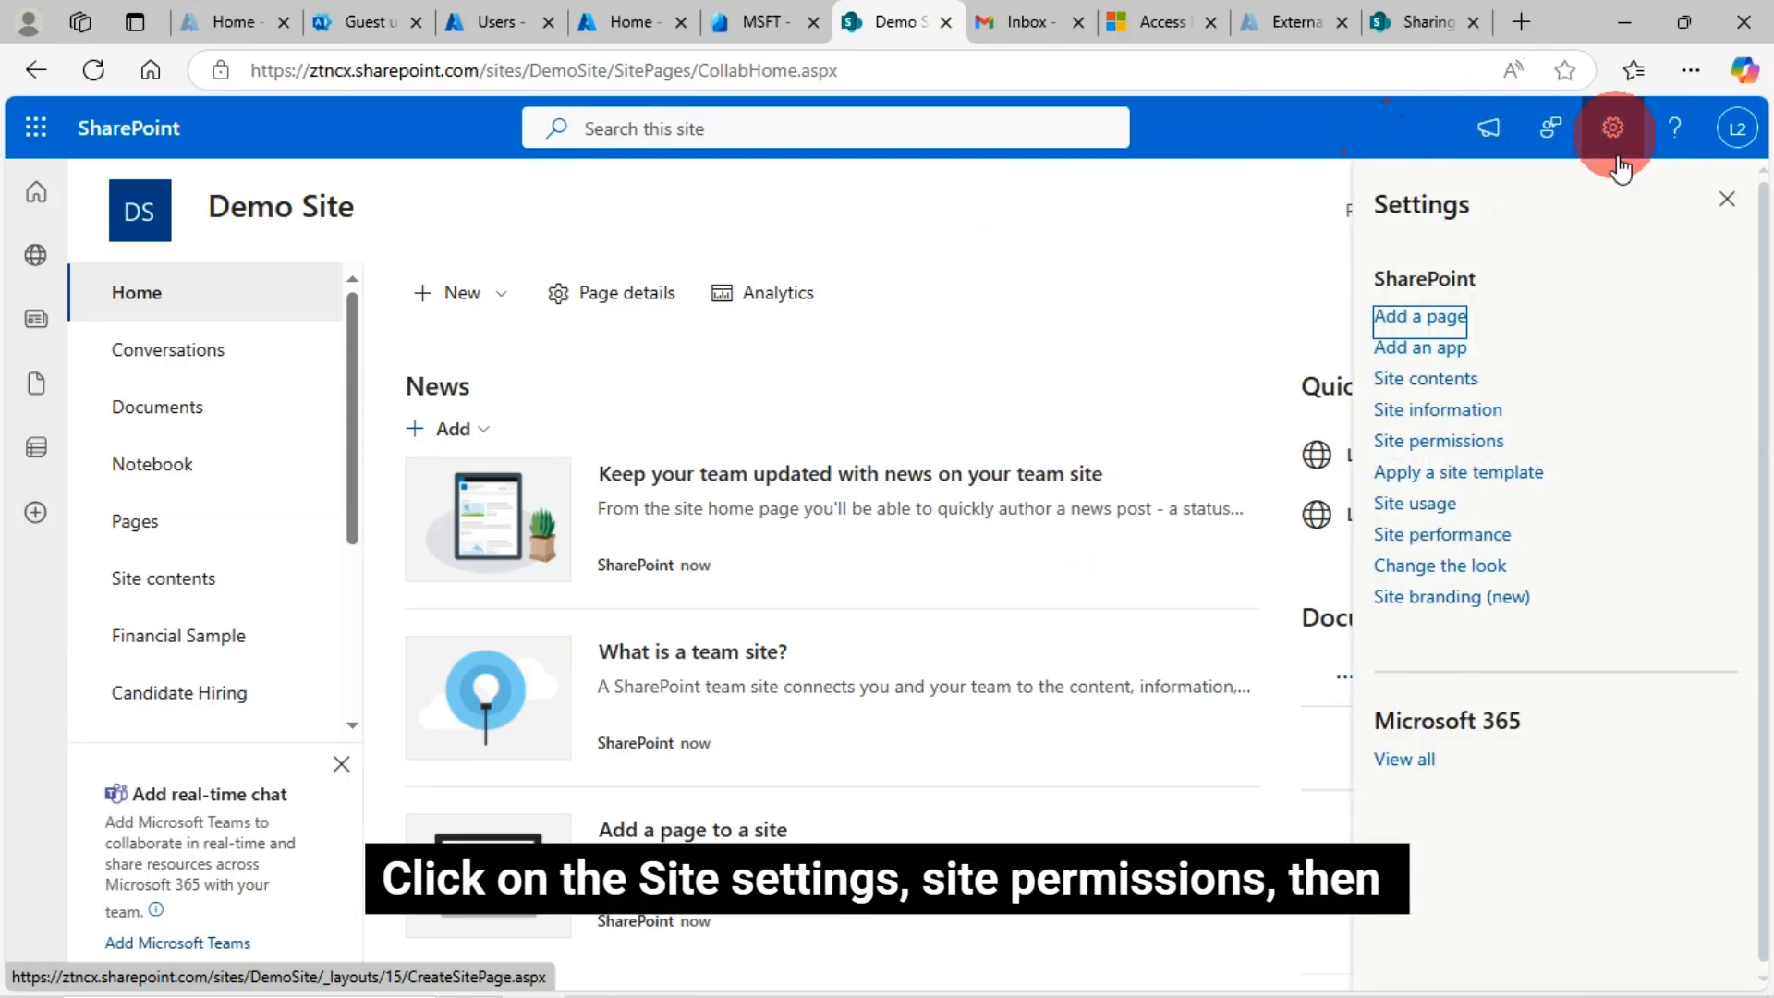
{"action": "left_click", "coordinate": [1475, 451]}
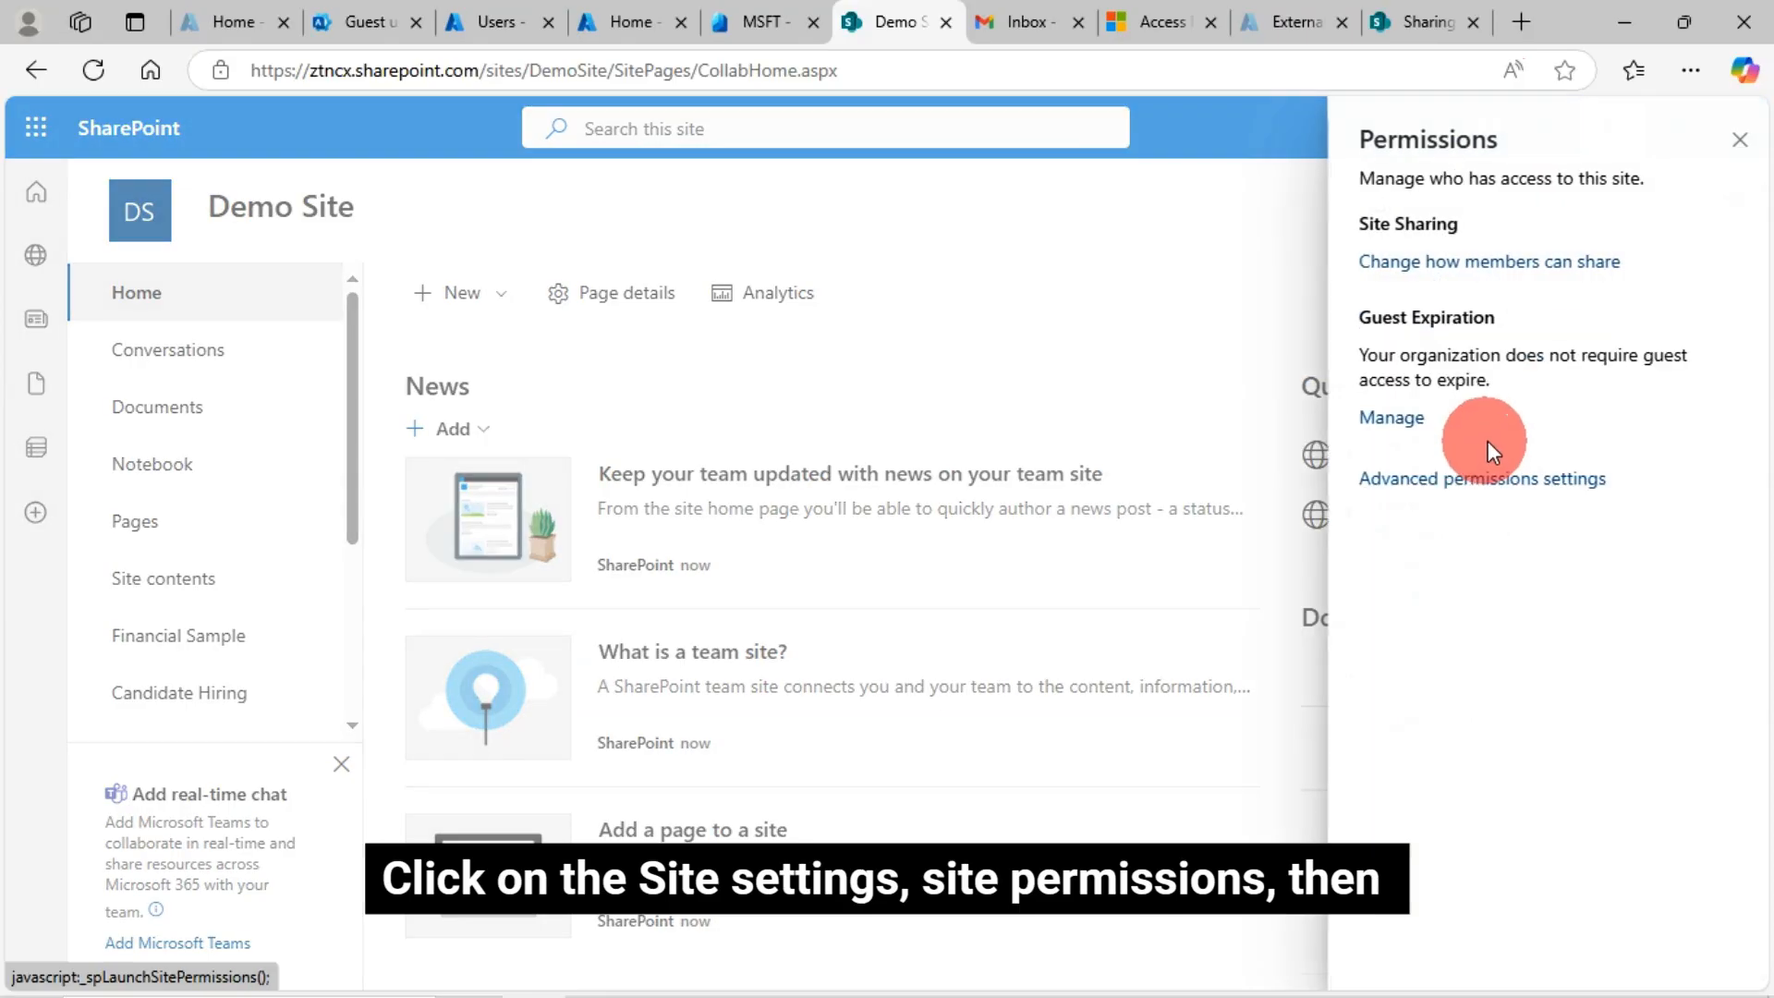
{"action": "left_click", "coordinate": [1526, 250]}
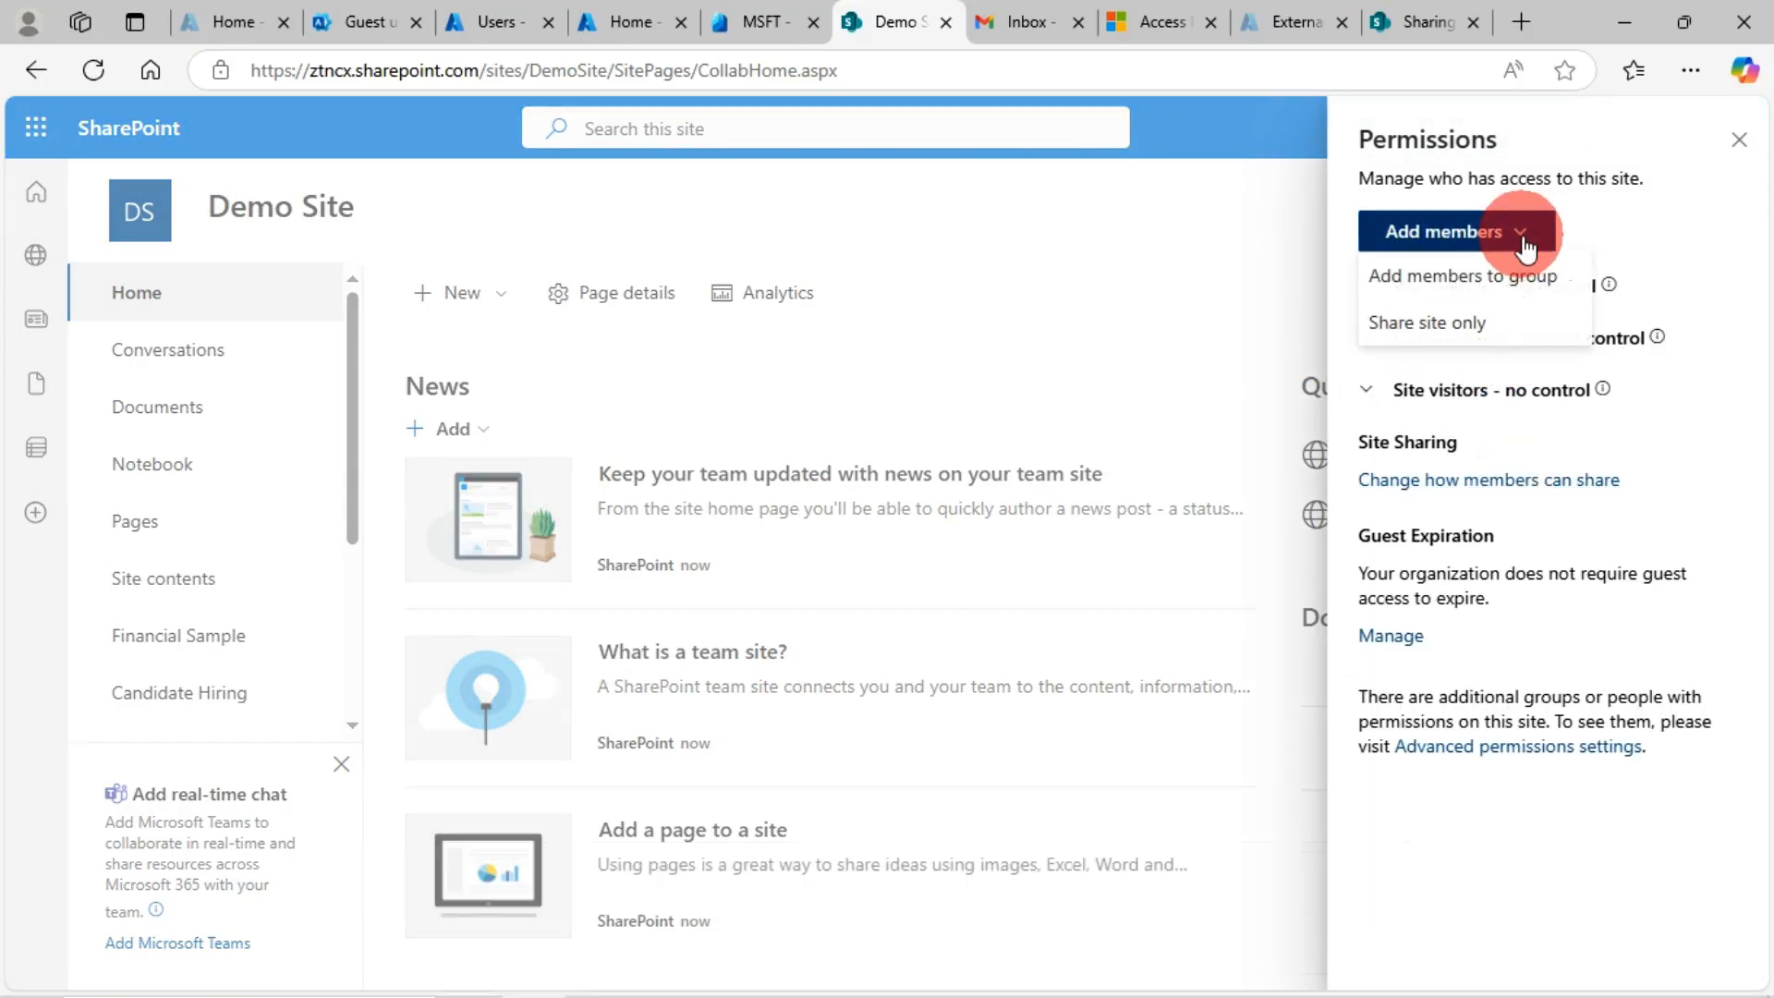
{"action": "left_click", "coordinate": [1435, 323]}
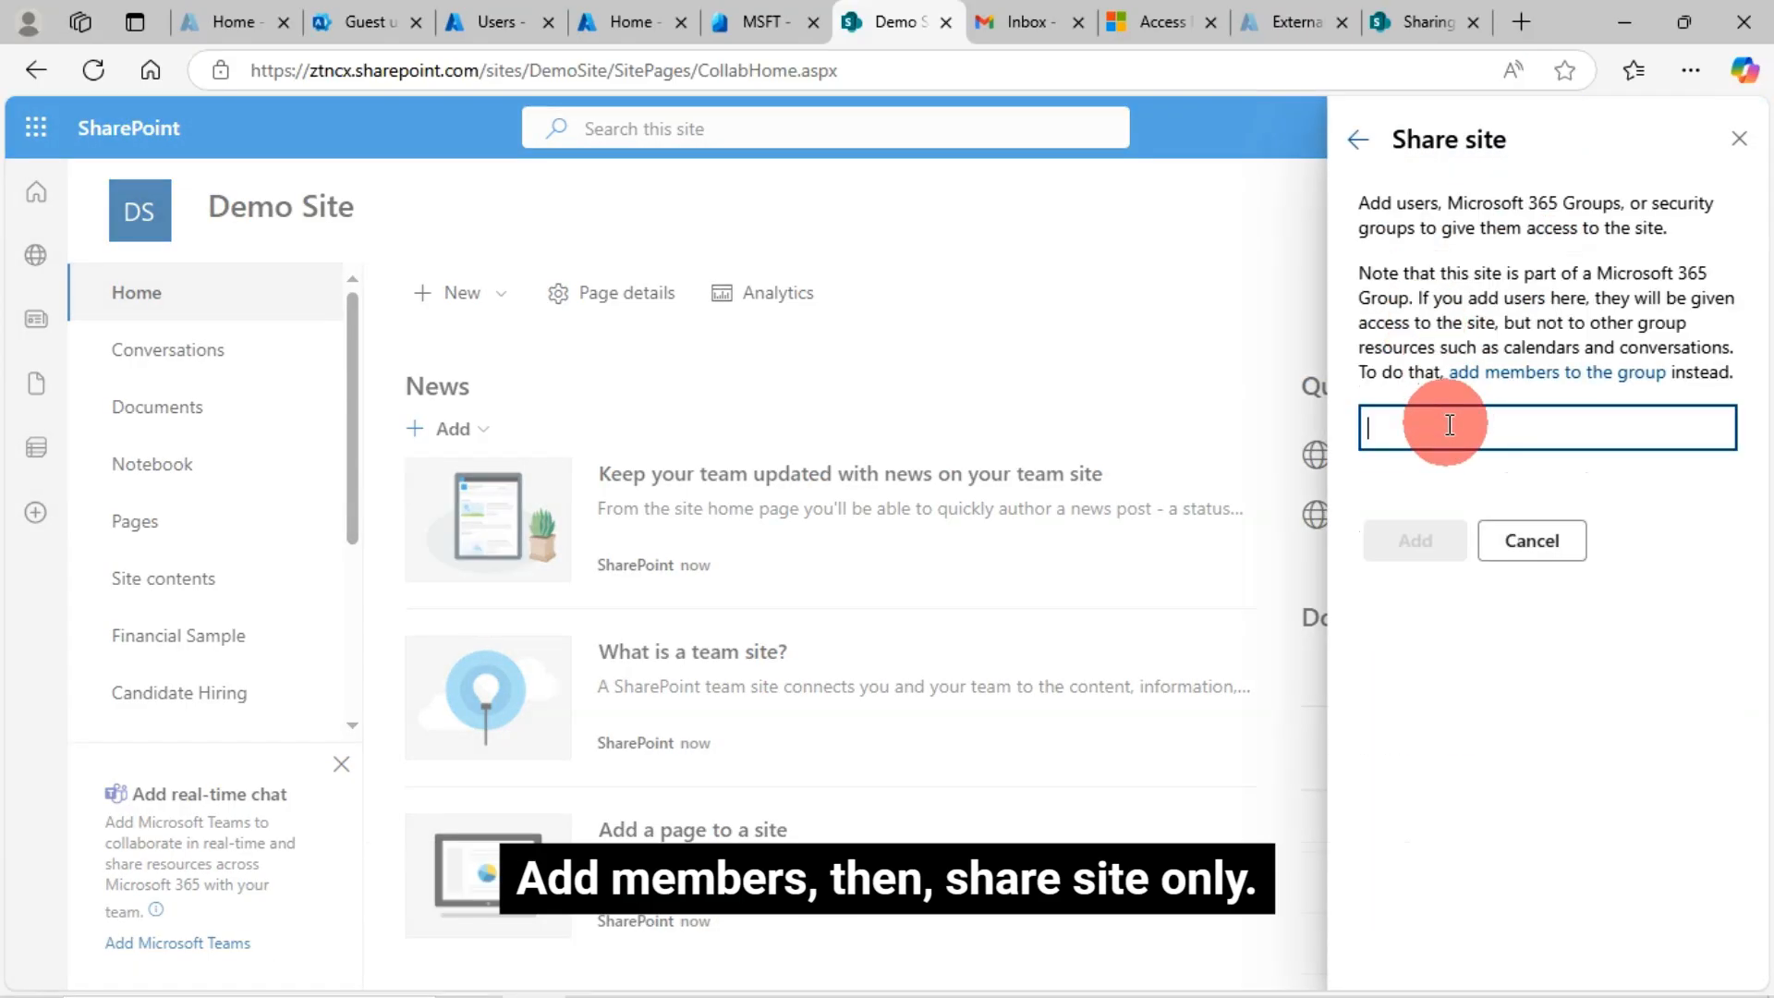
Add the Gmail guest's address as a recipient and share the site with them
{"action": "key", "text": "ctrl+v"}
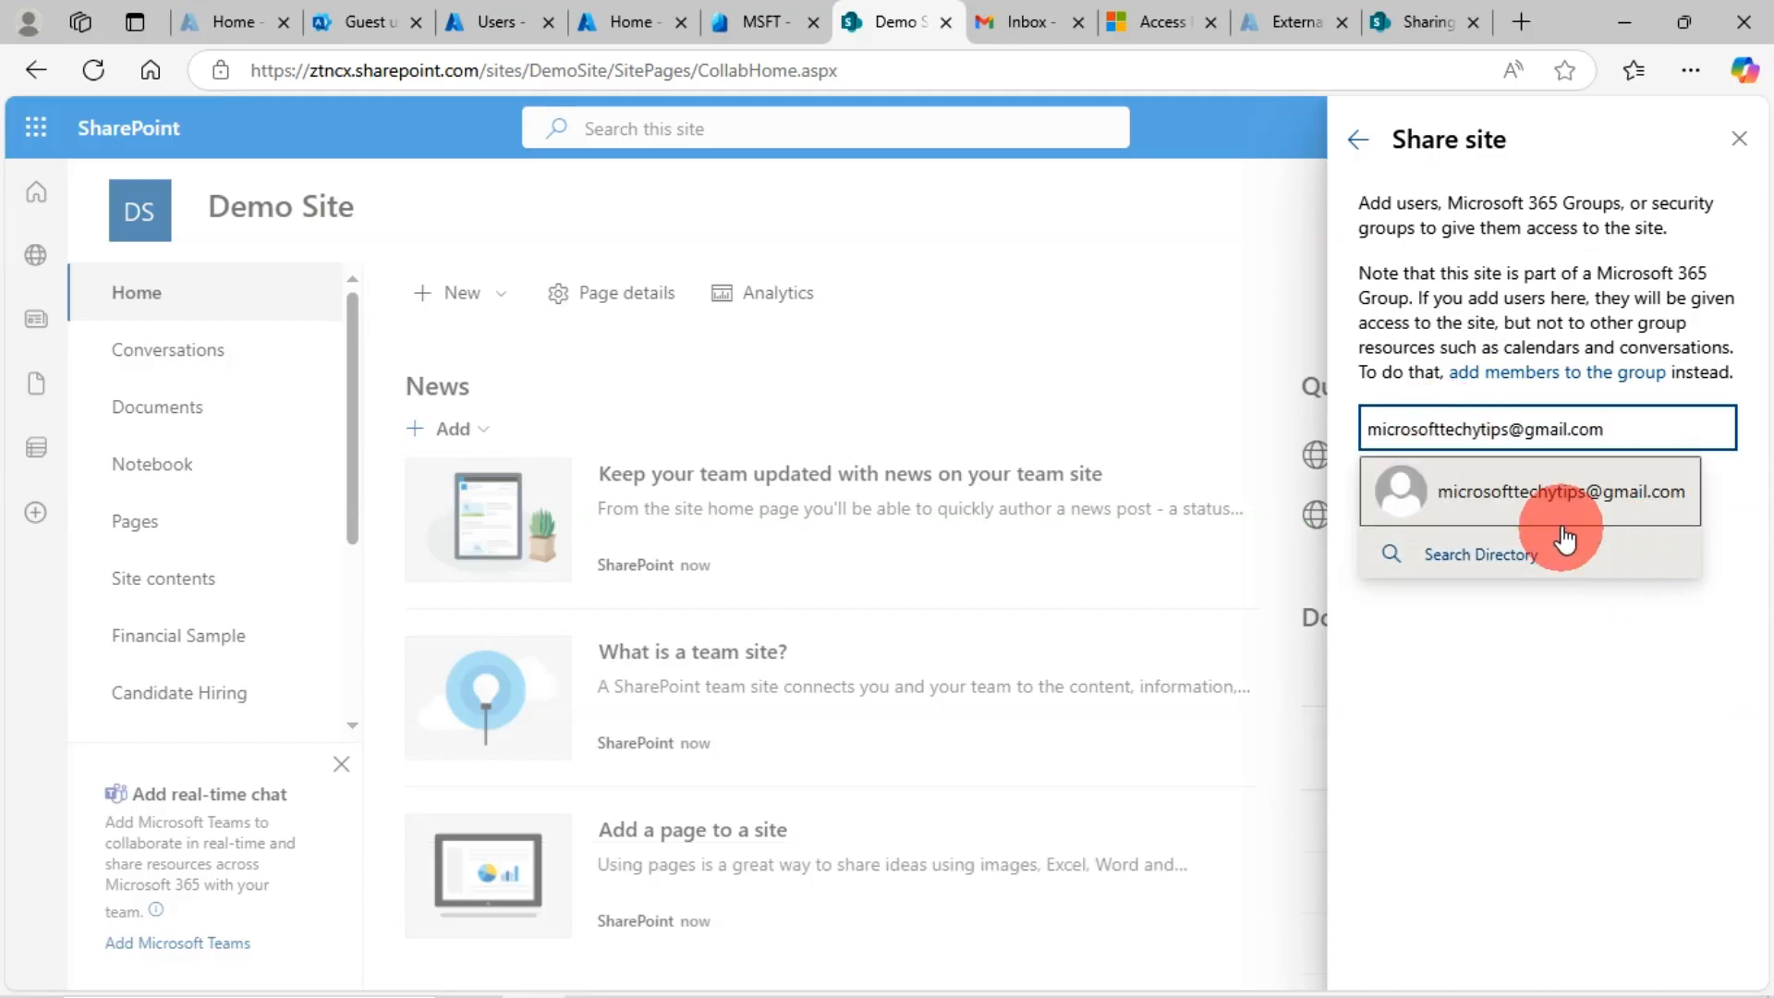
{"action": "left_click", "coordinate": [1563, 525]}
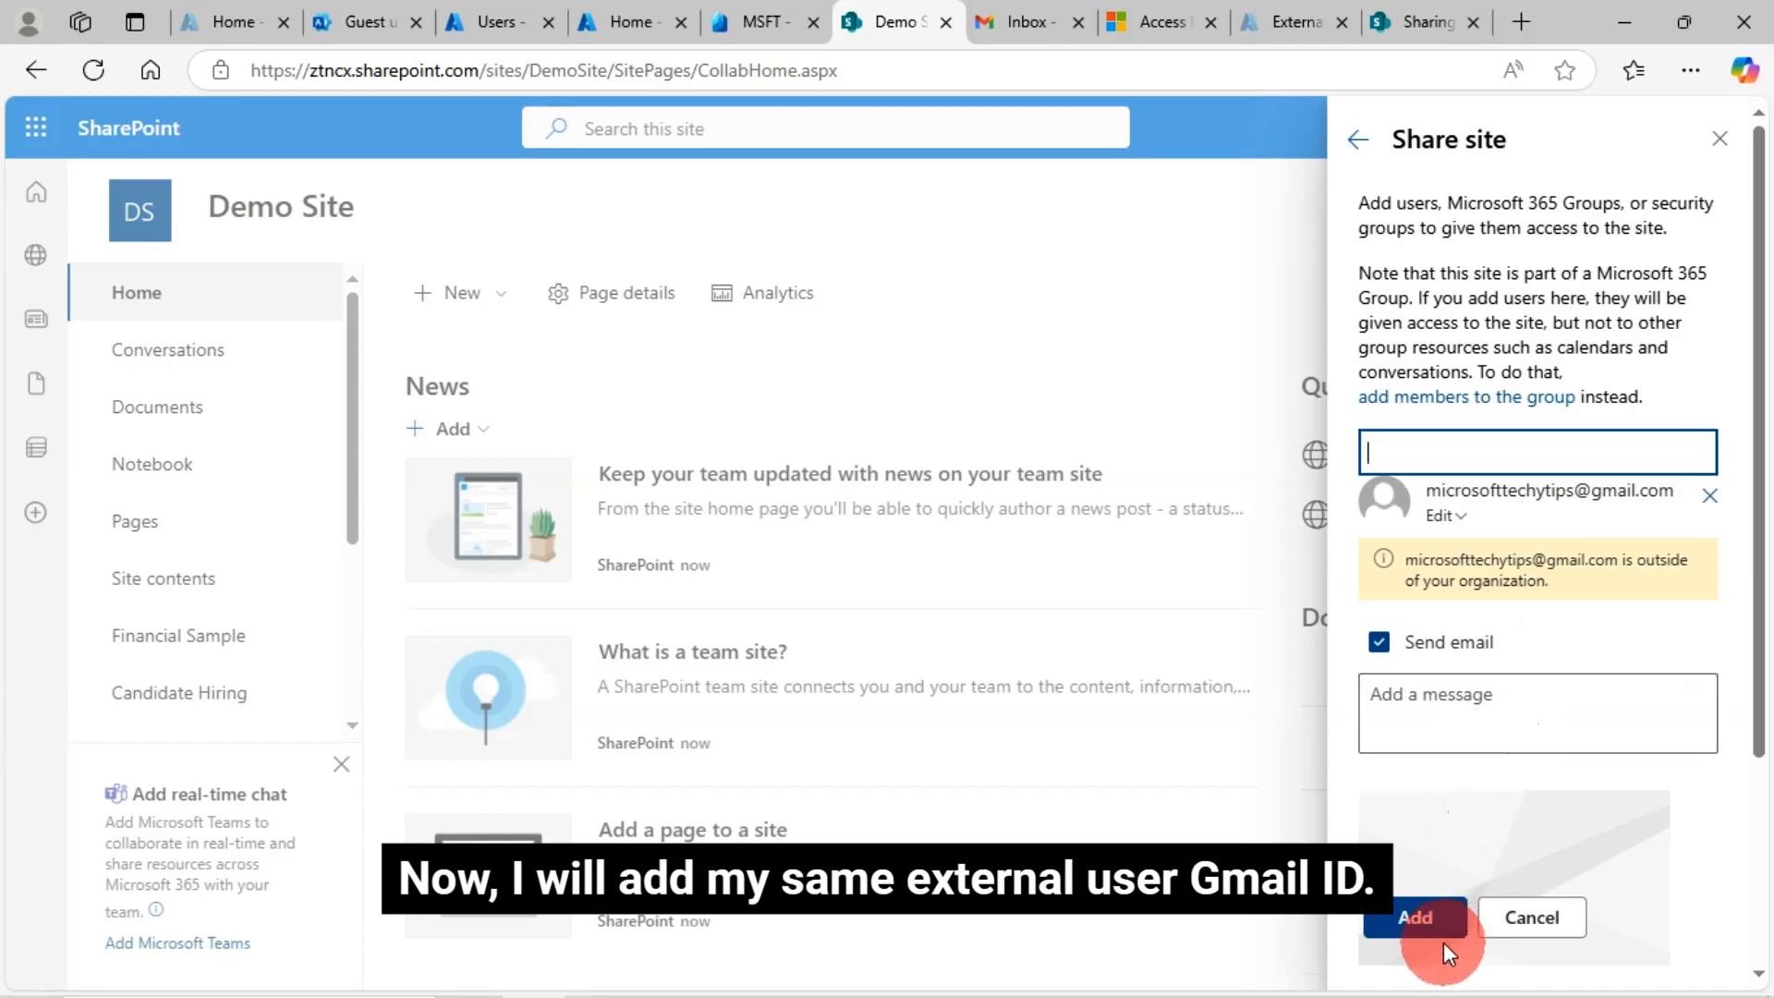
{"action": "left_click", "coordinate": [1414, 919]}
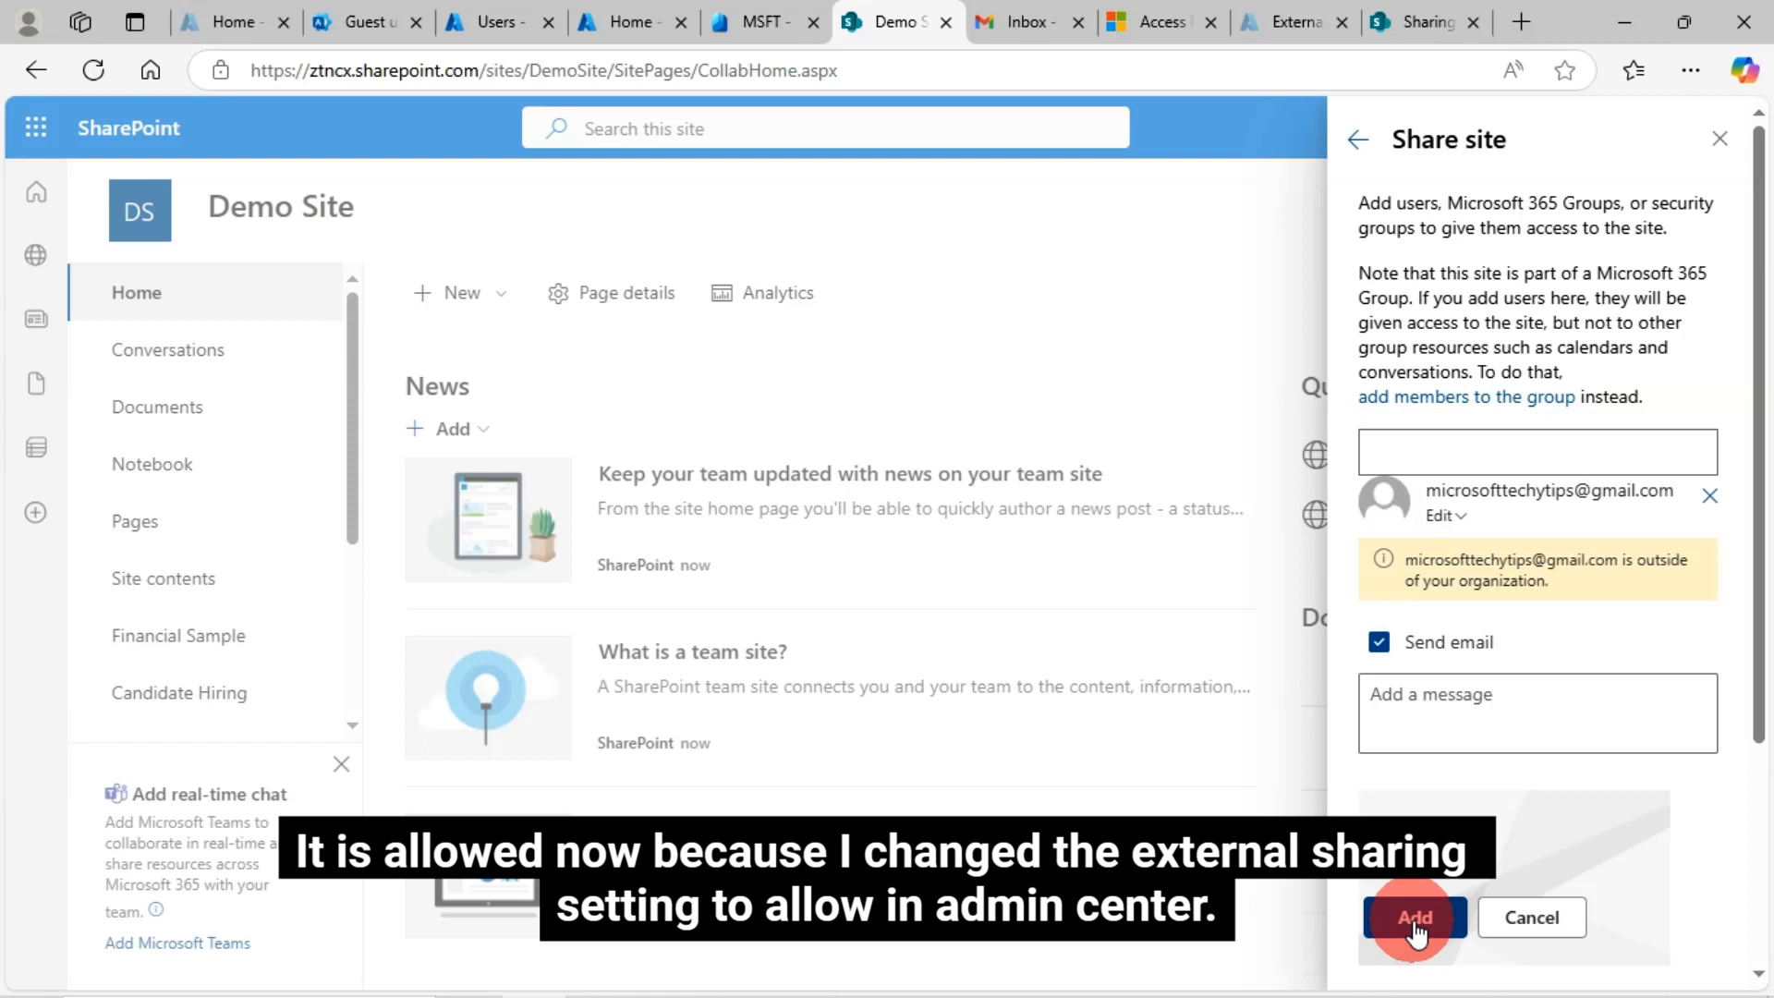
{"action": "left_click", "coordinate": [1415, 919]}
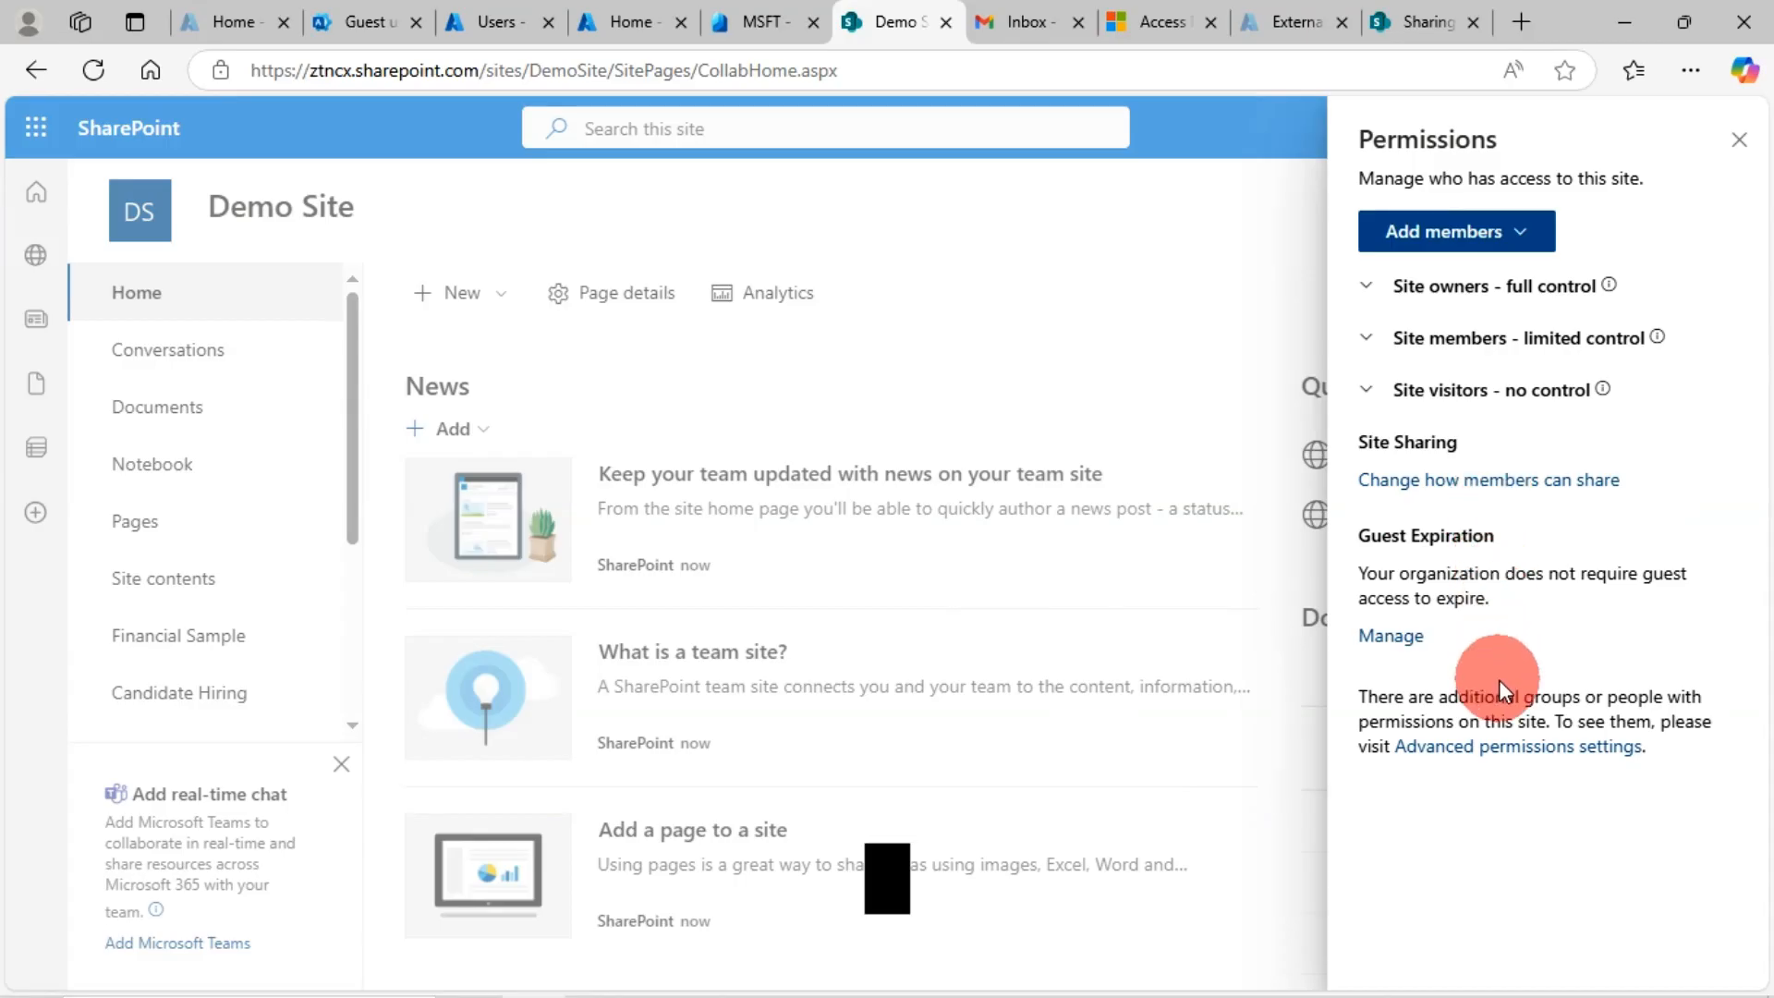
Open the 'wants to share Demo Site' e-mail in Gmail and follow its Demo Site link
{"action": "left_click", "coordinate": [1024, 21]}
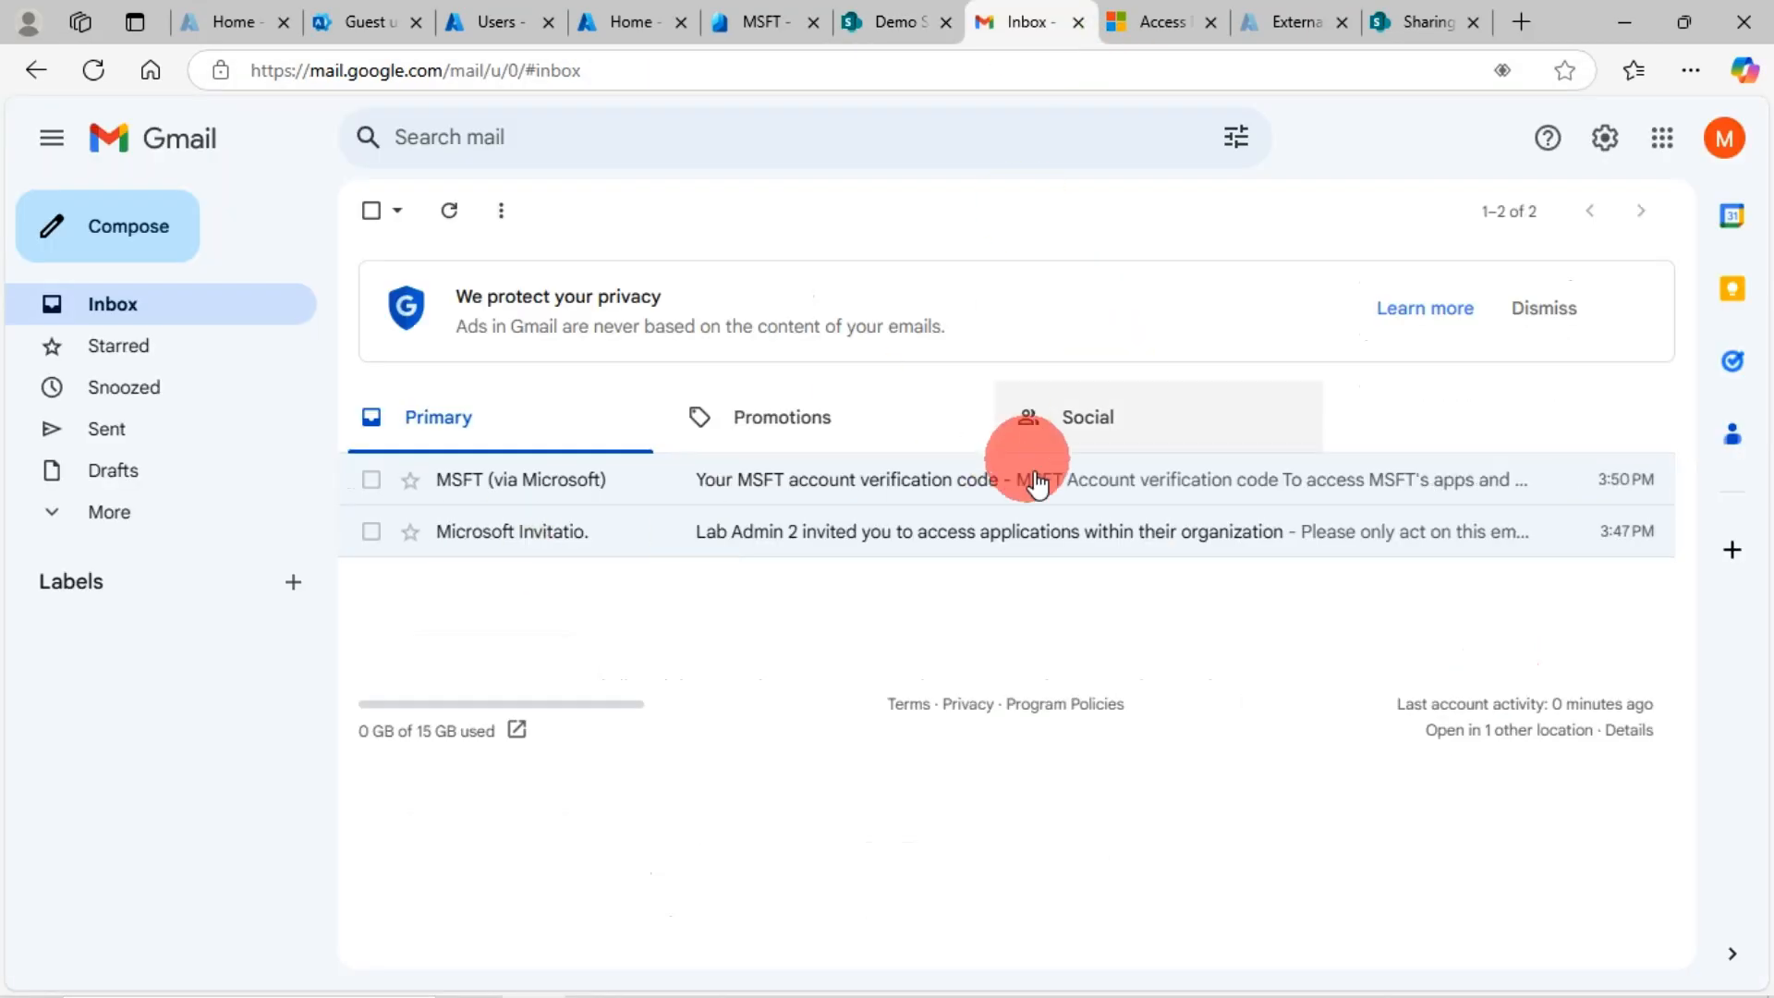
{"action": "left_click", "coordinate": [844, 488]}
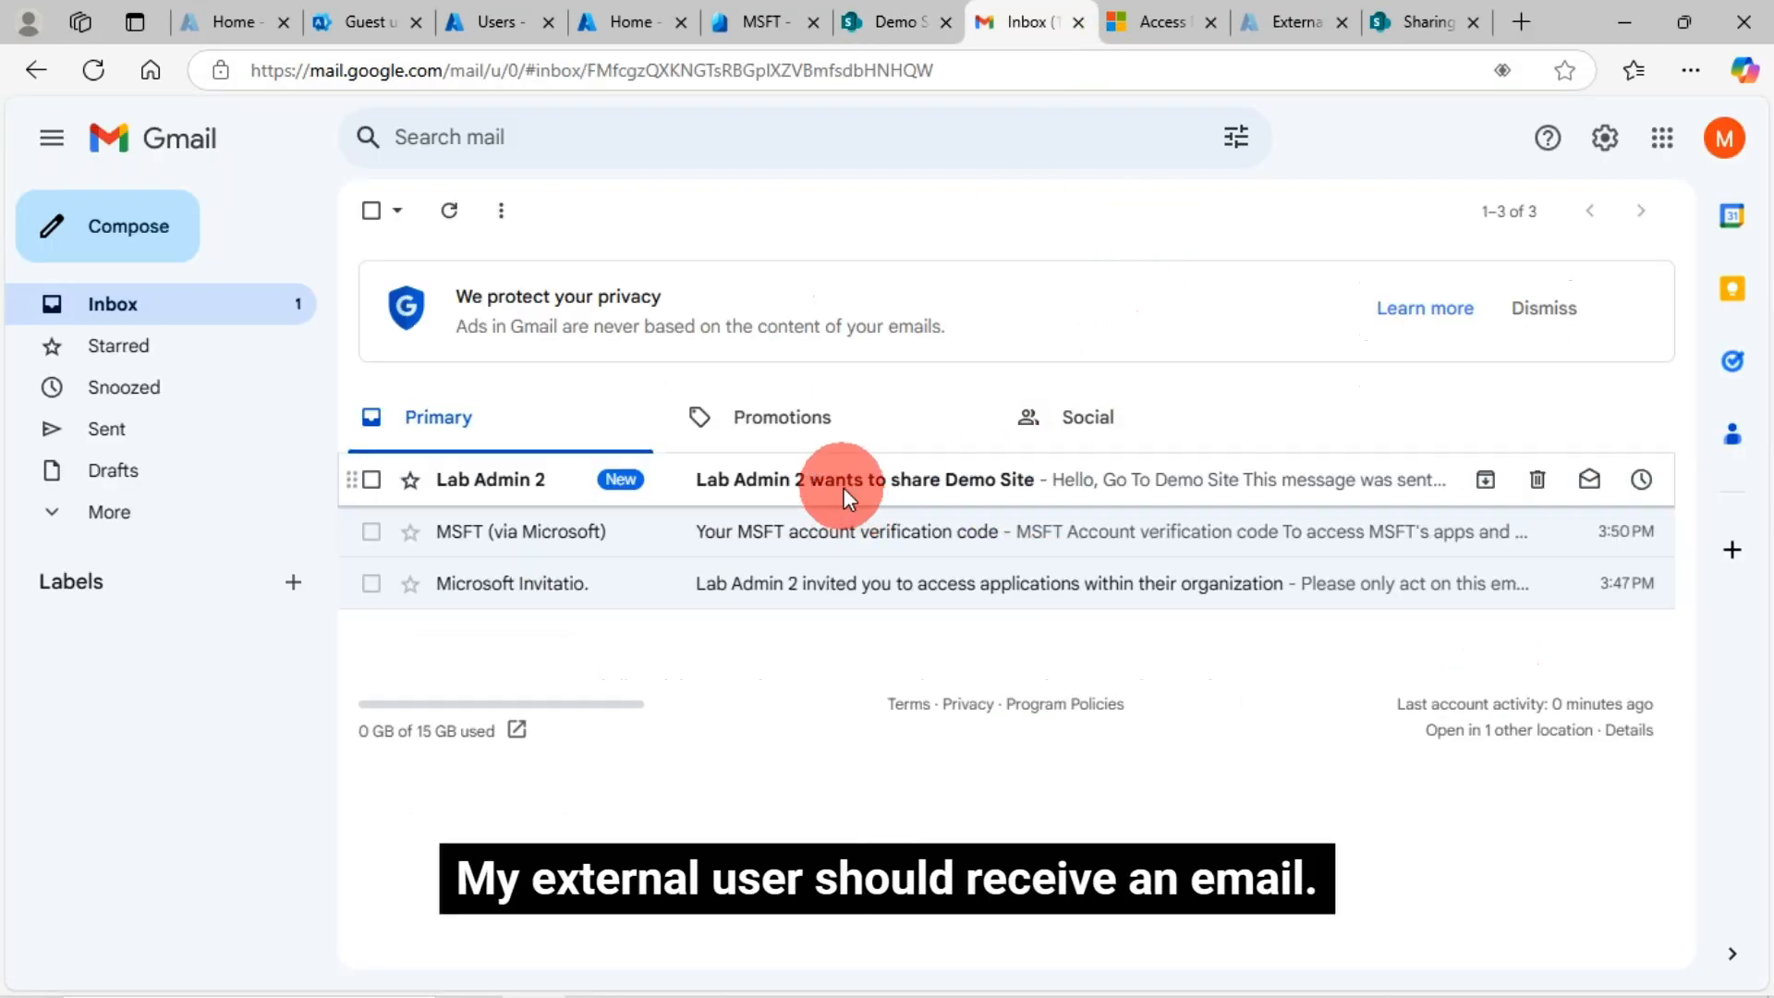
{"action": "scroll", "coordinate": [1109, 684], "scroll_direction": "down", "scroll_amount": 5}
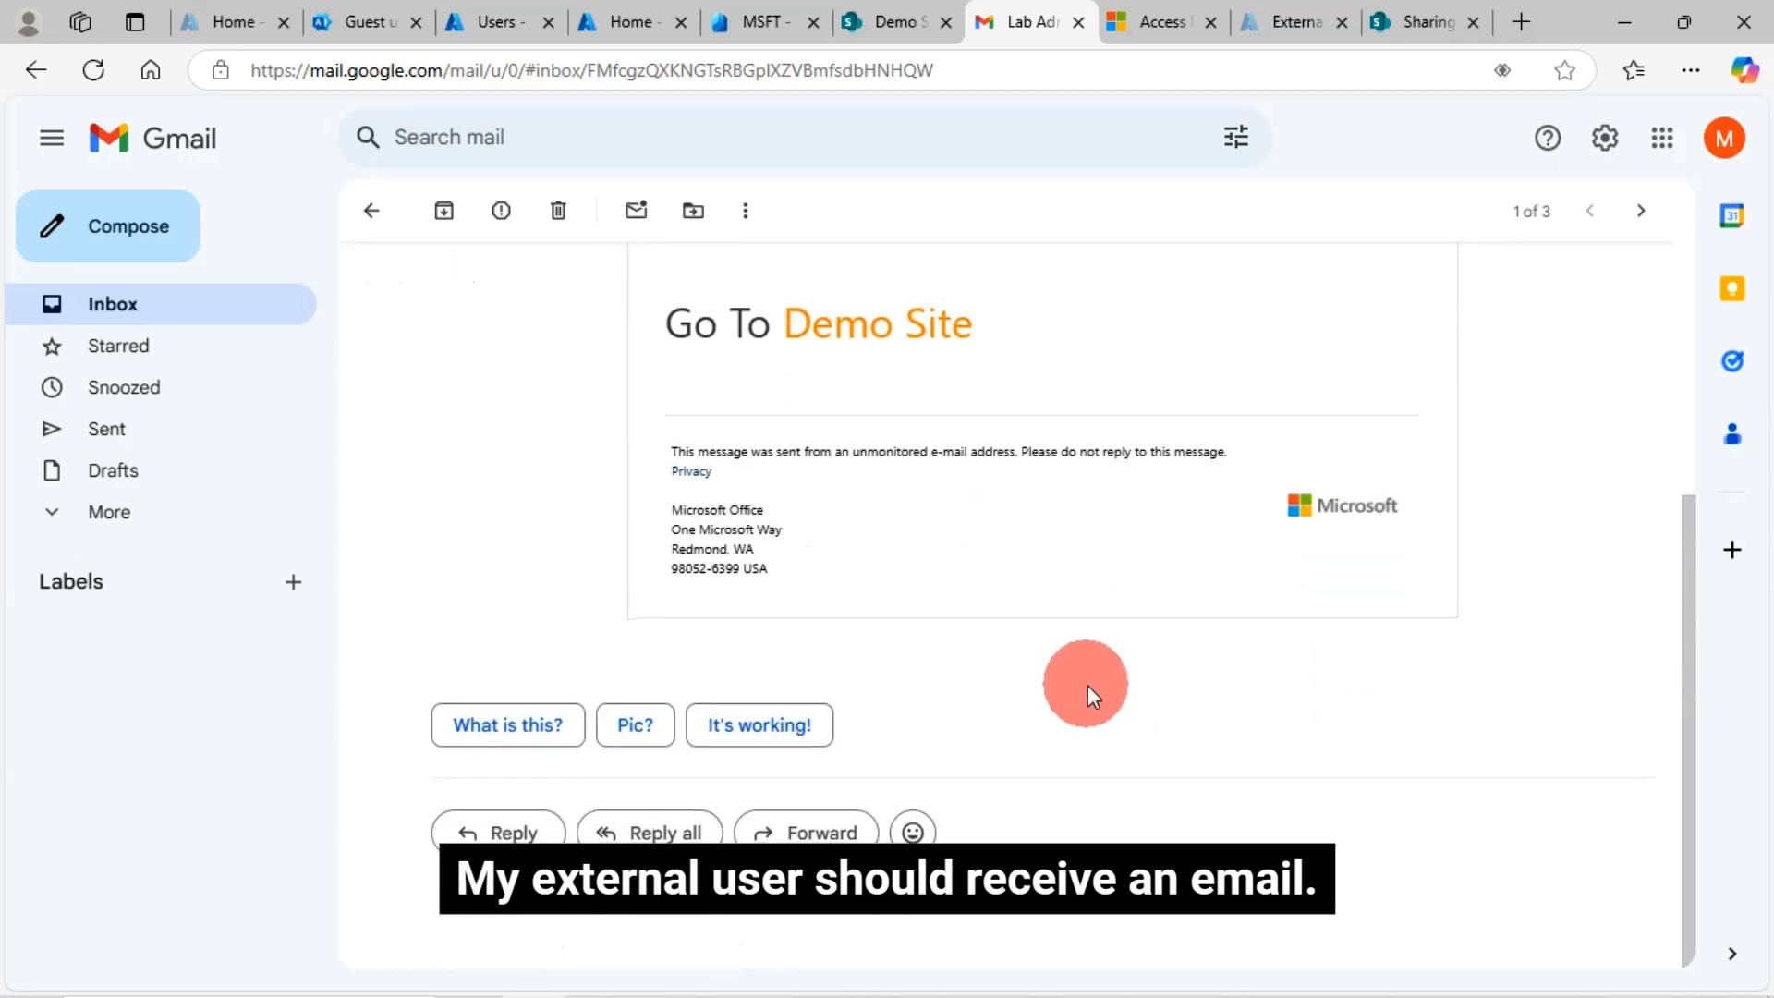
{"action": "scroll", "coordinate": [894, 655], "scroll_direction": "up", "scroll_amount": 3}
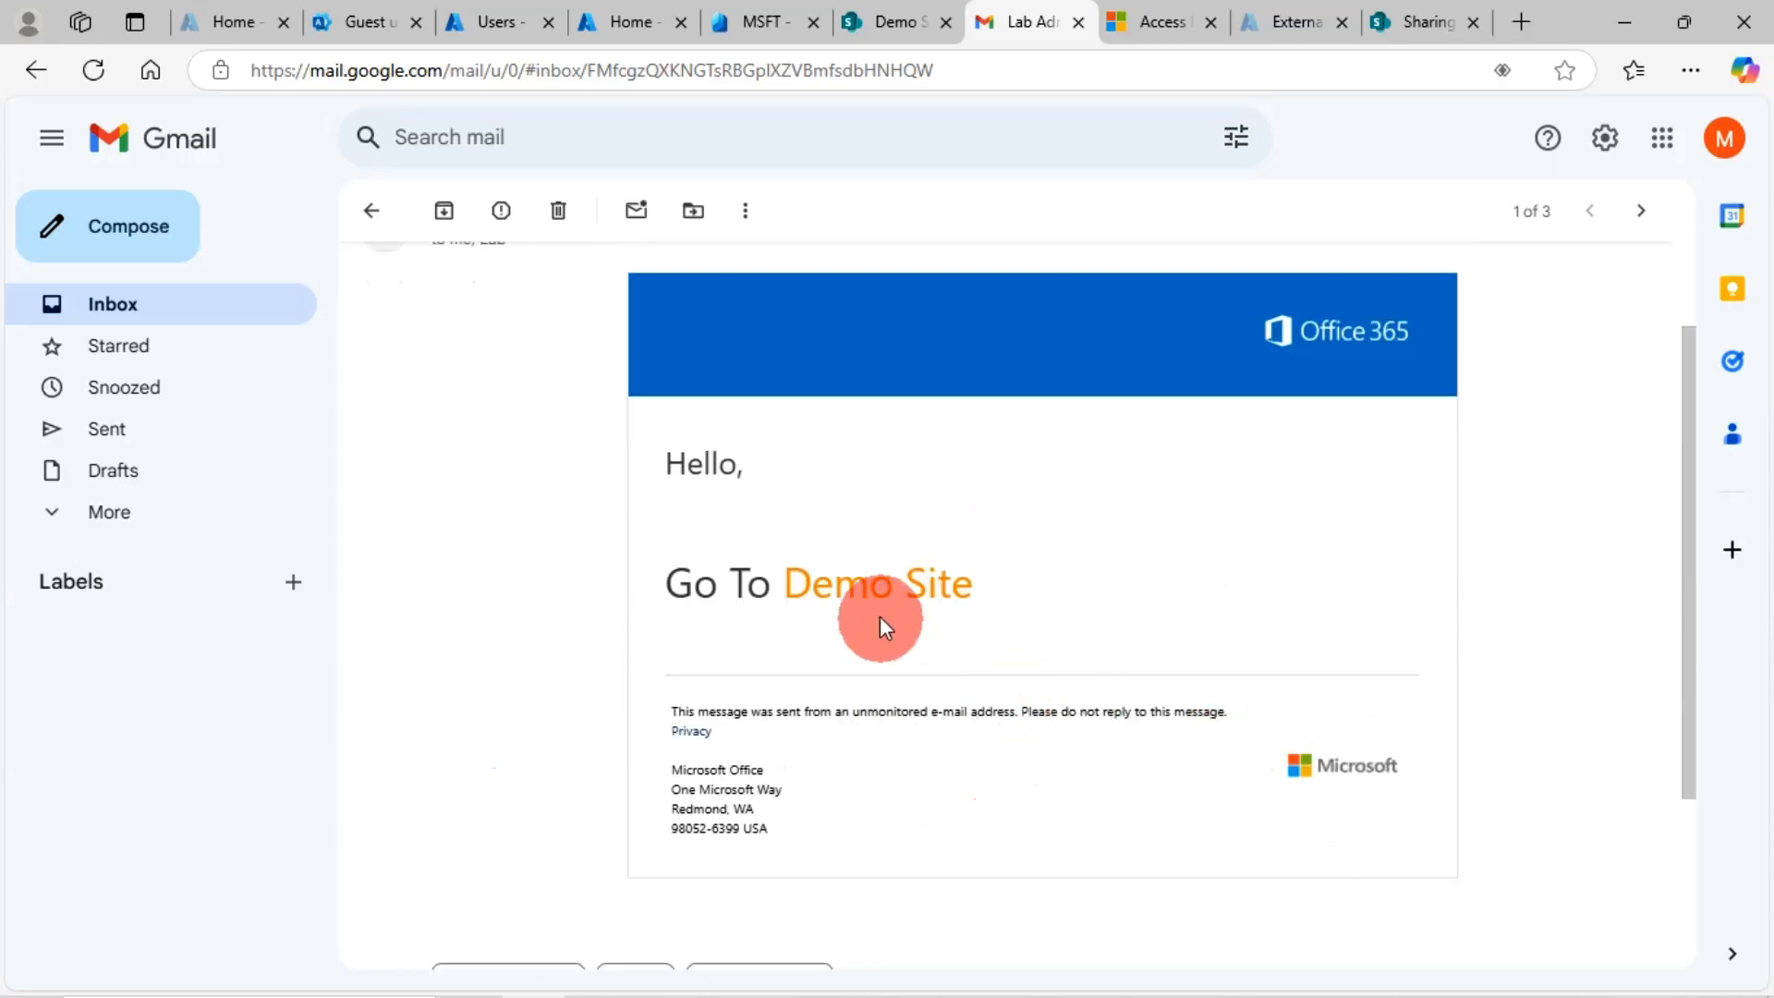
{"action": "left_click", "coordinate": [834, 582]}
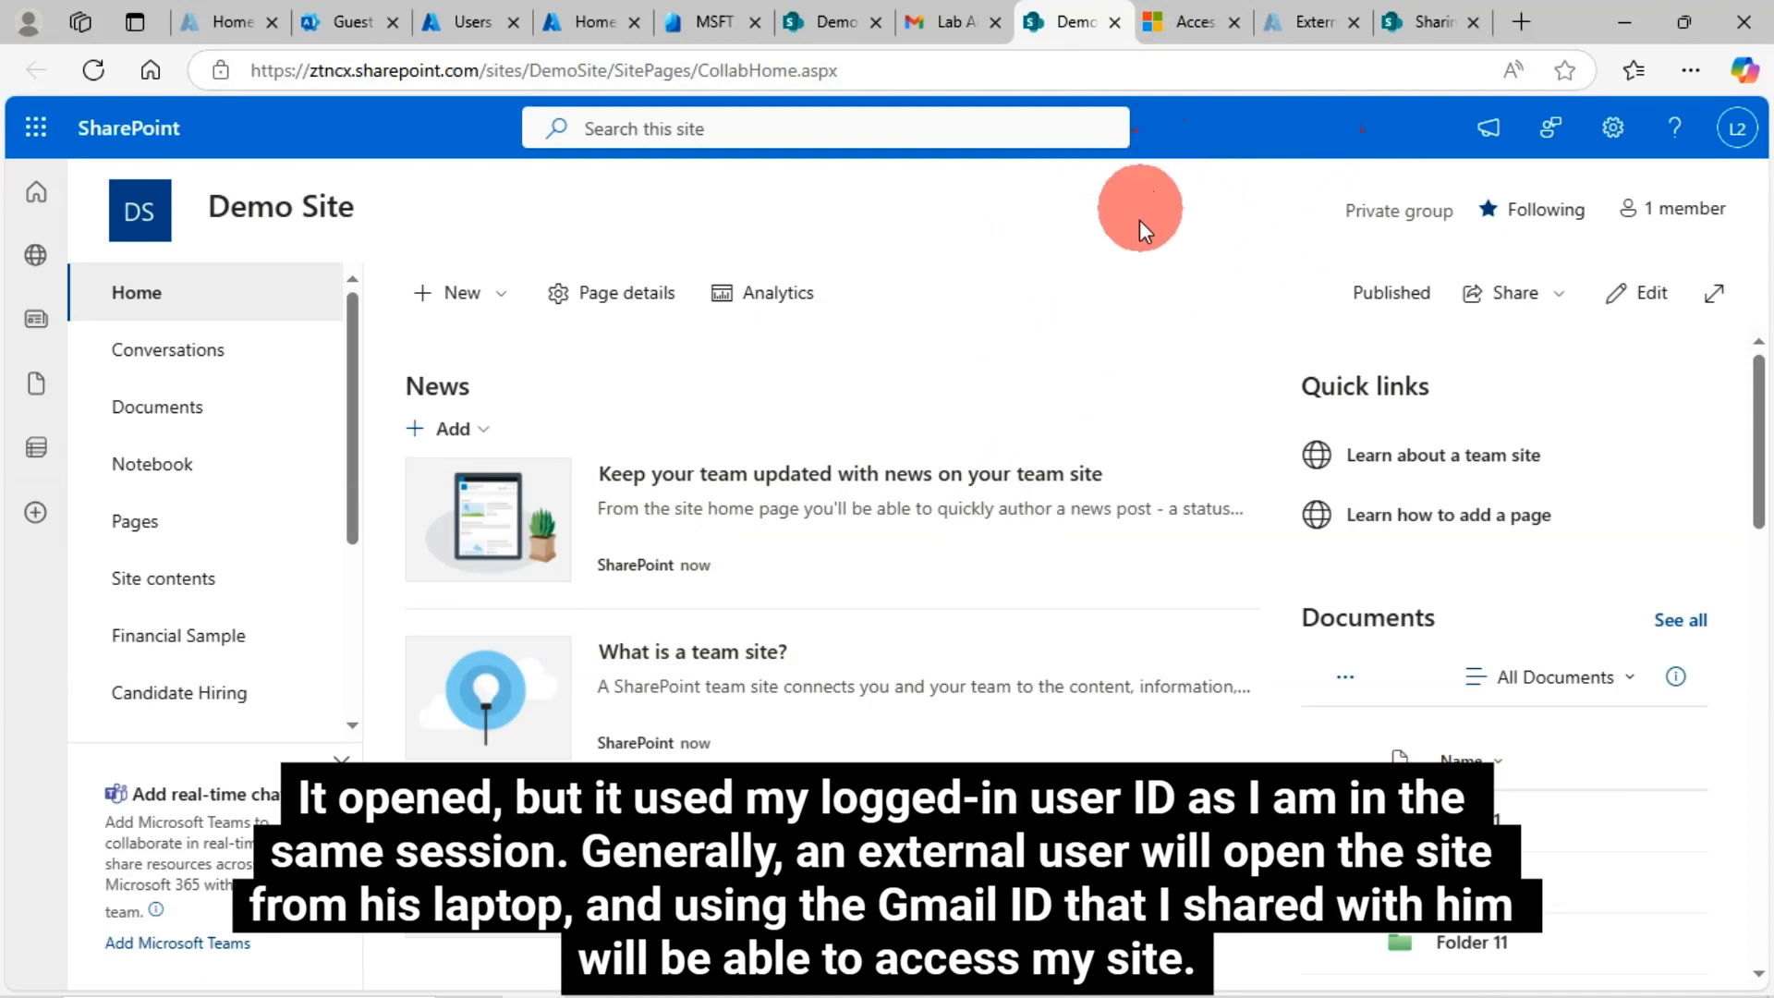
Check the Apps page and the verification code e-mail, then view Azure's All users list
{"action": "left_click", "coordinate": [1183, 30]}
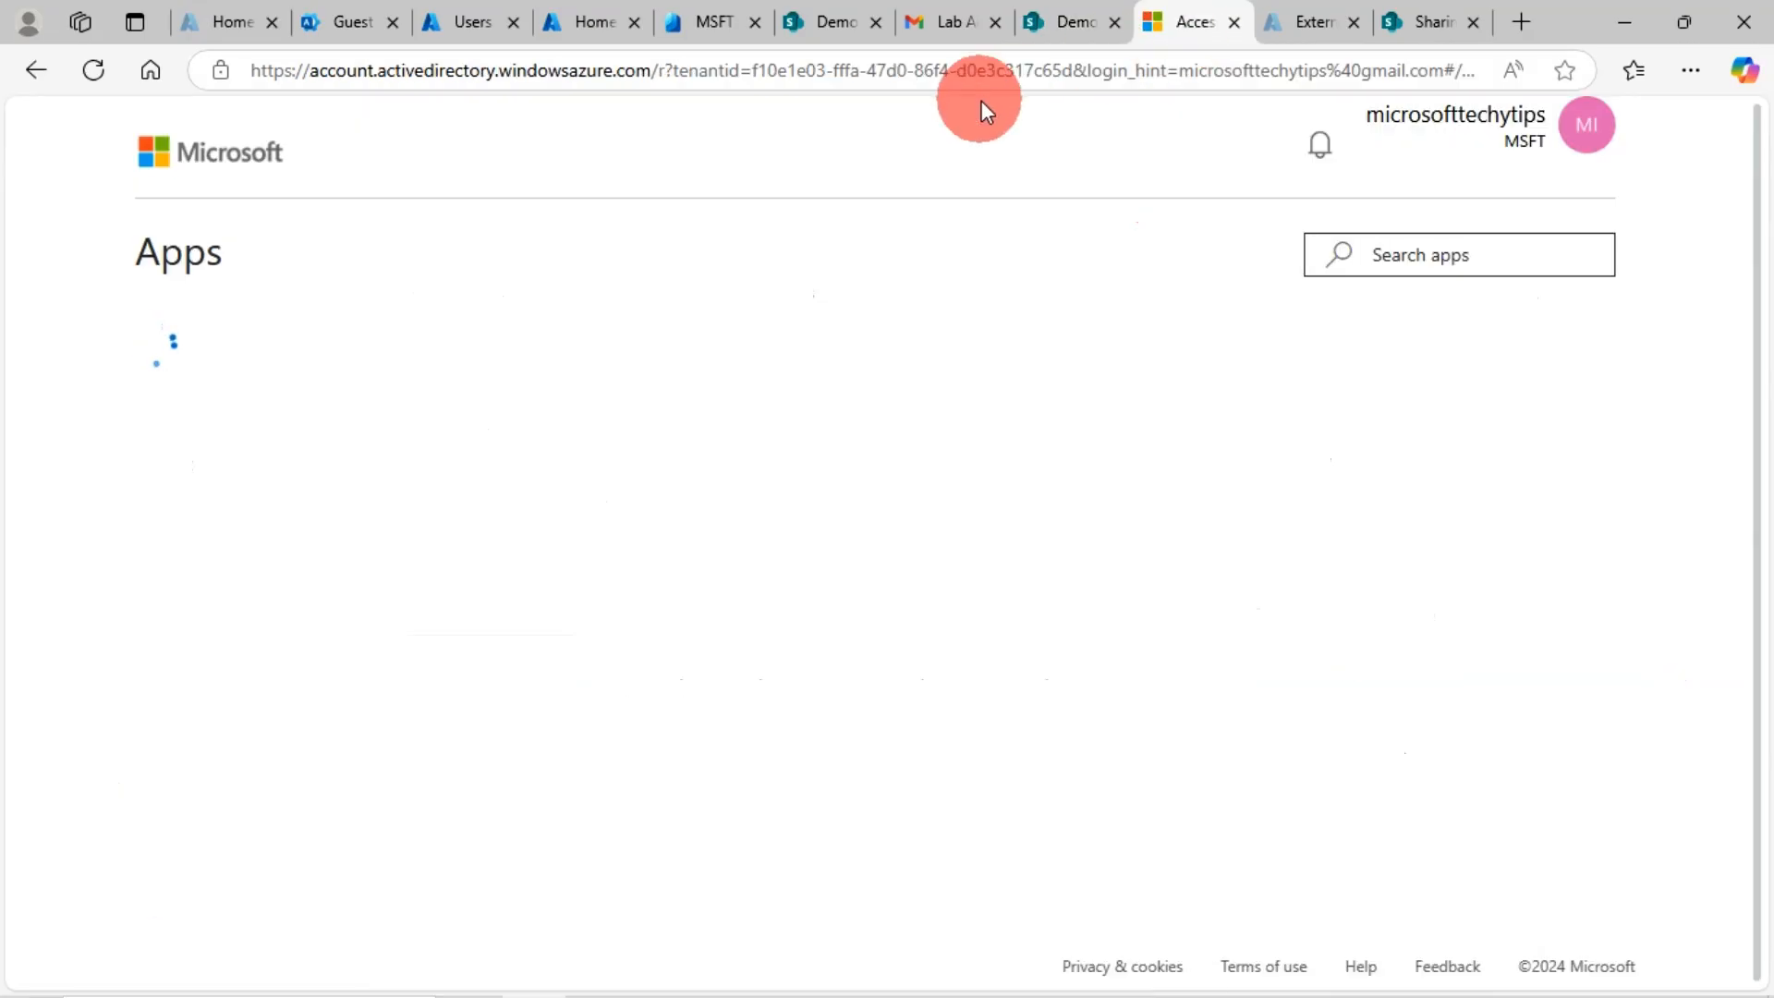
{"action": "left_click", "coordinate": [941, 22]}
{"action": "left_click", "coordinate": [361, 227]}
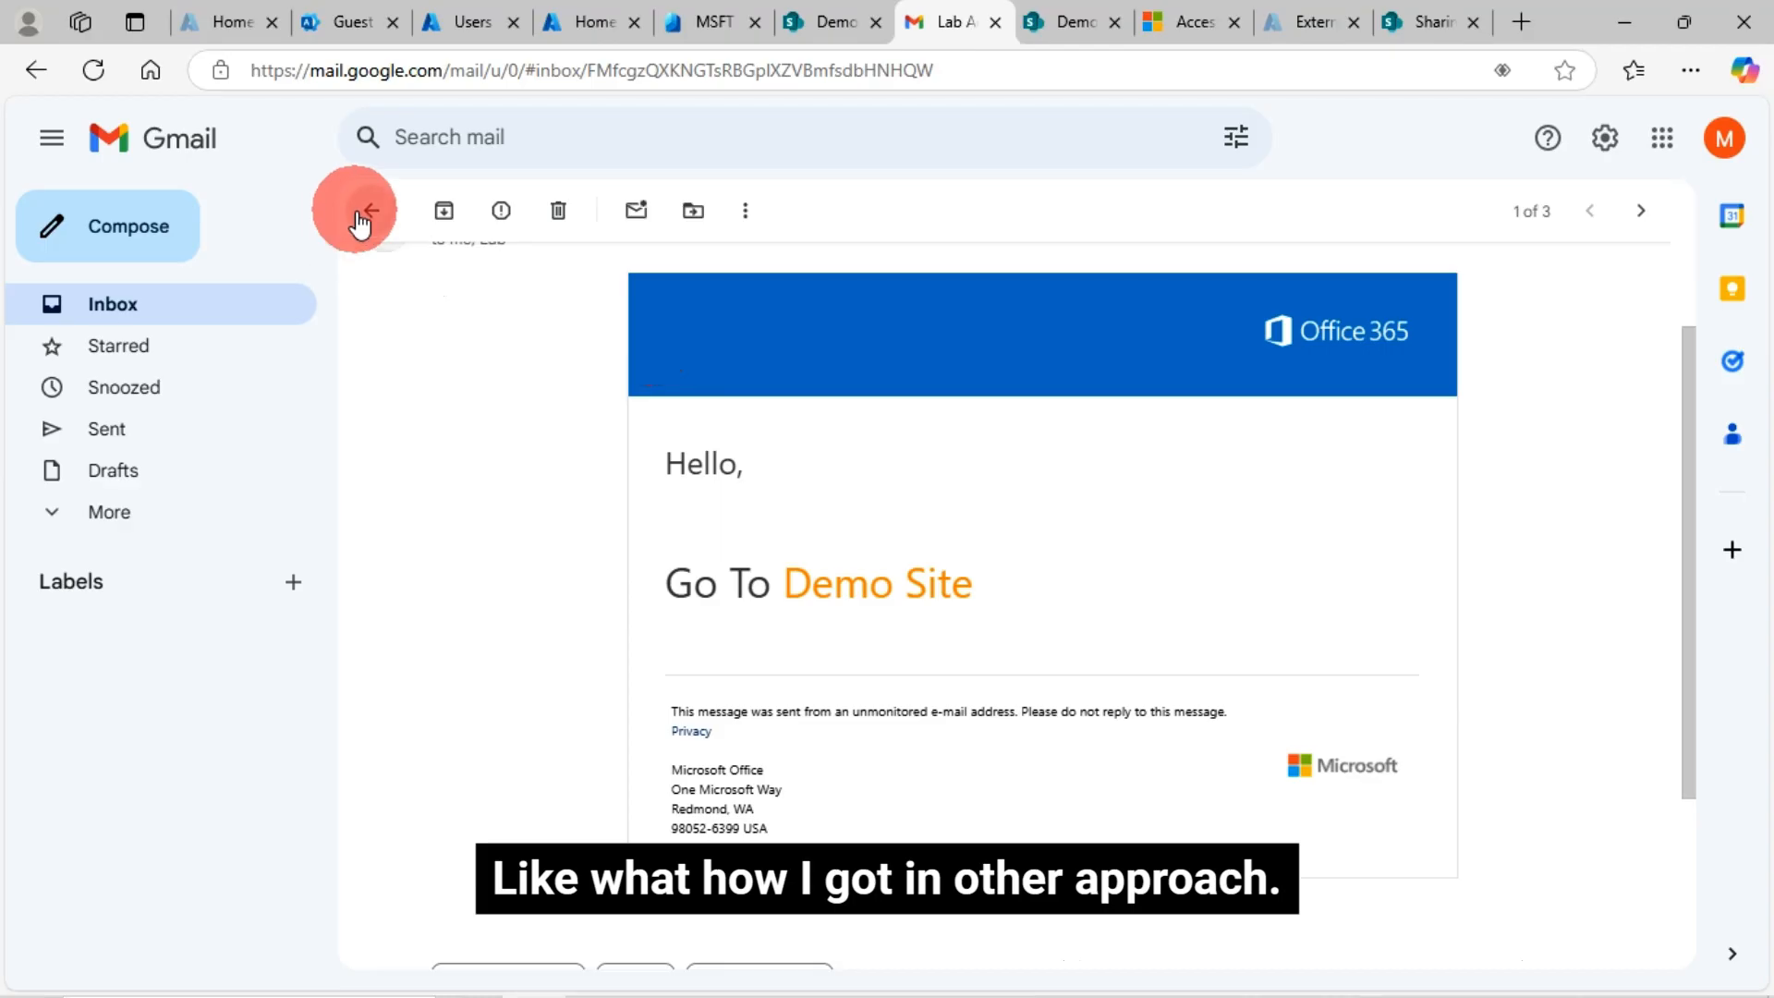
{"action": "left_click", "coordinate": [827, 528]}
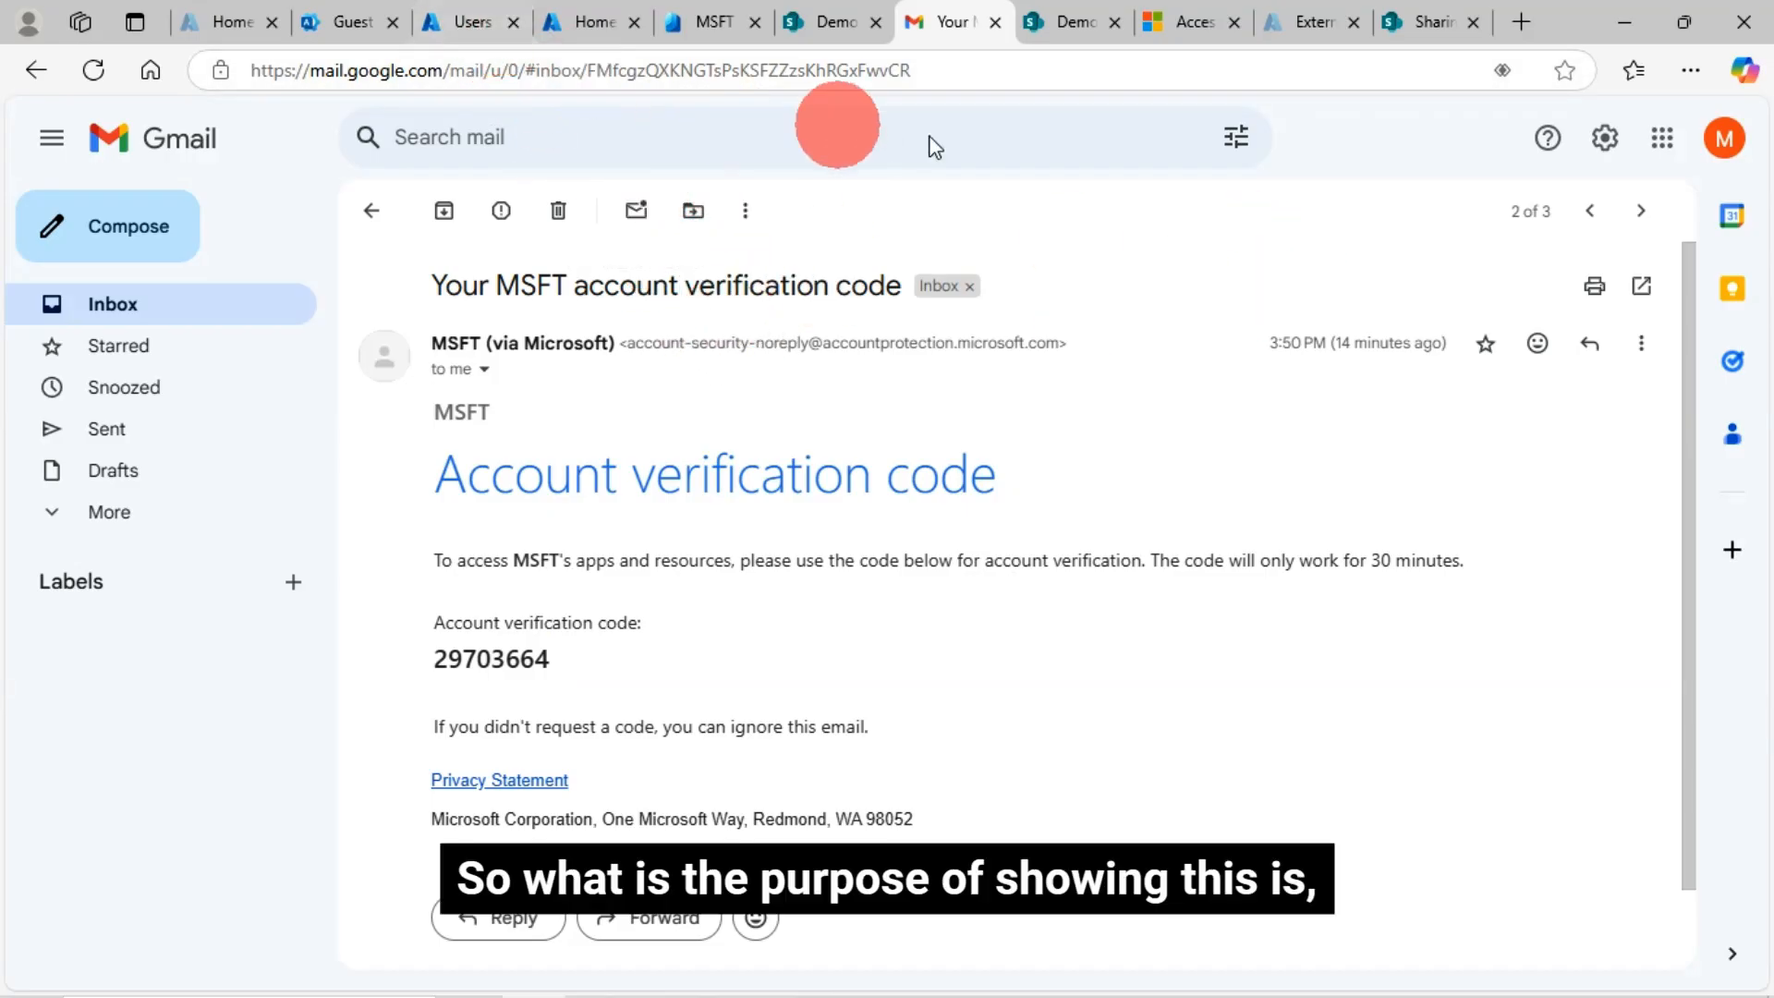
{"action": "left_click", "coordinate": [466, 19]}
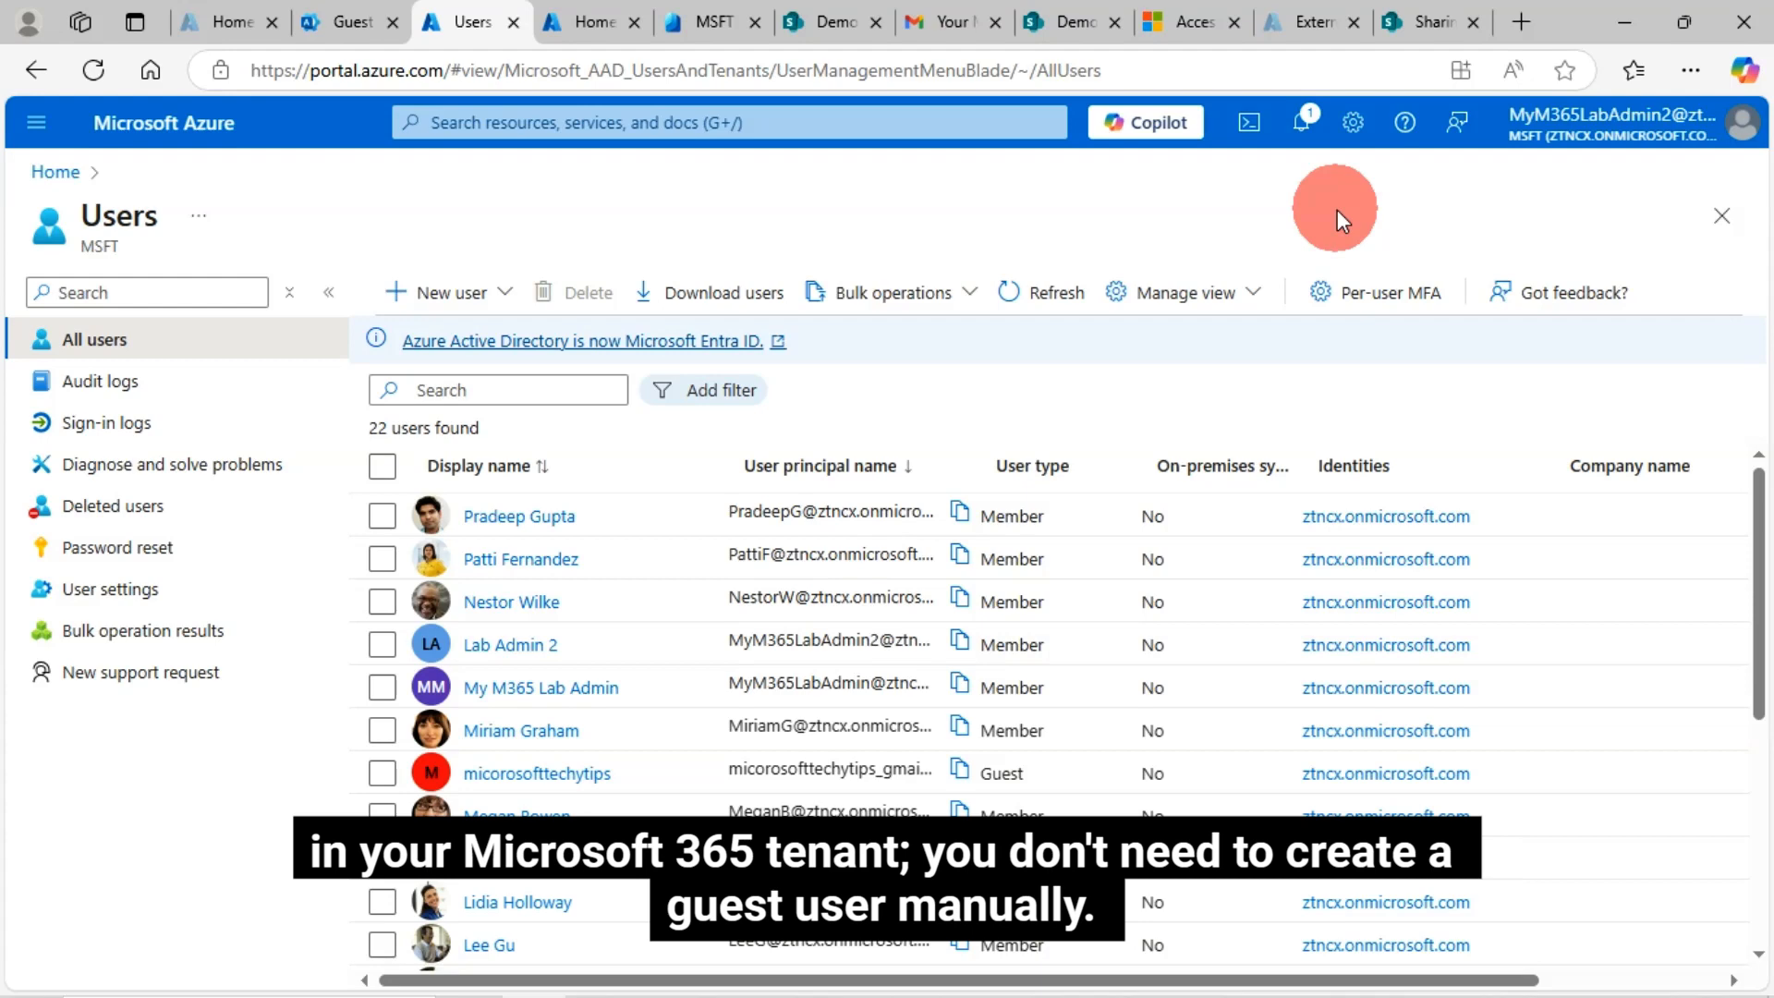
Reload the Microsoft 365 Guest users list and select the new Gmail guest's row
{"action": "left_click", "coordinate": [347, 22]}
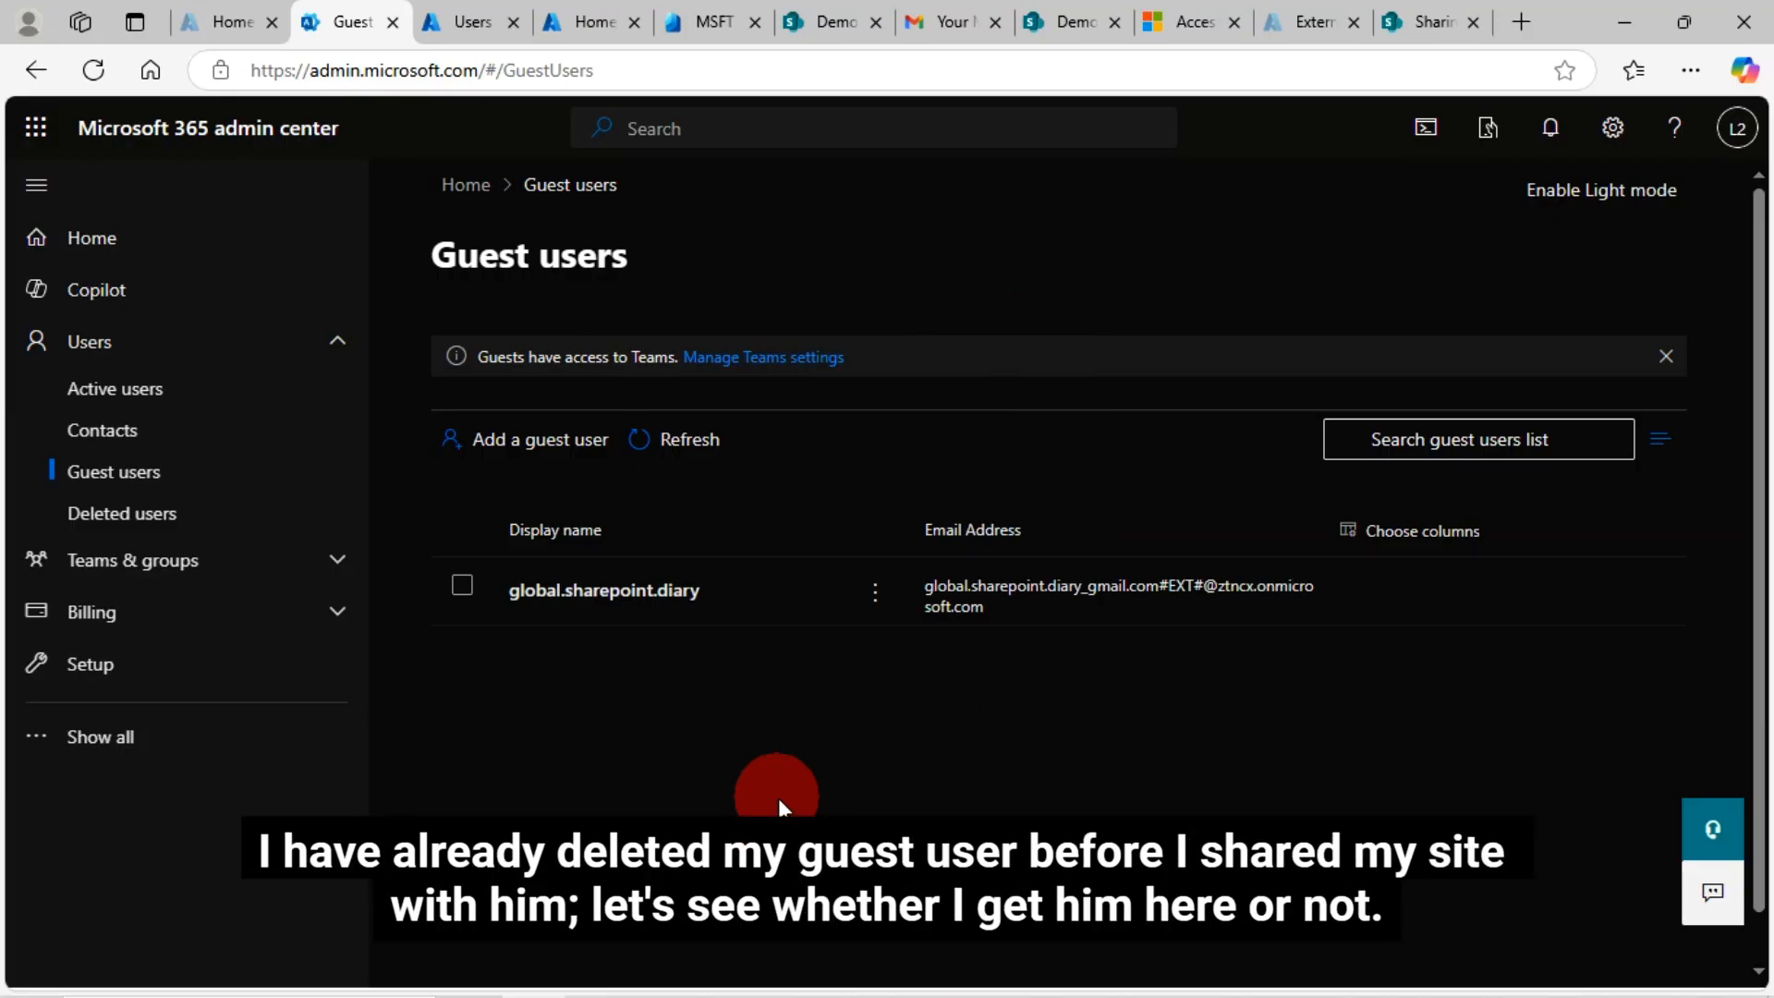
{"action": "key", "text": "F5"}
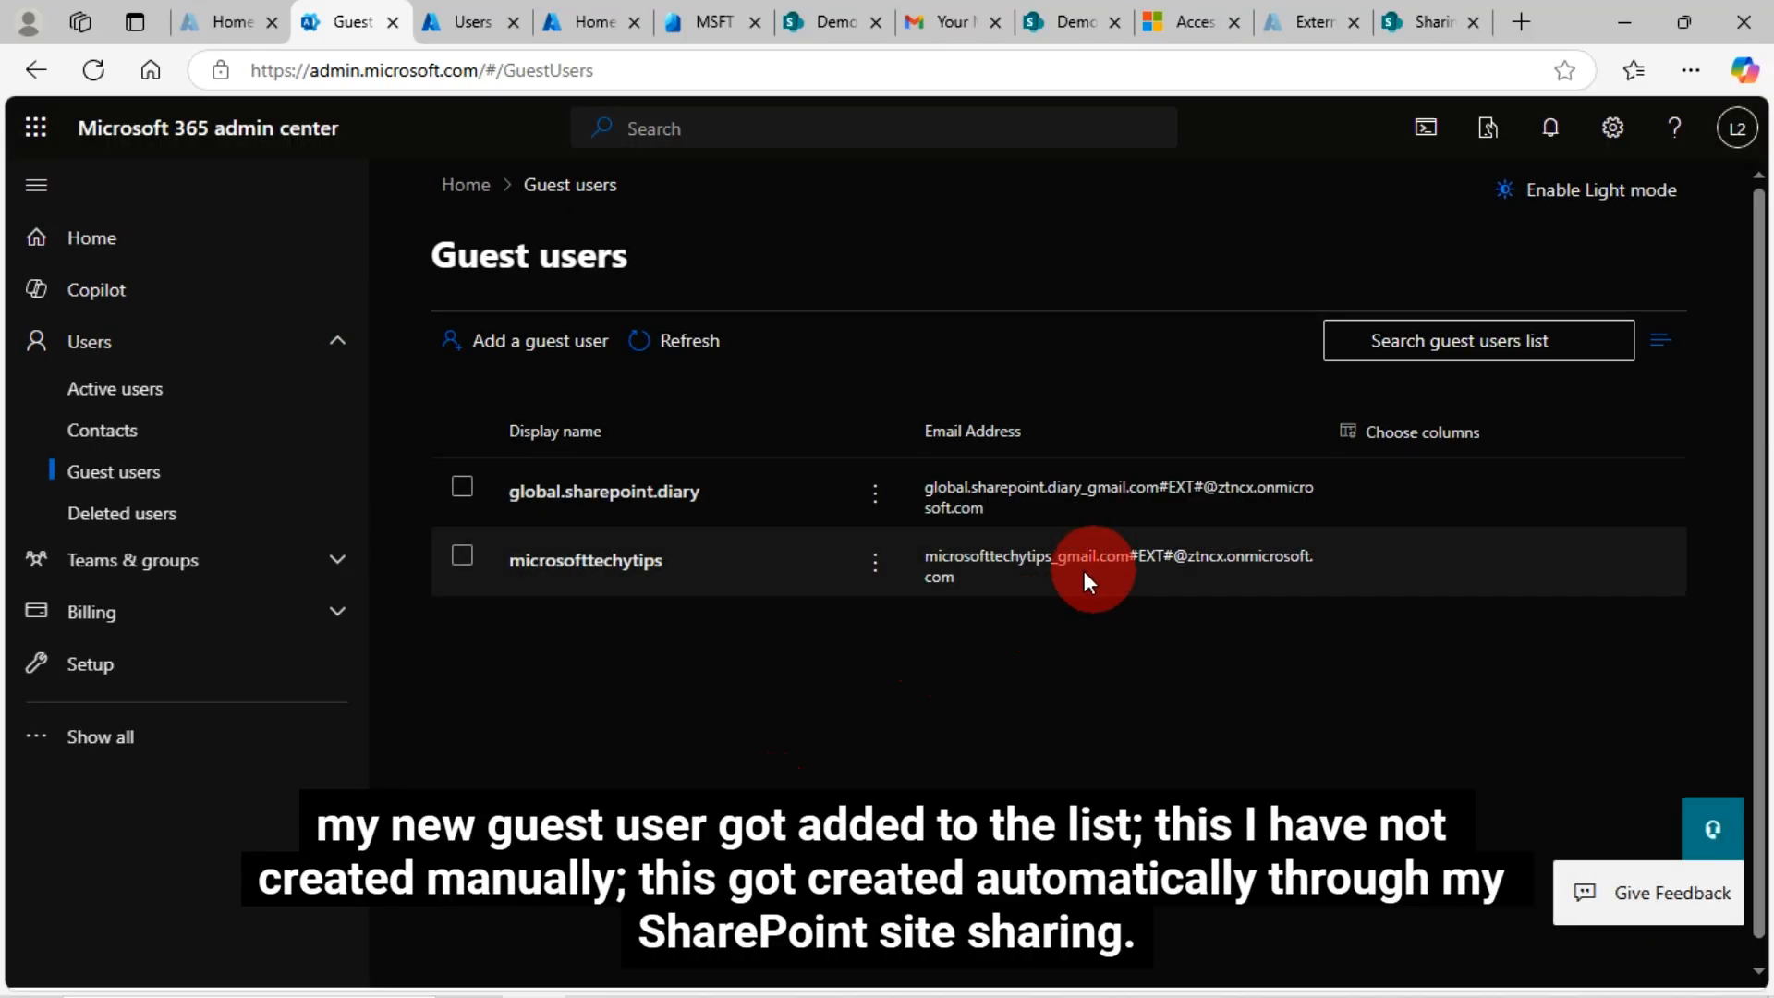
{"action": "left_click", "coordinate": [462, 556]}
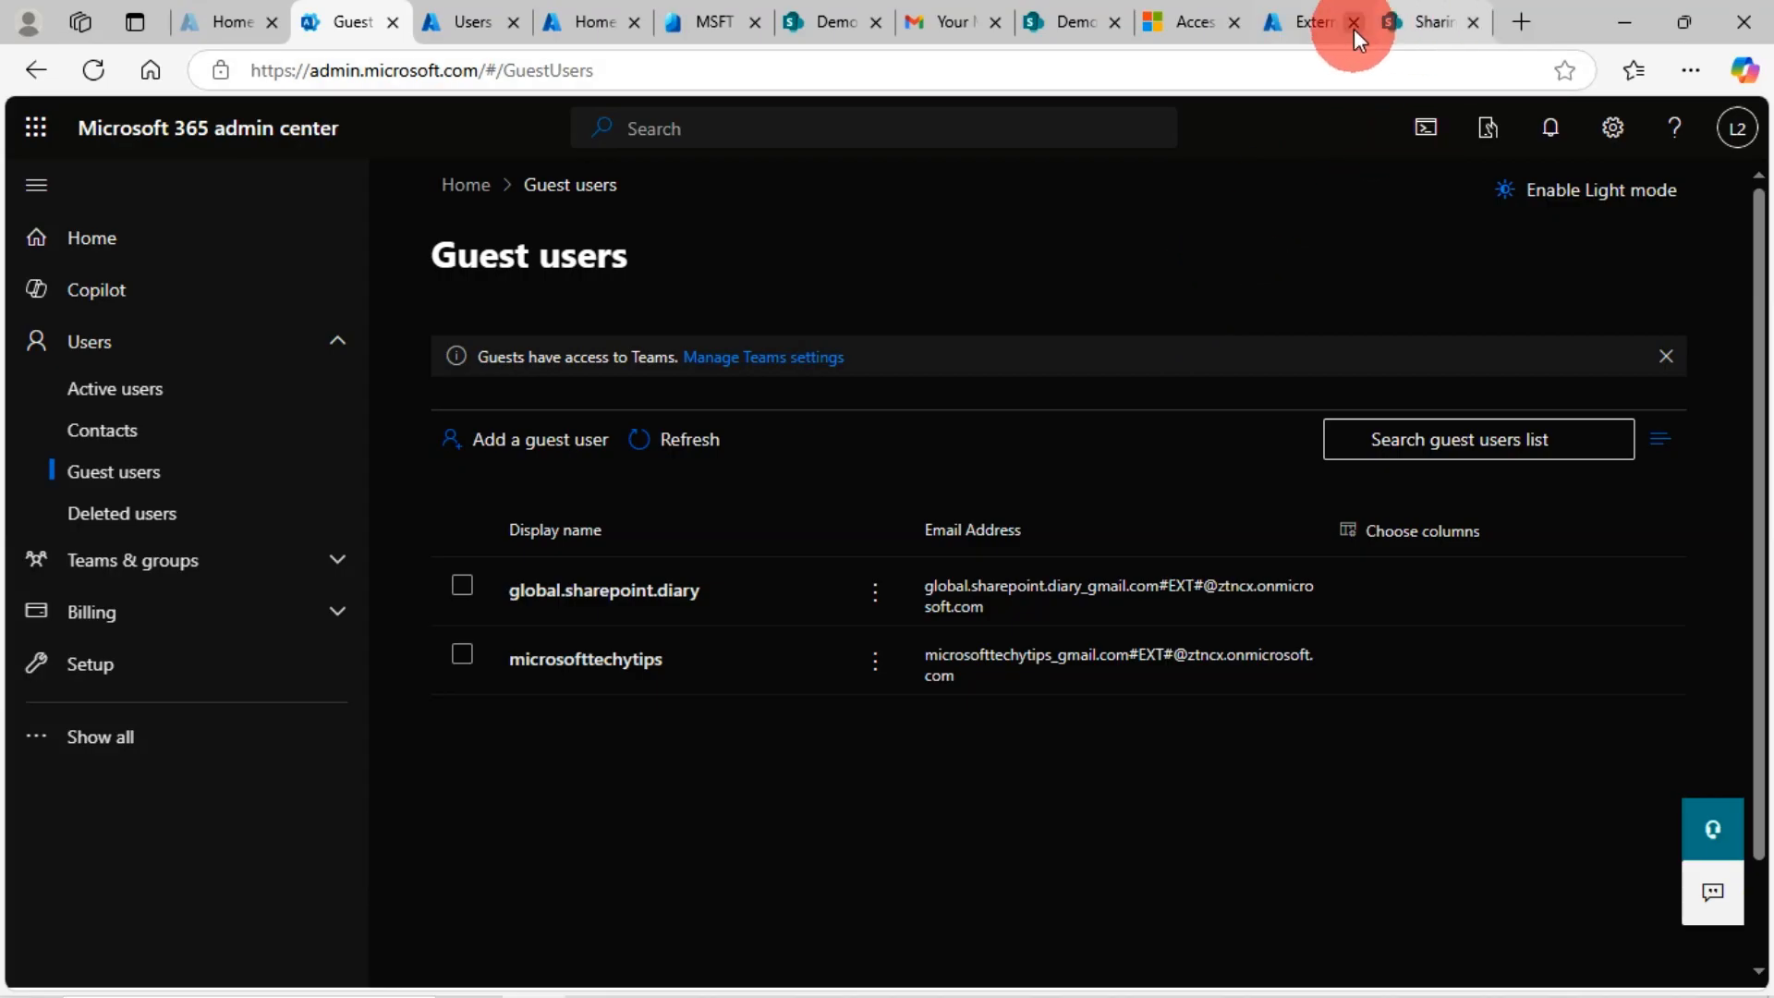
{"action": "left_click", "coordinate": [1321, 20]}
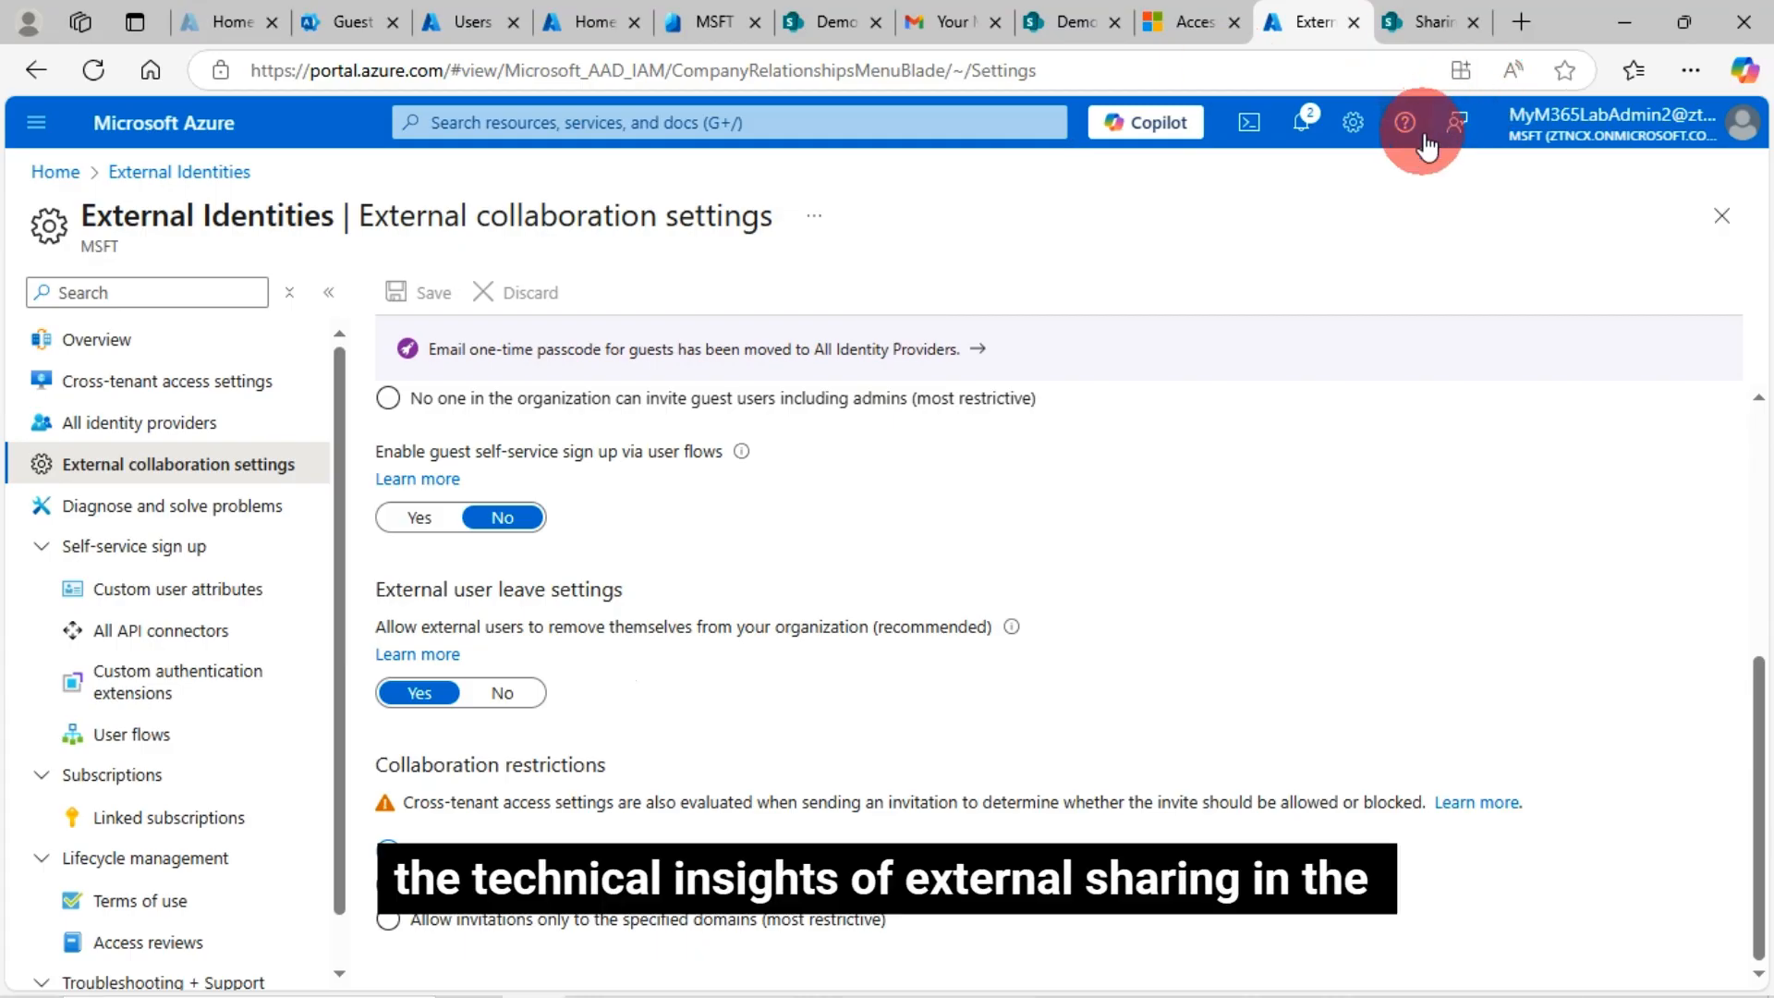
{"action": "left_click", "coordinate": [1421, 20]}
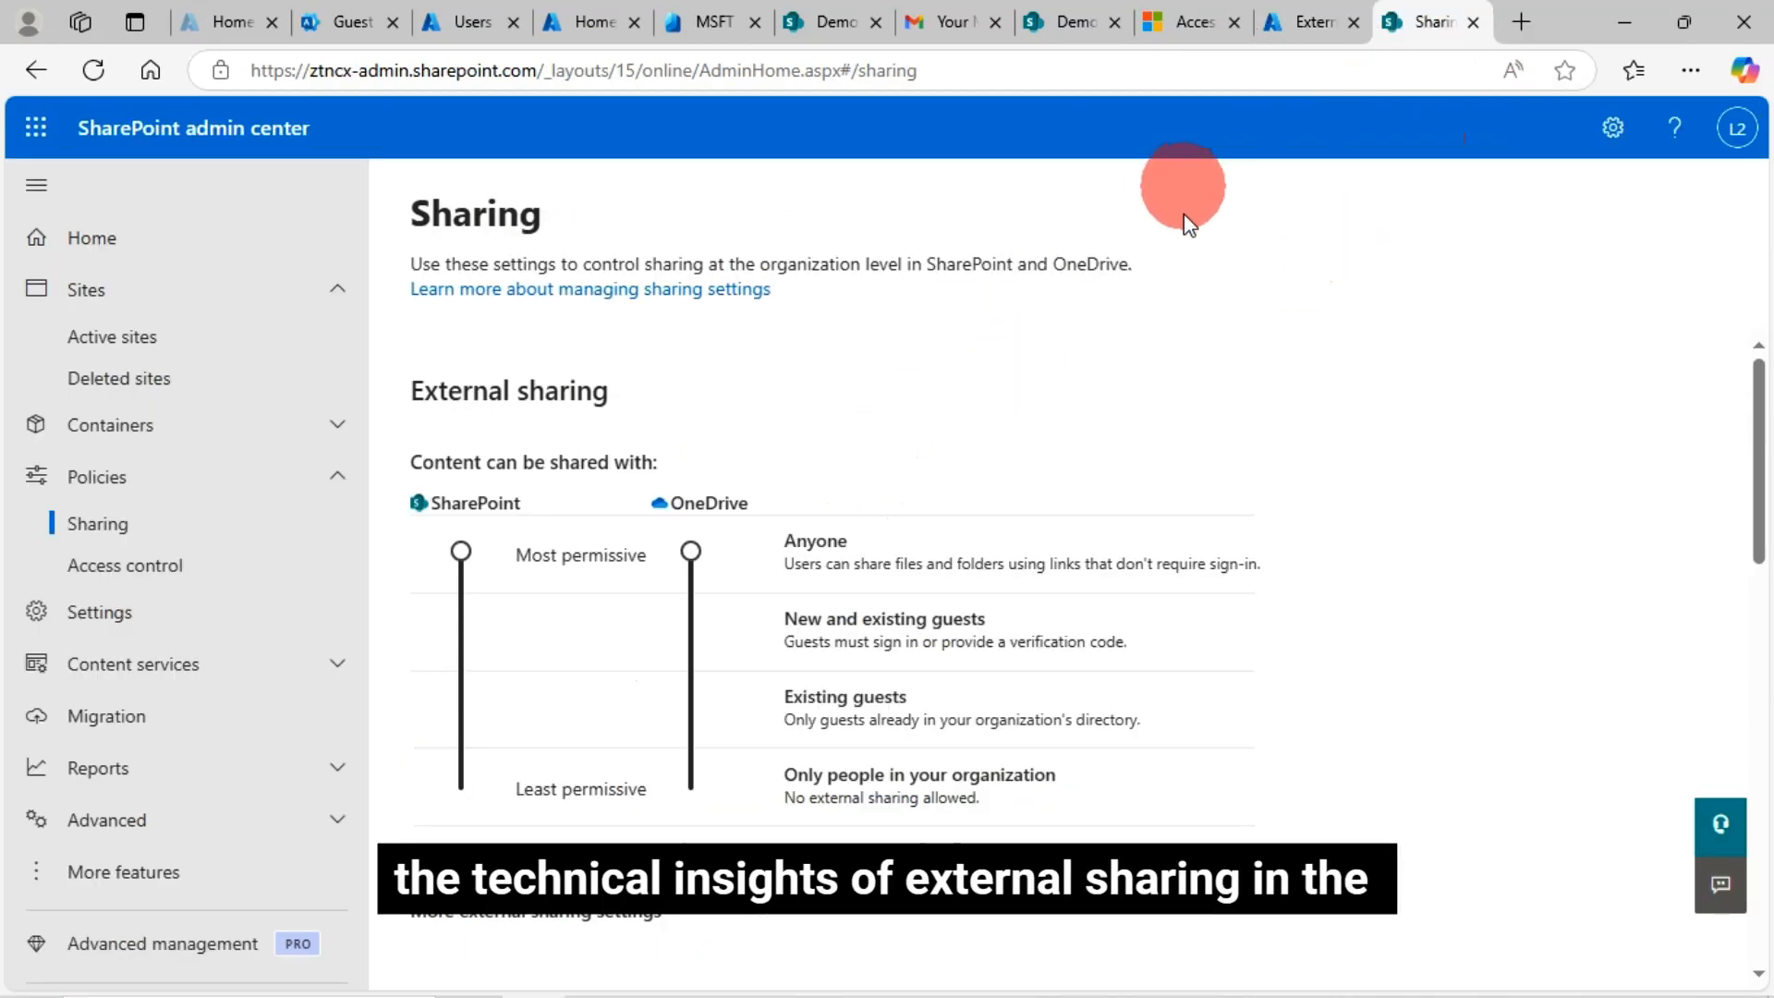
{"action": "scroll", "coordinate": [945, 552], "scroll_direction": "down", "scroll_amount": 3}
{"action": "scroll", "coordinate": [674, 665], "scroll_direction": "up", "scroll_amount": 3}
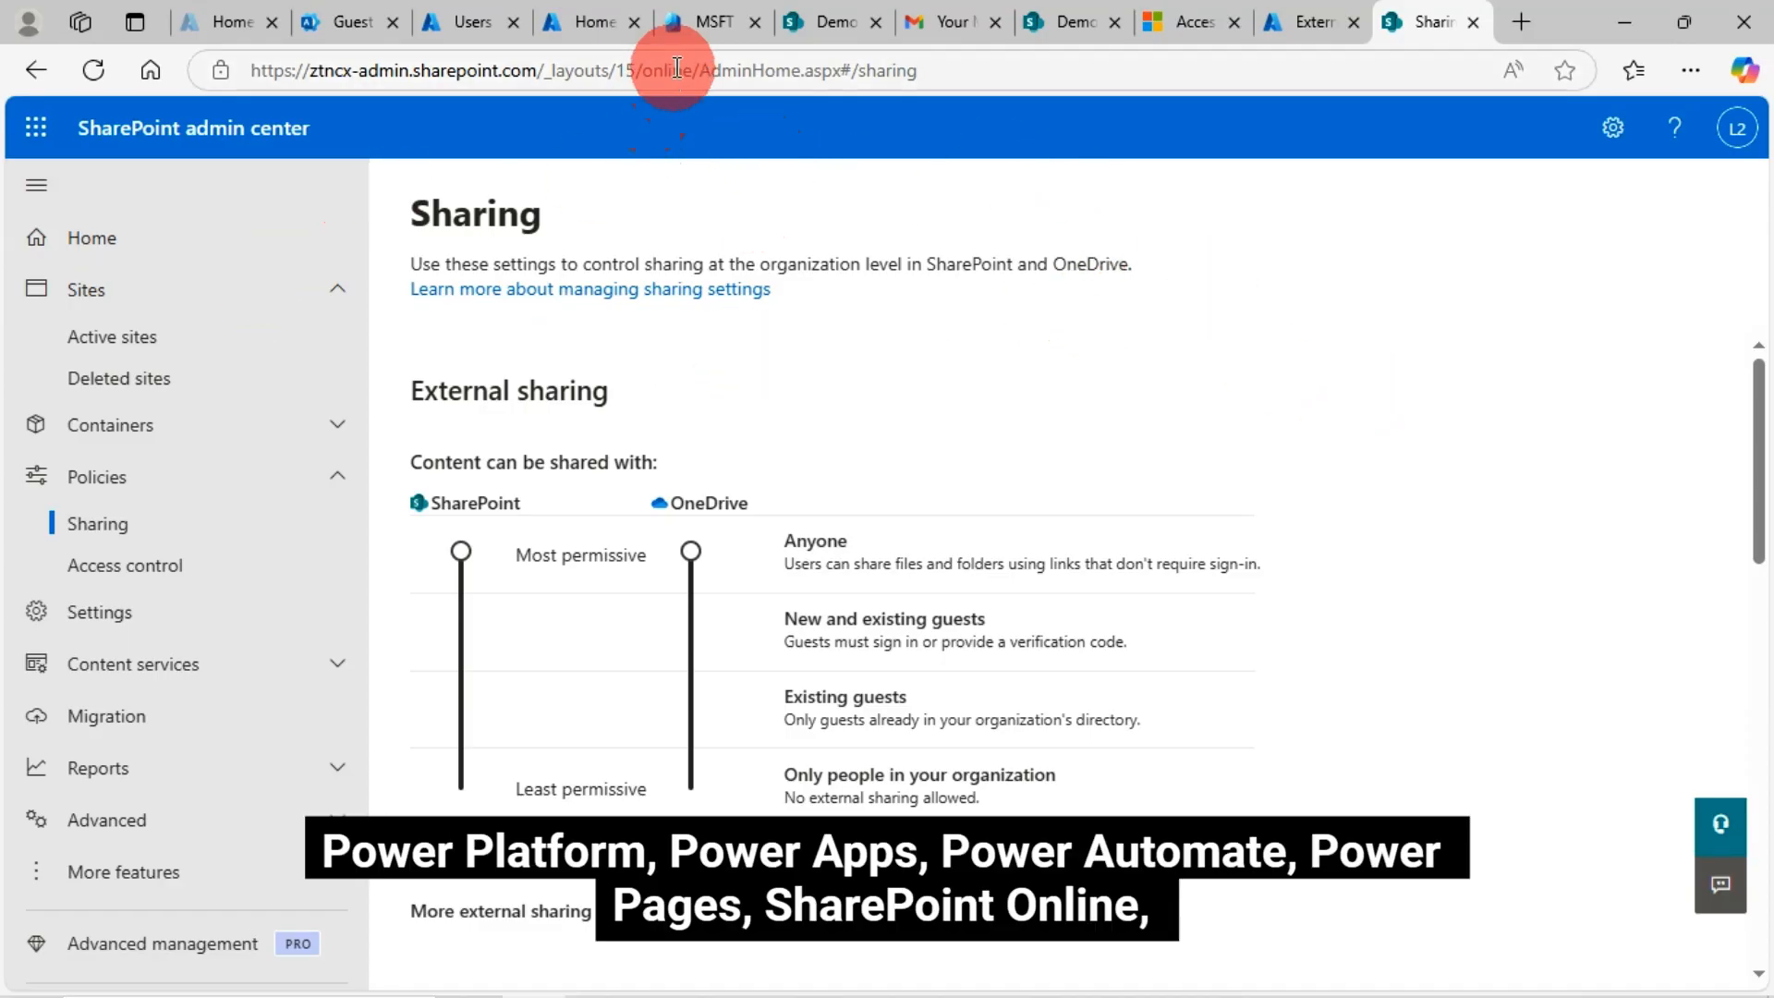
{"action": "left_click", "coordinate": [360, 20]}
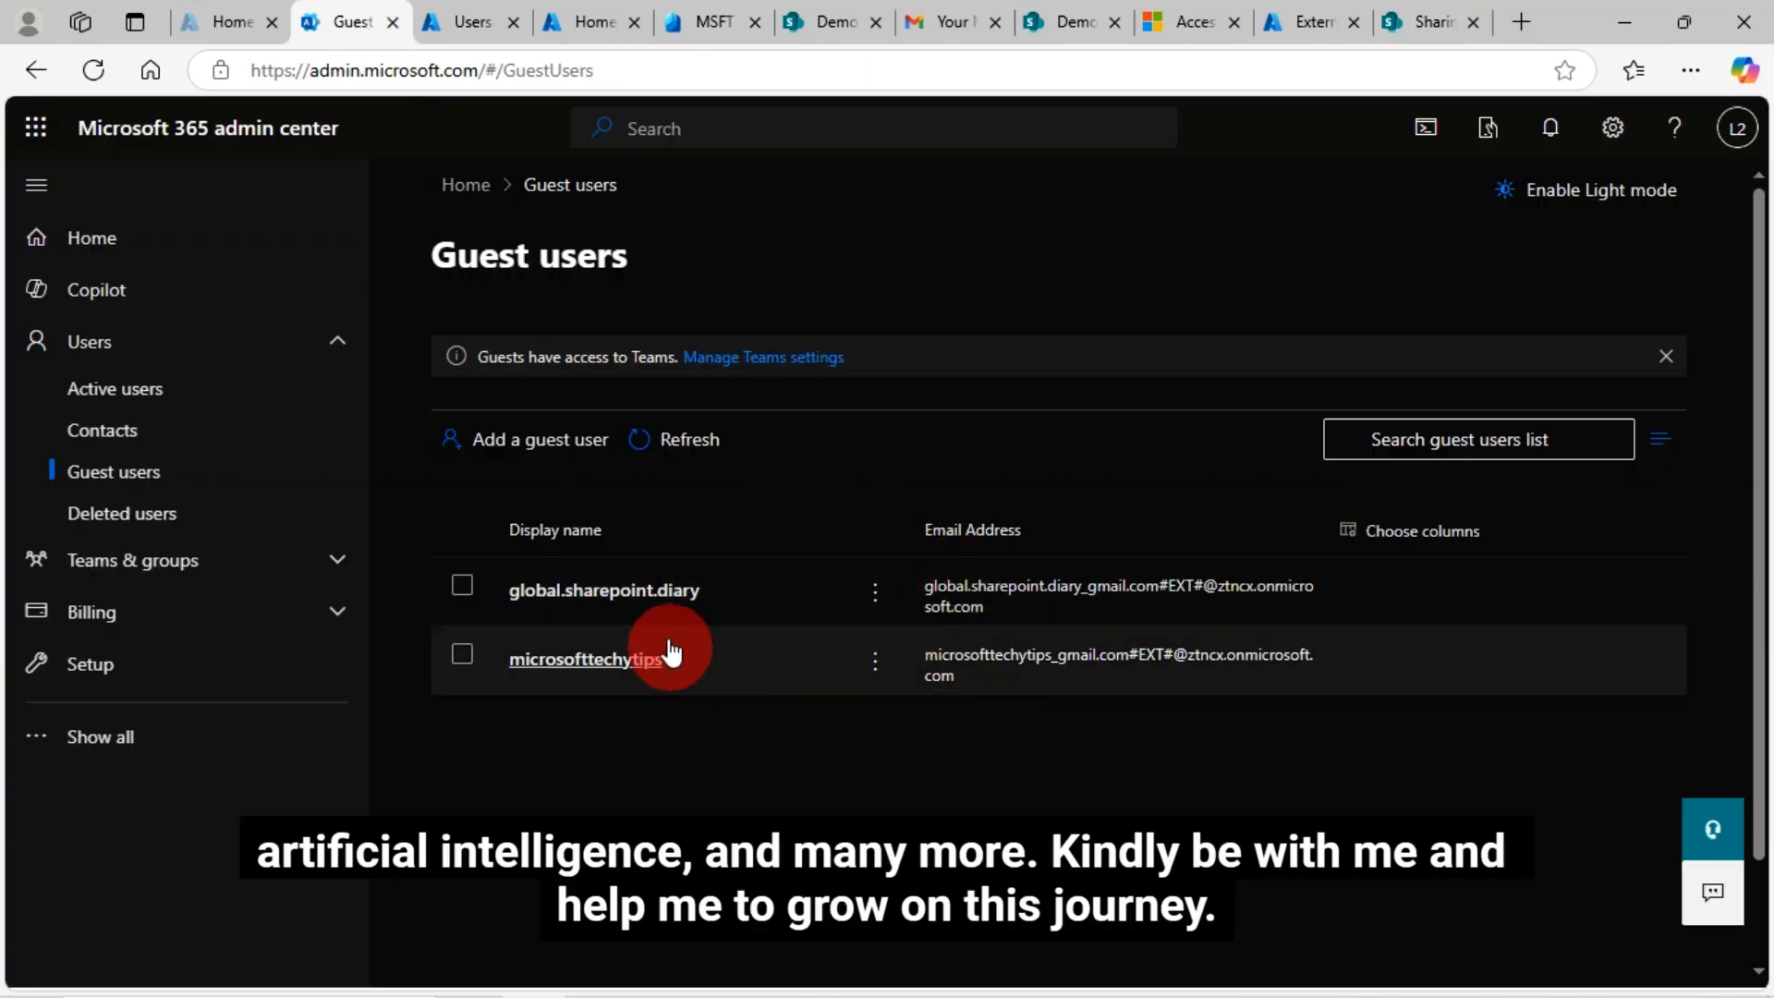